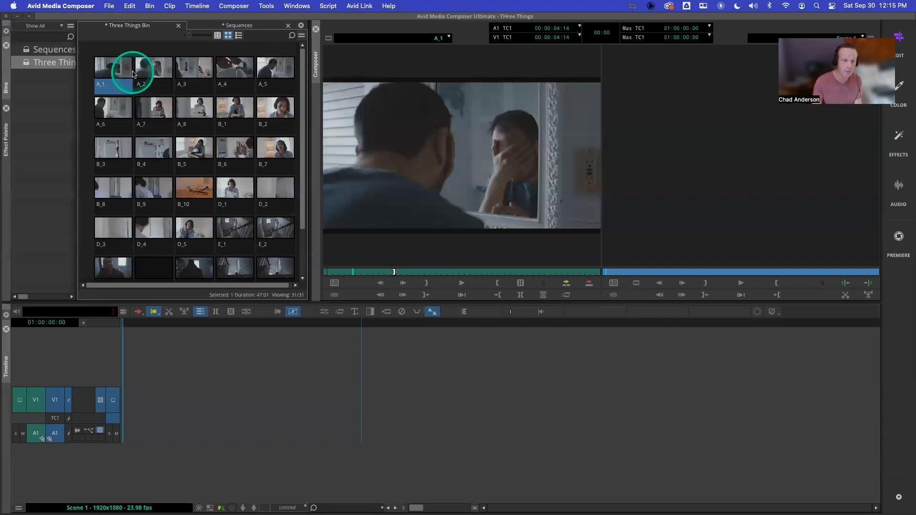
Scrub through clip A_1 in the source monitor to review the man's actions at the mirror
click(441, 326)
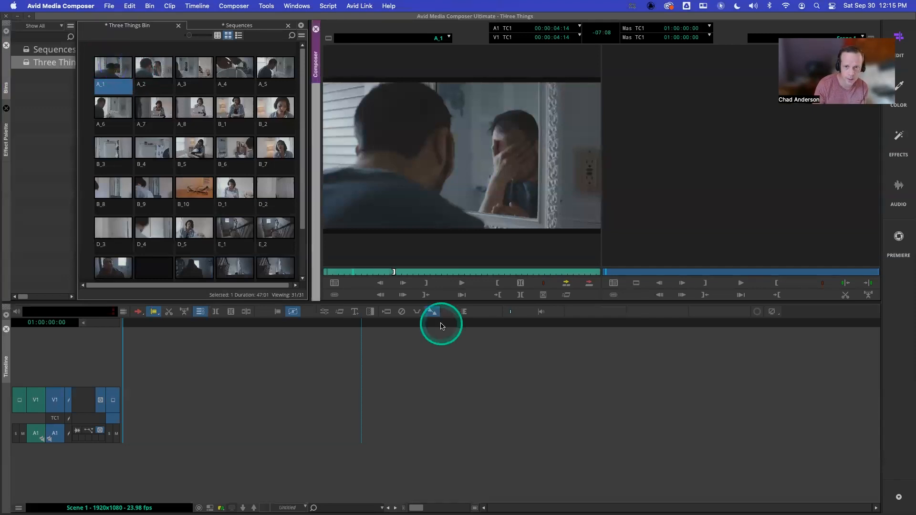
click(349, 272)
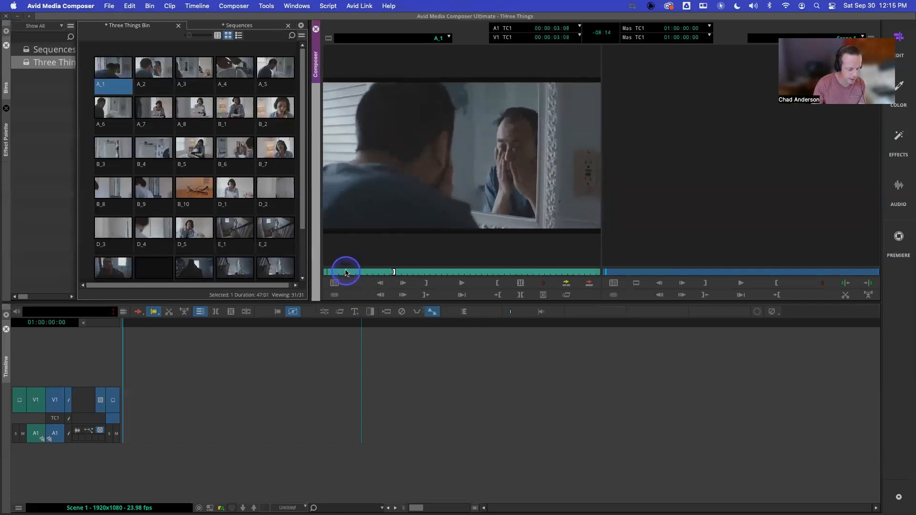
drag(346, 271, 463, 274)
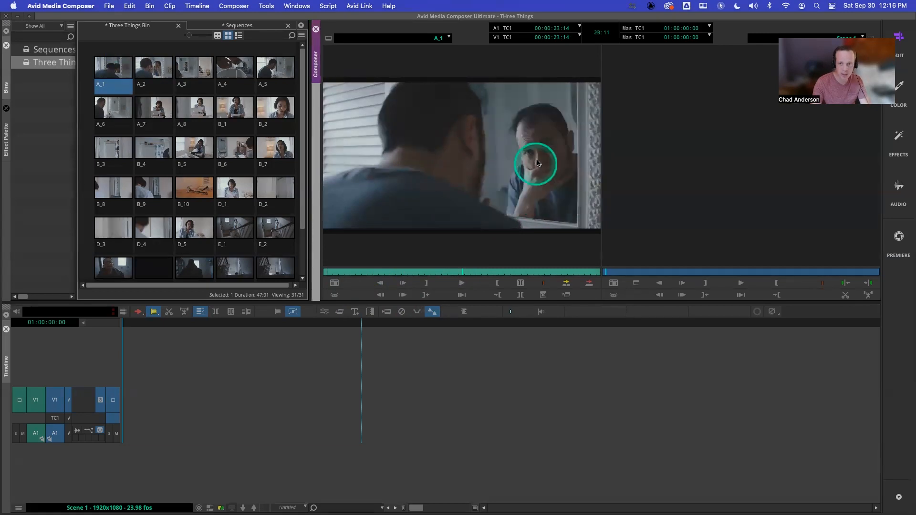
click(405, 271)
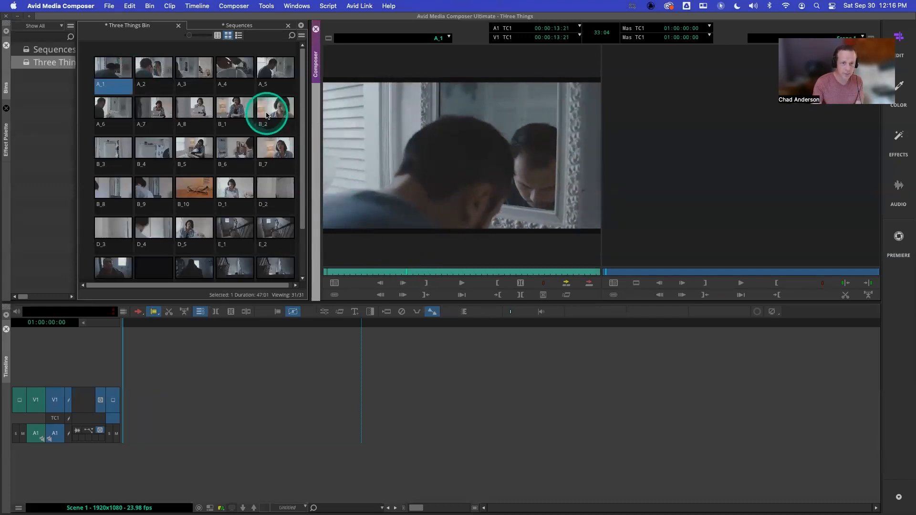
Load clips B_1 and B_2 in turn and scrub through the shots of the woman
double_click(243, 110)
mouse_move(449, 269)
mouse_down()
mouse_move(410, 274)
mouse_move(462, 276)
mouse_up()
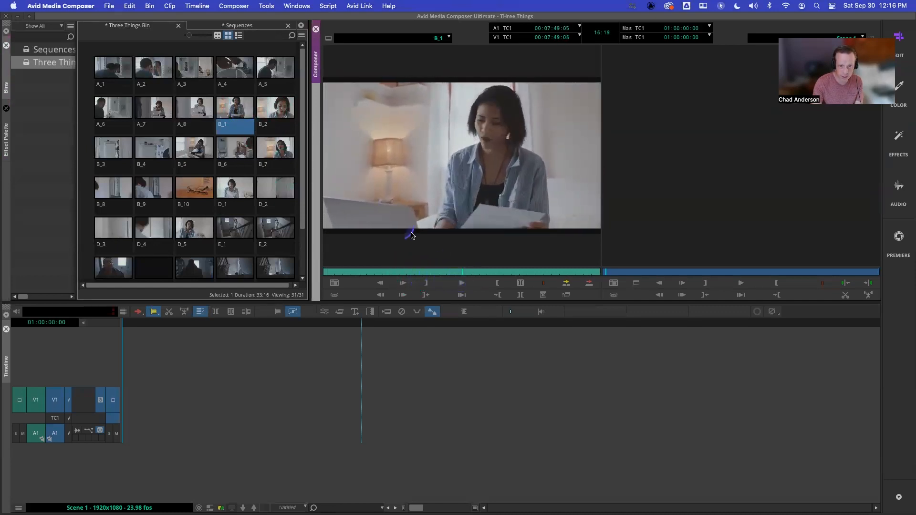
click(277, 113)
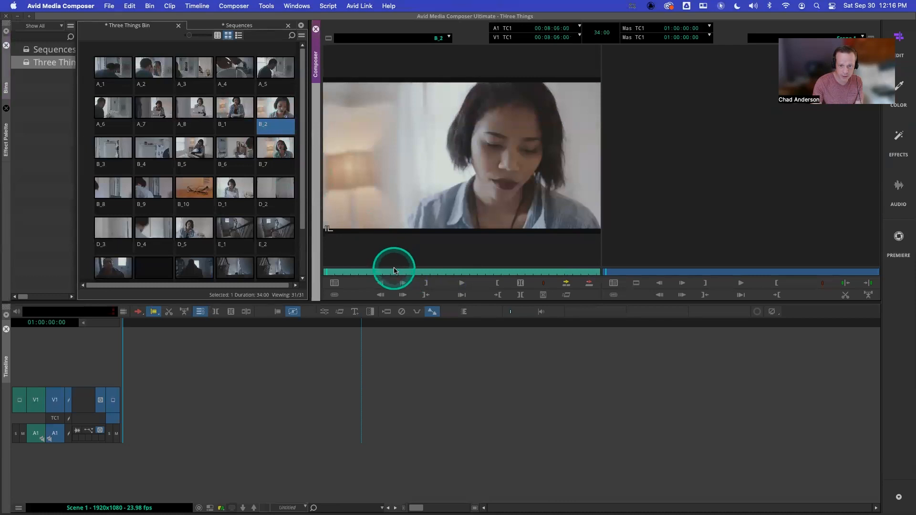
drag(402, 270, 407, 273)
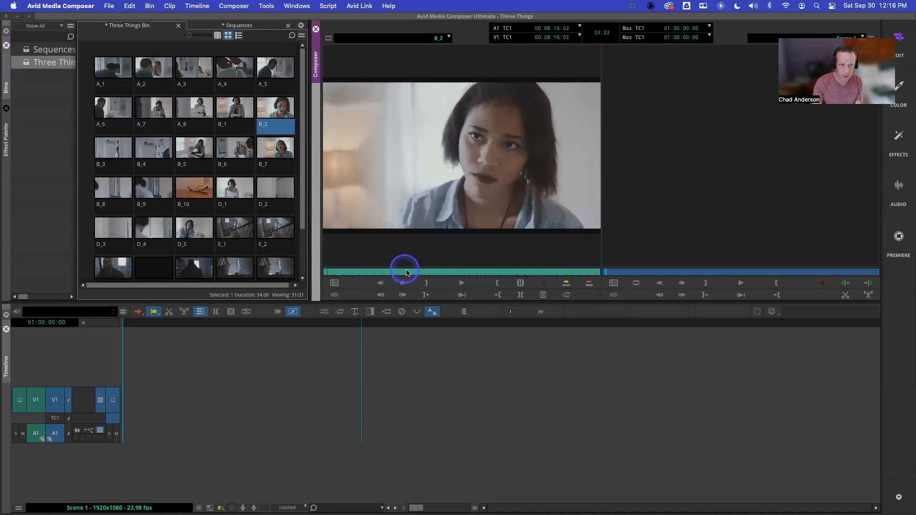
Load clip A_2 and scrub through the mirror shot, then bring clip A_1 back into the source monitor
click(153, 68)
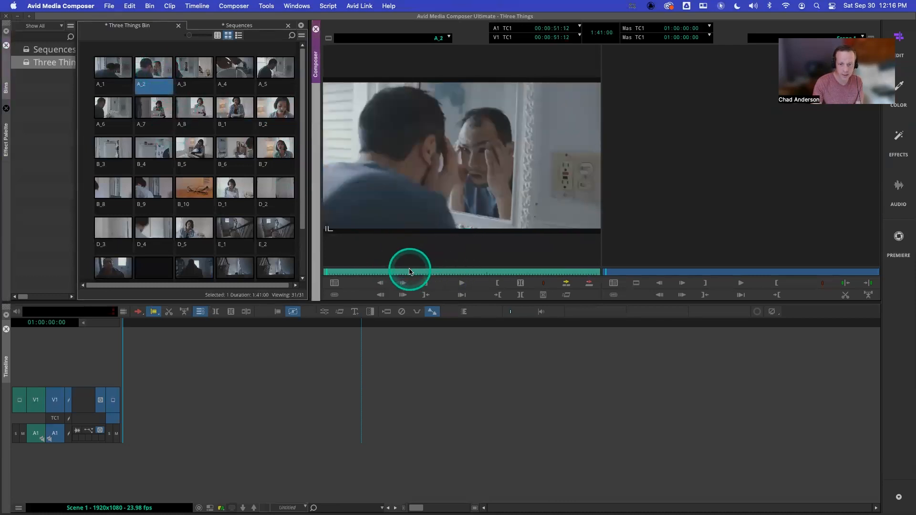
mouse_move(409, 270)
mouse_down()
mouse_move(451, 272)
mouse_move(415, 269)
mouse_up()
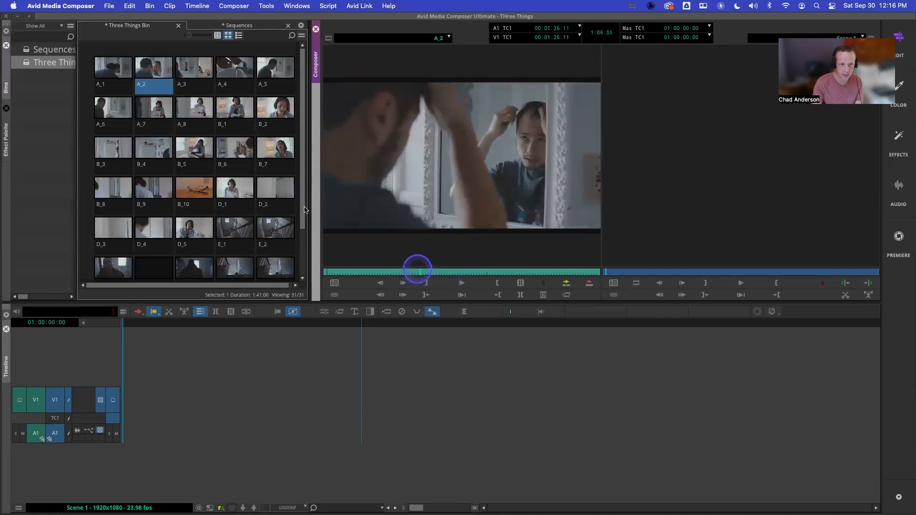
mouse_move(233, 101)
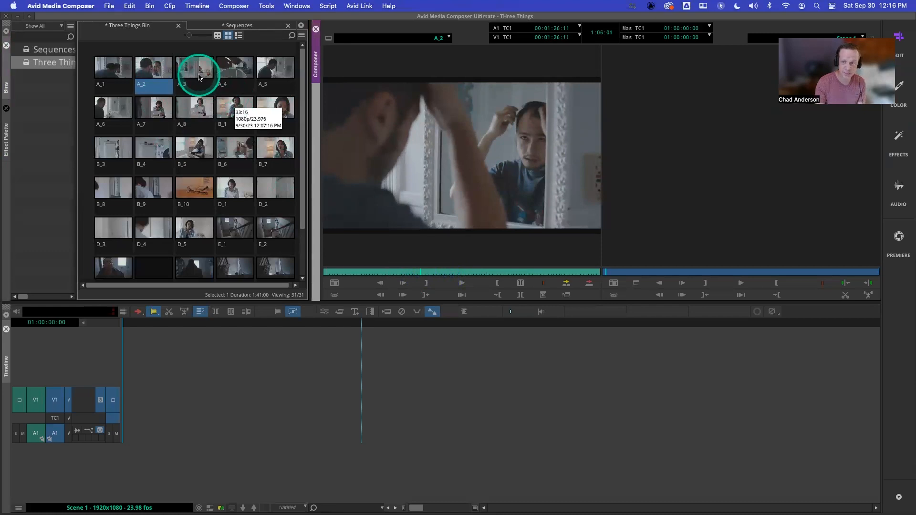
mouse_move(198, 77)
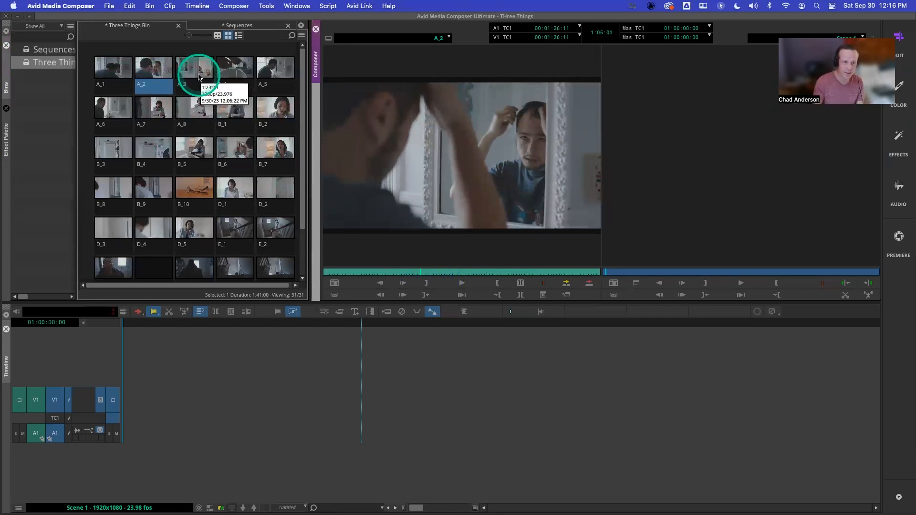
double_click(115, 71)
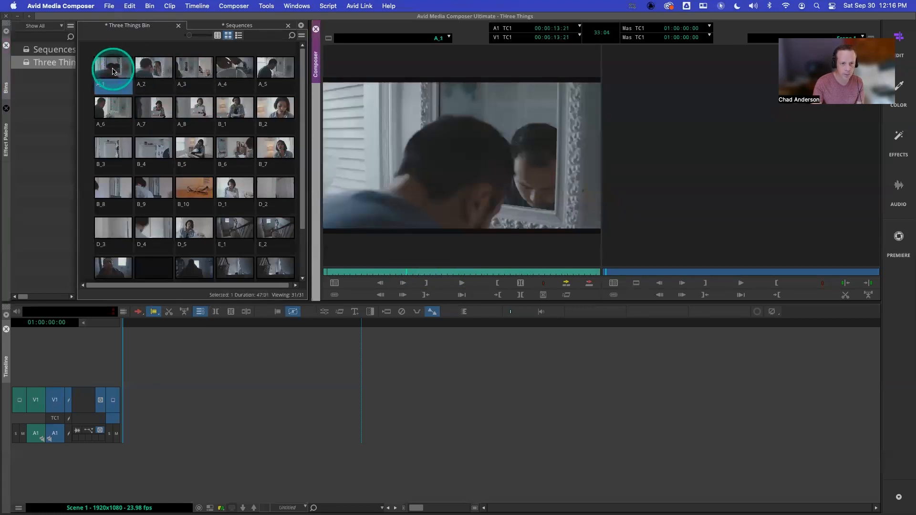
Load clip A_4 into the source monitor and mark an In point near its beginning, at the hand washing
double_click(237, 67)
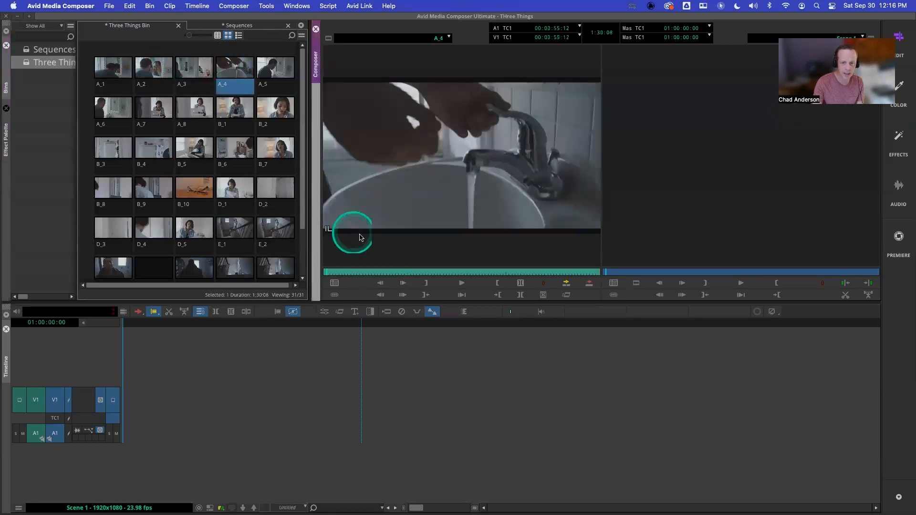
drag(370, 272, 329, 272)
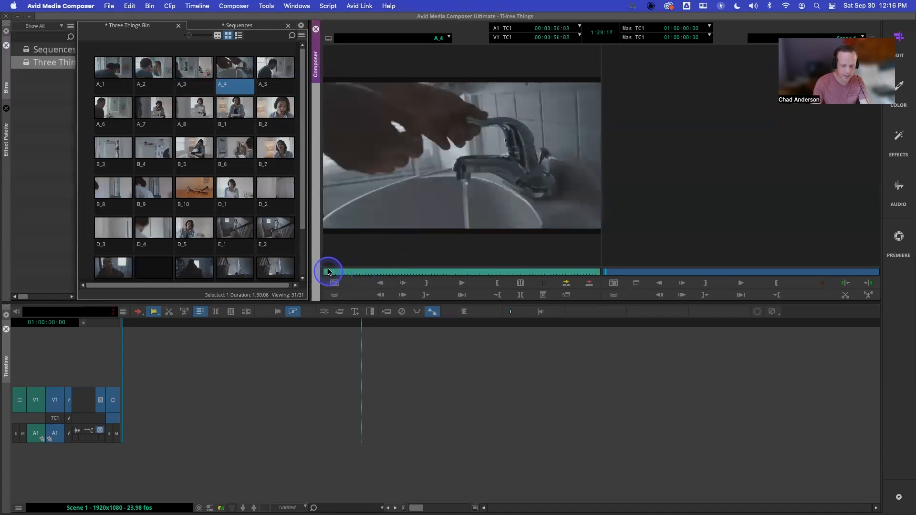
key(space)
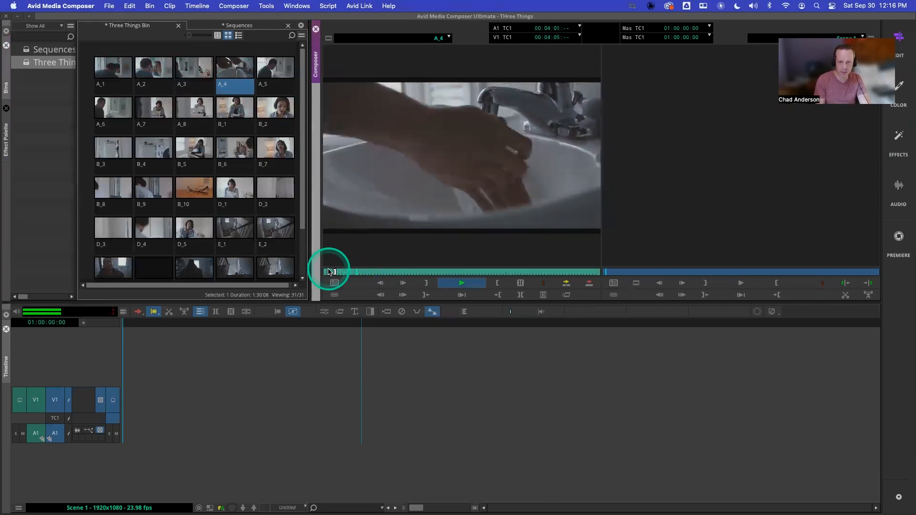
key(space)
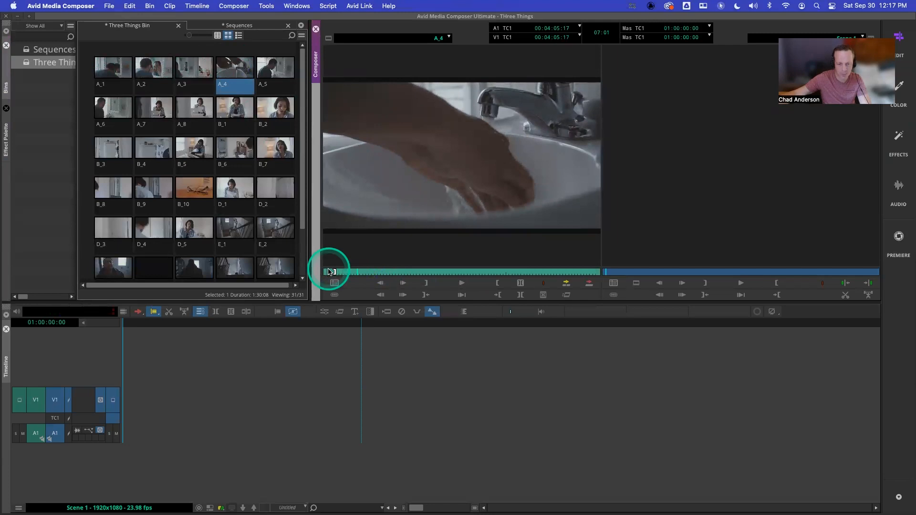
Play clip A_4 on through the face washing, pausing to examine the action, and return to the clip's first frame
key(space)
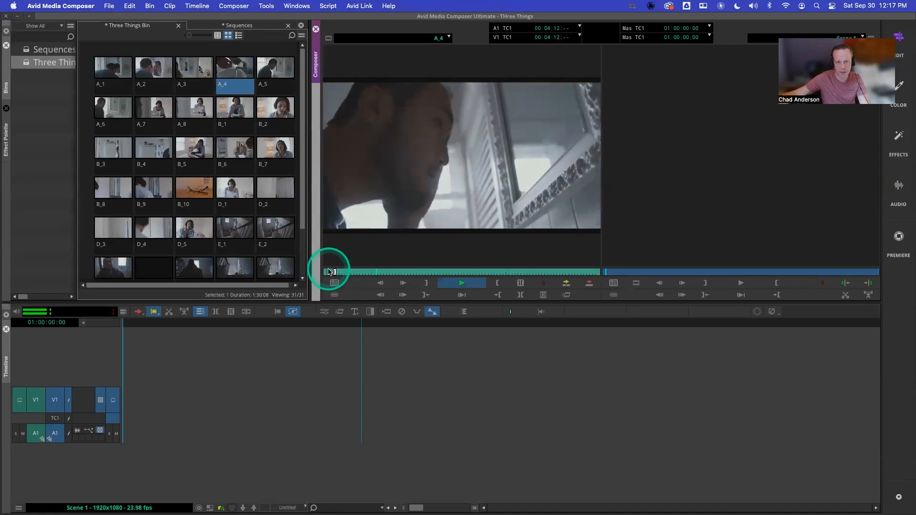
key(space)
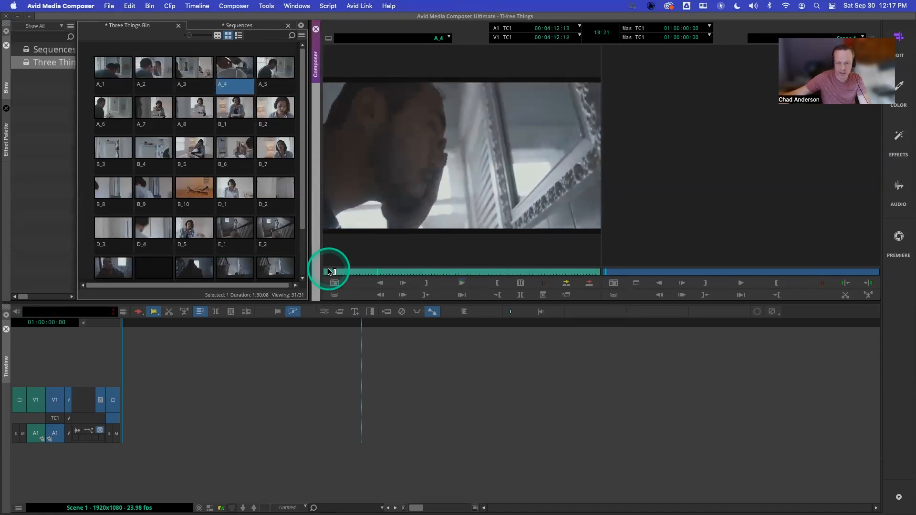
key(space)
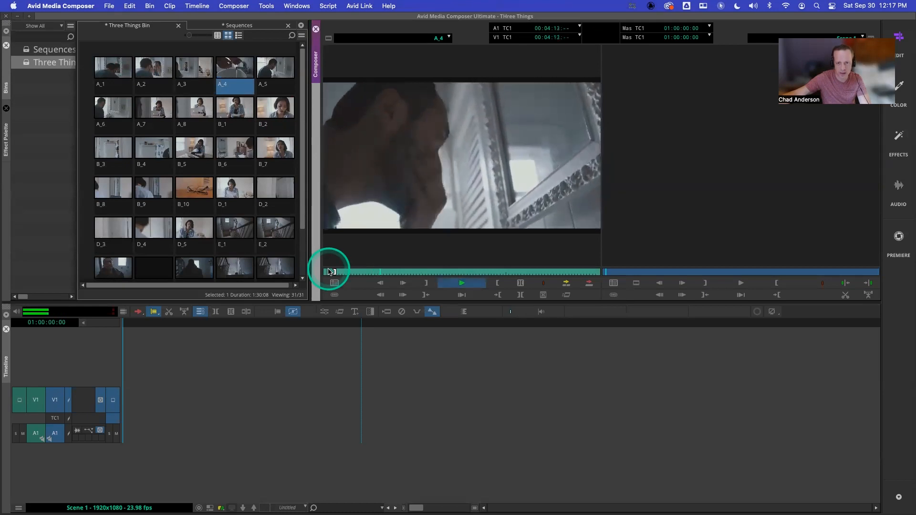
key(space)
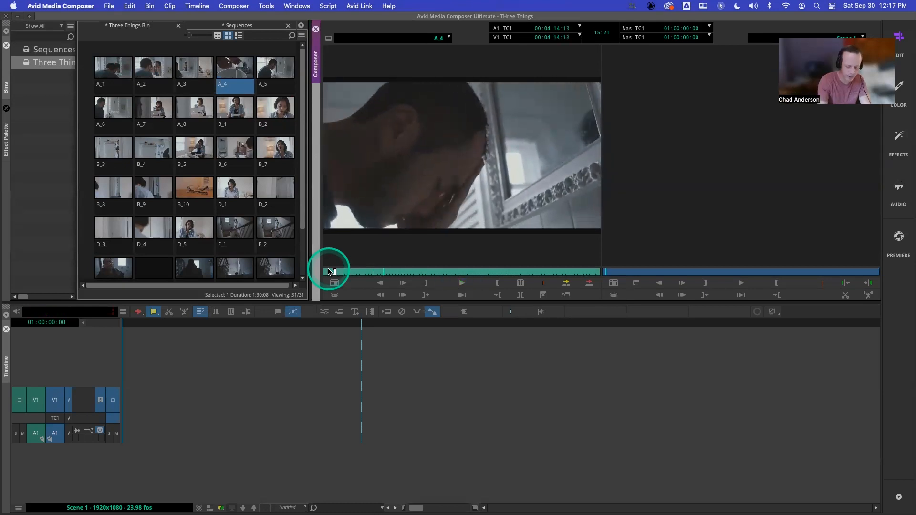
key(q)
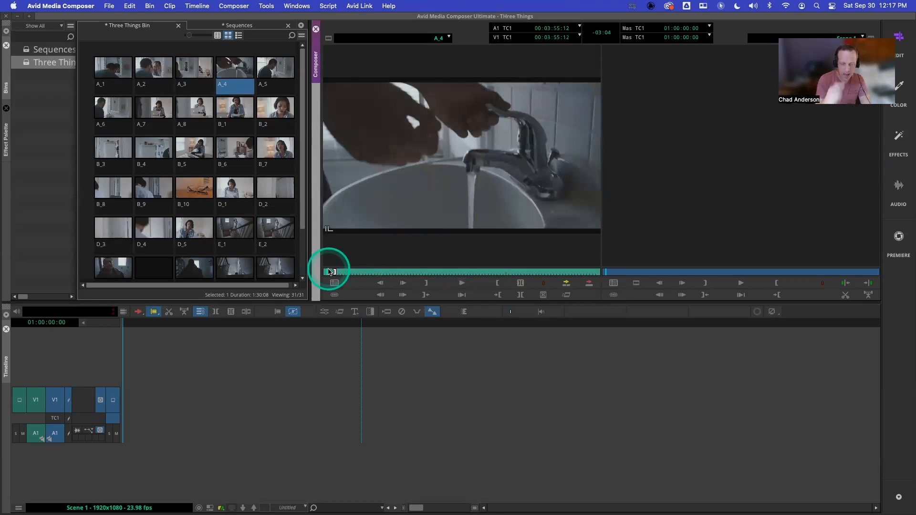
Review clip A_4 from its In point and mark an Out point before the hands rise to the face
drag(329, 272, 336, 273)
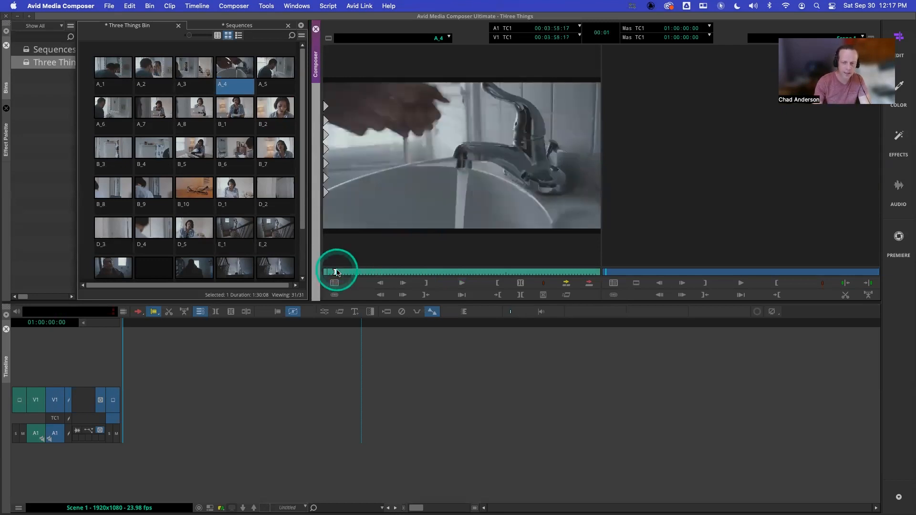
key(space)
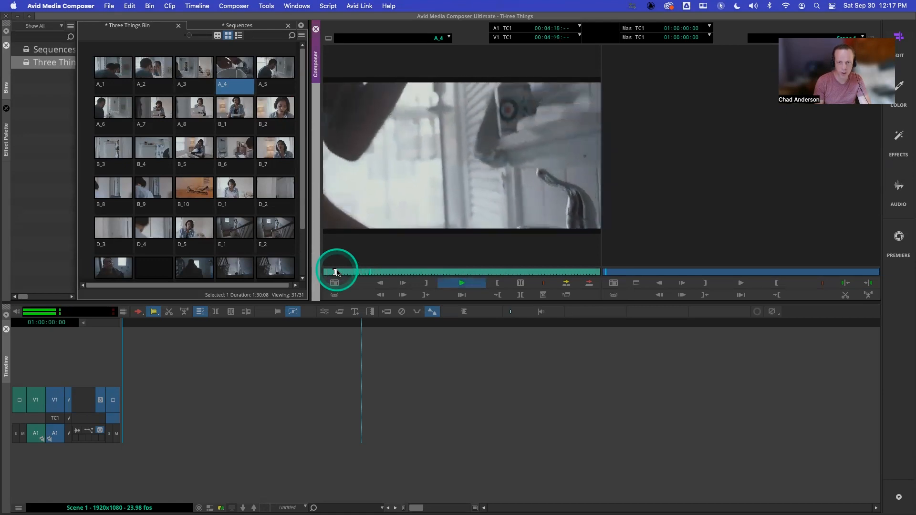
key(space)
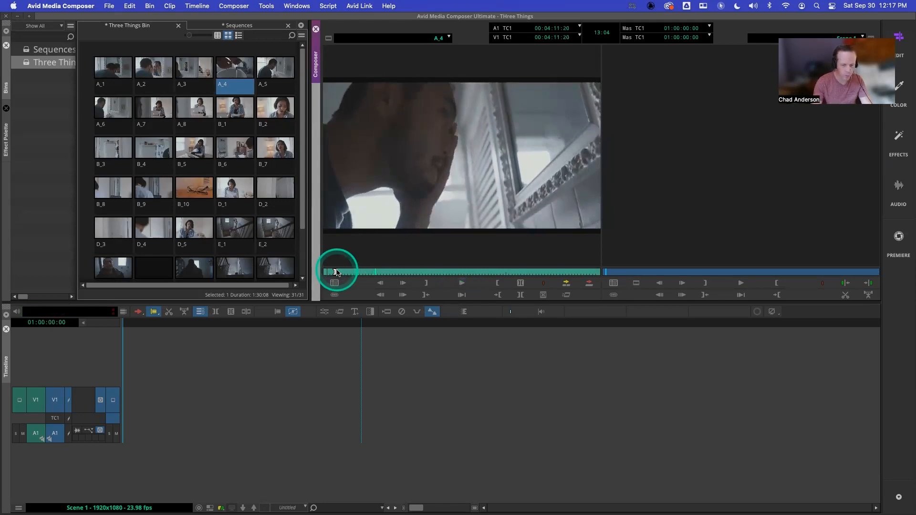
key(space)
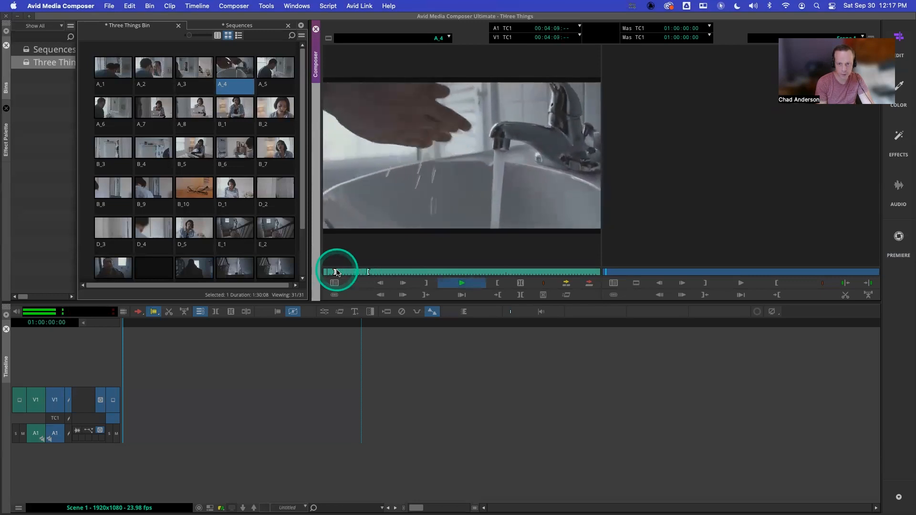
key(space)
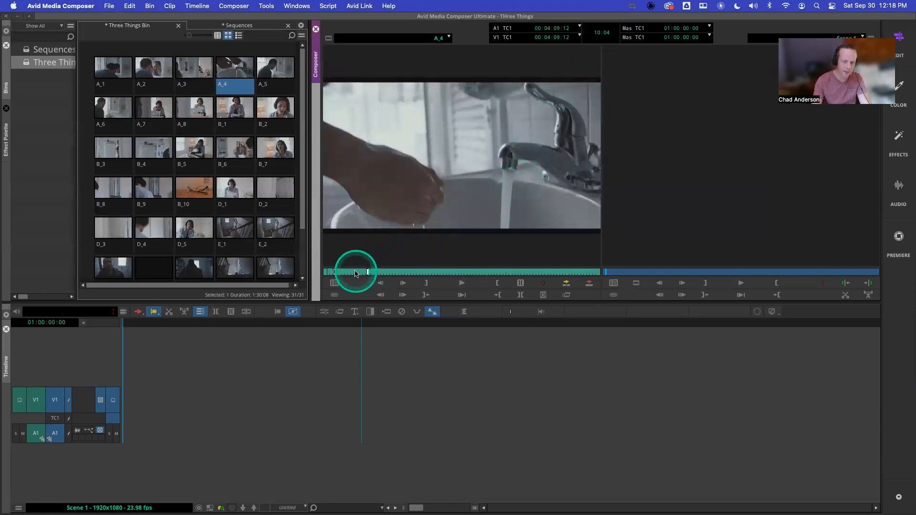
Move clip A_4's In point forward within the hand washing, shortening the marked range to 5:08
drag(356, 273, 340, 274)
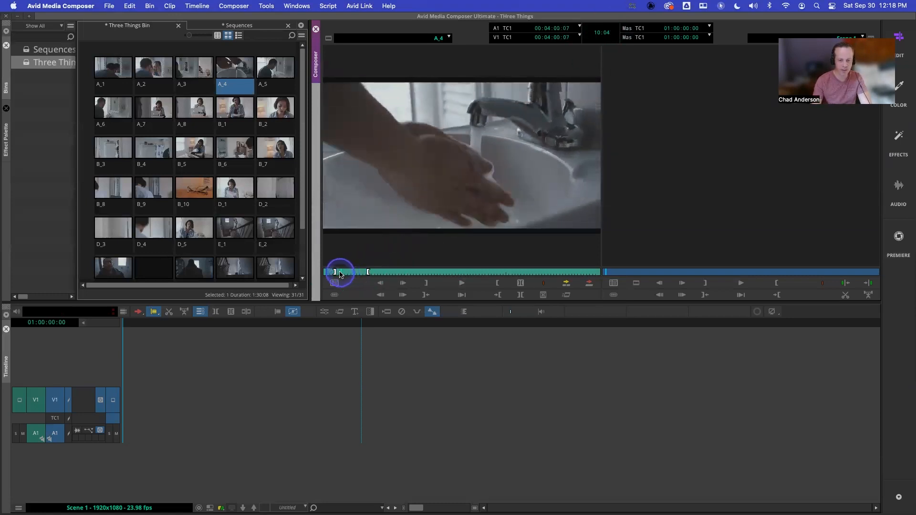
key(space)
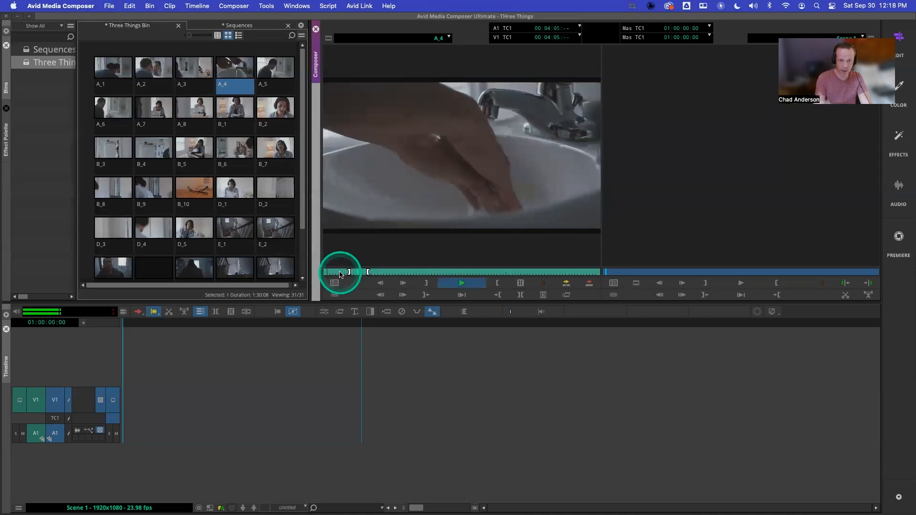
key(space)
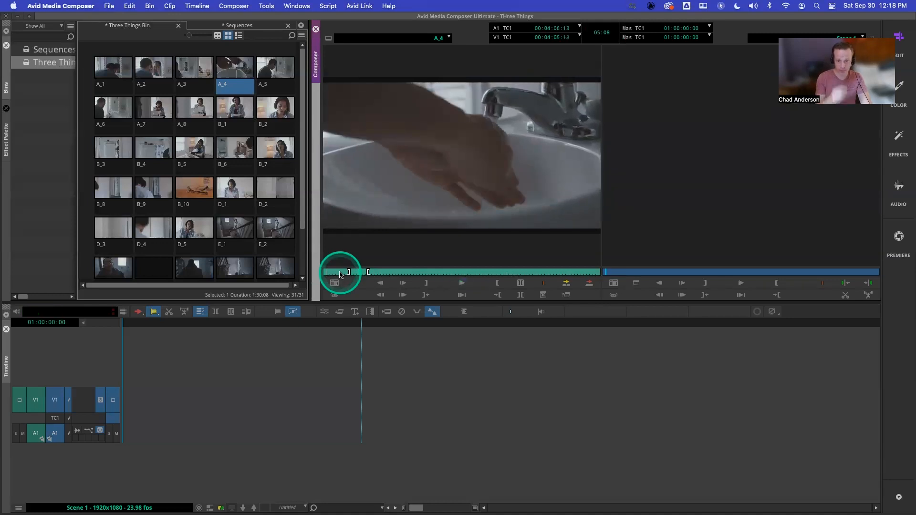
Play clip A_4 past its Out point through the face washing and move the Out point there, extending the marked range to 12:06
key(space)
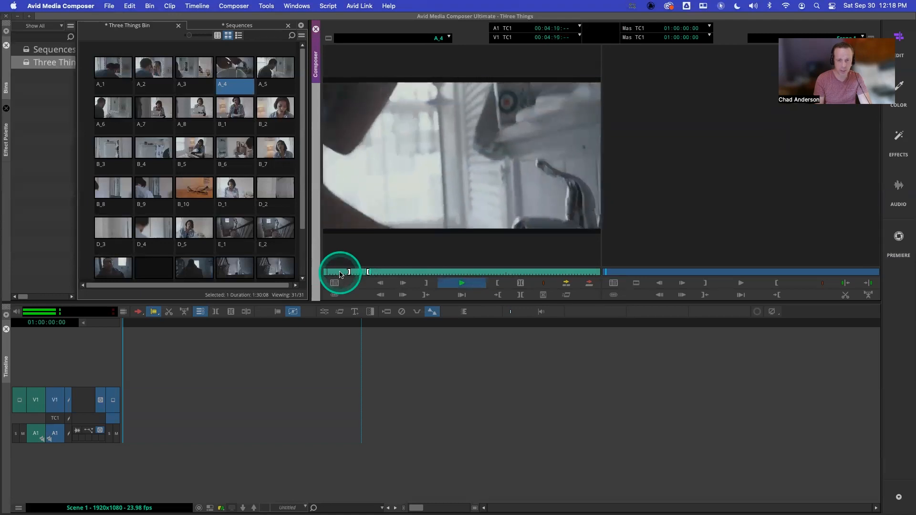
key(space)
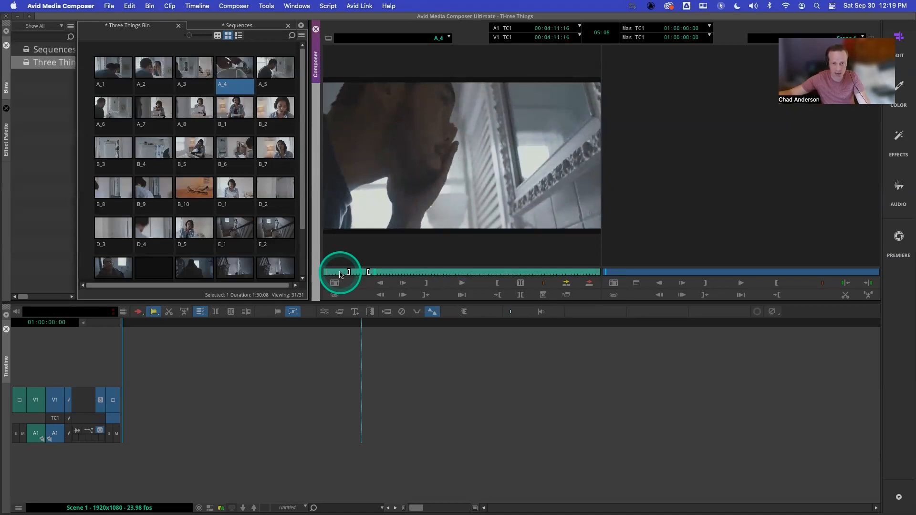
key(space)
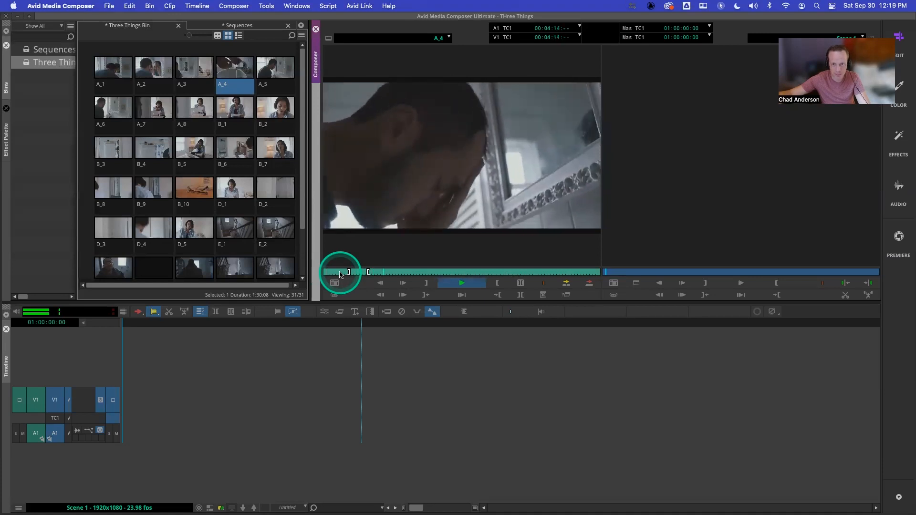
key(space)
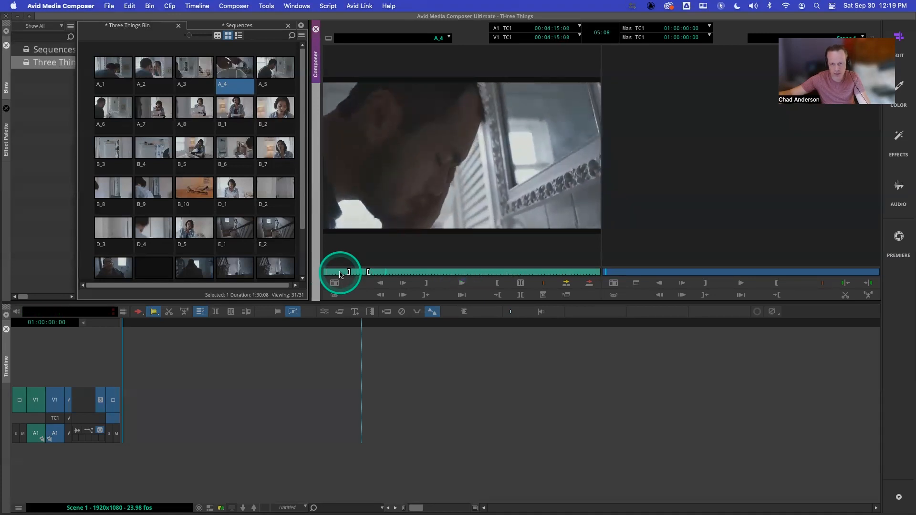
key(j)
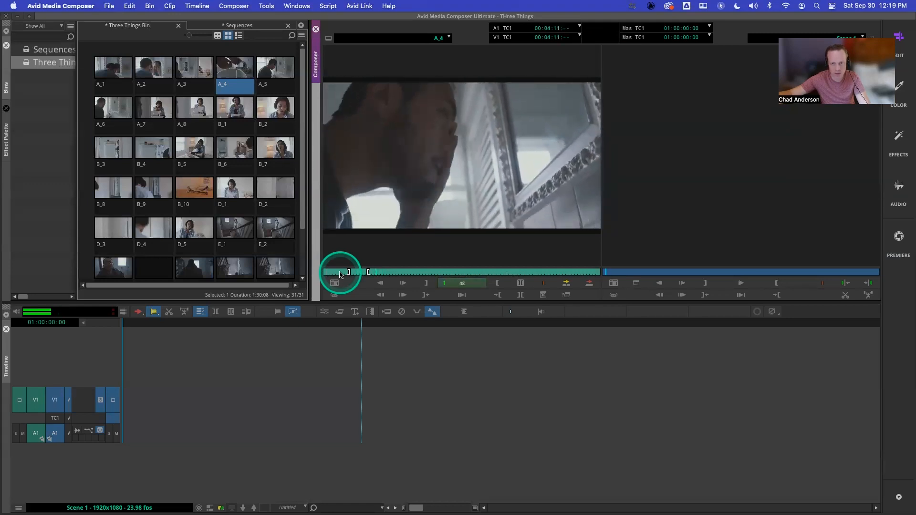
key(k)
key(space)
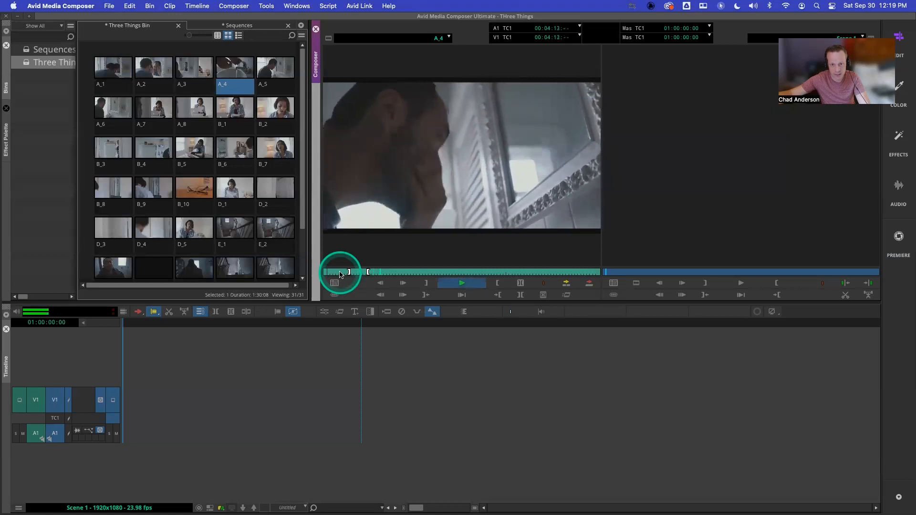
key(space)
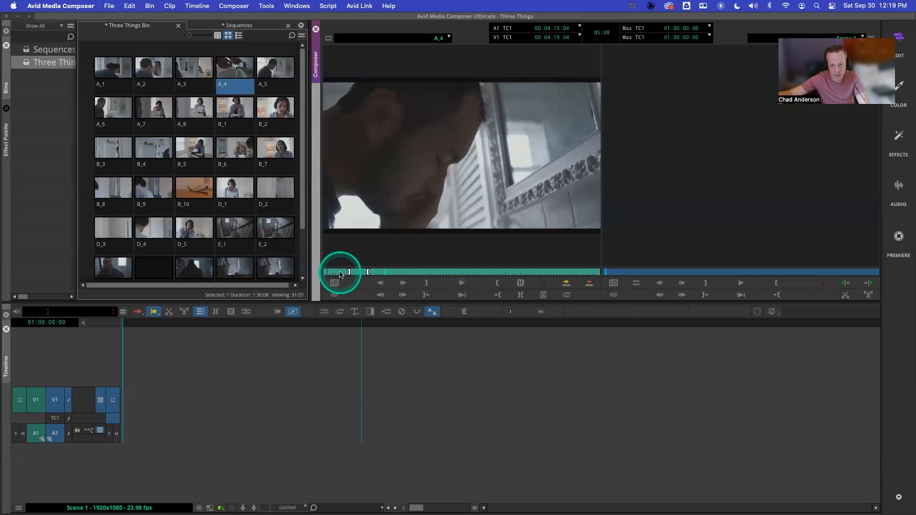
key(space)
key(space)
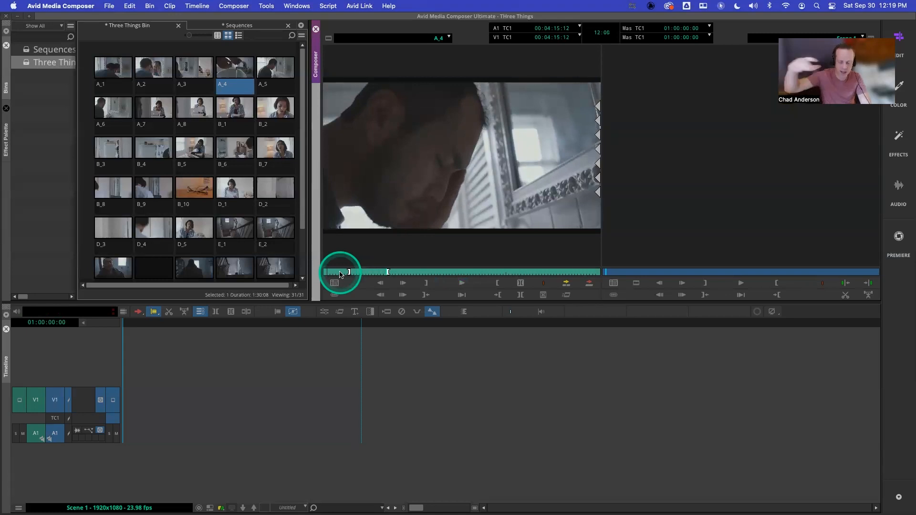
Replay clip A_4 from its In point and move the Out point further into the face washing, extending the marked range to 14:11
click(355, 273)
click(351, 271)
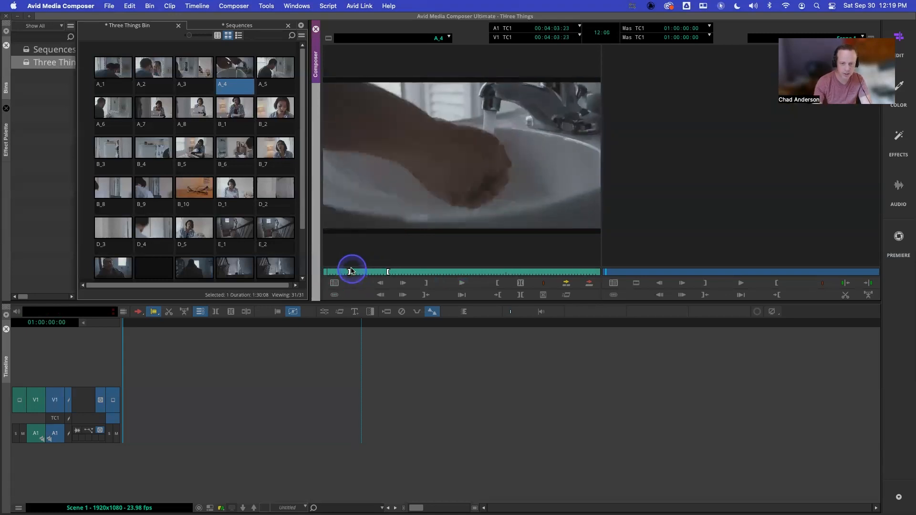
key(space)
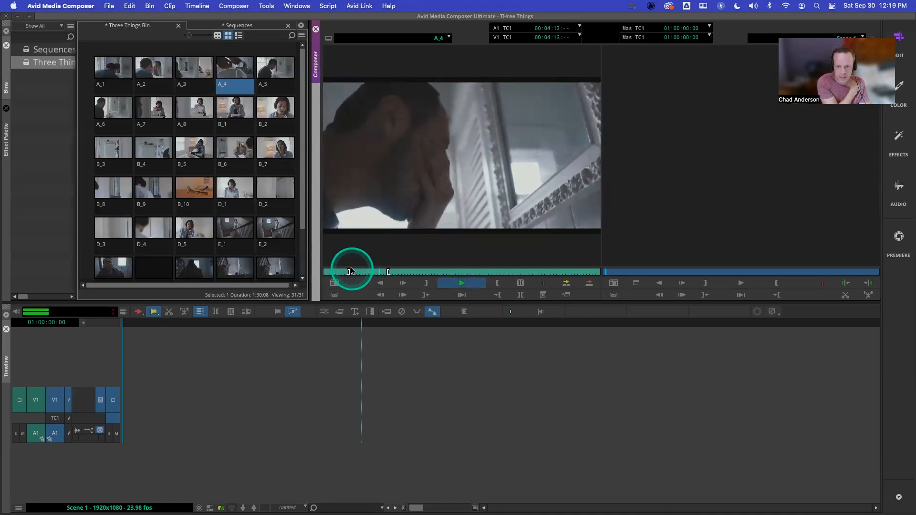
key(space)
key(j)
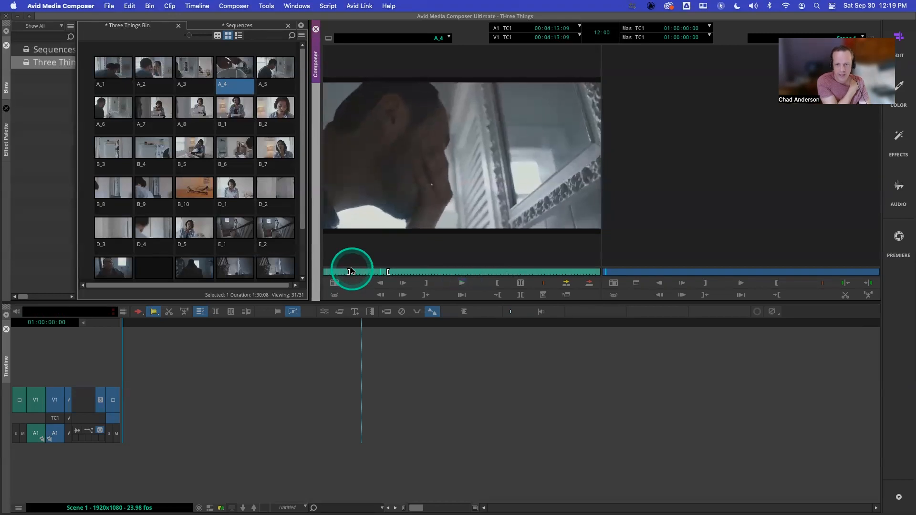
key(space)
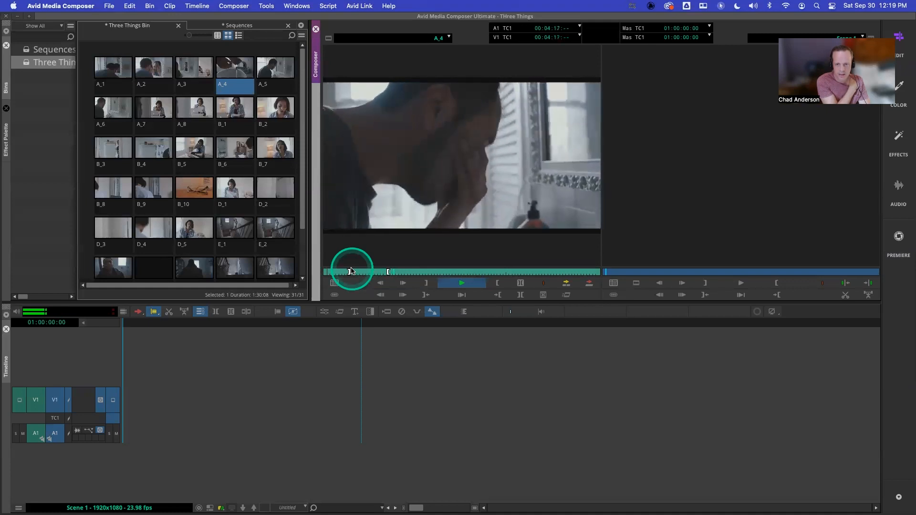
key(space)
key(j)
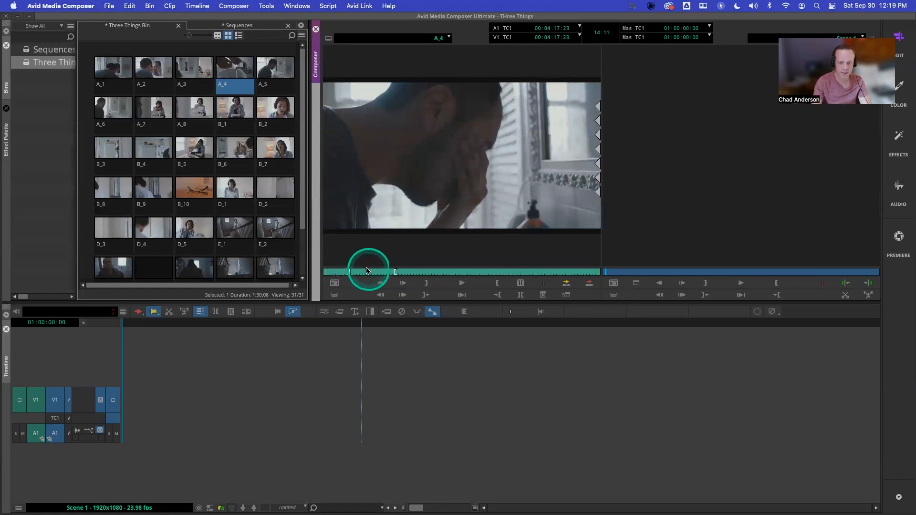
Splice the marked 14:11 range of clip A_4 into the empty sequence and play the sequence from its start
drag(373, 272, 372, 271)
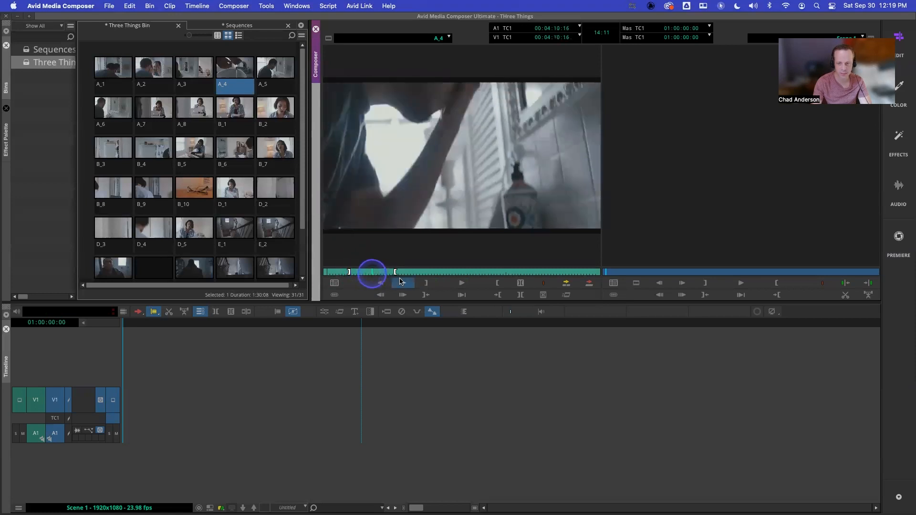
click(567, 285)
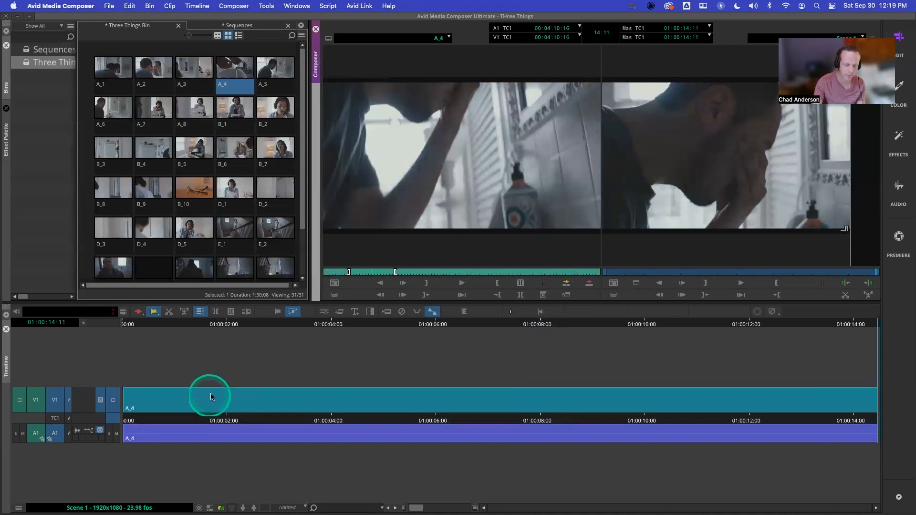
drag(219, 415, 115, 419)
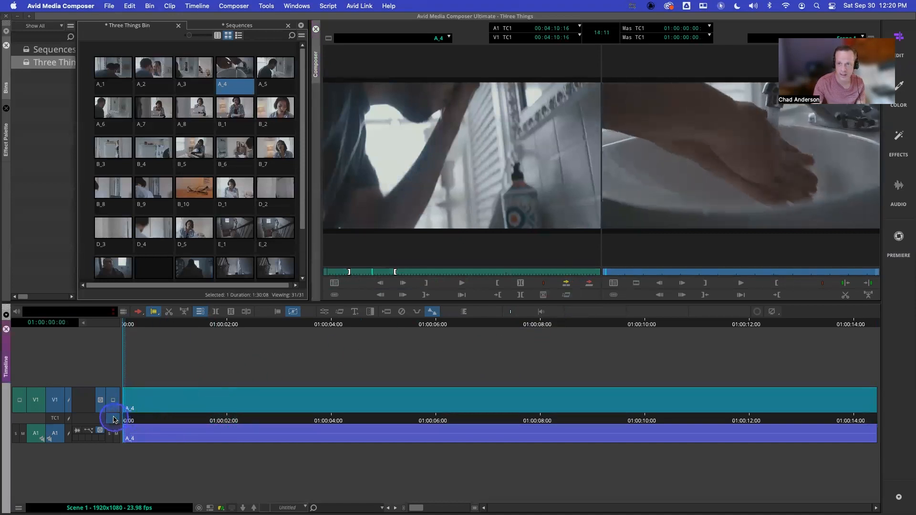
key(space)
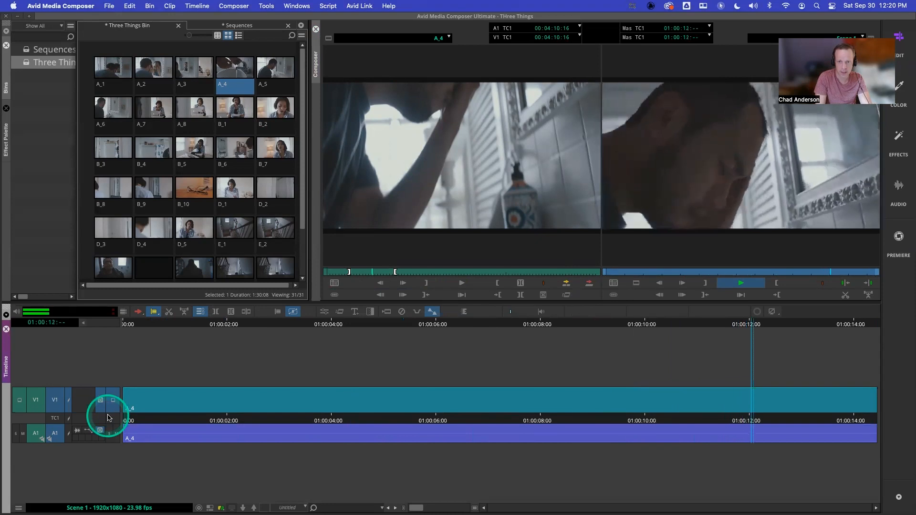
key(space)
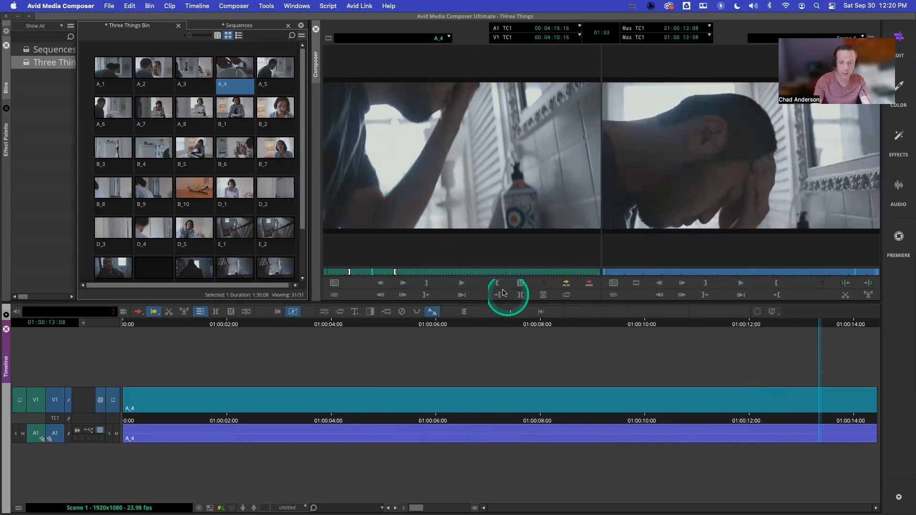
Mark a new 5:23 range in clip A_4, from the hands covering the face near 04:34:18 to the lowered face after drying
drag(403, 274, 429, 279)
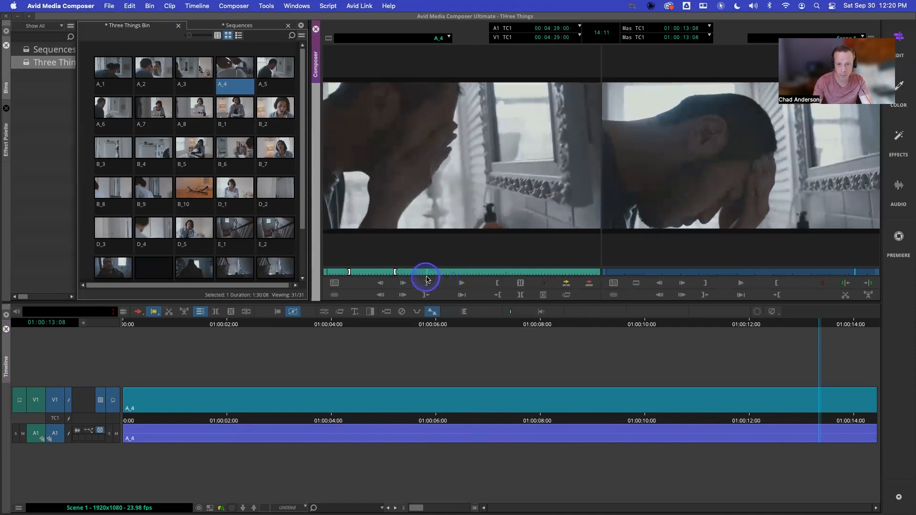
key(o)
key(space)
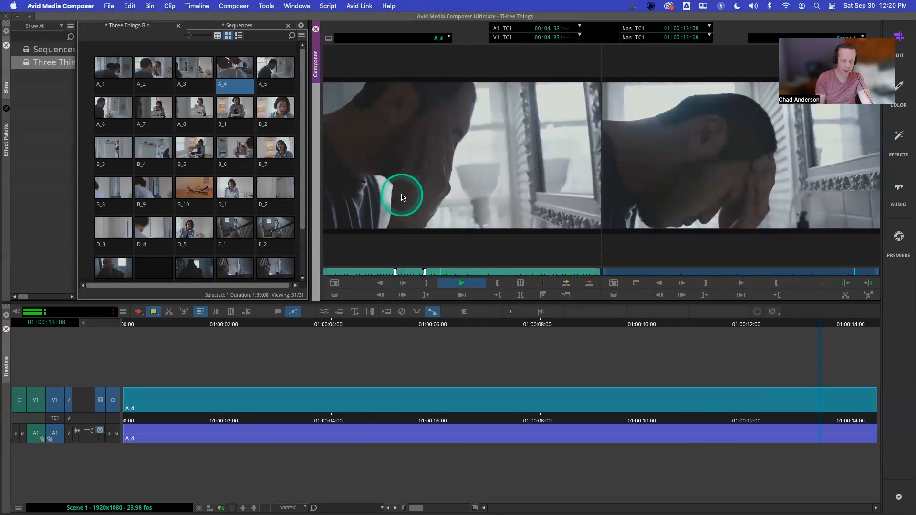
key(space)
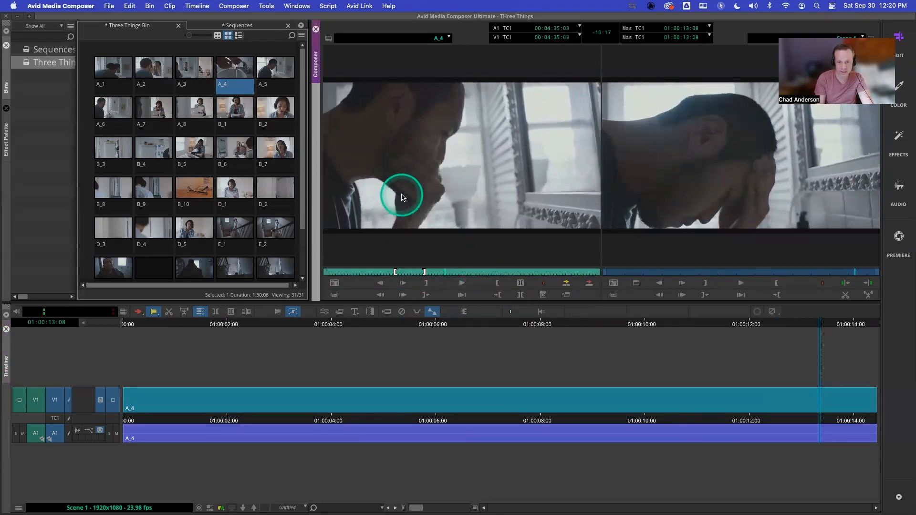
key(Left)
key(Left)
key(Left)
key(Left)
key(Left)
key(Left)
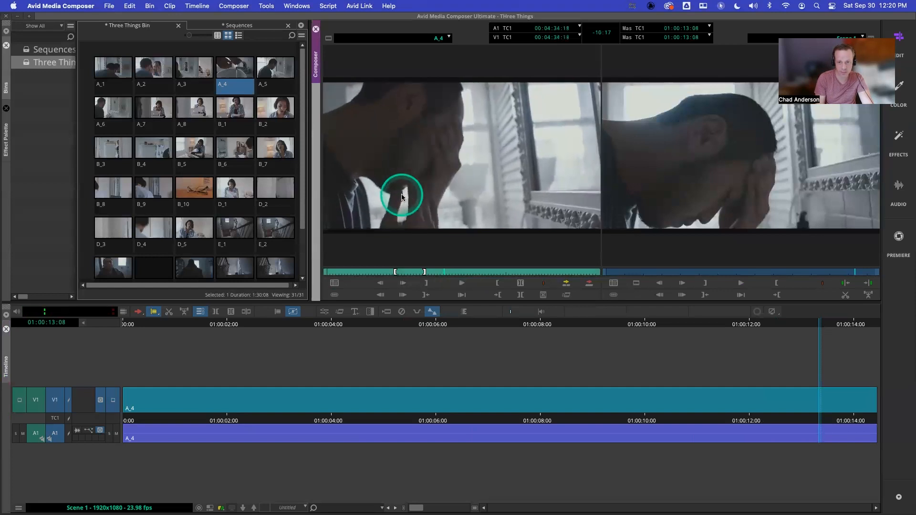
key(space)
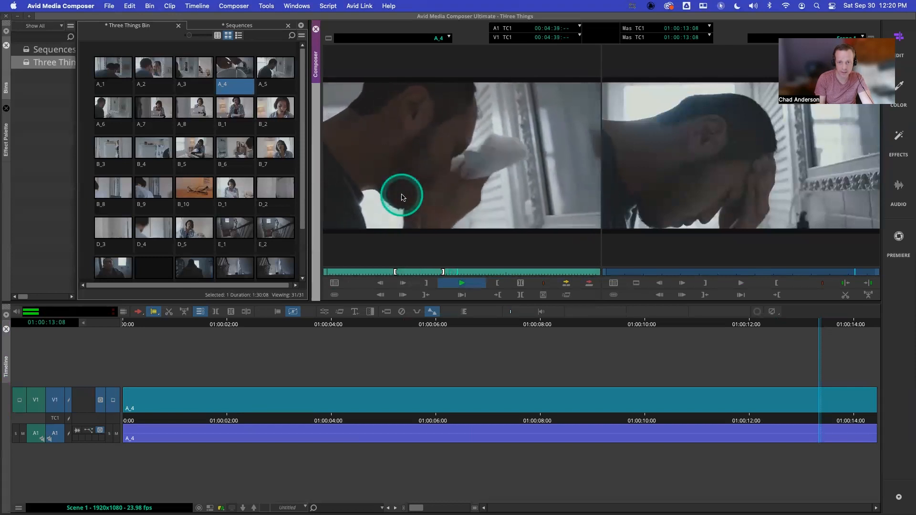
key(i)
key(space)
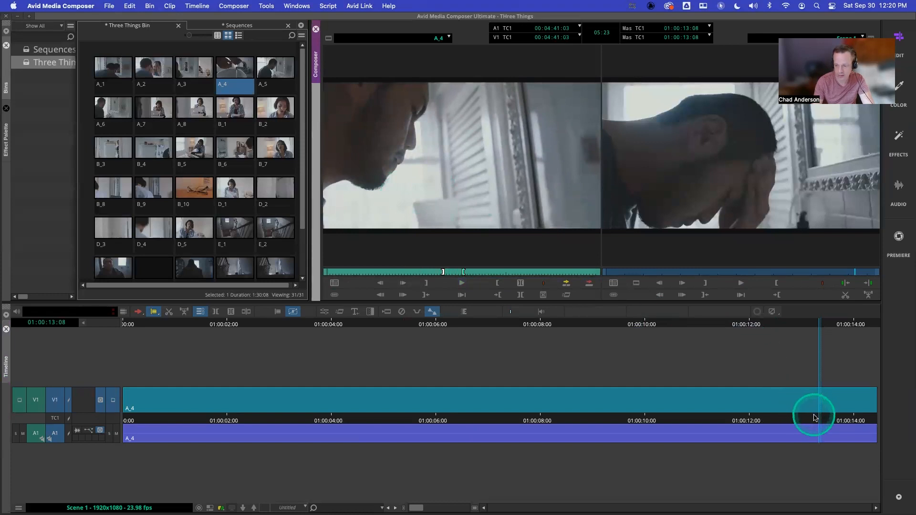
Splice the marked 5:23 range of clip A_4 onto the end of the sequence and play across the cut
drag(858, 418, 898, 420)
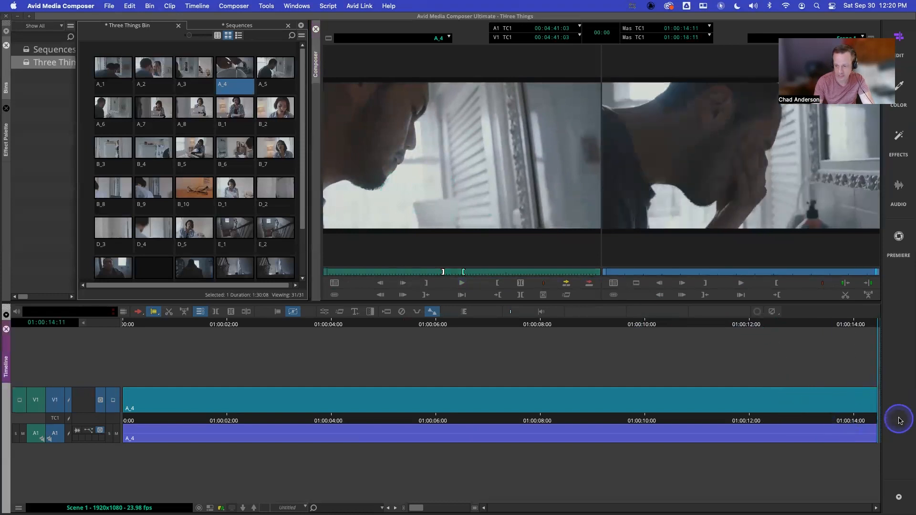
click(566, 283)
drag(548, 423, 435, 410)
key(space)
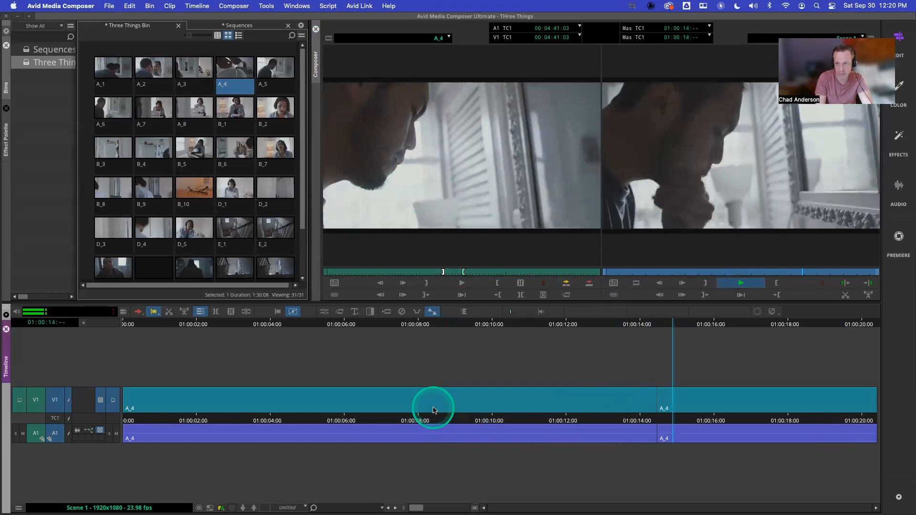
key(space)
Replay the sequence across the cut between the two A_4 segments to judge the edit, and undo the second splice
click(461, 414)
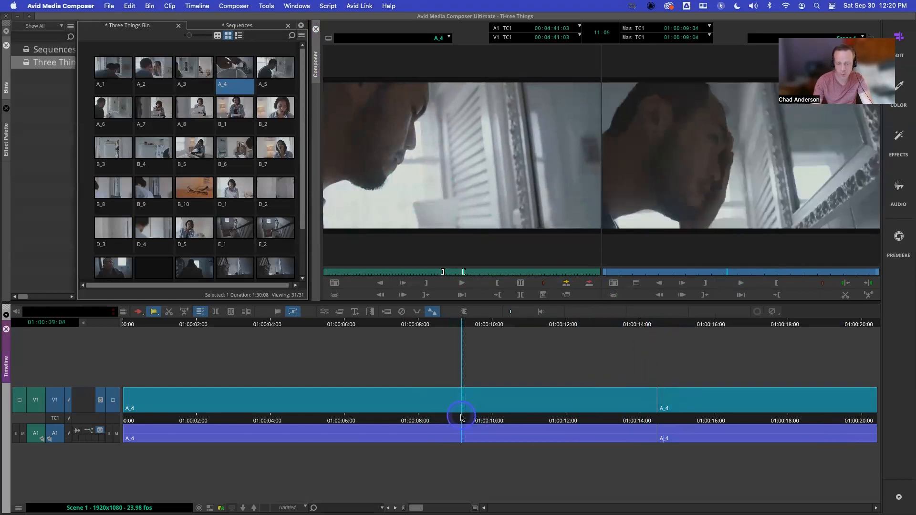
key(space)
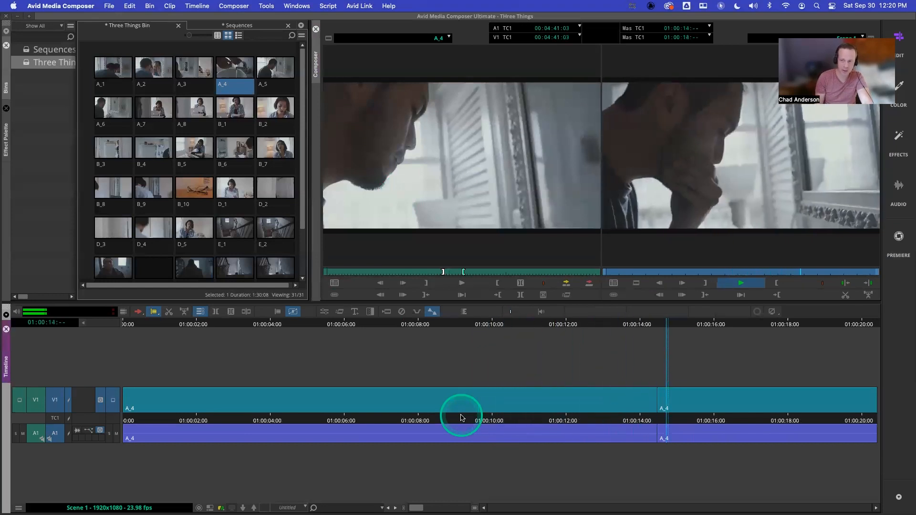
key(space)
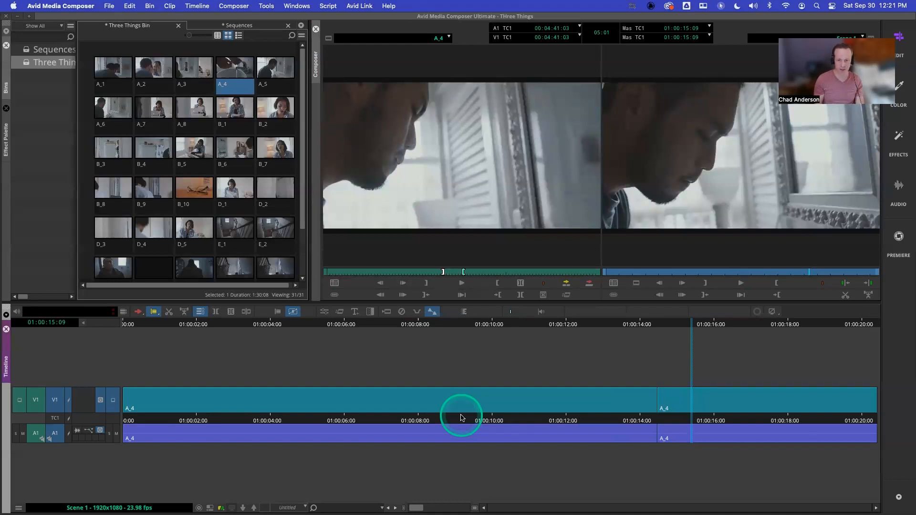
click(496, 421)
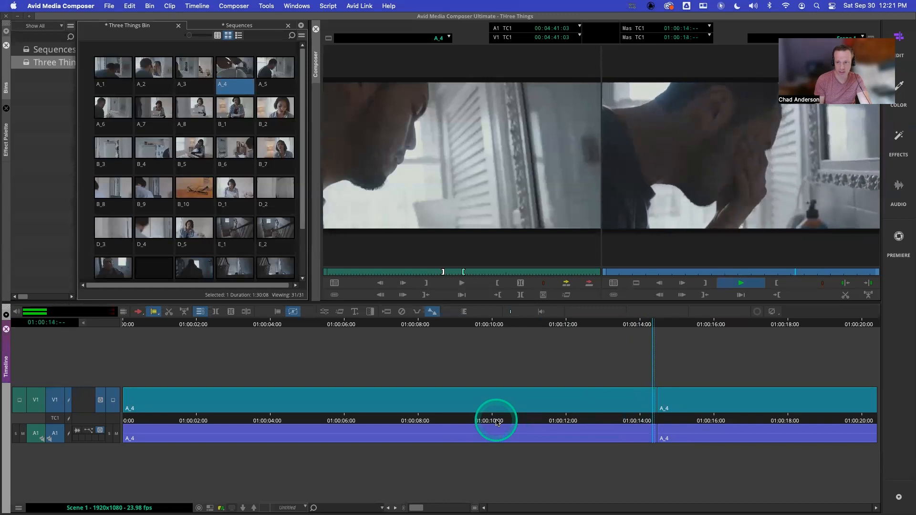
key(space)
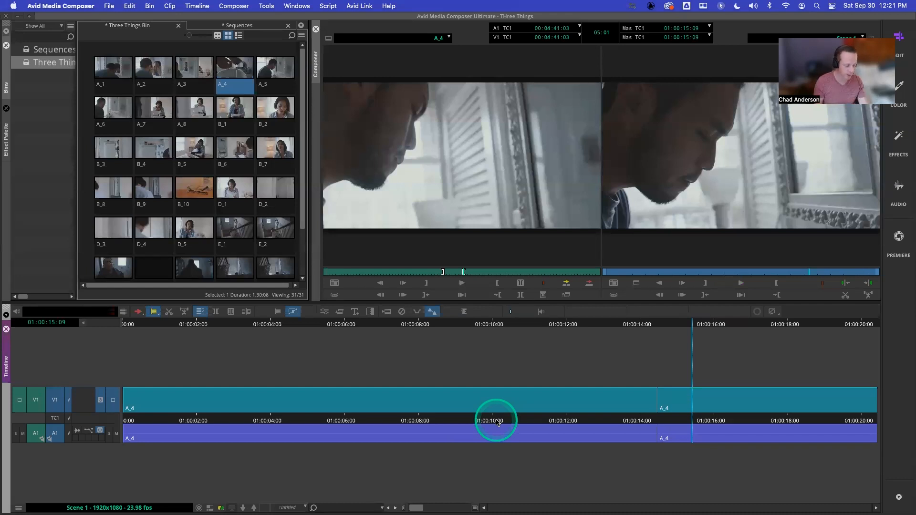
key(super+z)
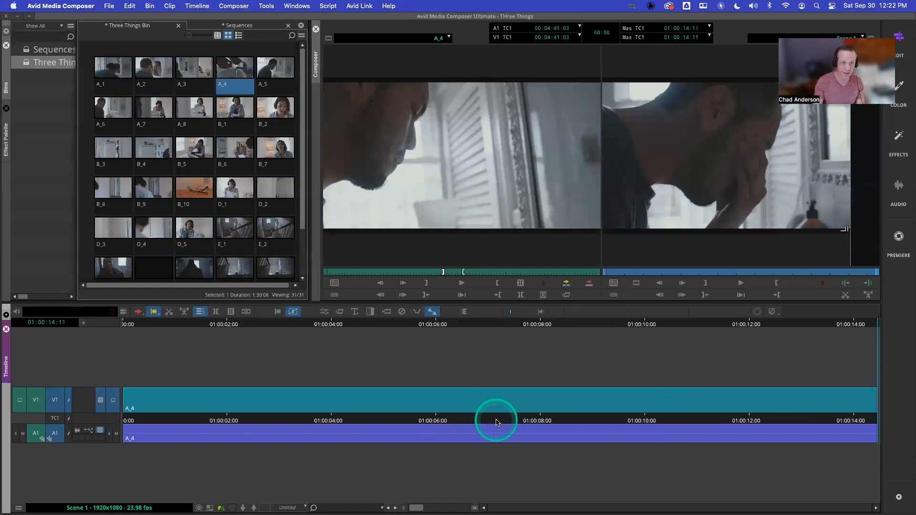
Load clip A_2 into the source monitor and review the face washing at the mirror for a matching action
double_click(151, 98)
click(414, 275)
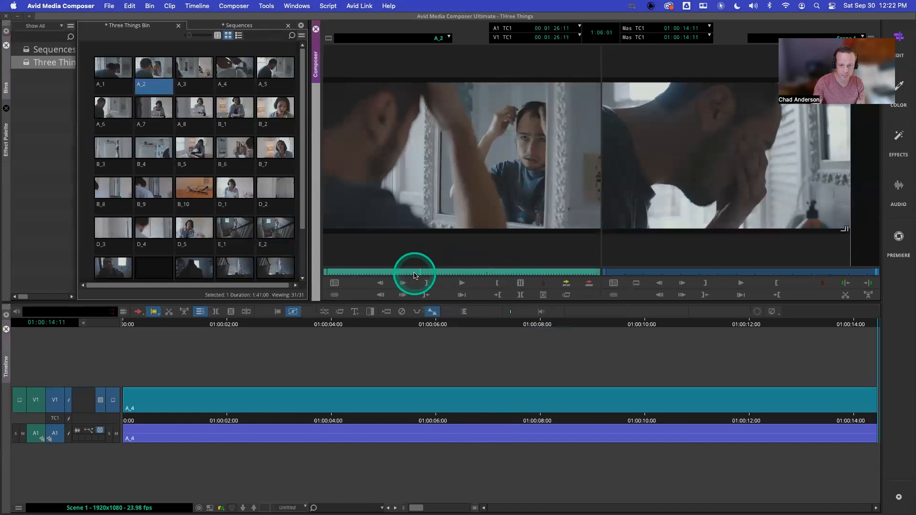
drag(414, 276, 366, 269)
key(space)
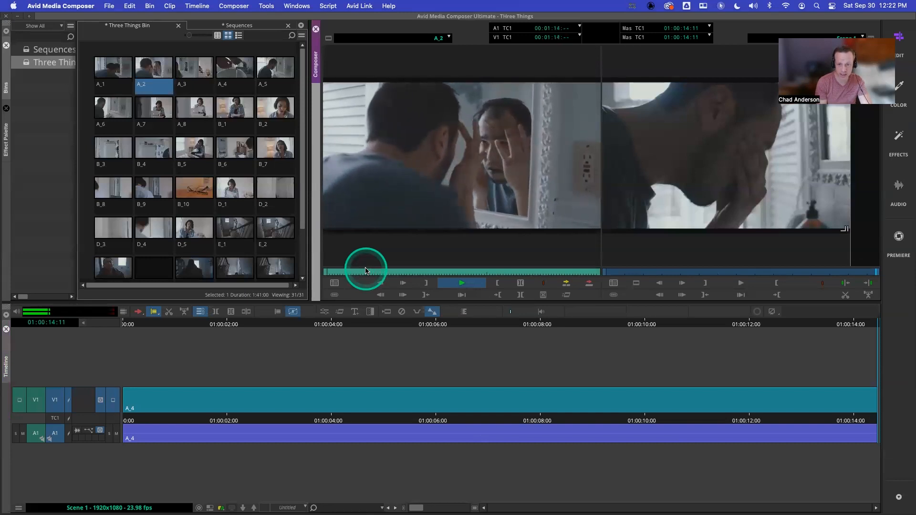
key(space)
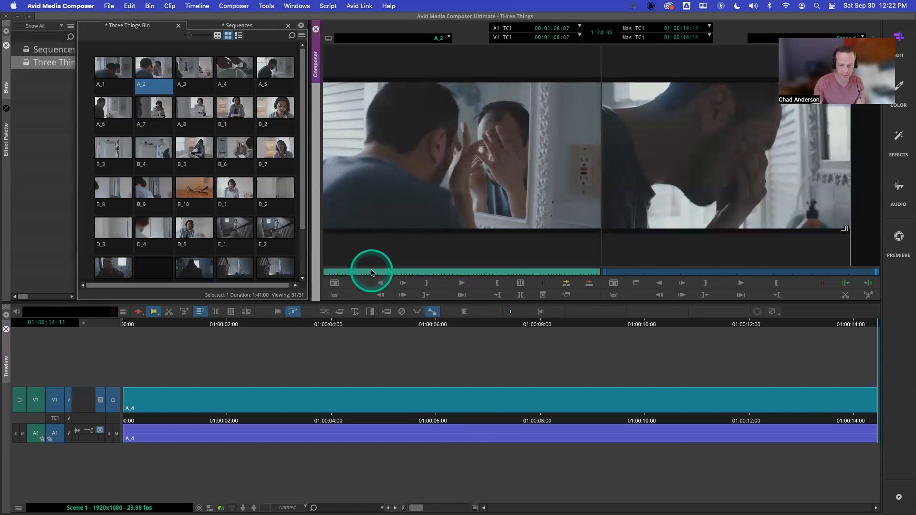
Mark an 8:19 range in clip A_2 covering the face washing at the mirror, ending at 01:12:21
drag(366, 271, 359, 273)
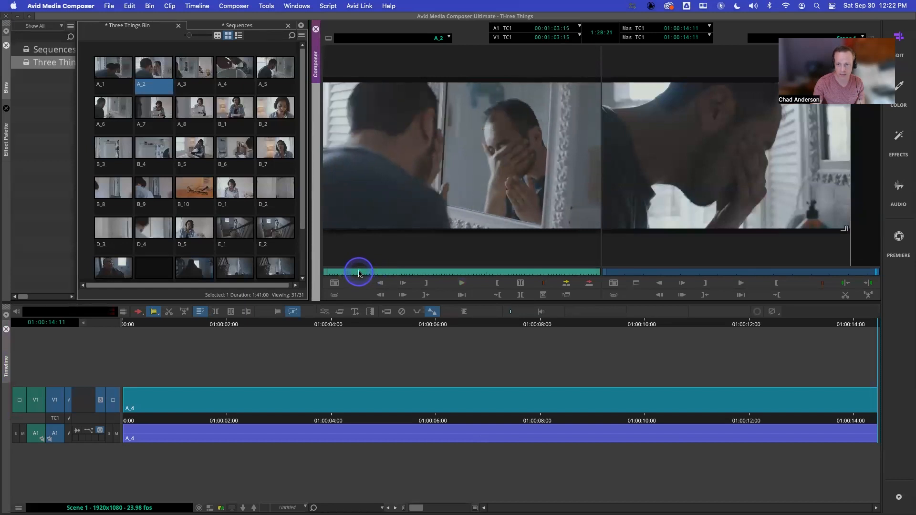
drag(359, 273, 361, 274)
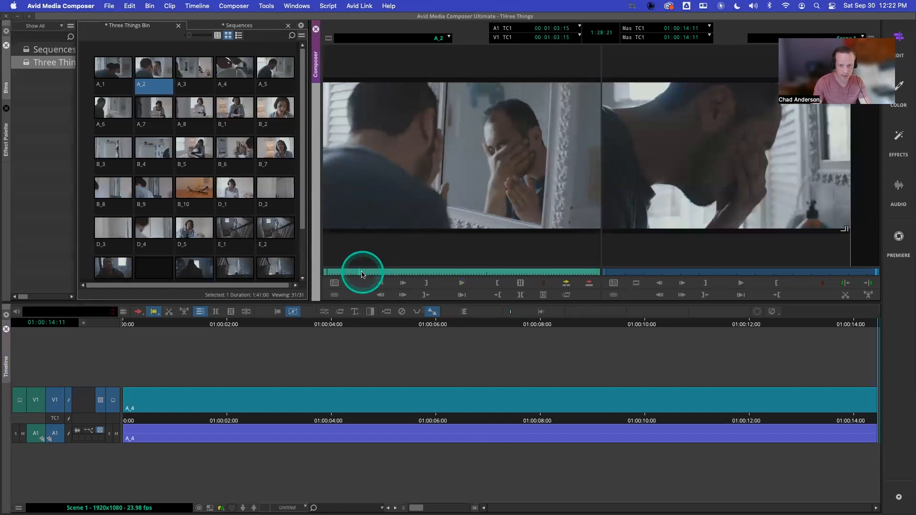
key(space)
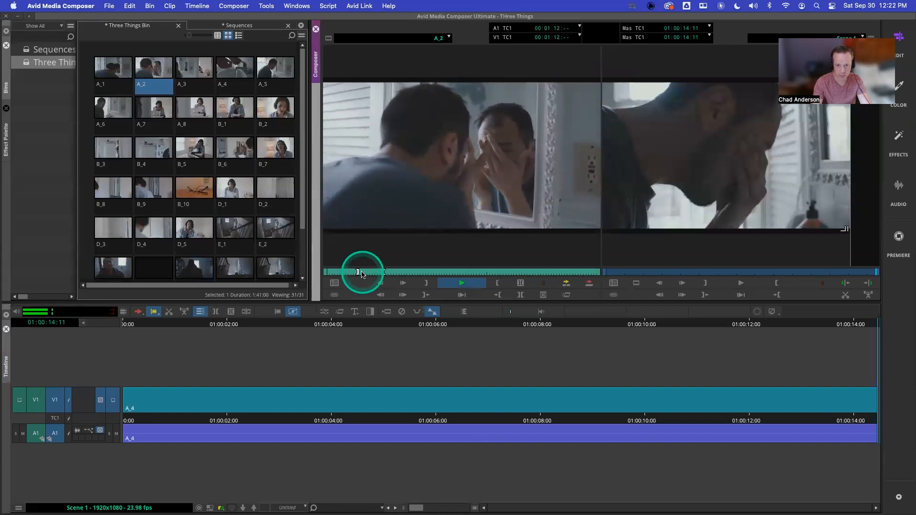
click(405, 285)
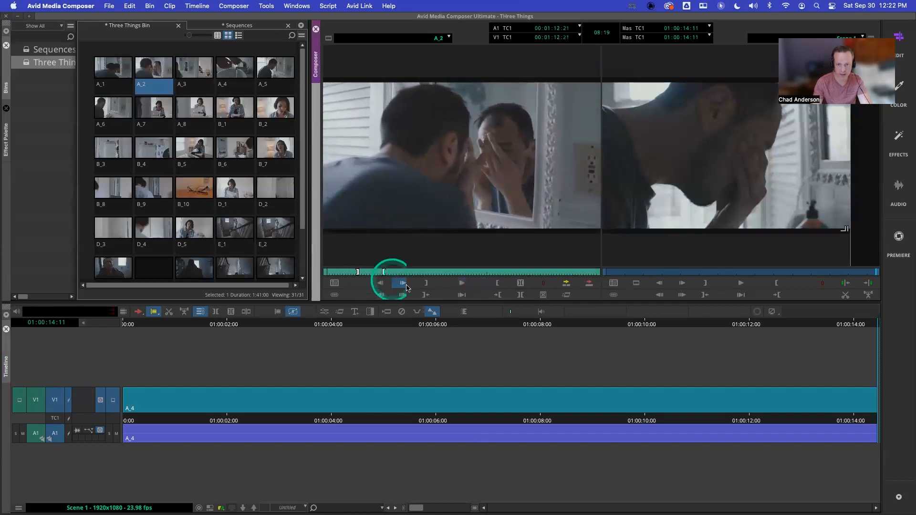
Splice the marked 8:19 range of clip A_2 onto the end of the sequence and play across the cut
click(565, 284)
drag(552, 409, 444, 416)
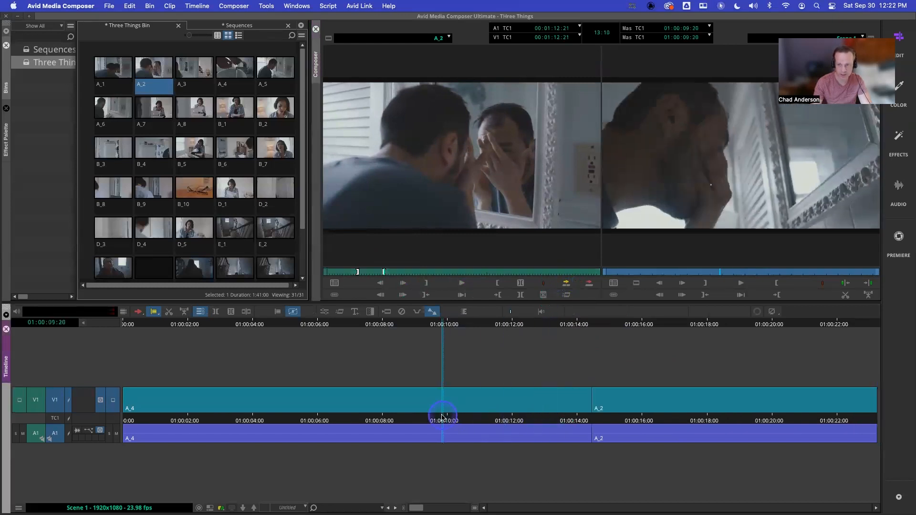
key(space)
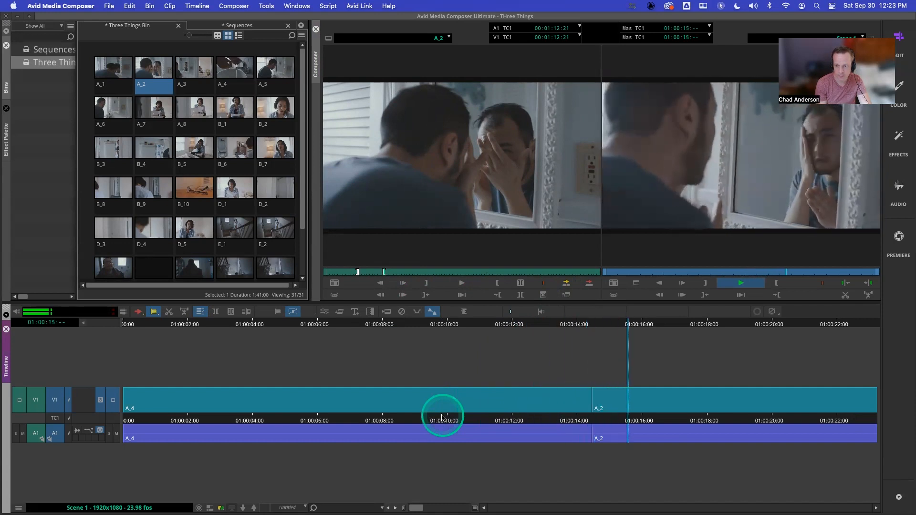
key(space)
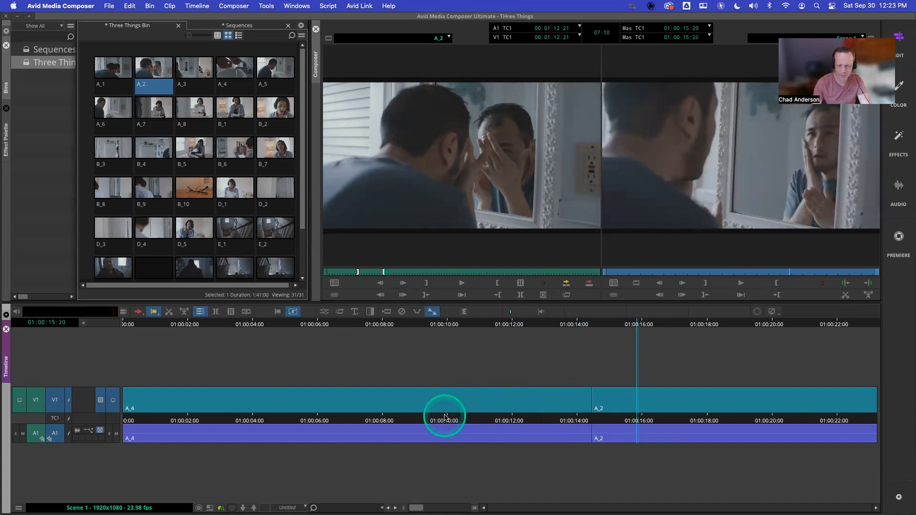
Replay the cut from A_4 to A_2 to judge the match in action, and undo the splice of A_2
click(444, 418)
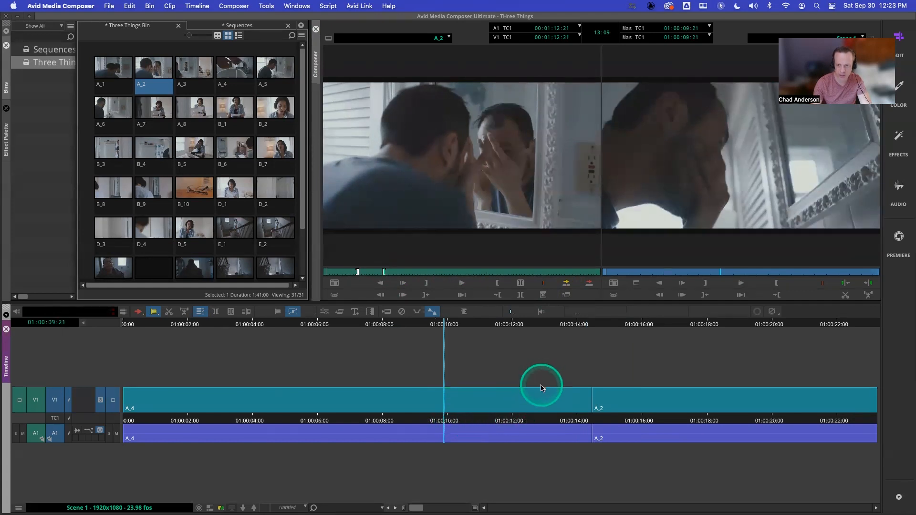
key(space)
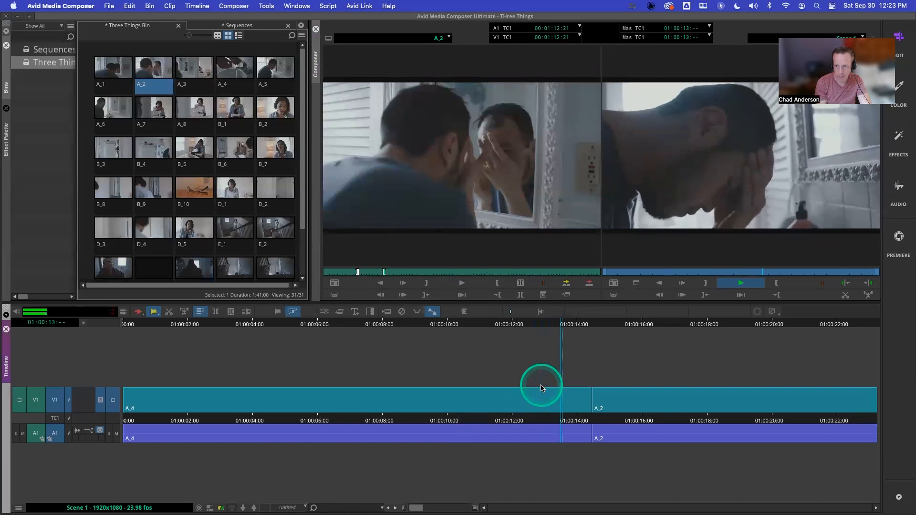
key(space)
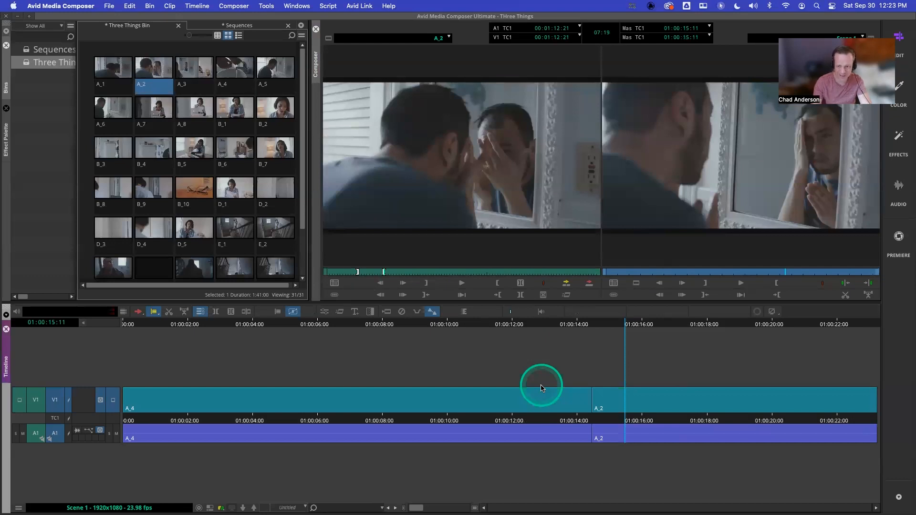
drag(589, 420, 617, 425)
key(super+z)
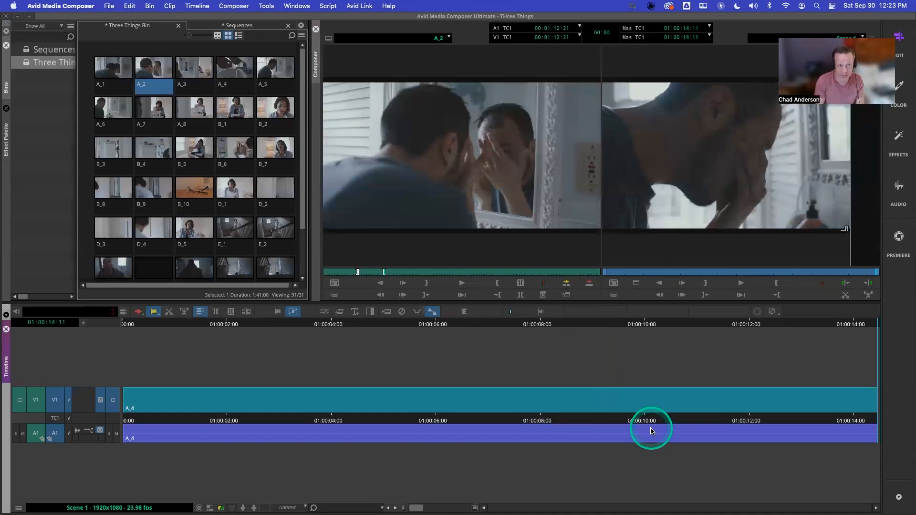
Load clip A_1 into the source monitor and park on the hand wiping down the face at 00:04:18
double_click(116, 75)
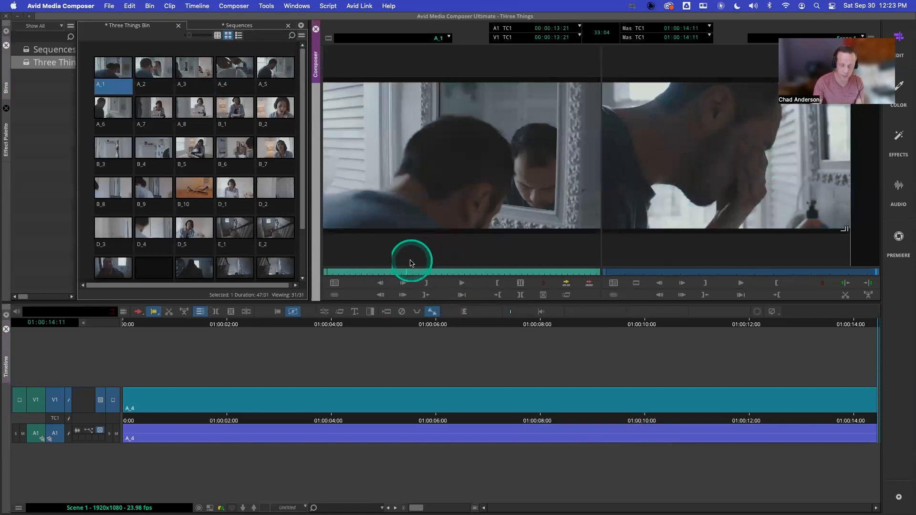
click(389, 272)
drag(389, 272, 353, 276)
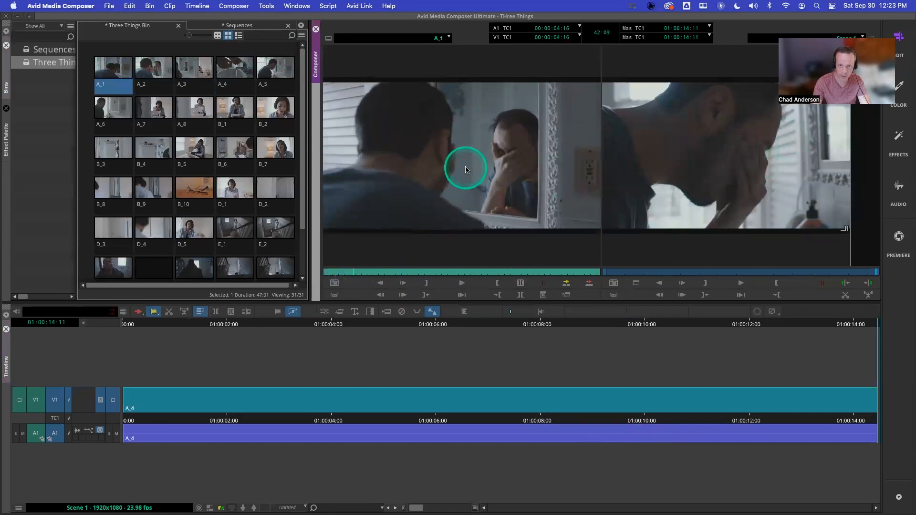
key(Right)
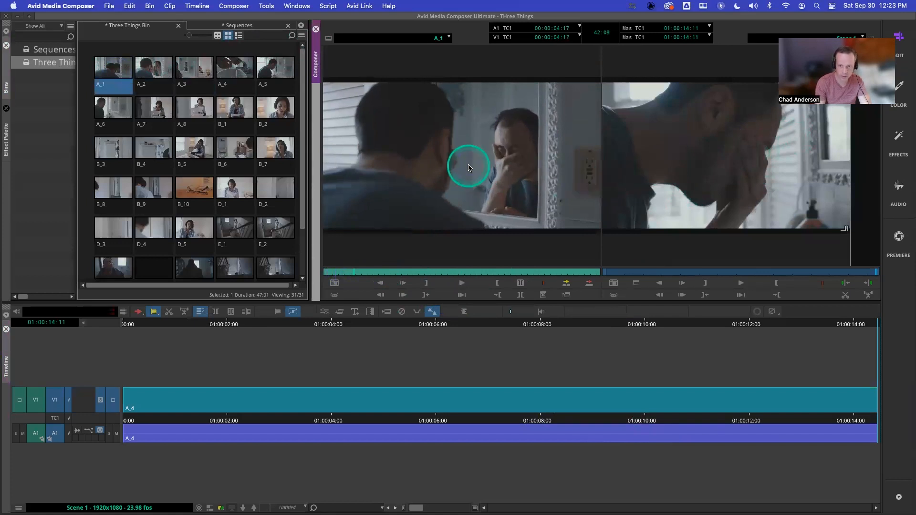
key(Right)
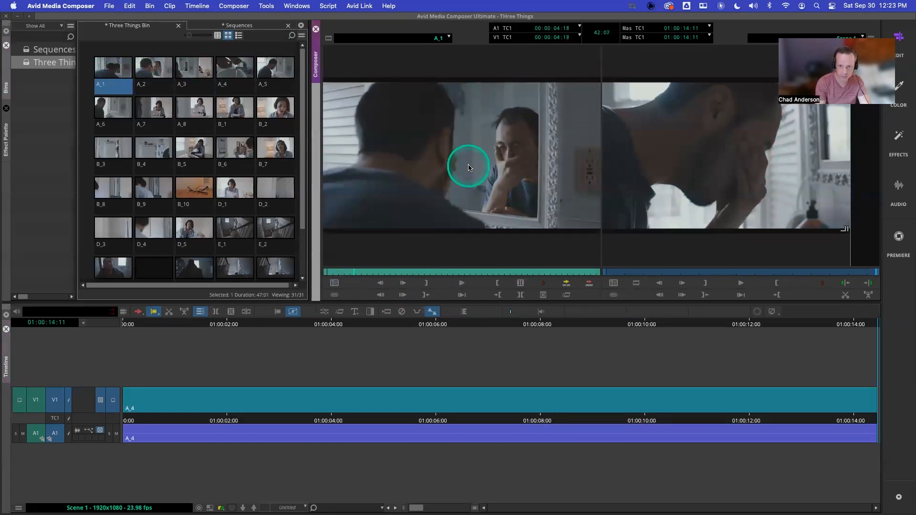
Mark an 8:22 range in clip A_1, from the hand wiping the face to the lowered head at 00:13:15
key(space)
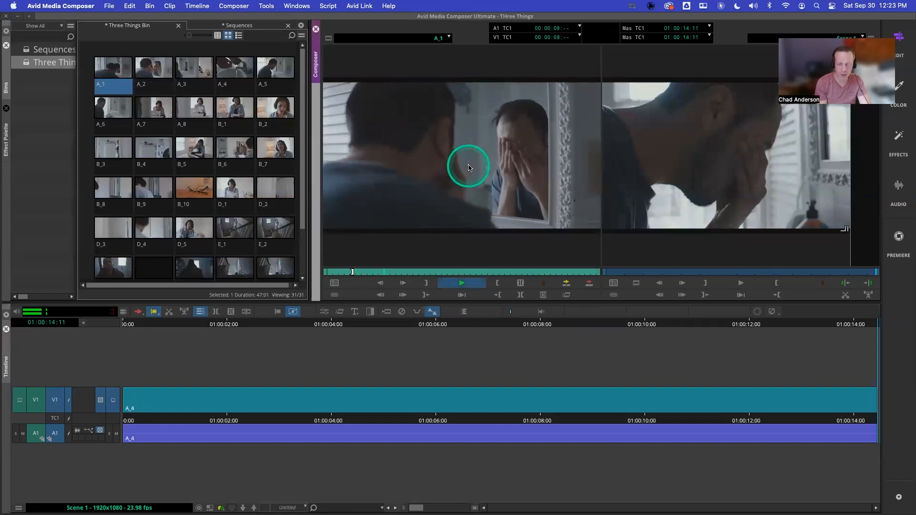
key(space)
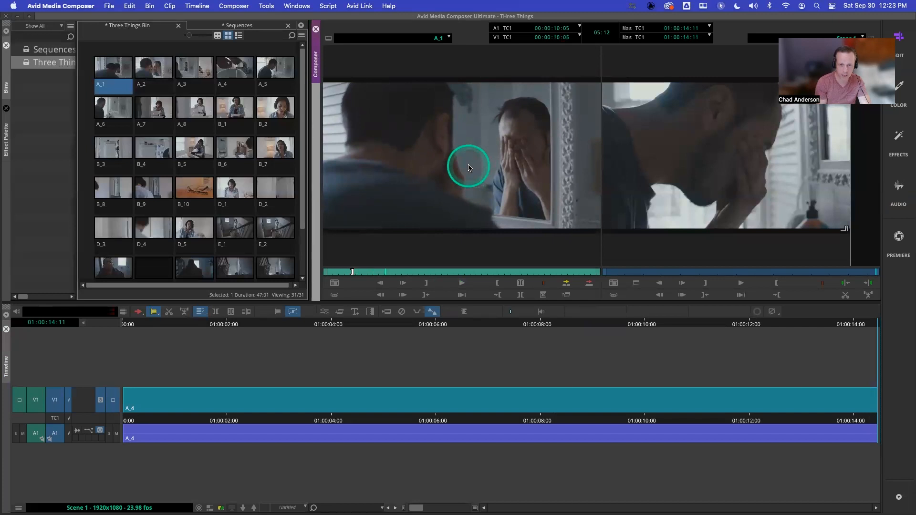
key(space)
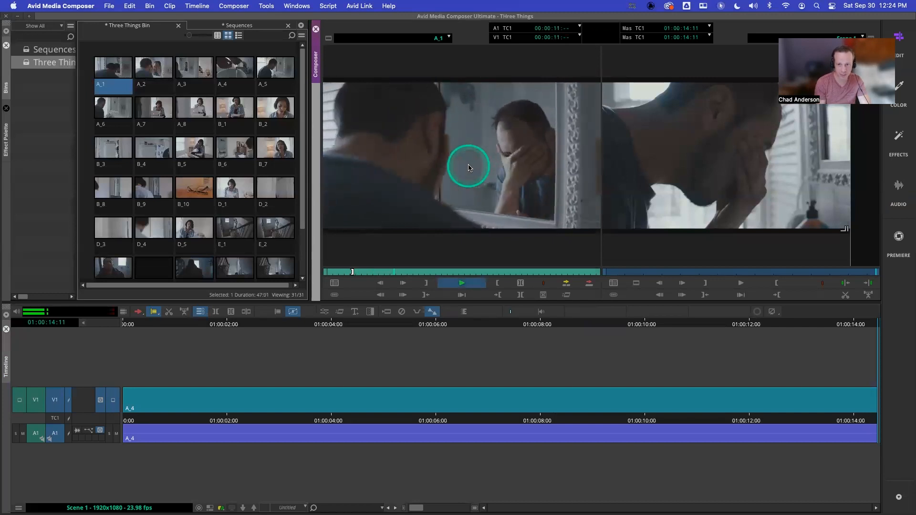
key(space)
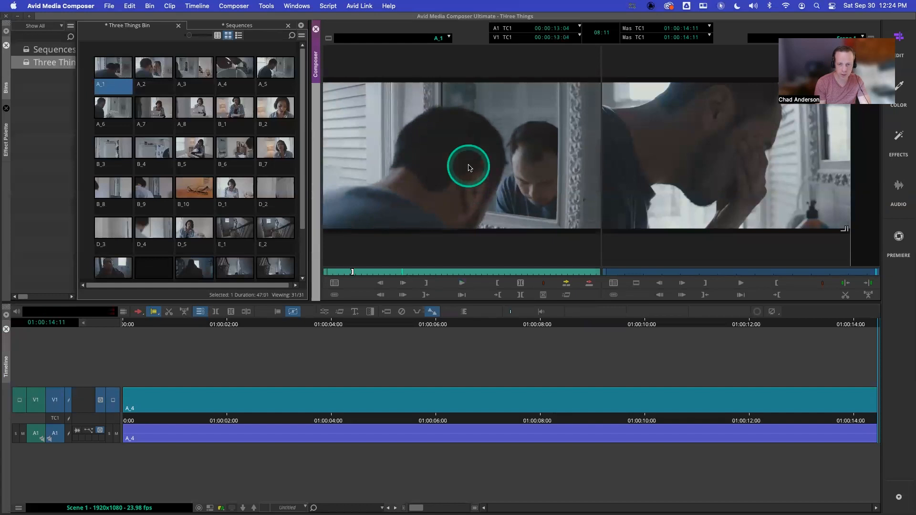
key(j)
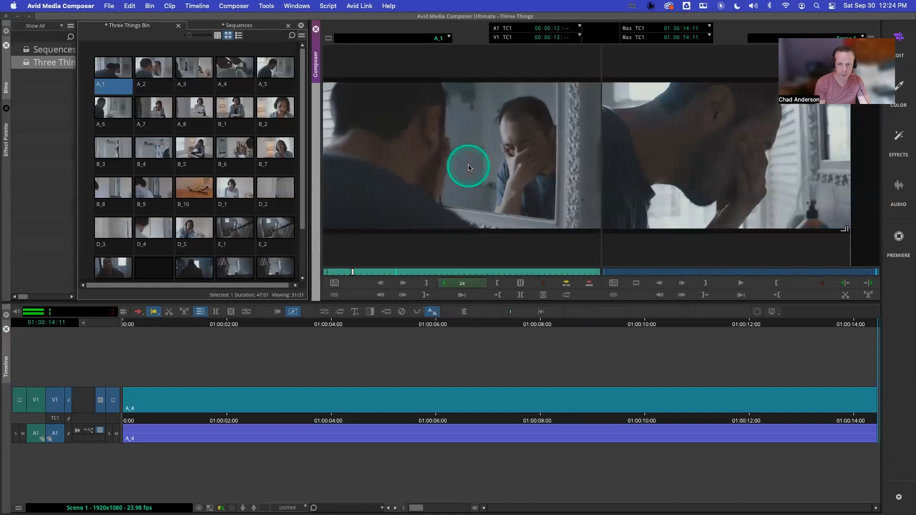
key(l)
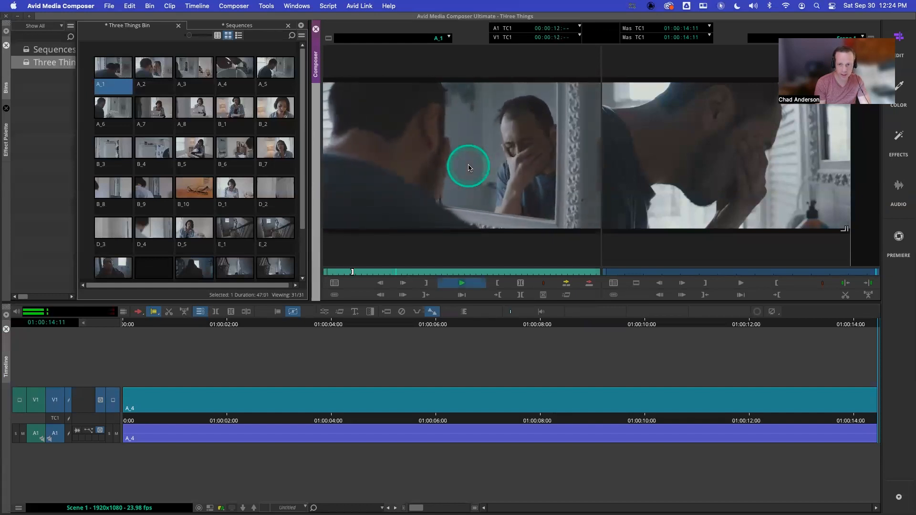
key(k)
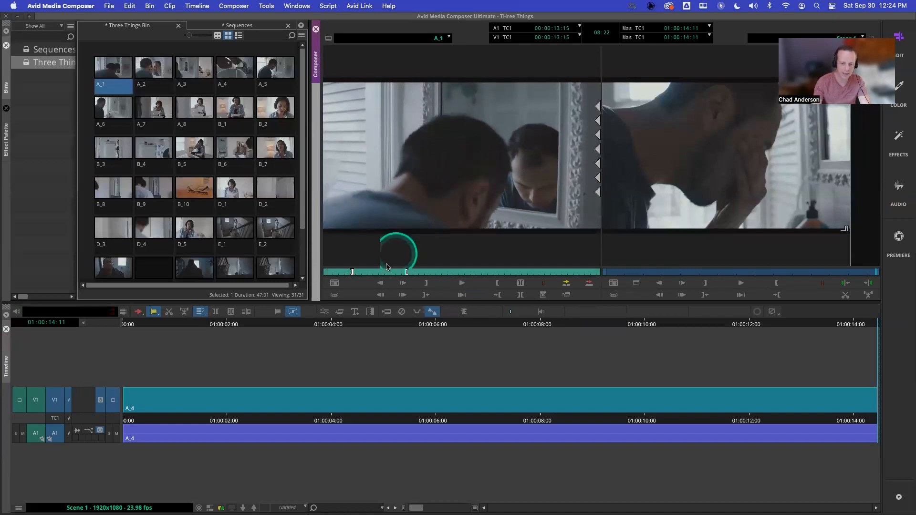
Compare the marked A_1 range with clip A_2 and splice the 8:22 range of A_1 onto the end of the sequence
drag(373, 272, 380, 272)
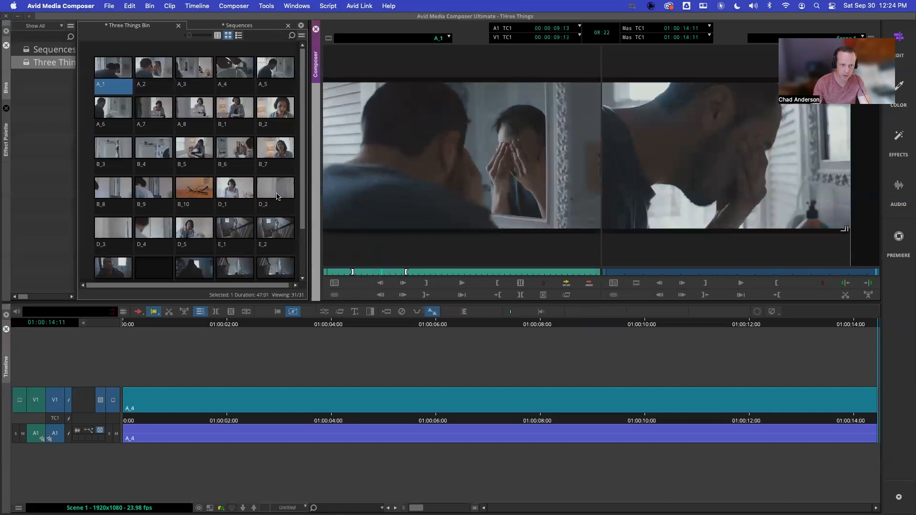
double_click(154, 71)
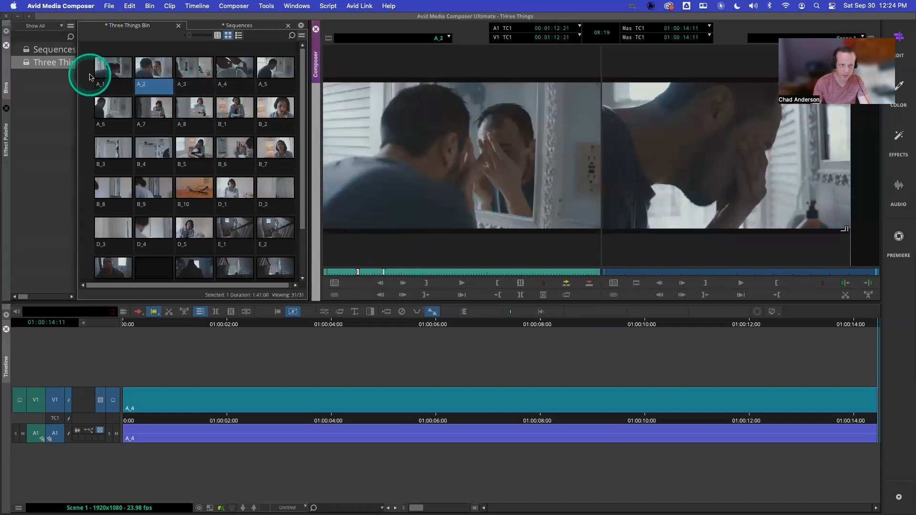
double_click(115, 69)
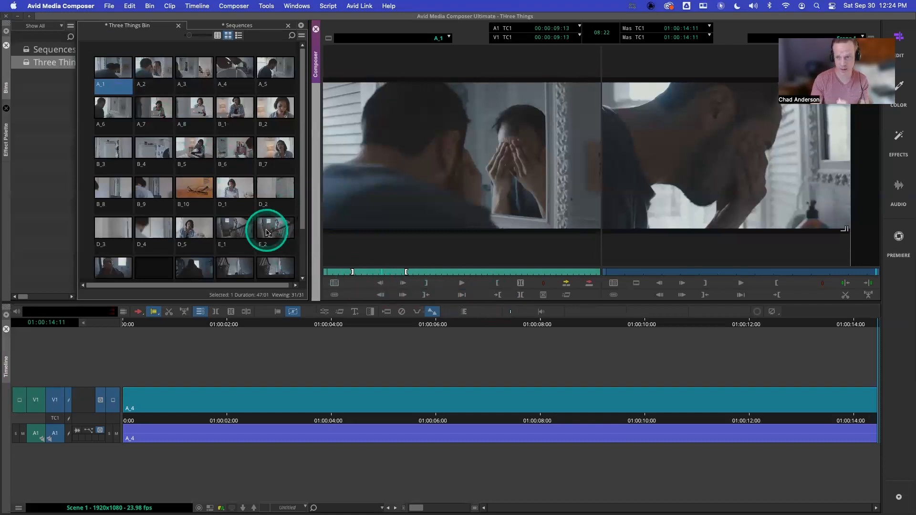
click(567, 284)
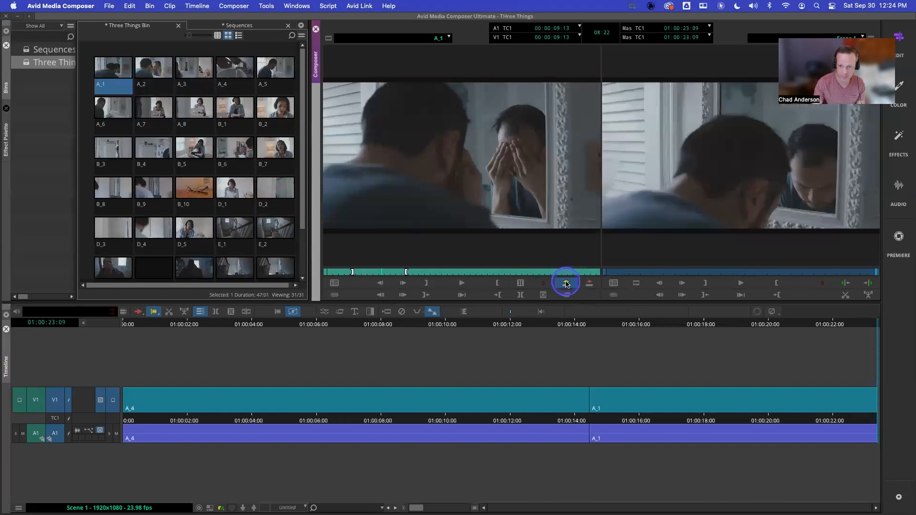
Play the sequence repeatedly across the cut from A_4 to A_1 and on through the face washing to judge the edit
drag(494, 419, 386, 424)
key(space)
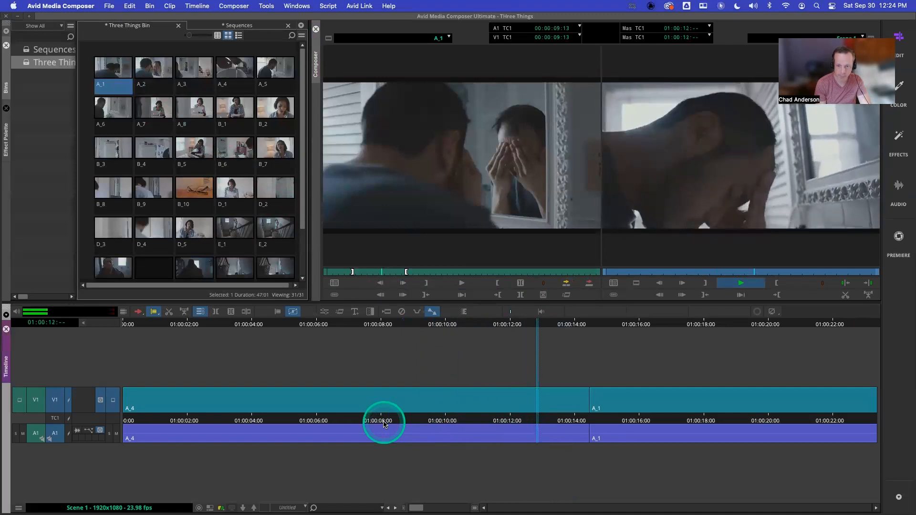
key(space)
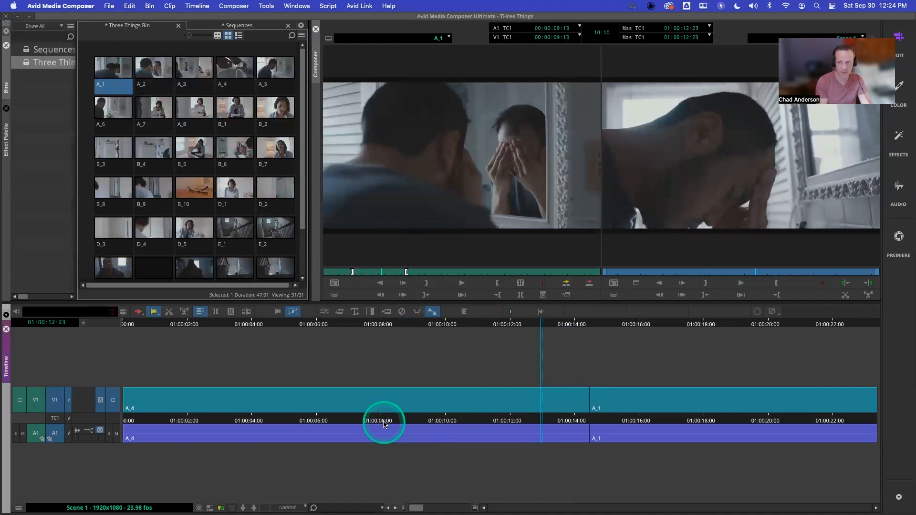
key(space)
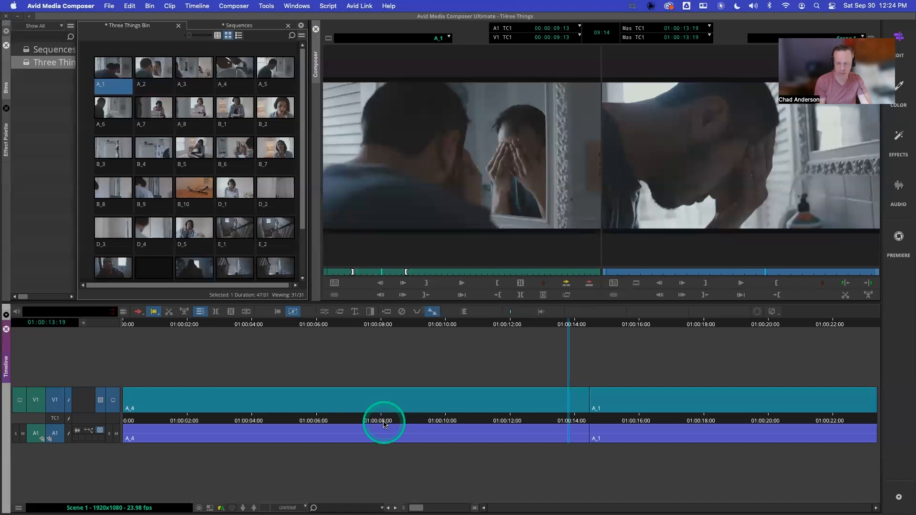
key(space)
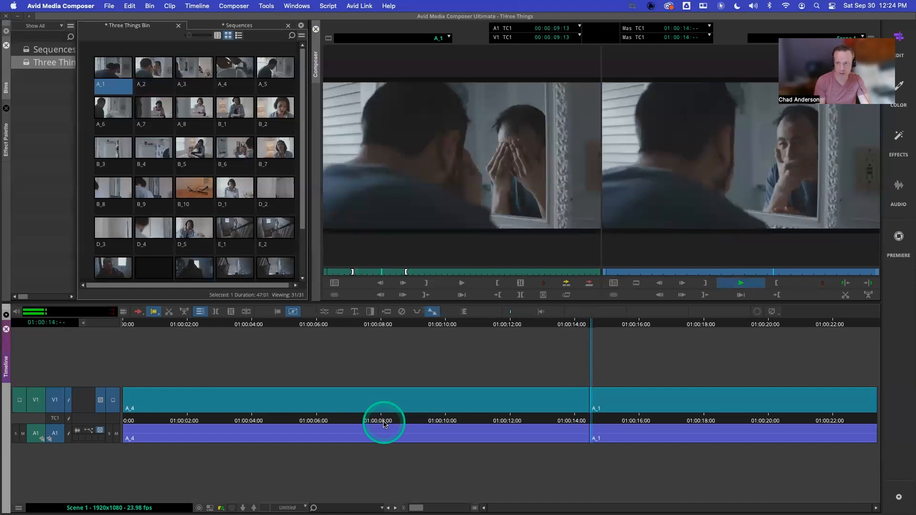
click(540, 420)
key(space)
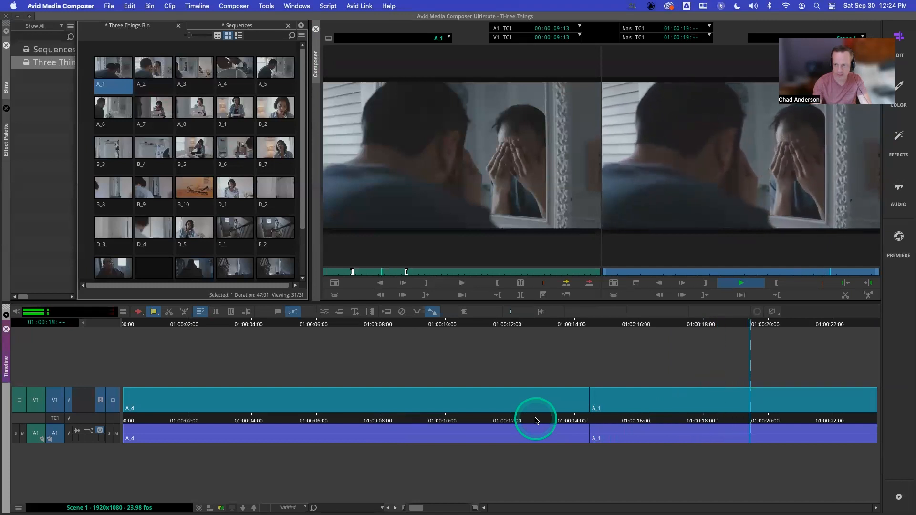
key(space)
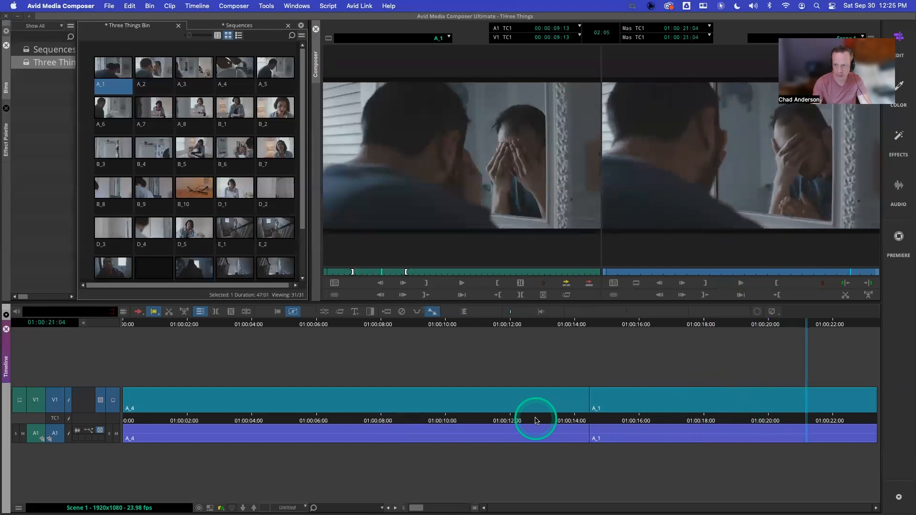
Mark the sequence at 01:00:21:22, match-frame back to that moment in clip A_1, and play the source on from there
key(space)
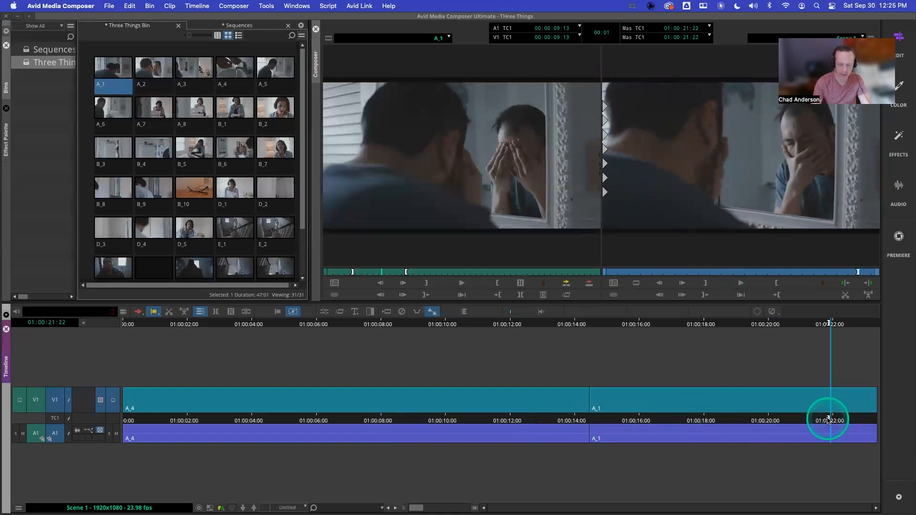
click(638, 283)
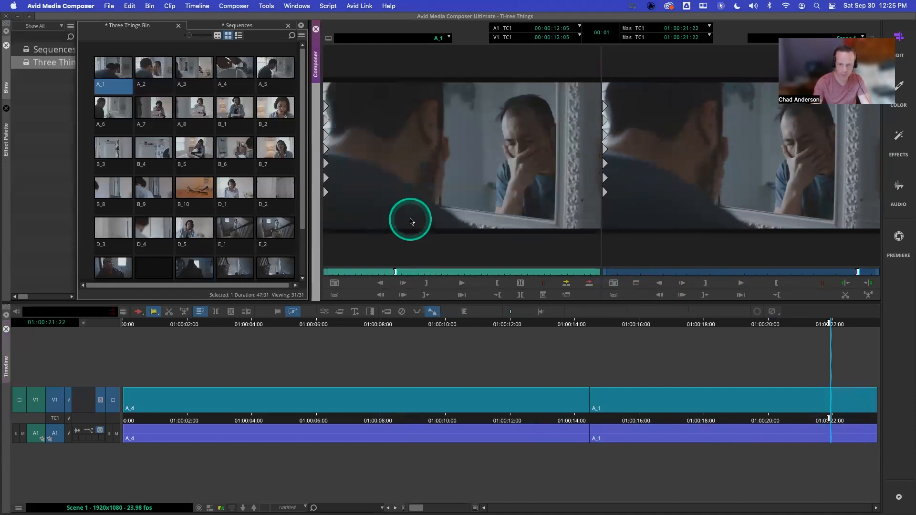
key(l)
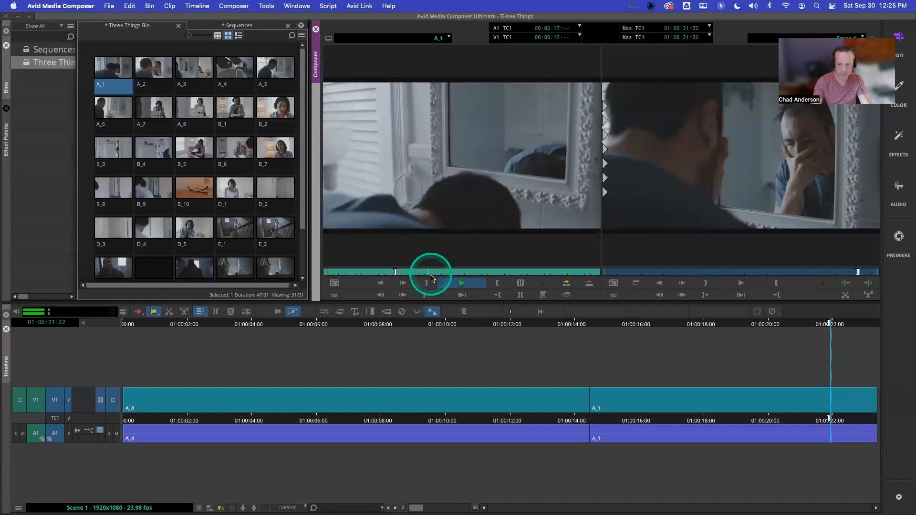
Mark a 7:01 range in clip A_1, from the hand covering the face to the lowered head at 00:29:09
drag(431, 275, 440, 273)
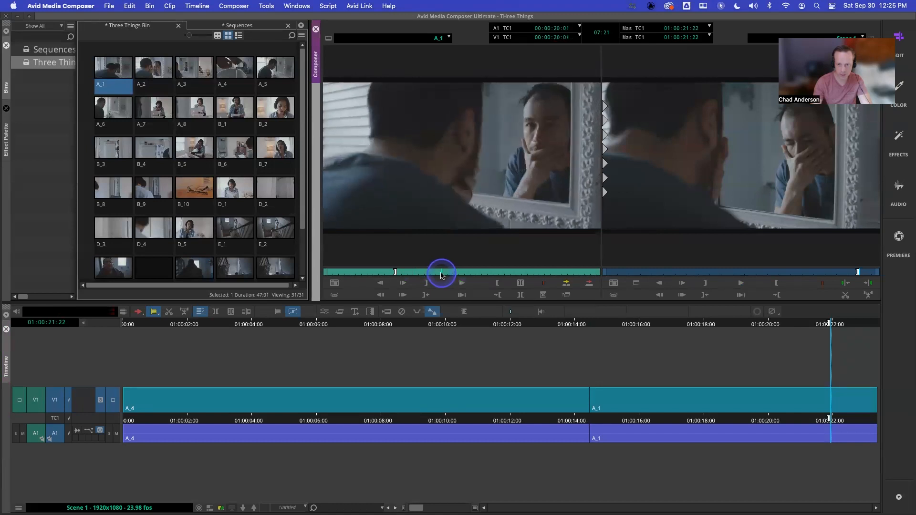
drag(441, 275, 440, 275)
key(space)
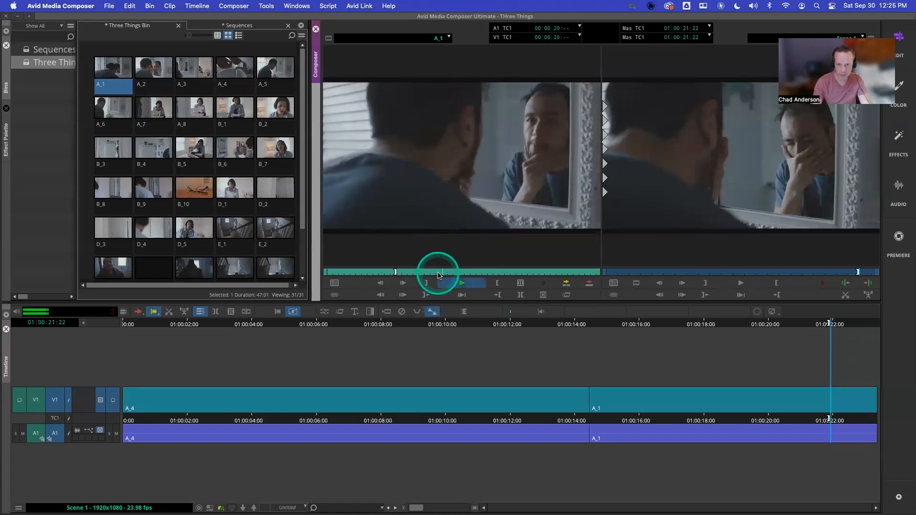
drag(443, 275, 456, 272)
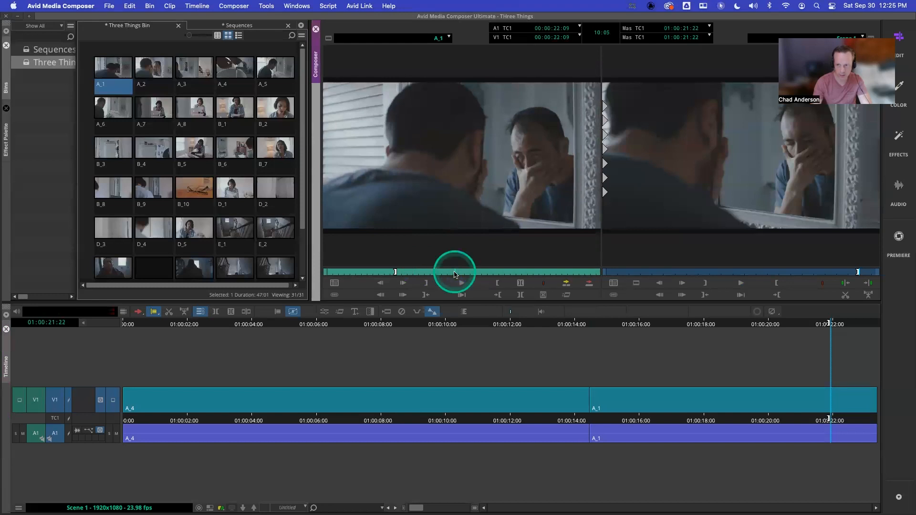
key(space)
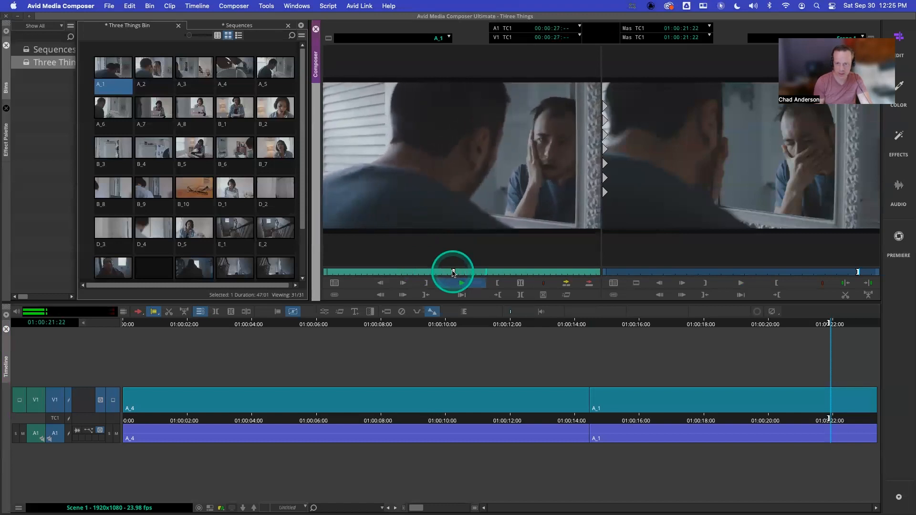
key(space)
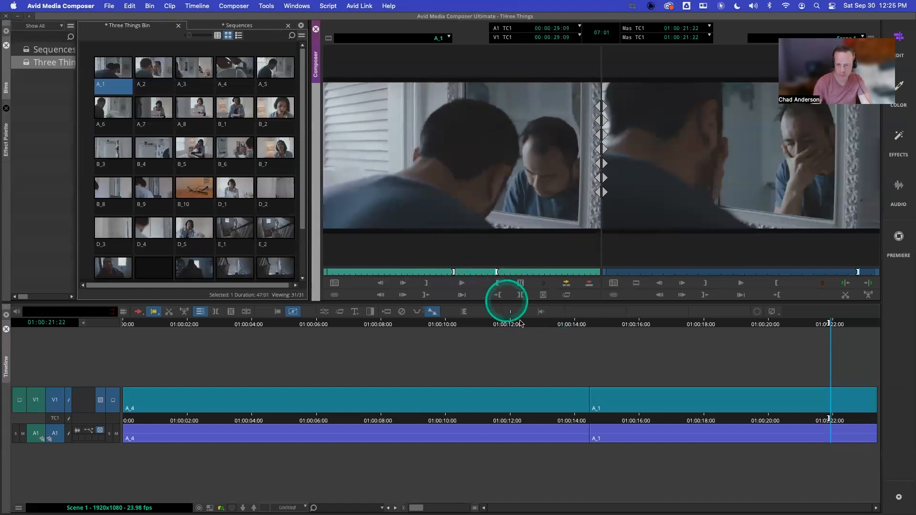
Extract the A_1 segment from the end of the sequence and splice the marked 7:01 range of A_1 after A_4
click(630, 420)
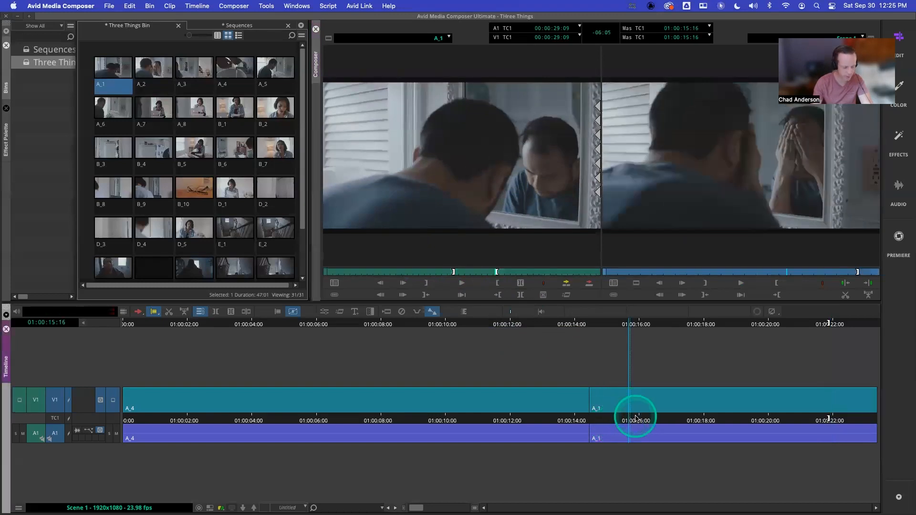
key(t)
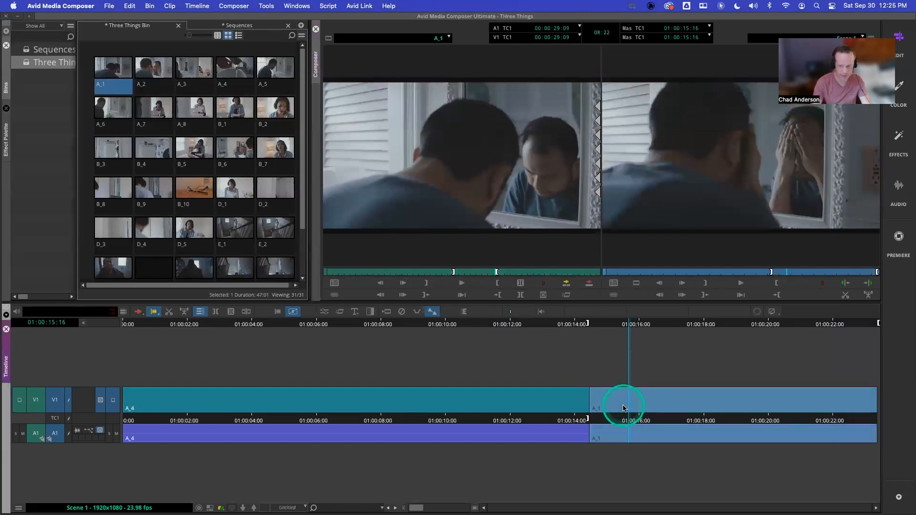
key(x)
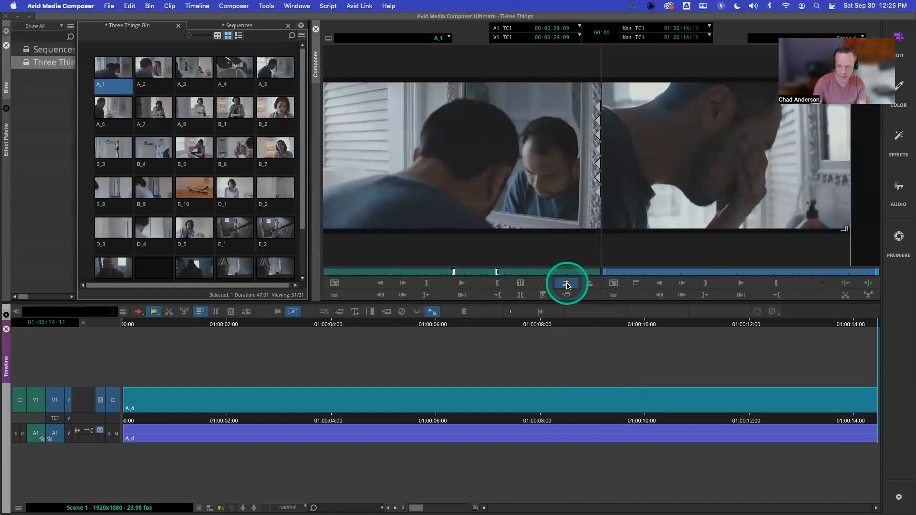
click(567, 284)
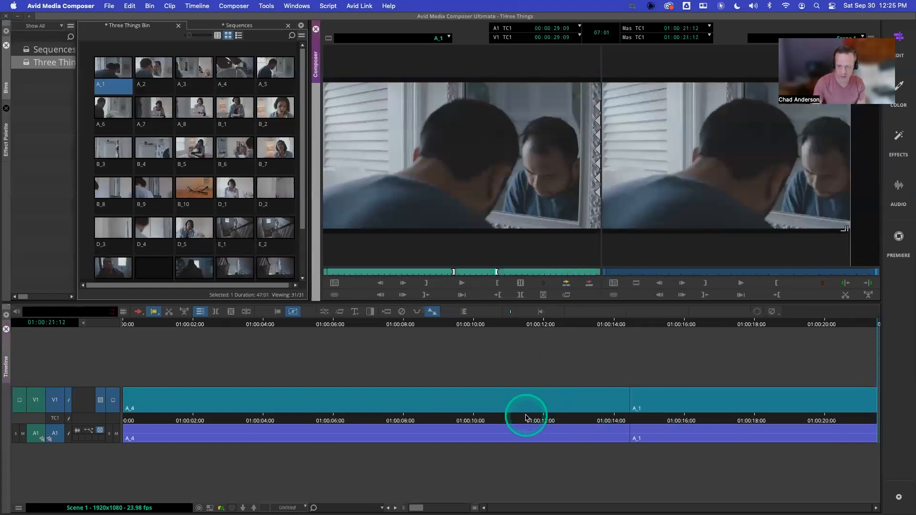
Play the sequence across the new cut from A_4 to A_1 to judge the action match
drag(522, 419, 430, 419)
key(space)
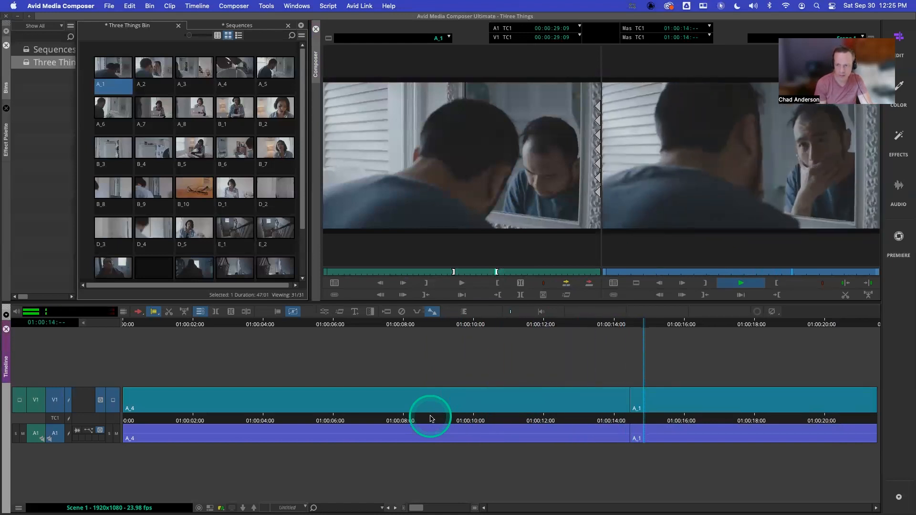
key(space)
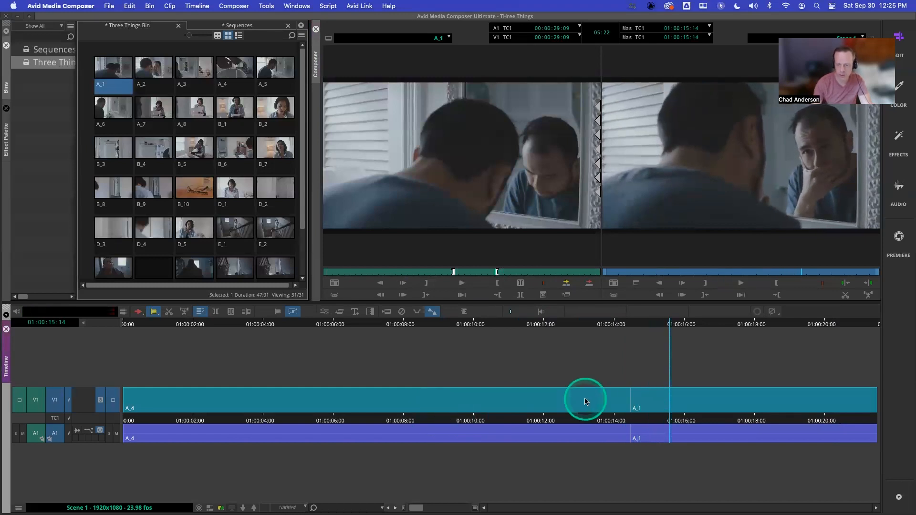
Select the cut between A_4 and A_1 for trimming and trim two frames off the tail of A_4
click(627, 400)
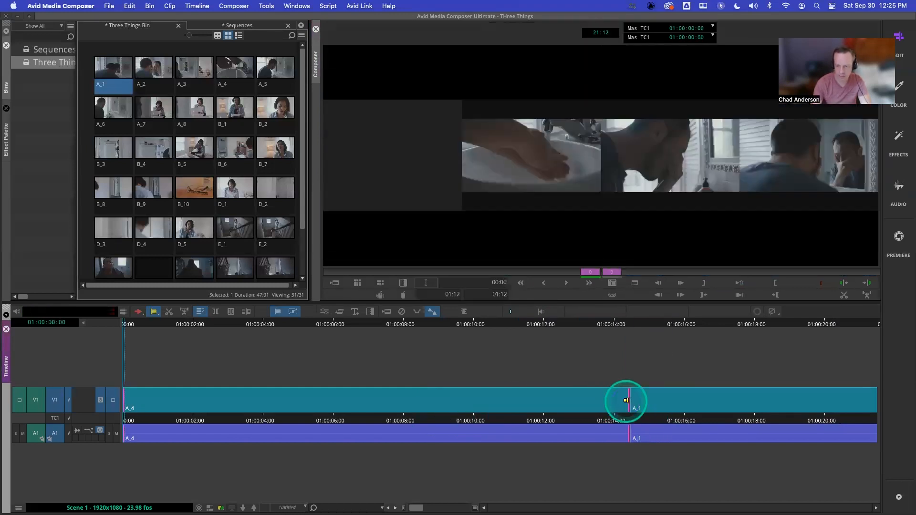
click(593, 421)
click(625, 400)
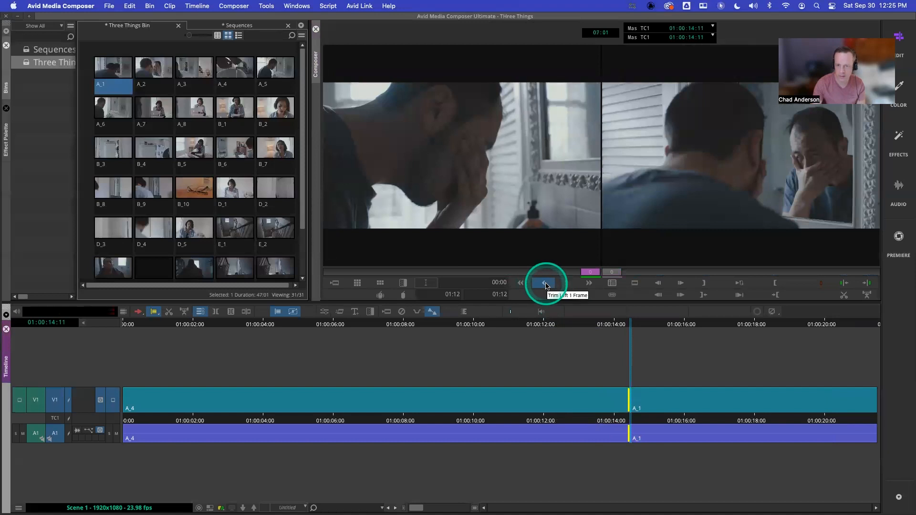
click(547, 285)
click(546, 285)
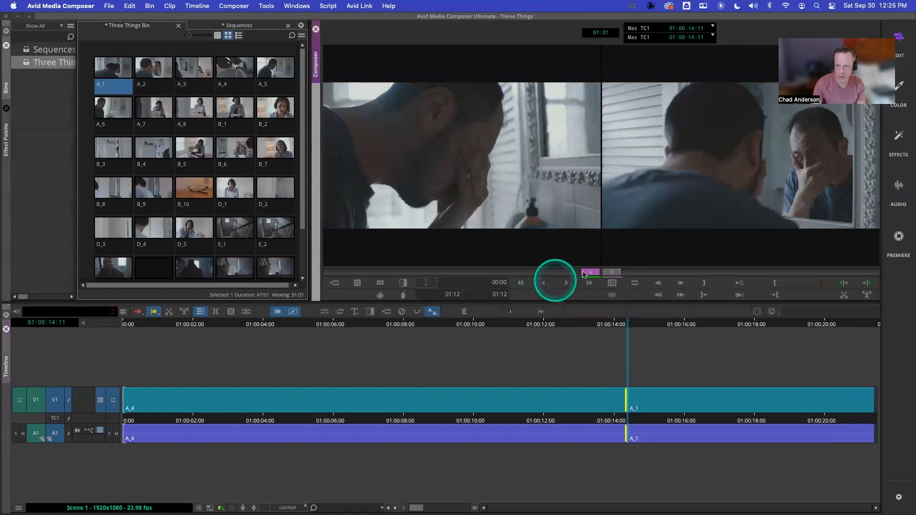
Trim only the incoming side of the cut, extending the head of A_1 by two frames
click(709, 206)
click(567, 283)
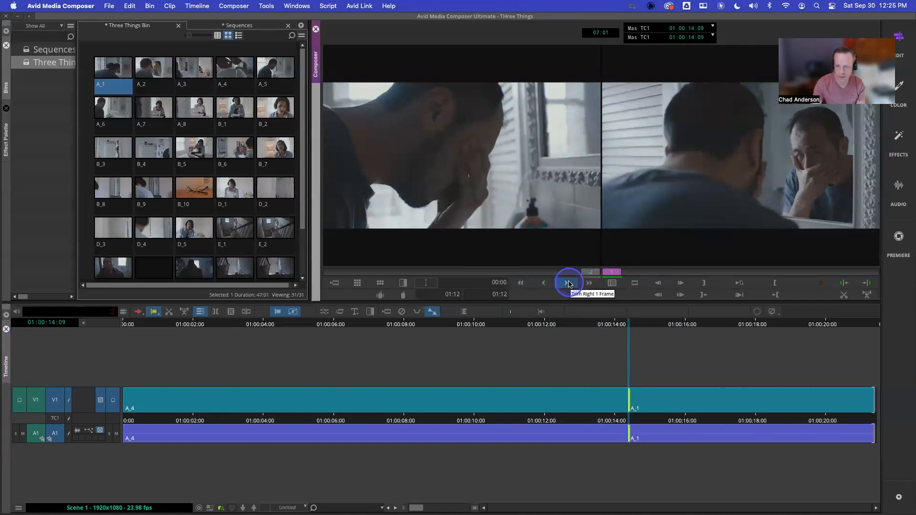
click(568, 284)
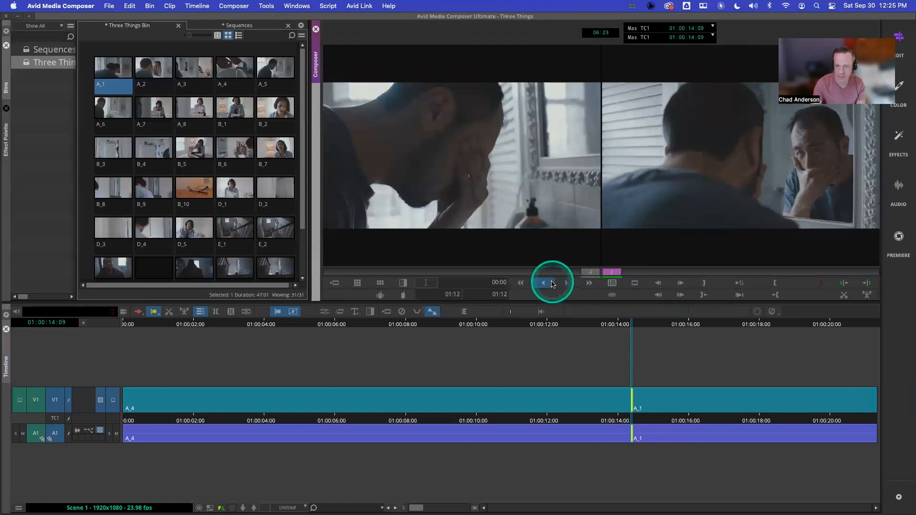
click(547, 285)
click(547, 284)
click(547, 284)
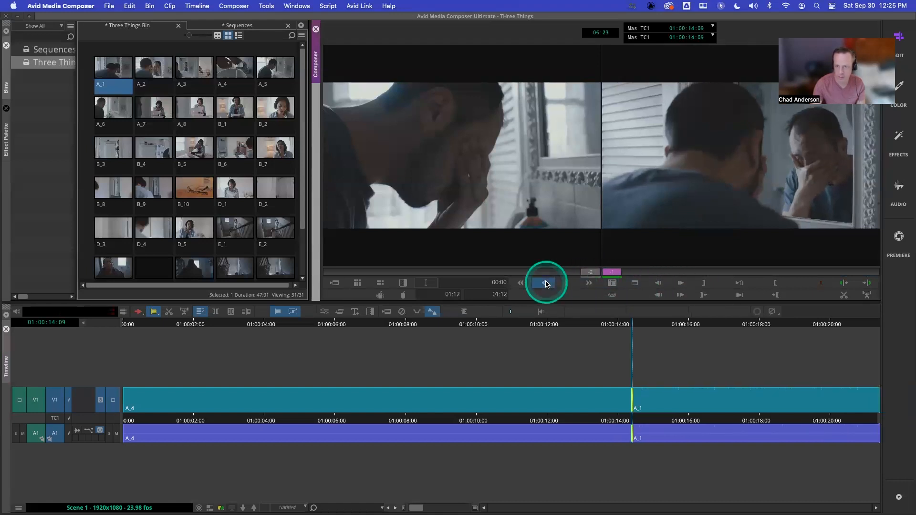
click(547, 285)
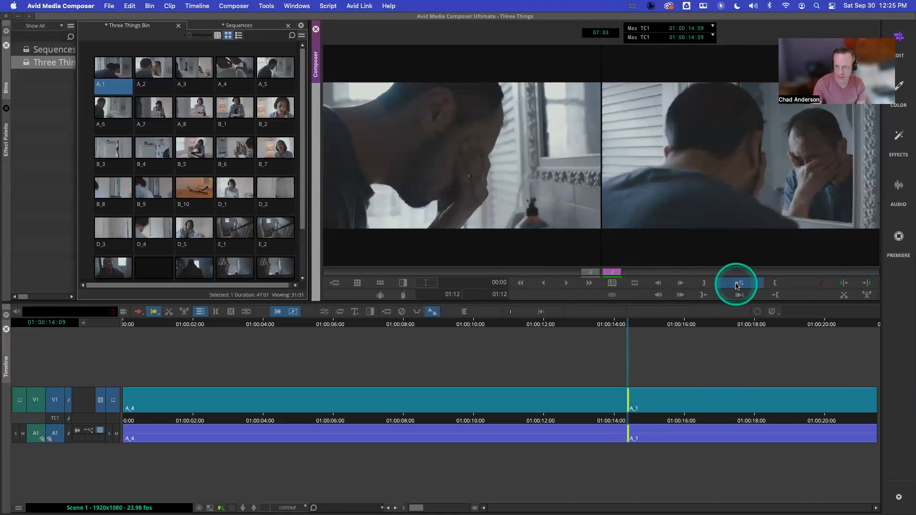
Review the trimmed A_4 to A_1 cut in a playback loop, leave trim mode, and play the sequence to its end
click(735, 283)
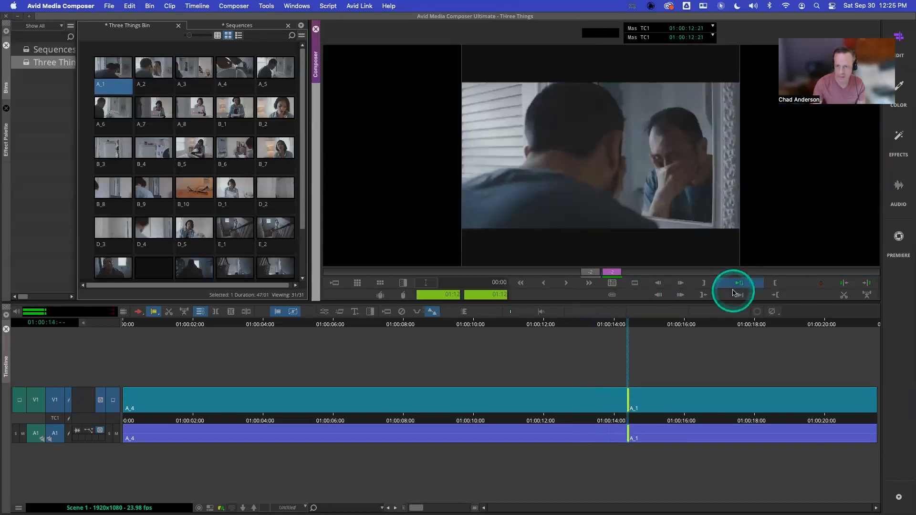
click(647, 282)
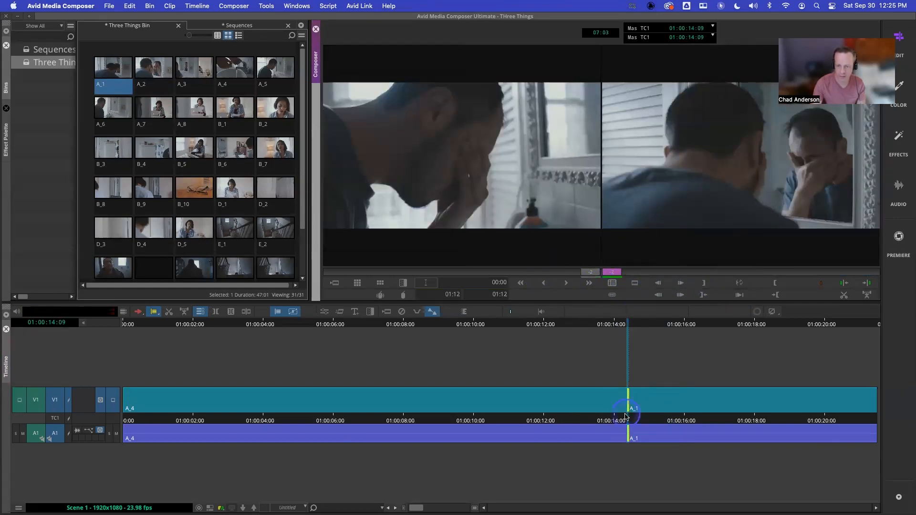
click(610, 418)
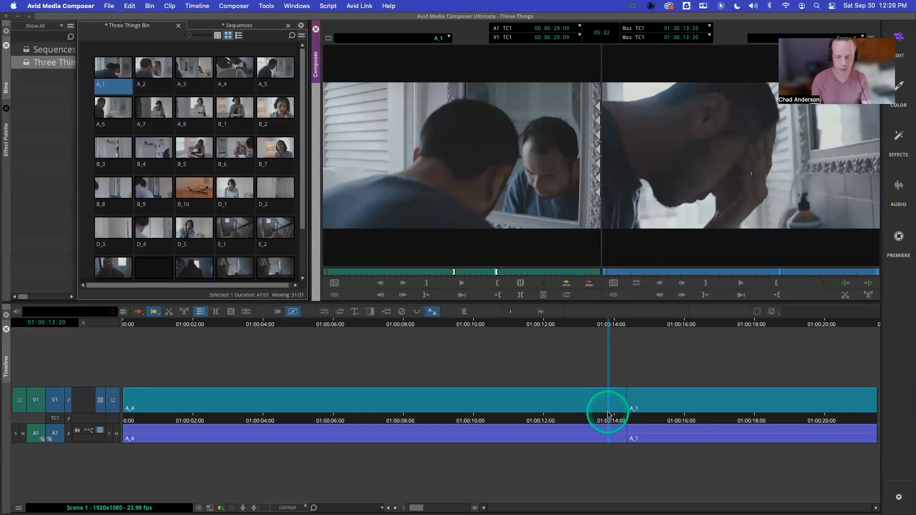
drag(610, 420, 549, 422)
key(space)
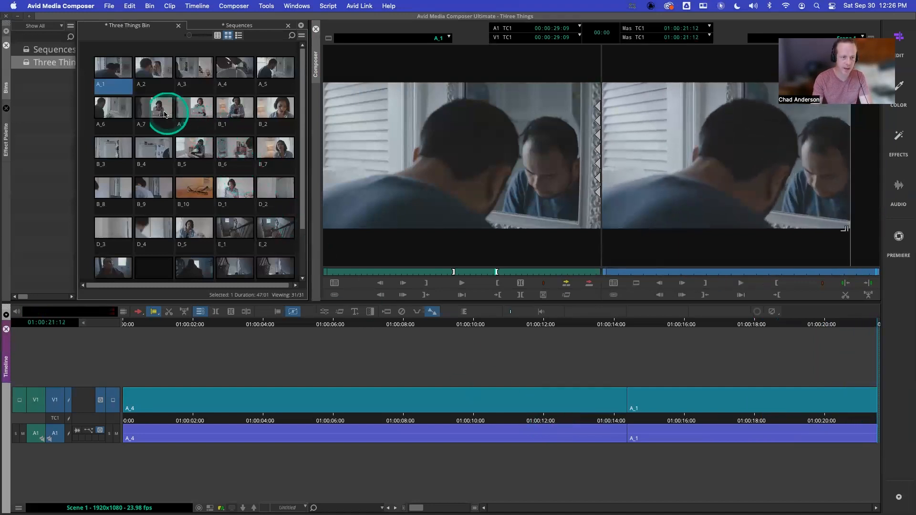
Load clip A_6 into the source monitor and mark its in point shortly after the man leaning down at 00:06:07:07
click(117, 108)
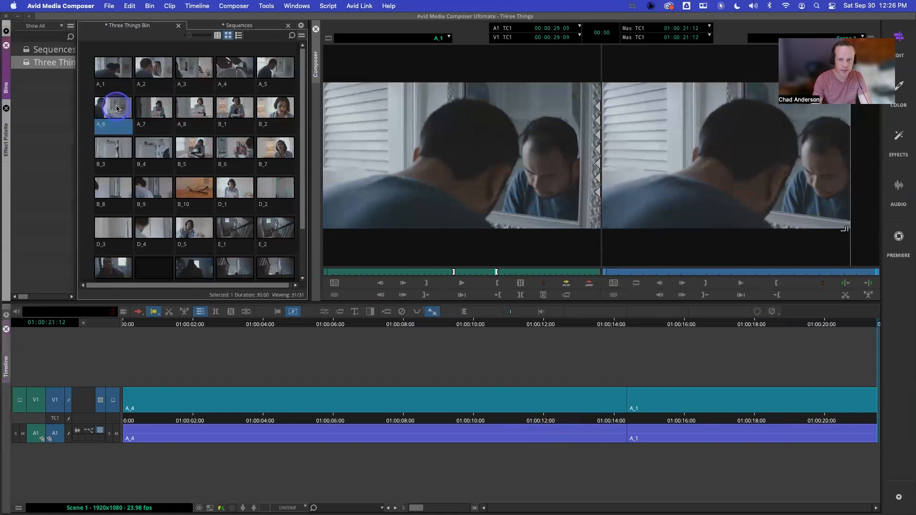
double_click(117, 108)
click(333, 273)
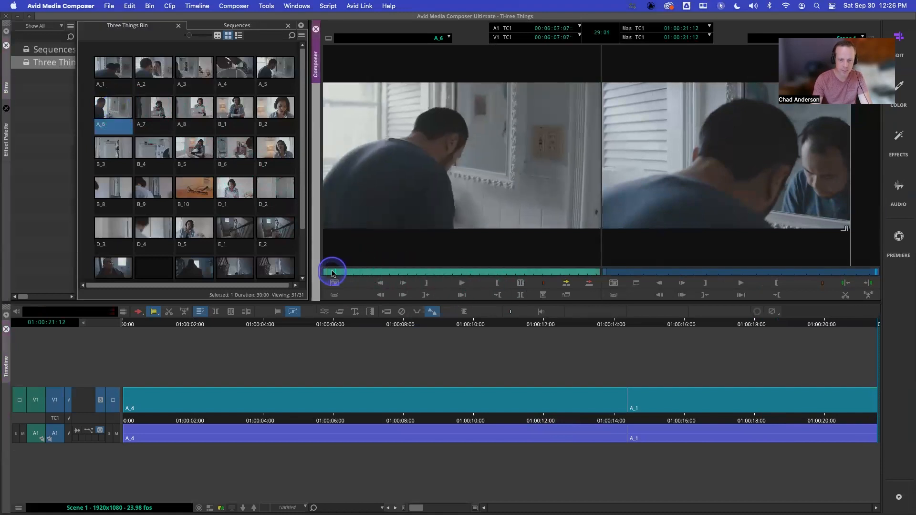
drag(332, 273, 351, 274)
key(i)
Set the out point of A_6 at 00:06:13:20, where the woman is visible, and splice the 4:23 range onto the sequence's end
key(space)
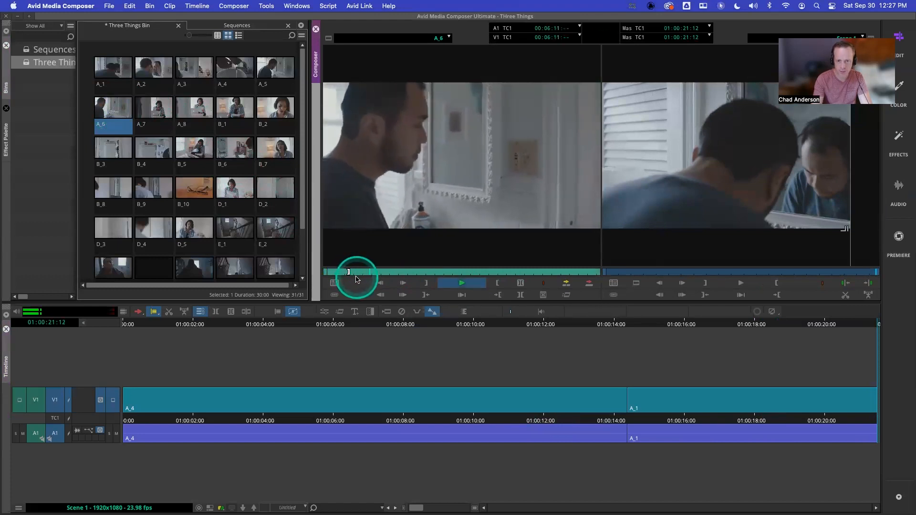
key(space)
key(o)
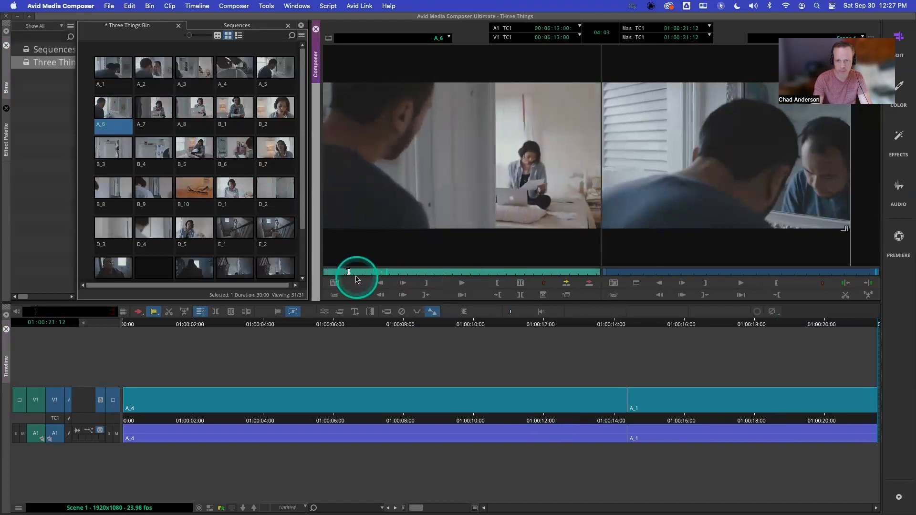
key(space)
key(o)
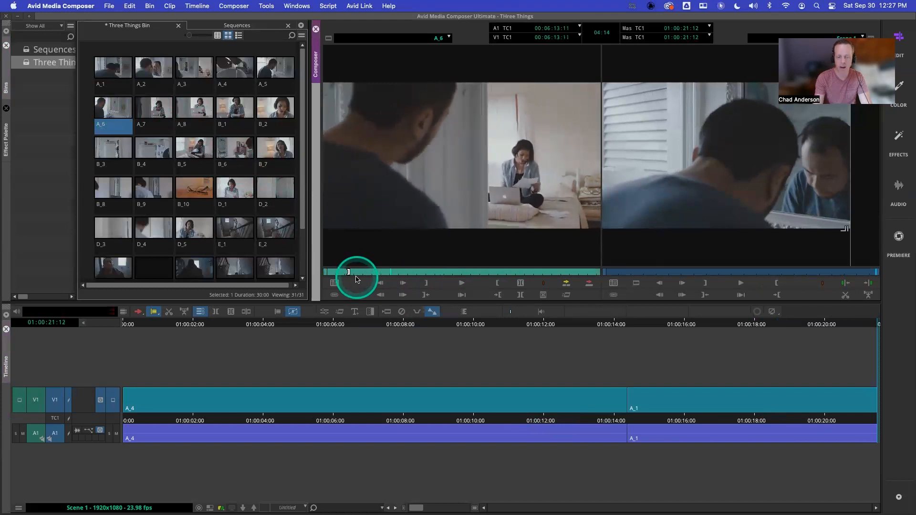
key(space)
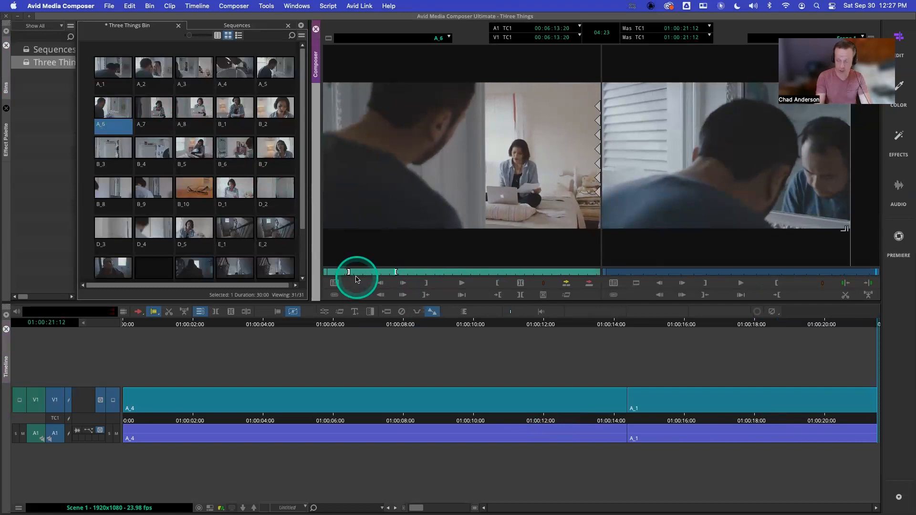
click(567, 284)
Play the sequence from 01:00:15:17 through the A_1 segment to examine its pacing ahead of A_6
click(616, 420)
click(572, 421)
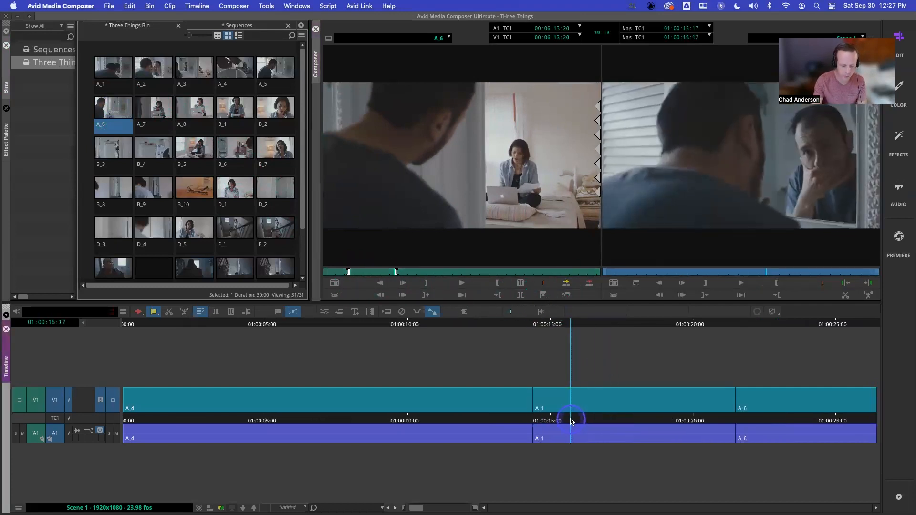
key(space)
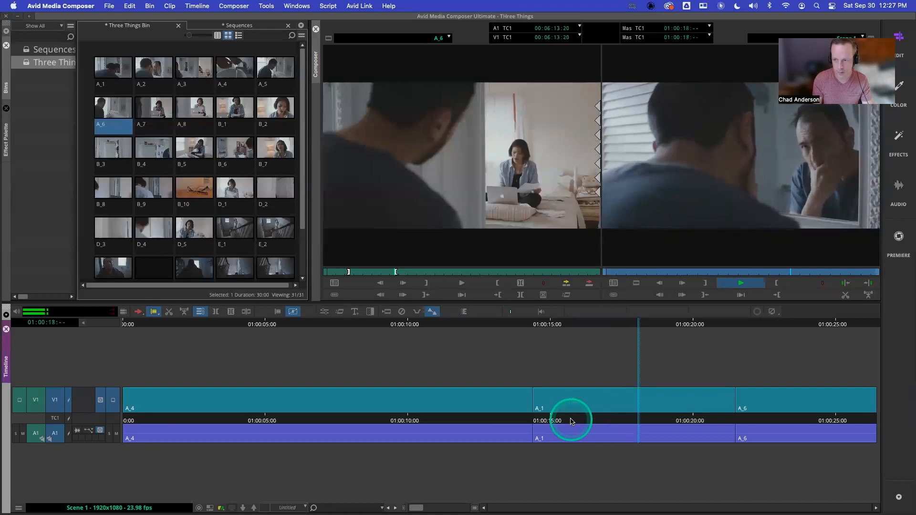
key(space)
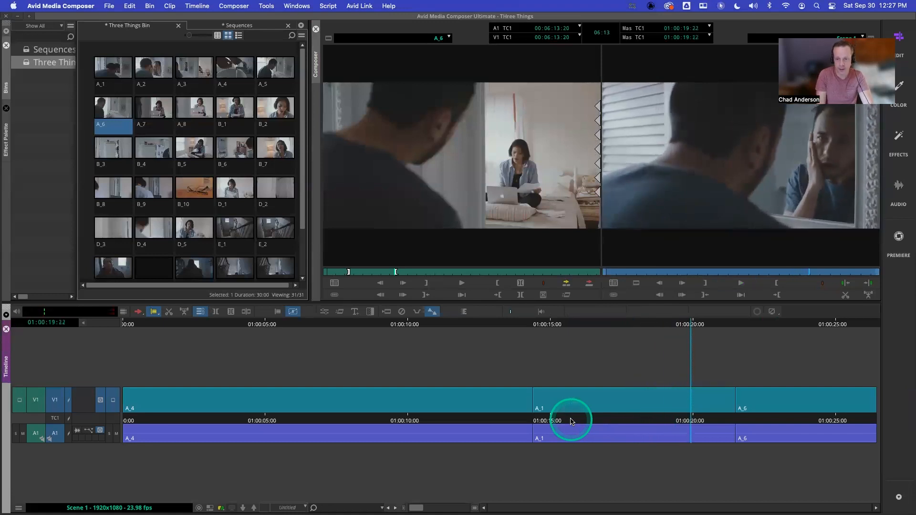
key(space)
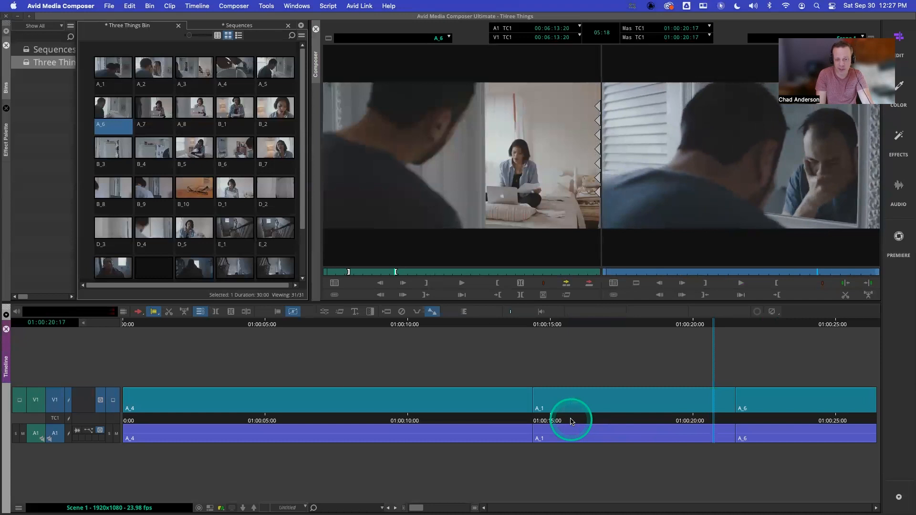
Play across the A_1 to A_6 cut to examine how the man's action matches
key(space)
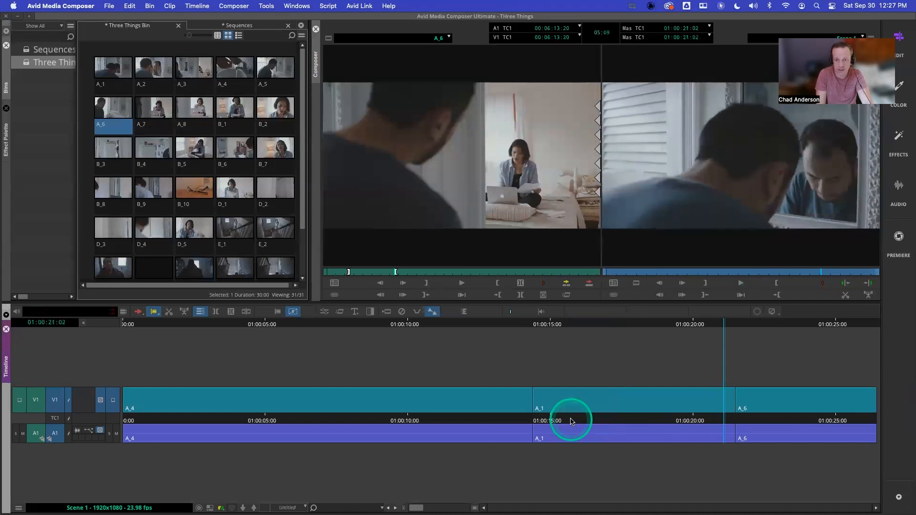
key(Home)
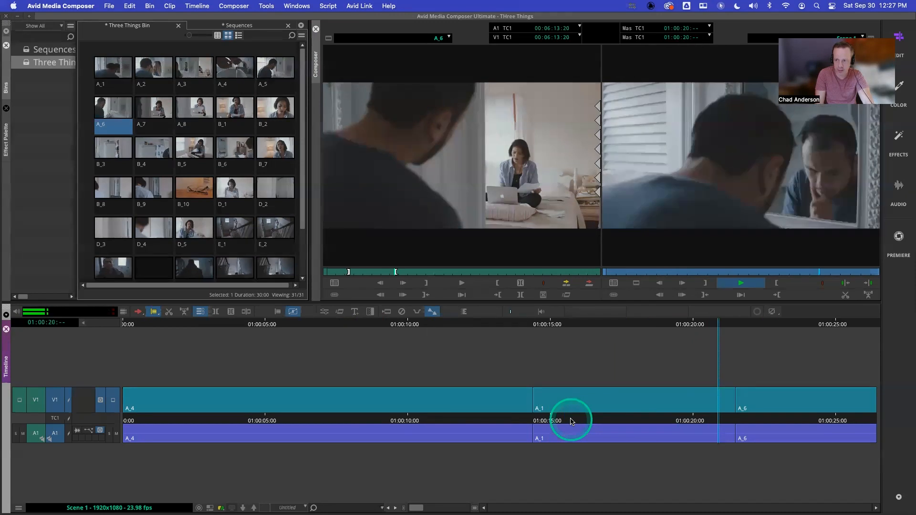
key(space)
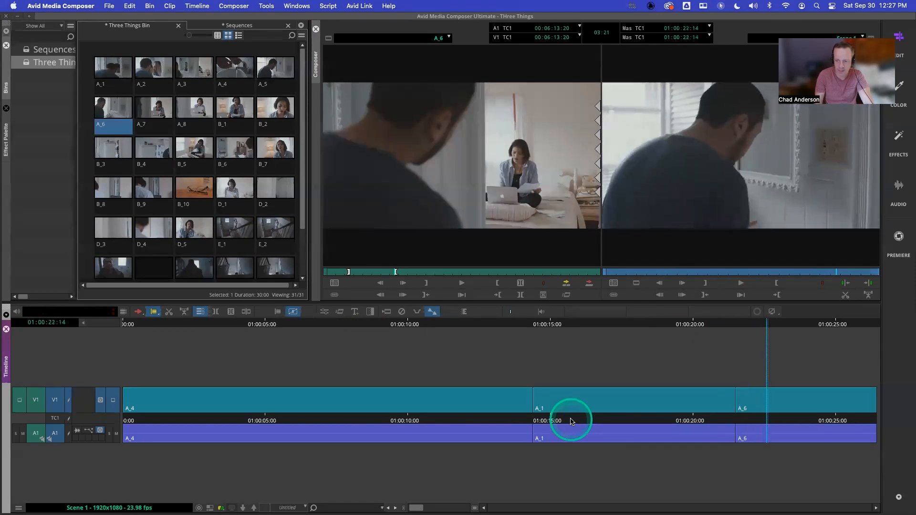
Extend the end of A_1 by two seconds to 01:00:23:12 in trim mode, and play across the cut into A_6
click(730, 402)
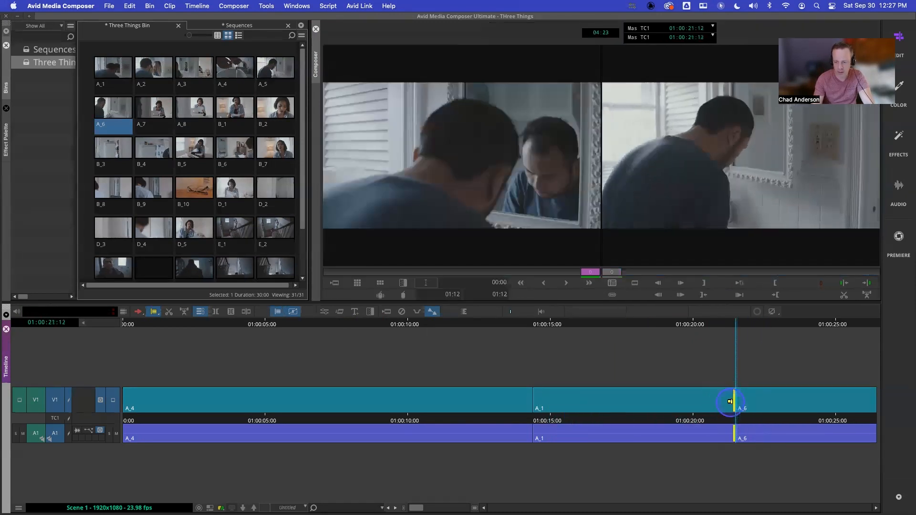
click(586, 283)
click(586, 283)
click(586, 284)
click(585, 284)
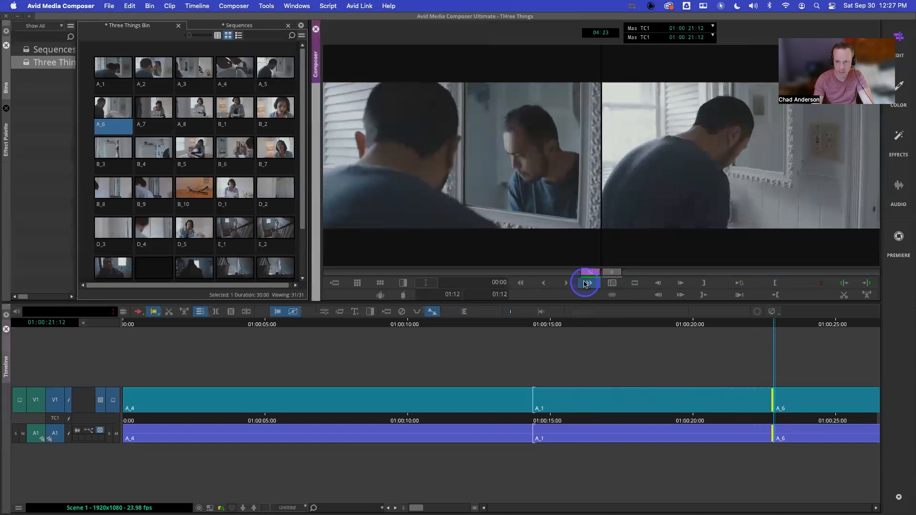
click(585, 284)
click(585, 283)
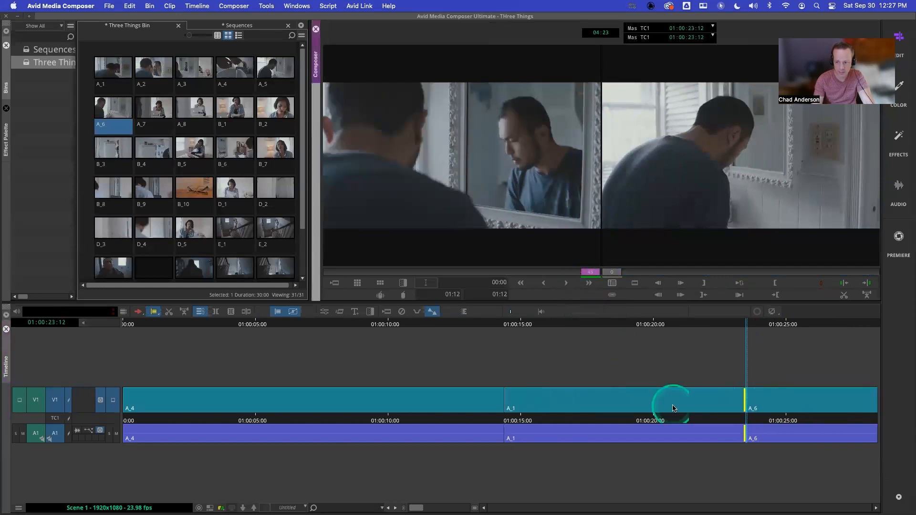
click(680, 421)
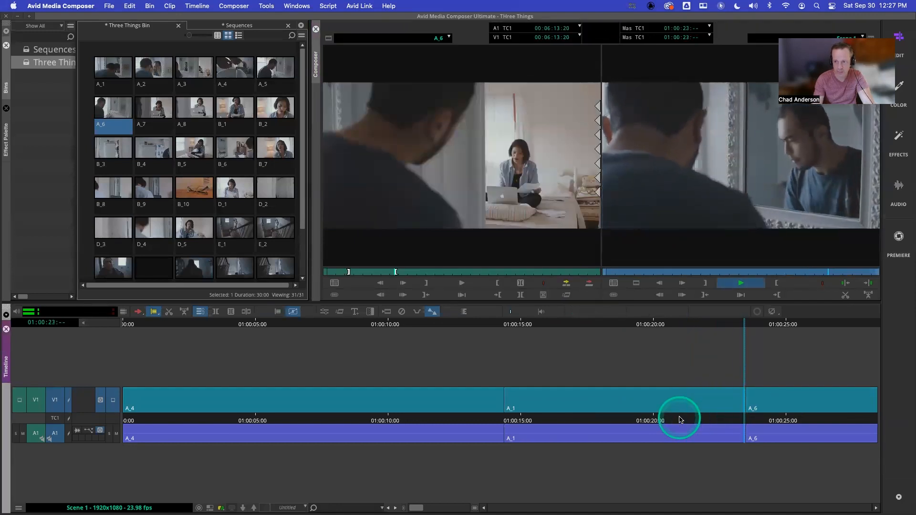
key(space)
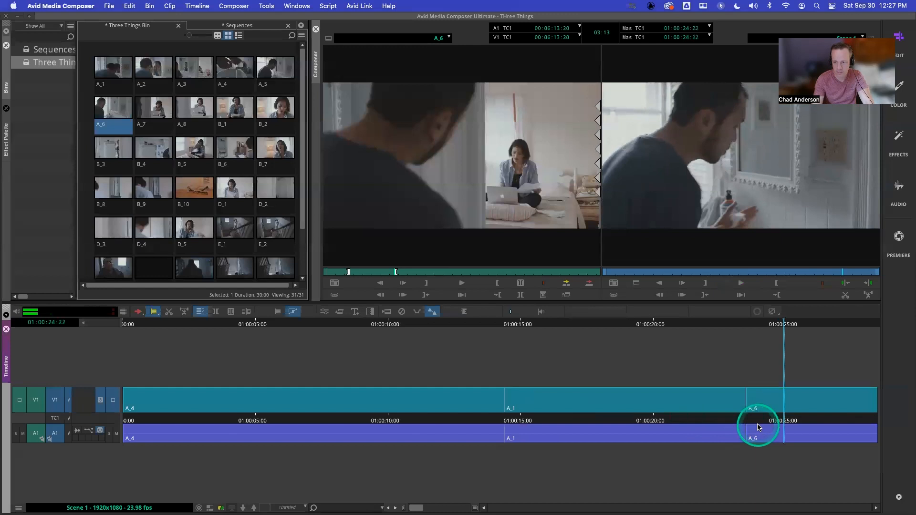
Trim the start of A_6 to shorten the segment to 04:05, and play the sequence across the cut
click(748, 402)
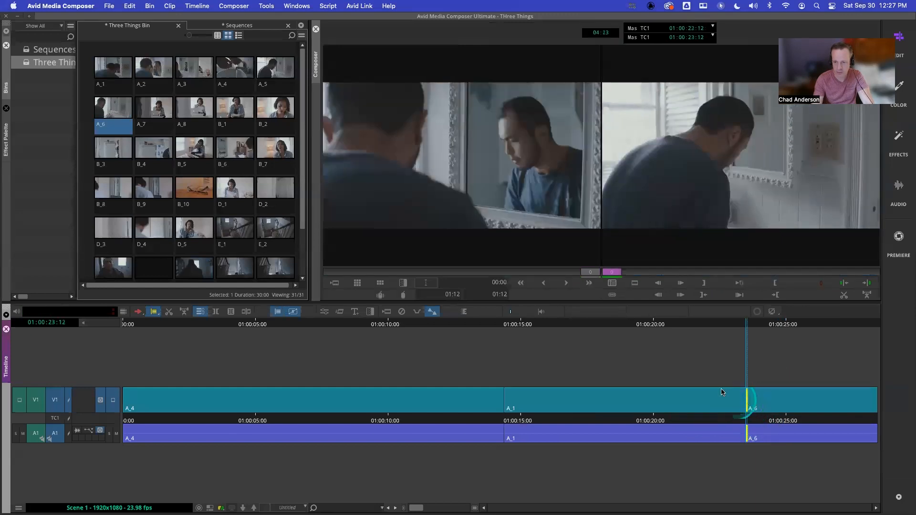
click(568, 282)
click(568, 283)
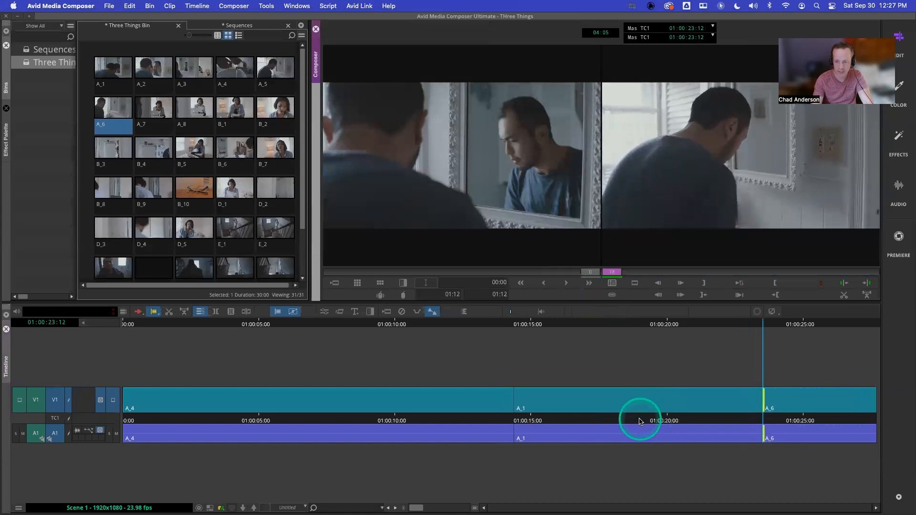
drag(640, 420, 467, 419)
key(space)
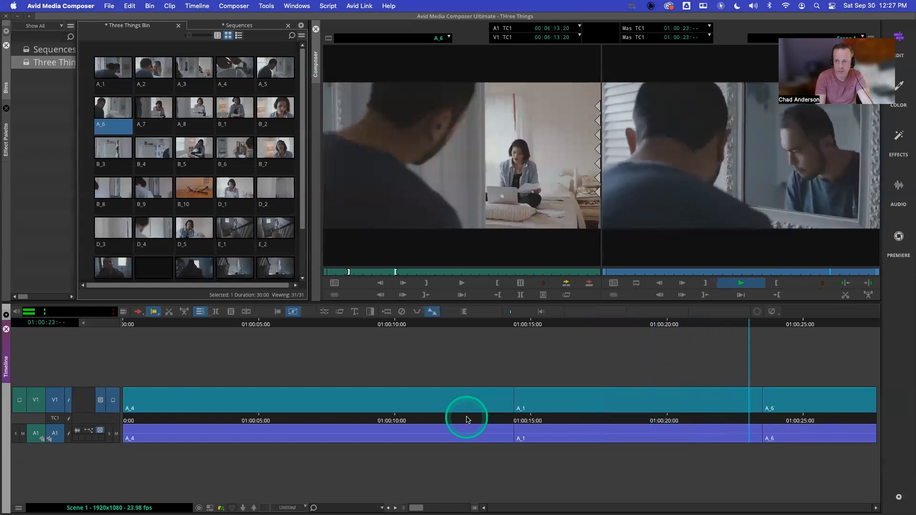
key(space)
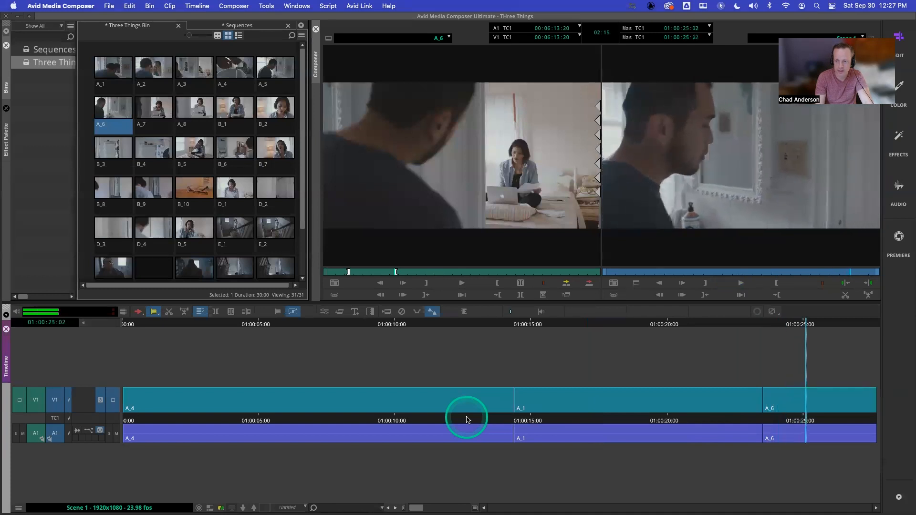
Trim the end of A_1 back four frames to 01:00:23:08, and play across the cut into A_6
click(759, 395)
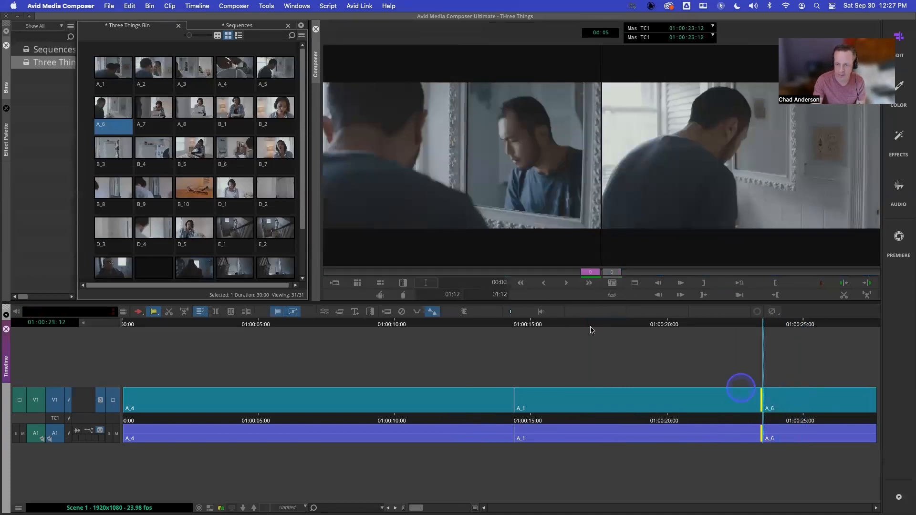
click(544, 284)
click(544, 284)
click(545, 285)
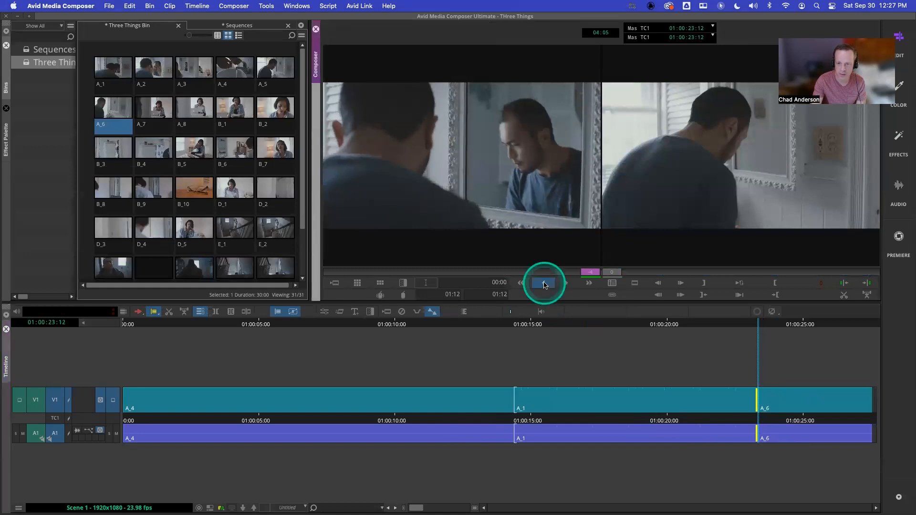
click(711, 422)
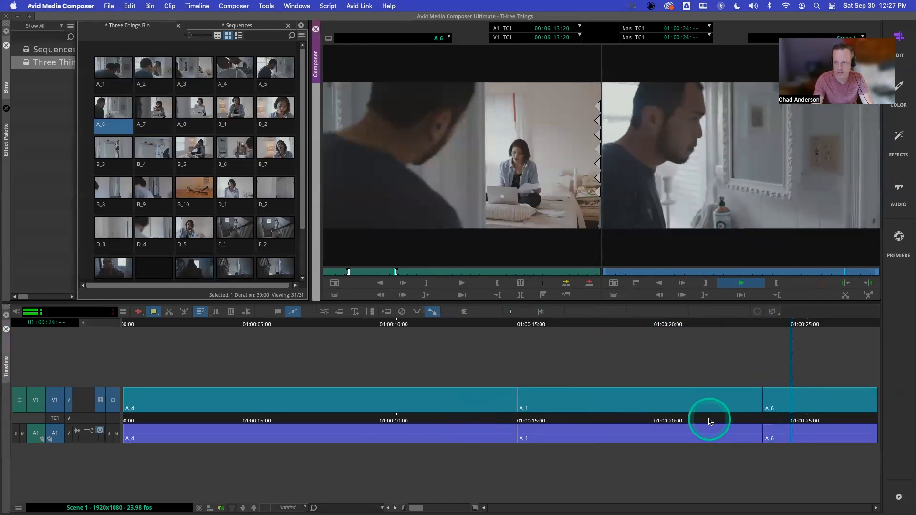
key(space)
Extend the start of A_6 by eight frames to a 04:13 segment, and replay the sequence around the cut
click(765, 400)
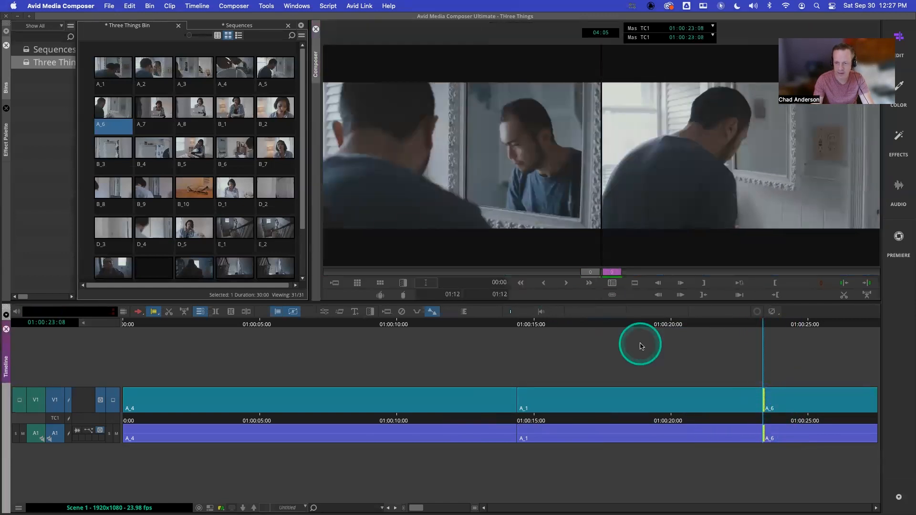
click(545, 284)
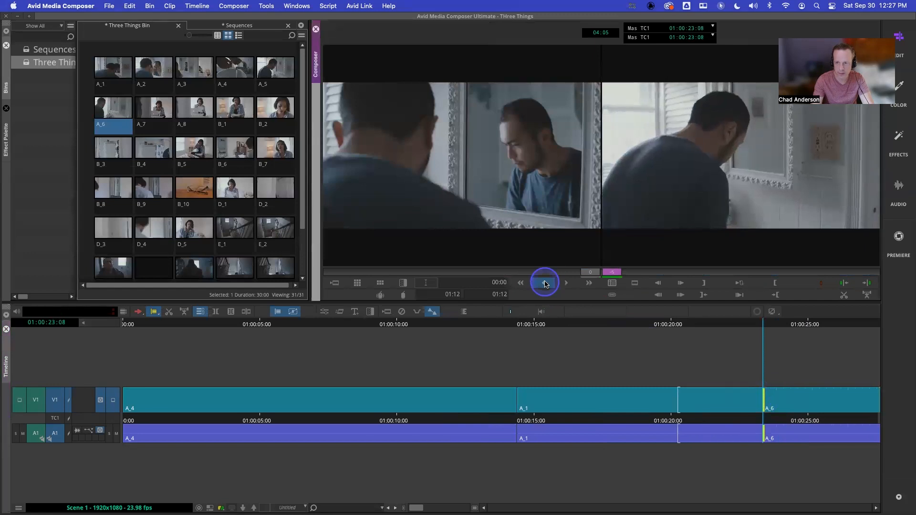
key(comma)
key(comma)
key(comma)
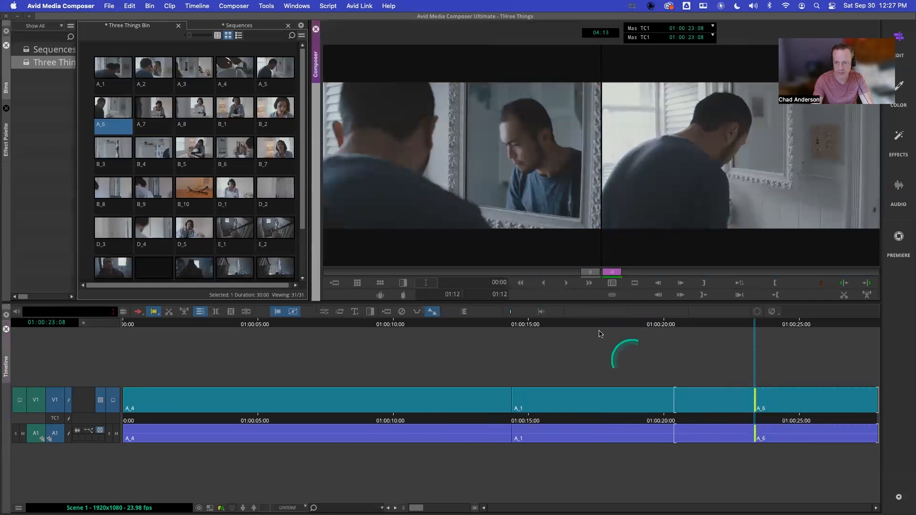
click(654, 414)
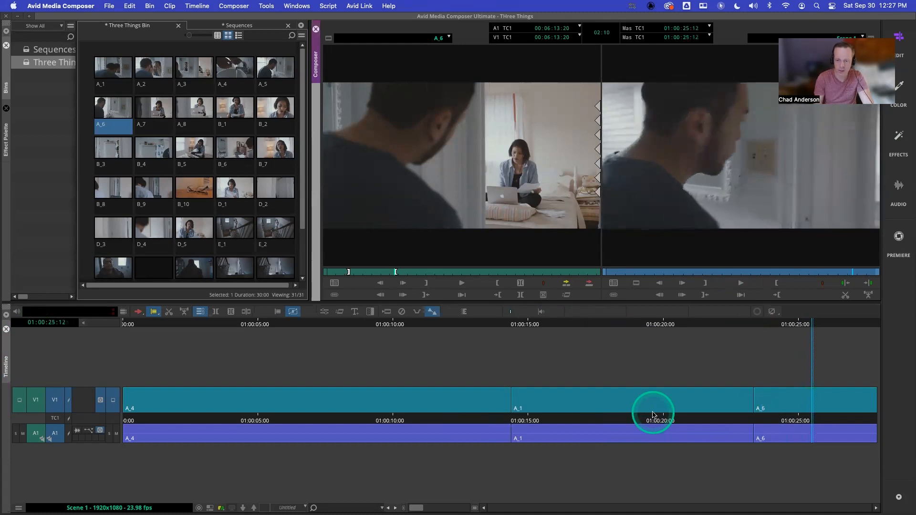
key(space)
click(485, 419)
key(space)
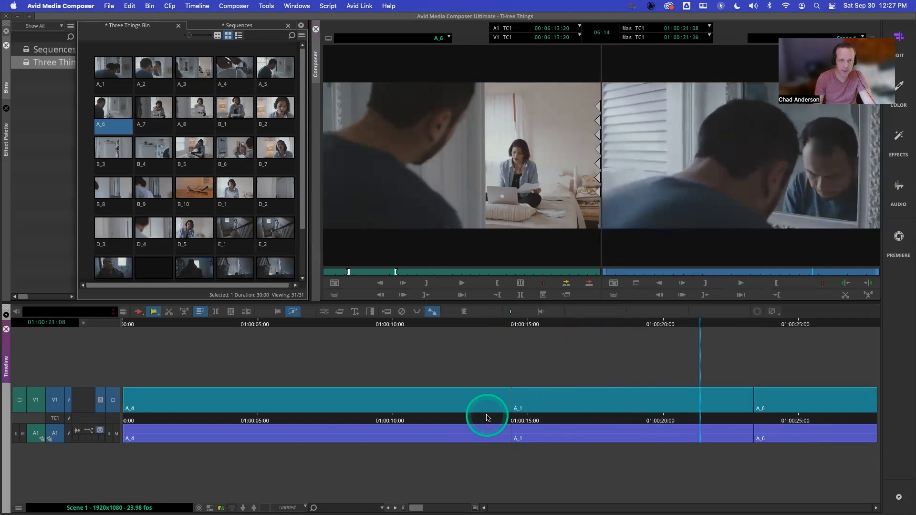
click(551, 374)
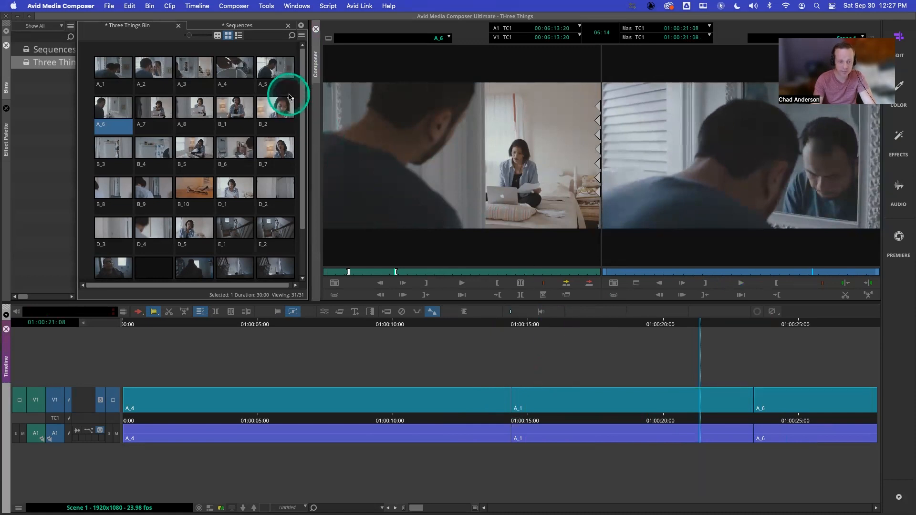
Load clip A_5 into the source monitor and set its in point at 00:05:28:05, comparing the pose with the end of A_1
double_click(275, 69)
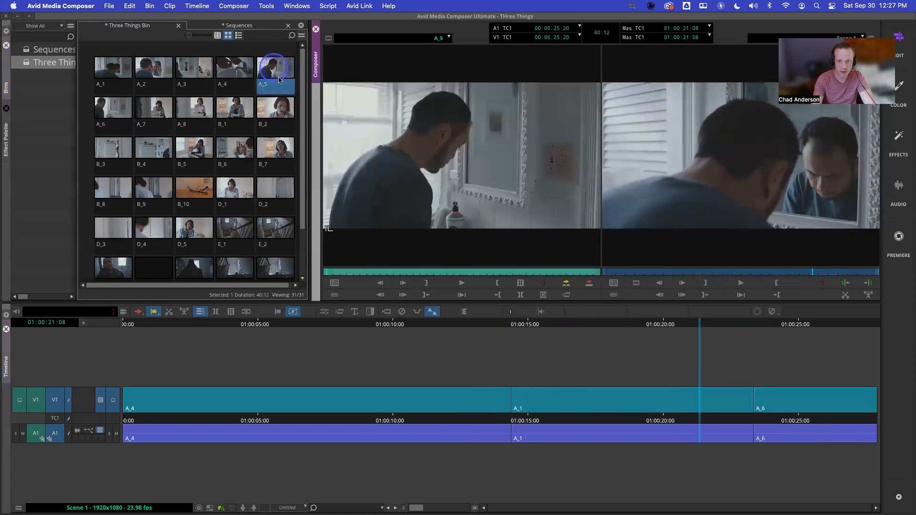
click(350, 273)
mouse_move(349, 275)
mouse_down()
mouse_move(402, 271)
mouse_move(353, 274)
mouse_up()
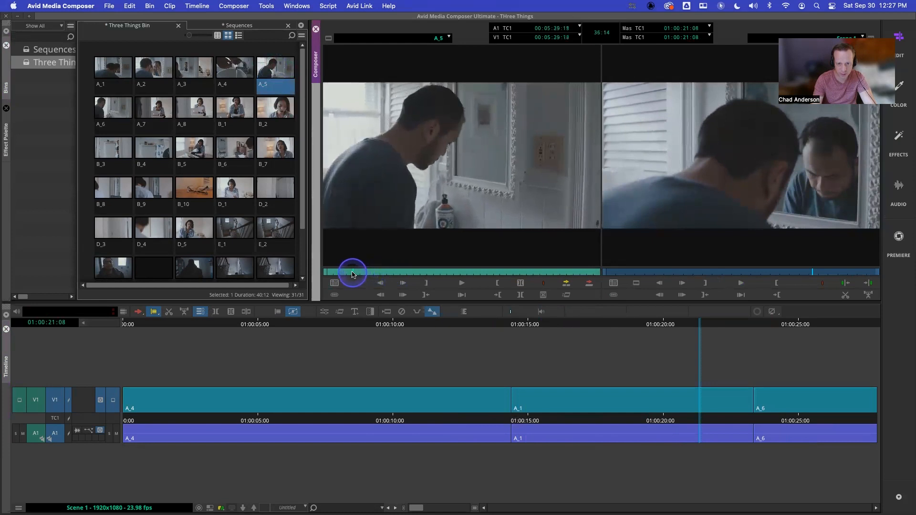
key(i)
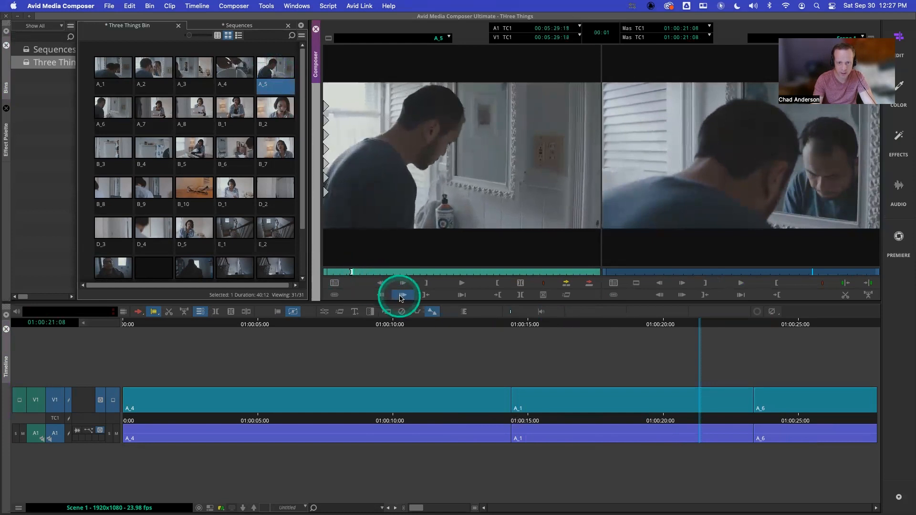
drag(658, 415, 706, 418)
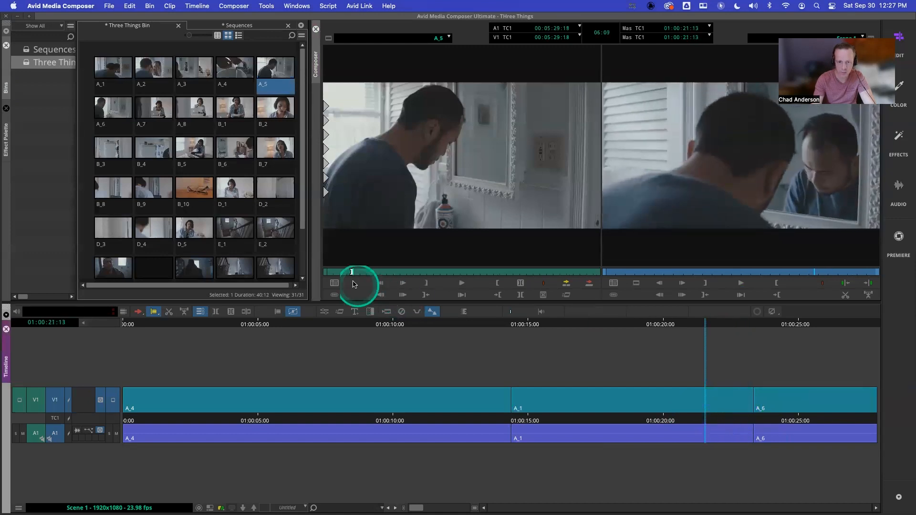
mouse_move(345, 272)
mouse_down()
mouse_move(331, 275)
mouse_move(343, 277)
mouse_up()
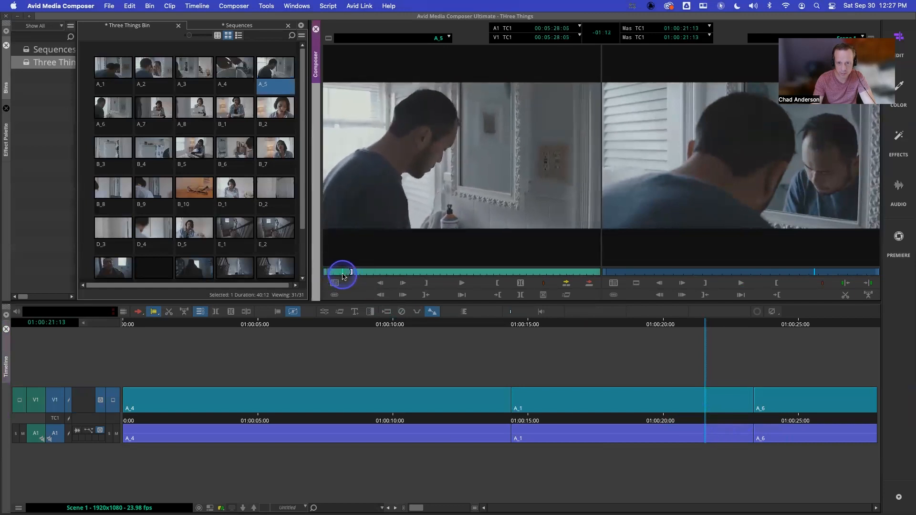
Play A_5 until the woman is visible in the bedroom and mark its out point at 00:05:39:10
key(space)
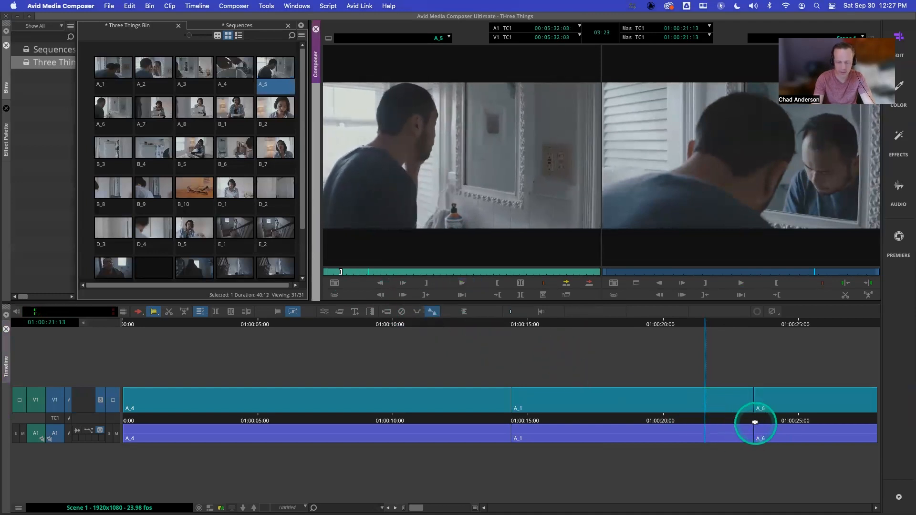
click(520, 283)
click(390, 181)
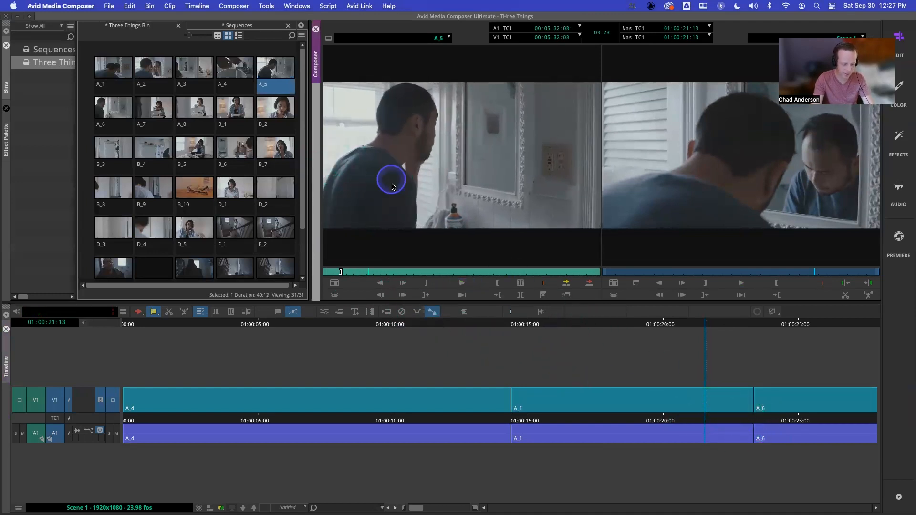
key(space)
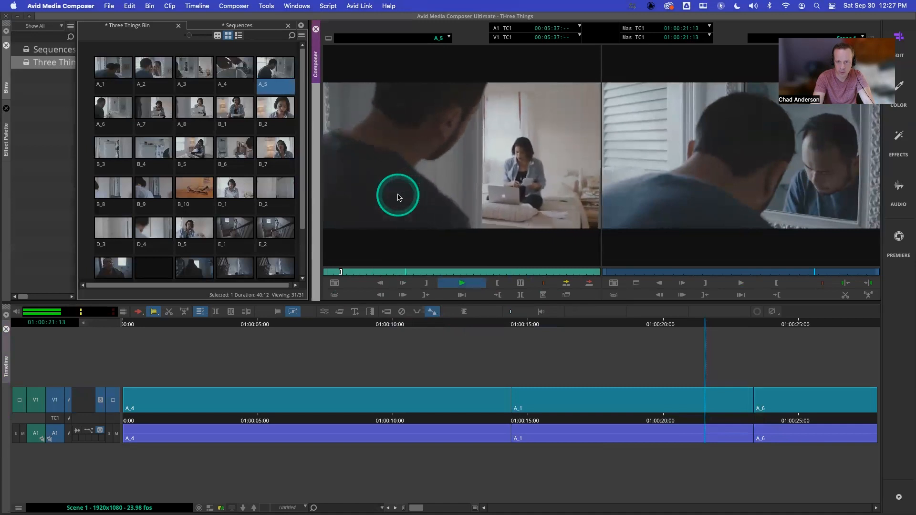
key(space)
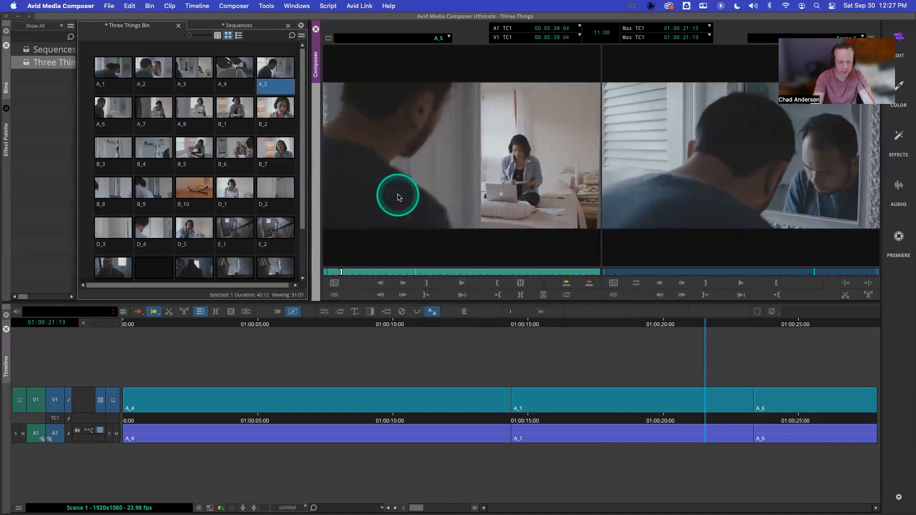
key(o)
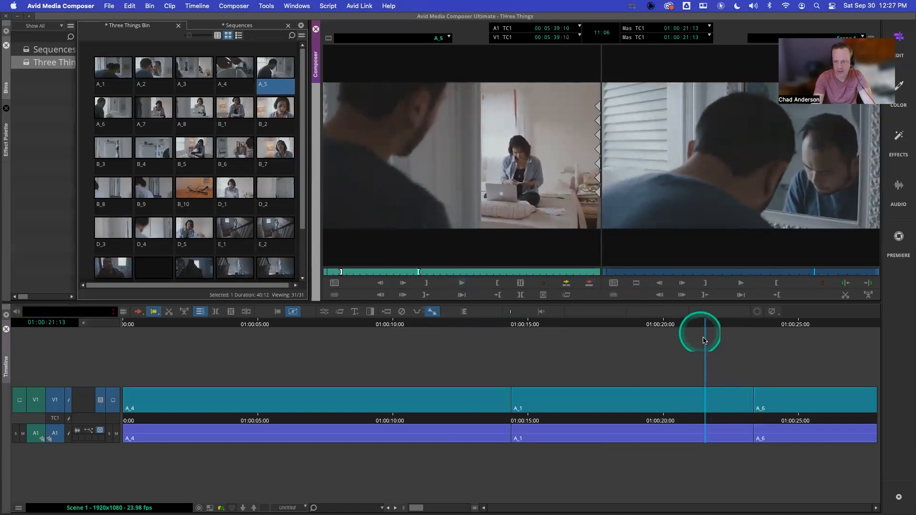
Overwrite A_6 with the marked A_5 range starting at 01:00:23:08, and play across the A_1 to A_5 cut from 01:00:19:13
click(758, 419)
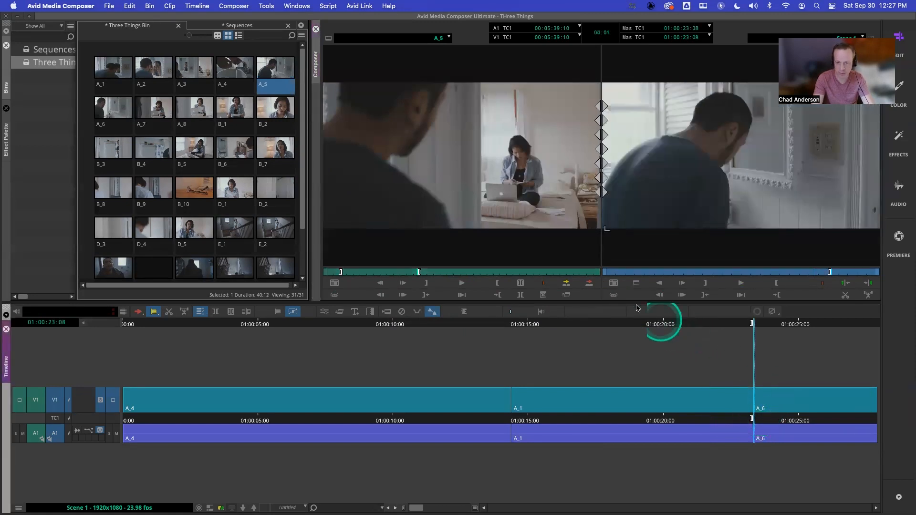
click(590, 283)
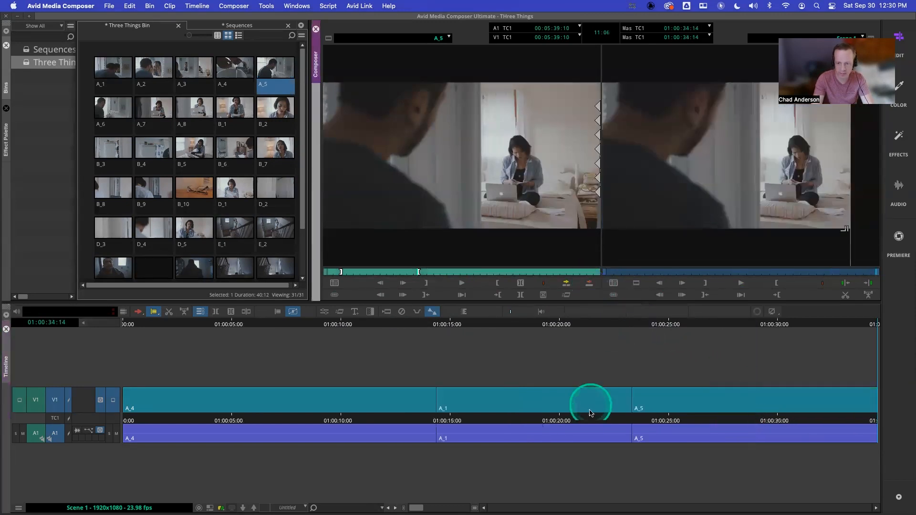
drag(590, 421, 547, 420)
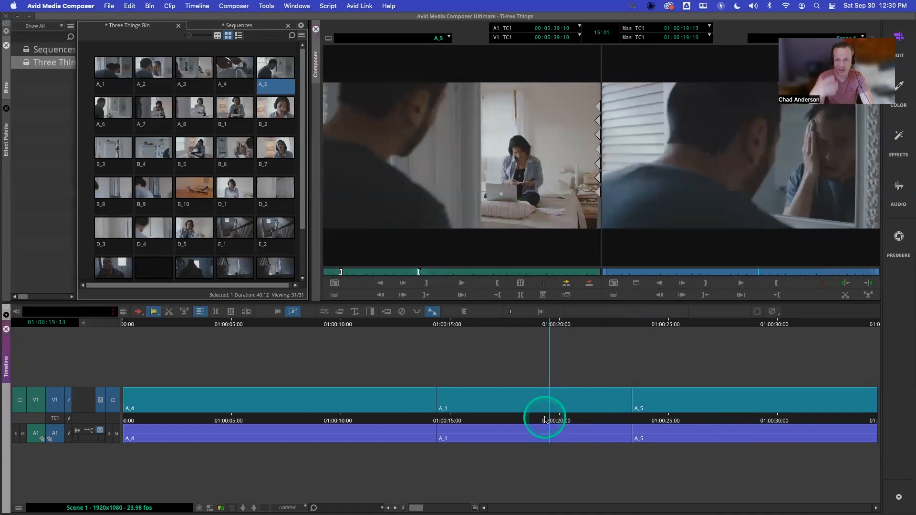
key(space)
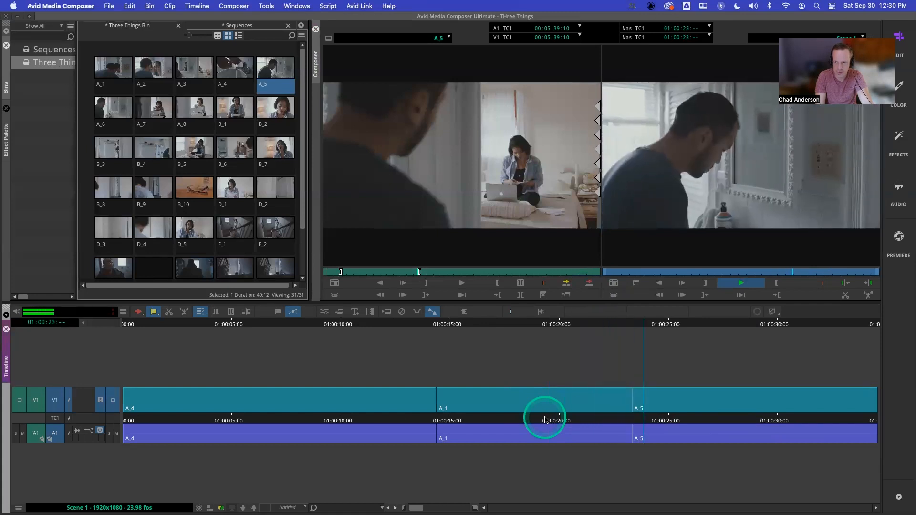
Play across the A_1 to A_5 cut from 01:00:19:03 and park the sequence at 01:00:25:10 inside A_5
key(space)
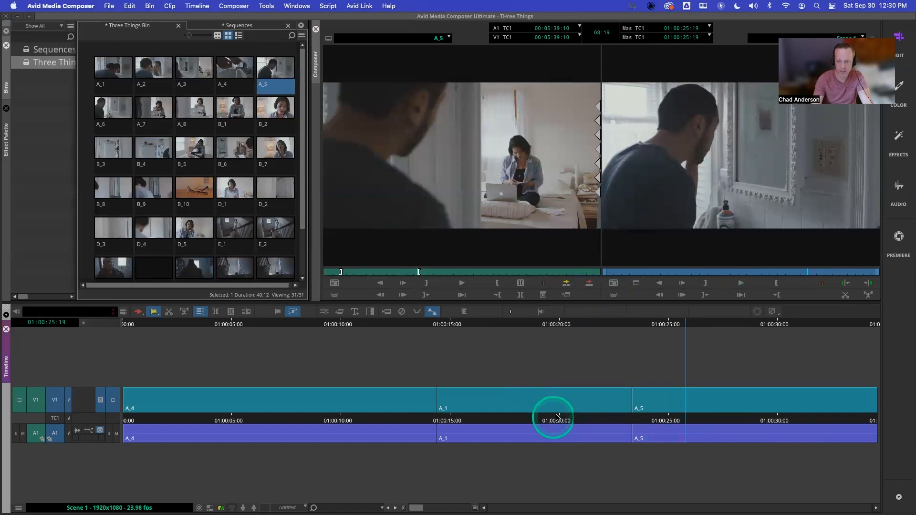
drag(556, 418, 522, 426)
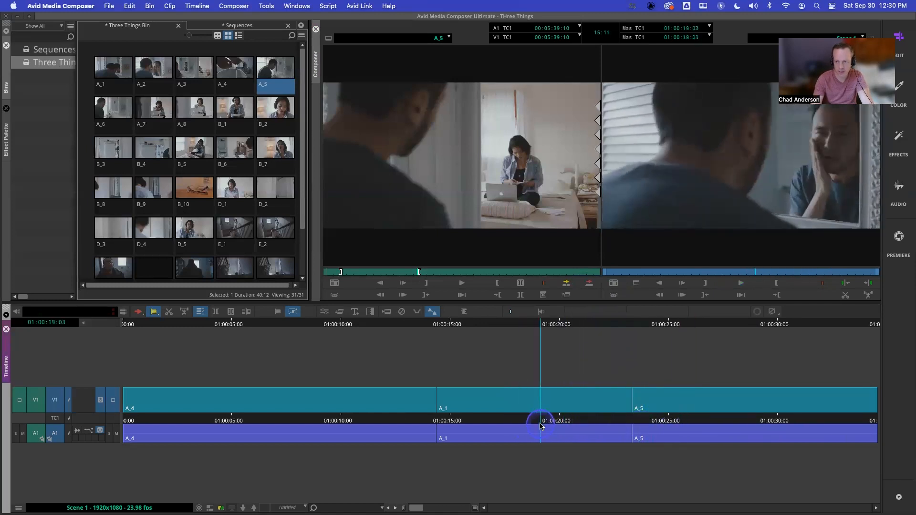
key(space)
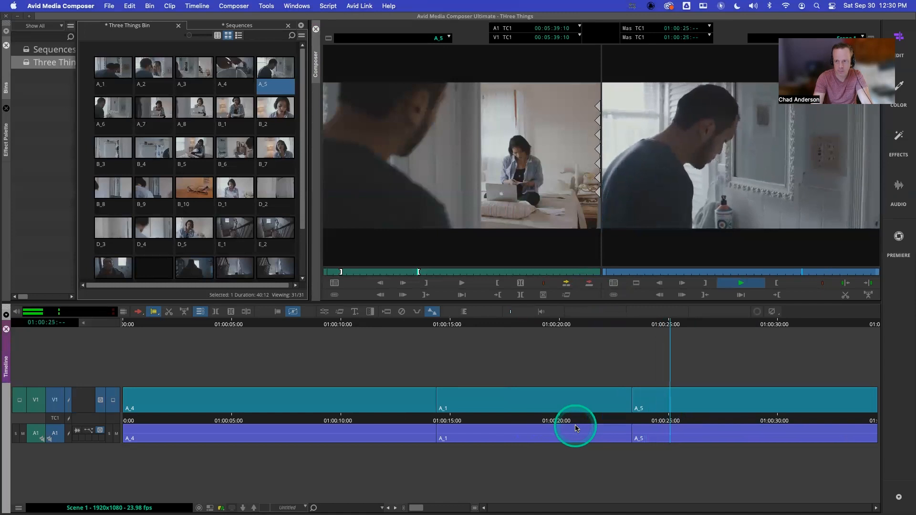
key(space)
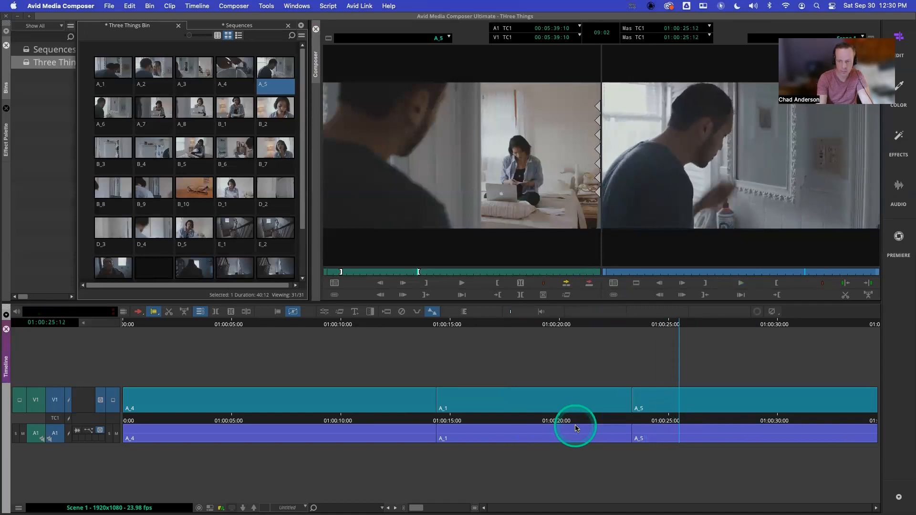
key(Left)
key(Left)
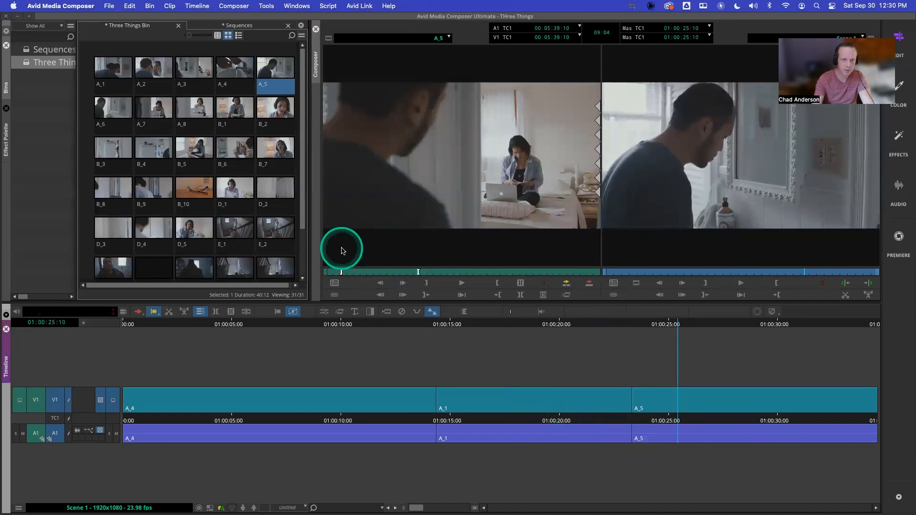
Check the key assignments in the MC English (United States) keyboard settings, leaving them as they are, and close the settings
click(265, 6)
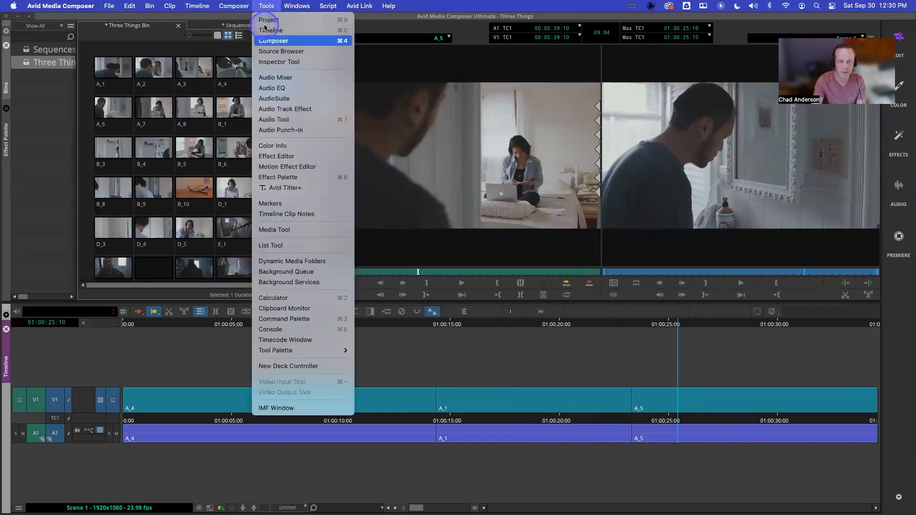
click(204, 361)
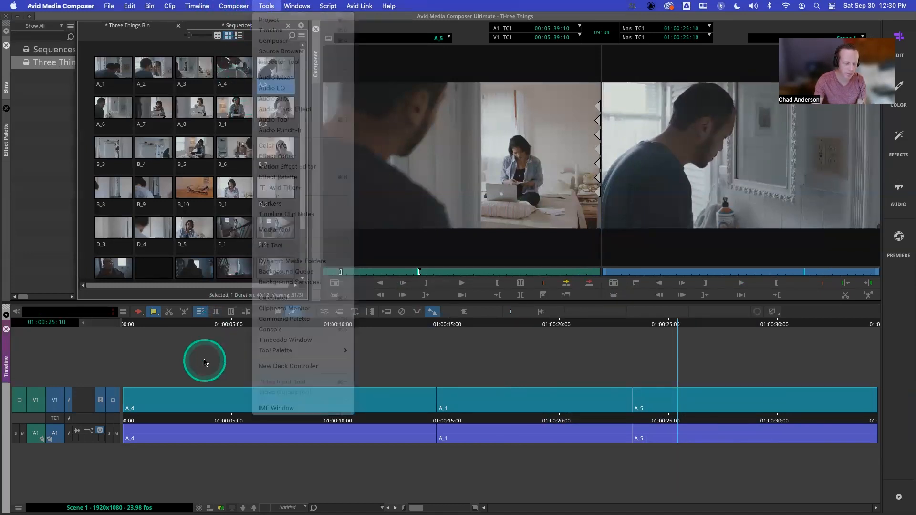
key(super+equal)
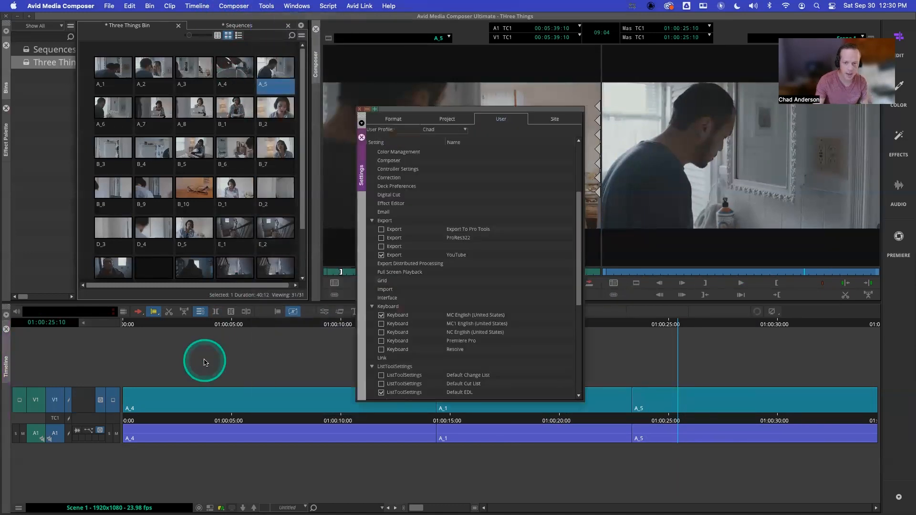
click(405, 316)
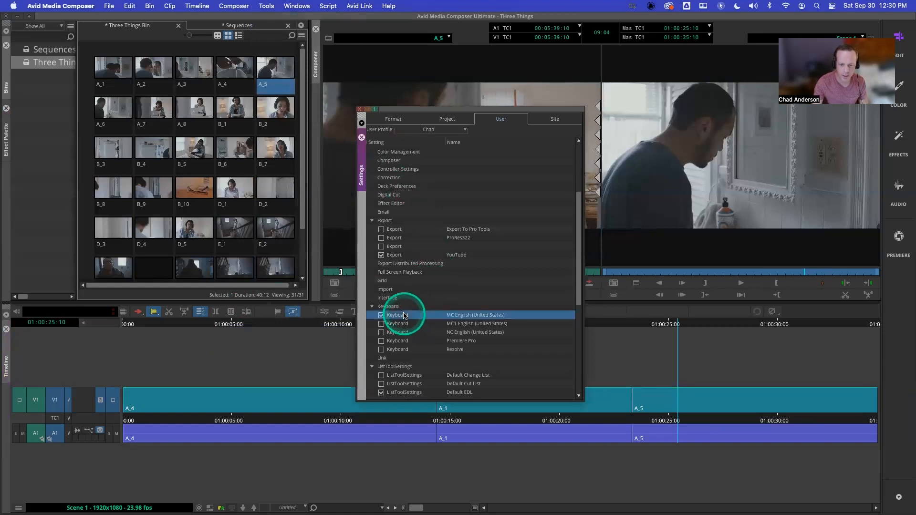
double_click(404, 316)
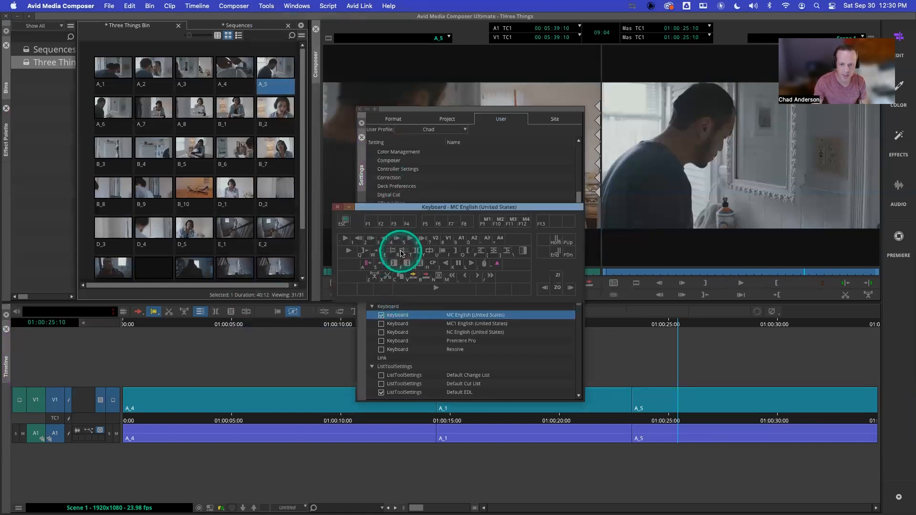
click(337, 208)
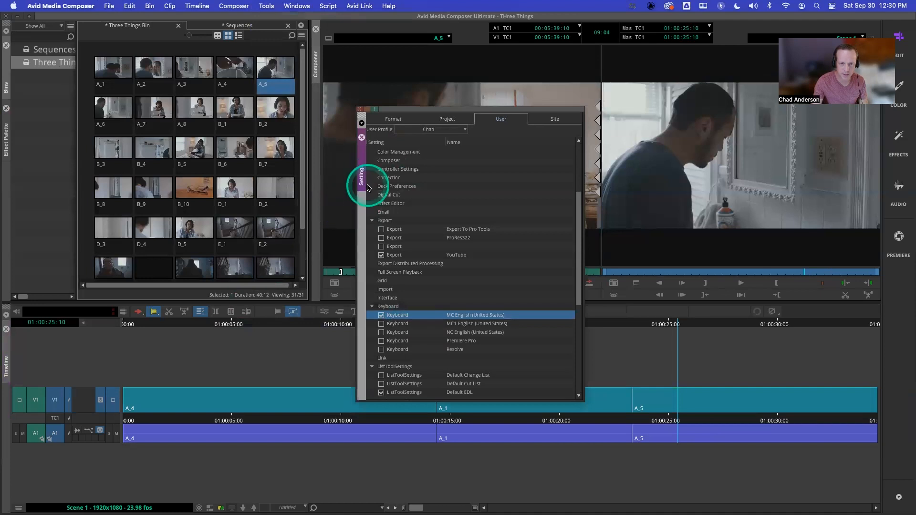
click(362, 137)
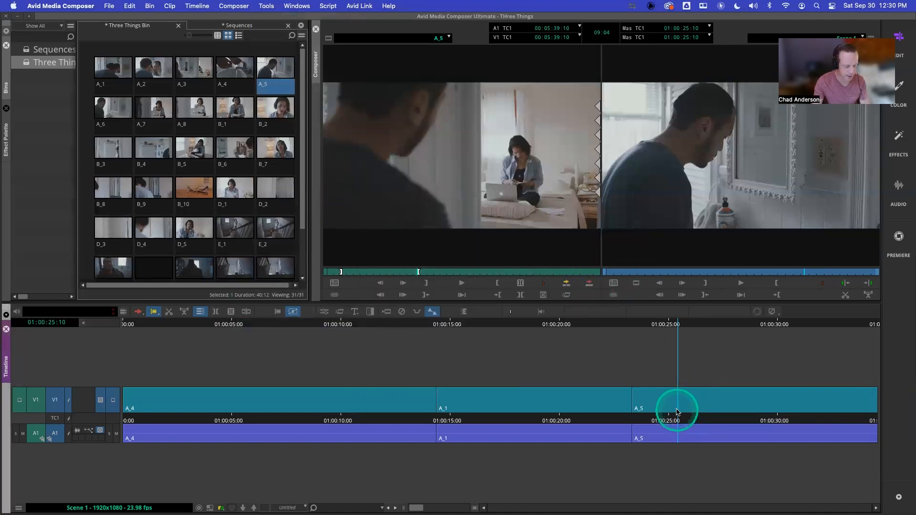
Trim the start of A_5 up to 01:00:25:10, closing the gap, and play across the A_1 to A_5 cut
drag(674, 411, 604, 418)
key(space)
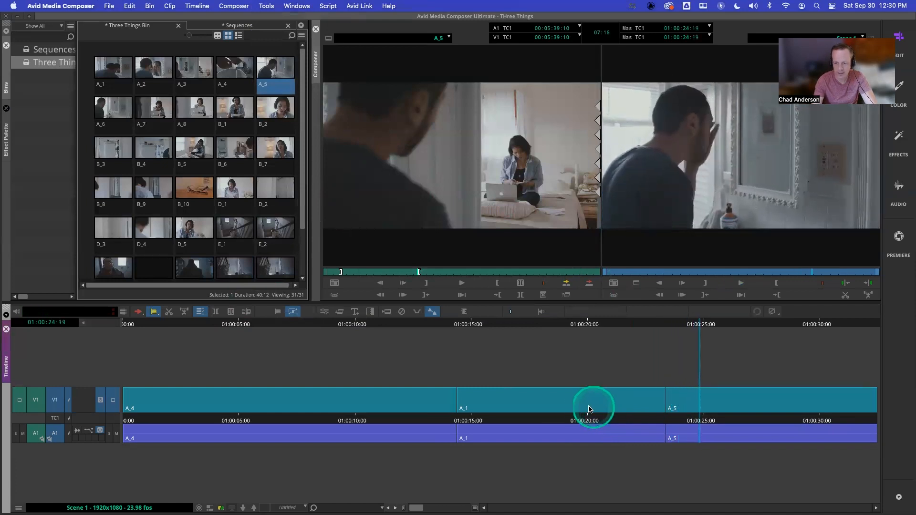
drag(596, 418, 562, 417)
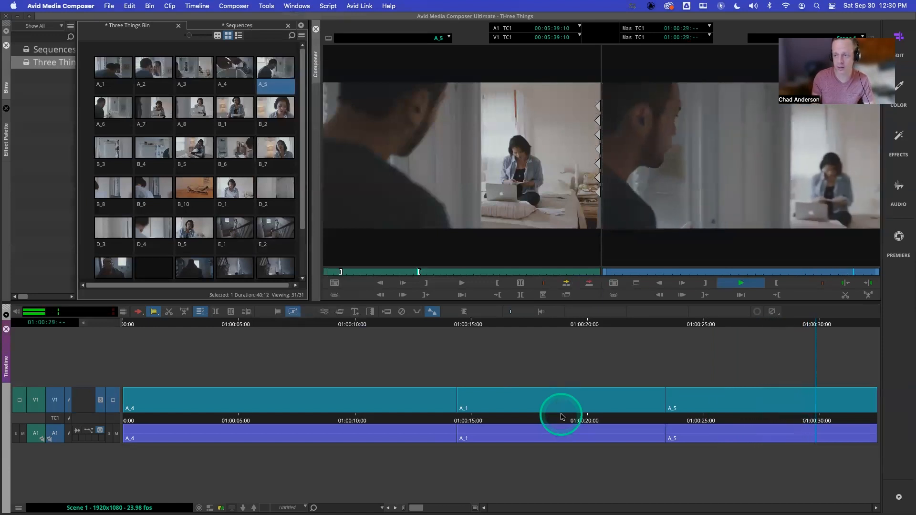
key(space)
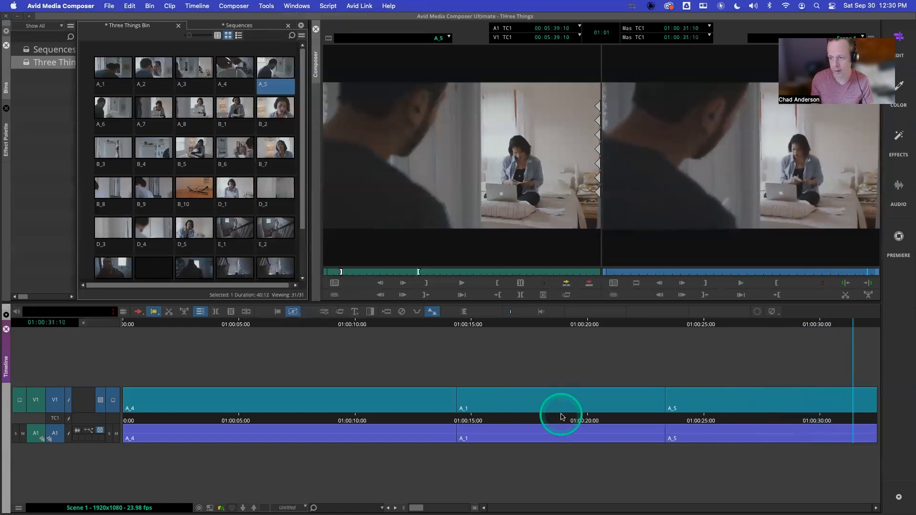
Replay from A_1 until the woman is revealed in A_5, and mark the sequence's in point at 01:00:31:07
drag(561, 420, 546, 417)
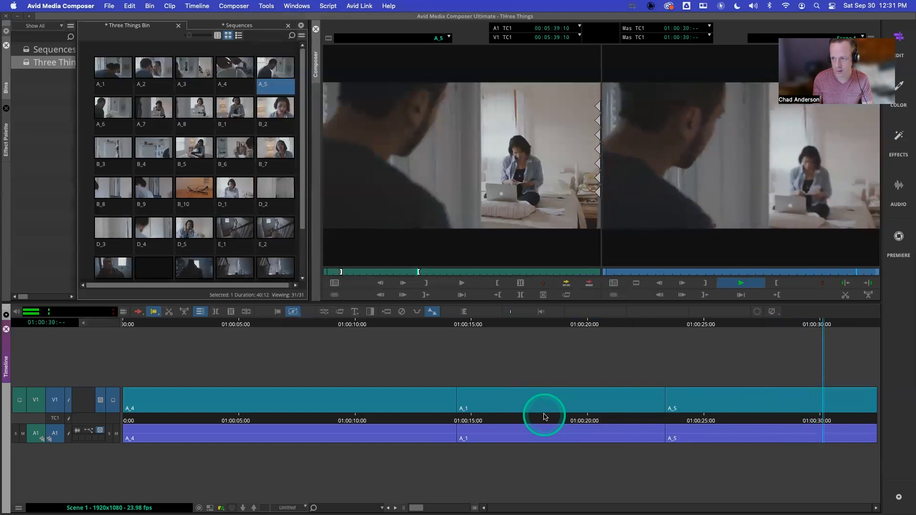
key(space)
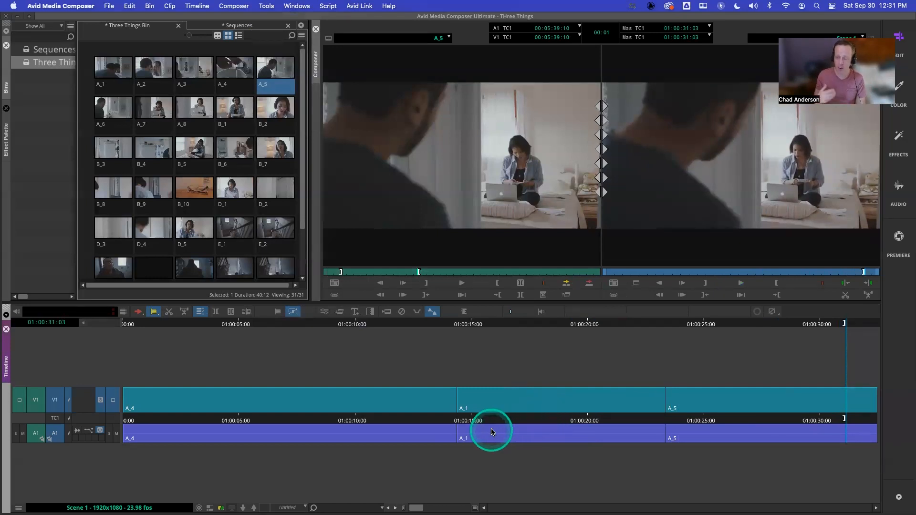
click(618, 420)
key(space)
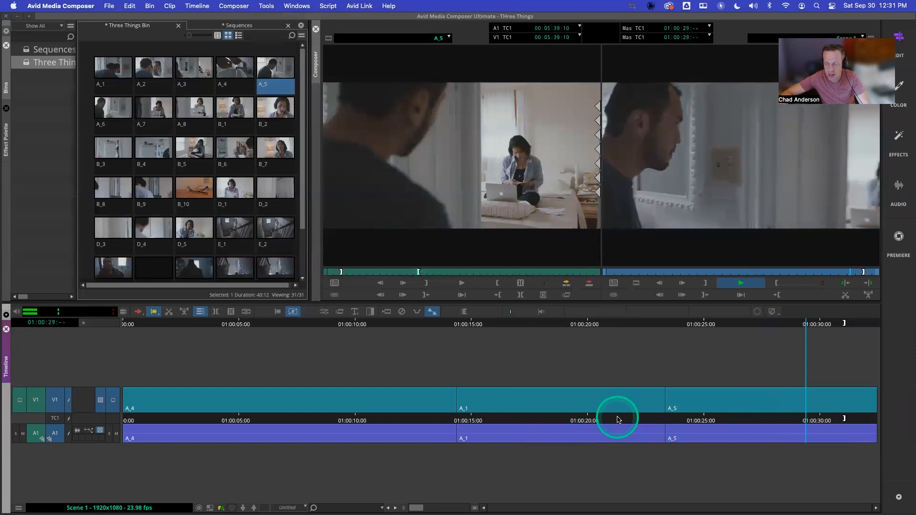
key(space)
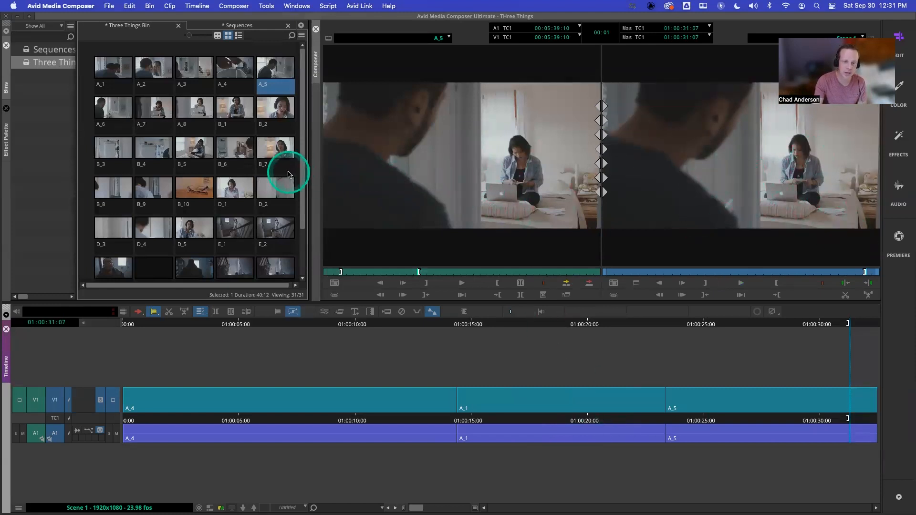
Load clip B_1 into the source monitor and review the woman's performance from 00:07:36:18 to 00:07:41:19
double_click(240, 108)
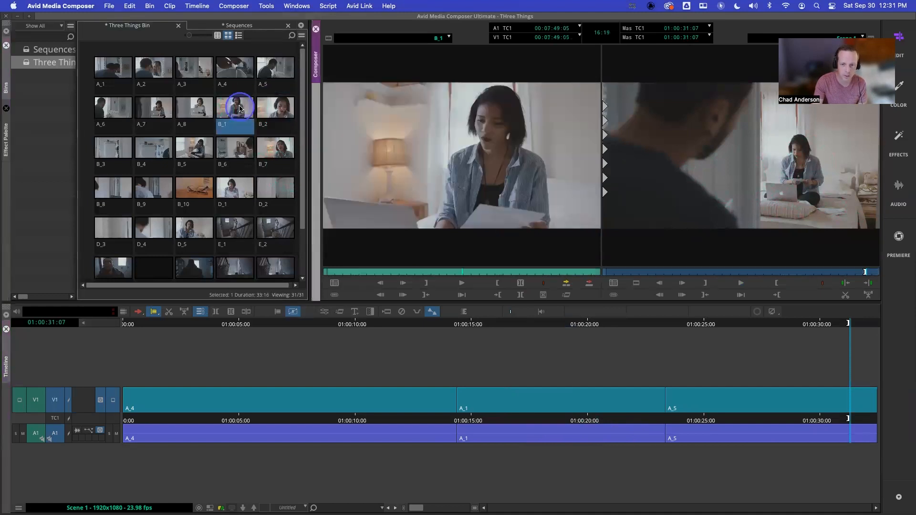
click(409, 272)
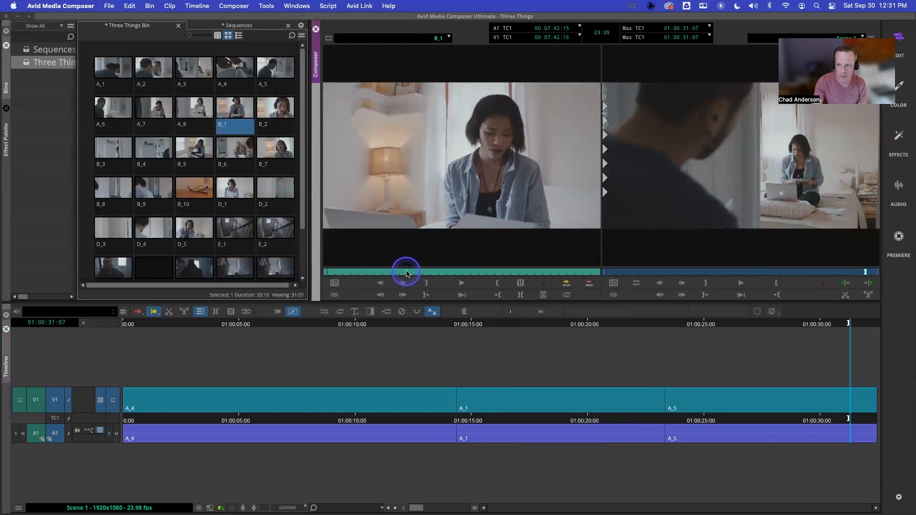
drag(407, 273, 361, 273)
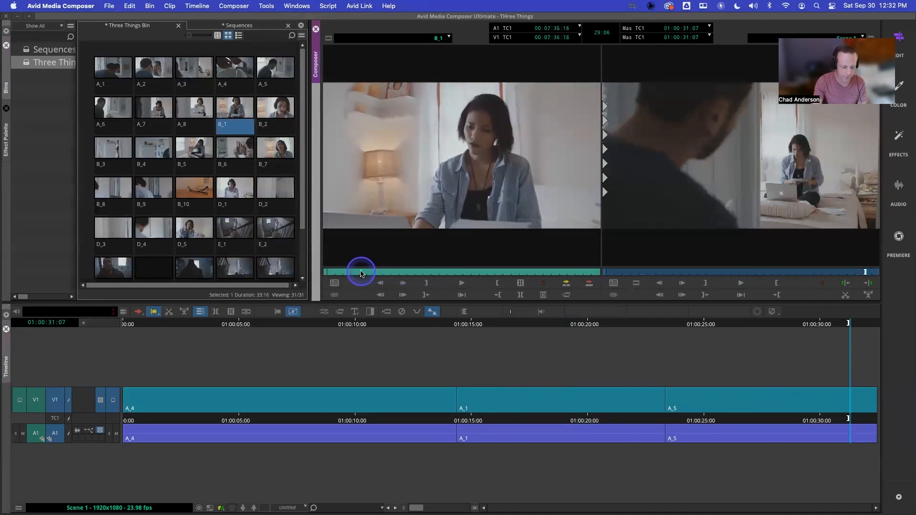
click(405, 246)
key(space)
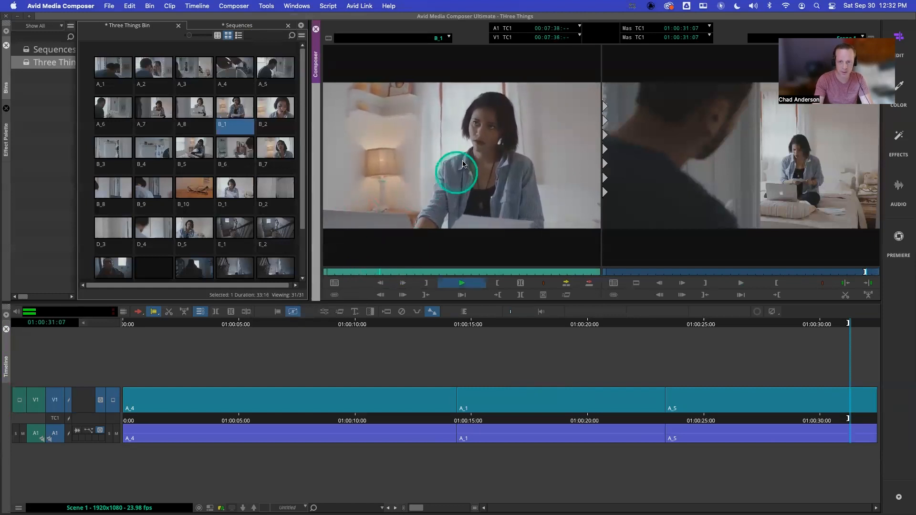
key(super+space)
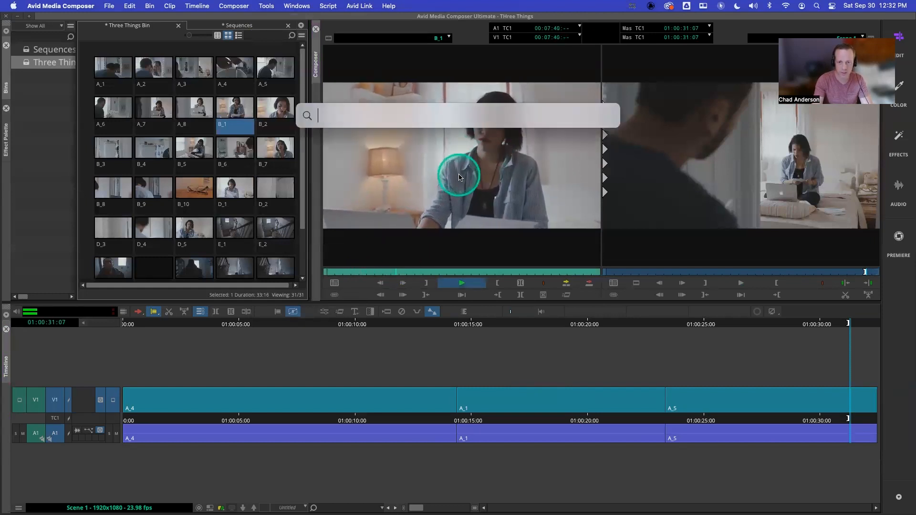
click(483, 144)
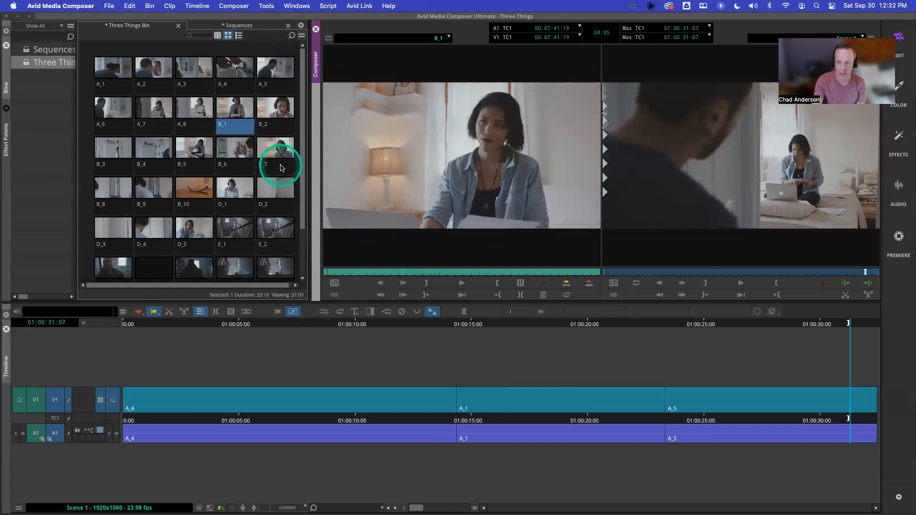
Review clips B_2, A_8 and A_7 as alternatives, scanning A_8 to 00:07:23:12 and A_7 to 00:06:52:03 for the woman's action
double_click(203, 123)
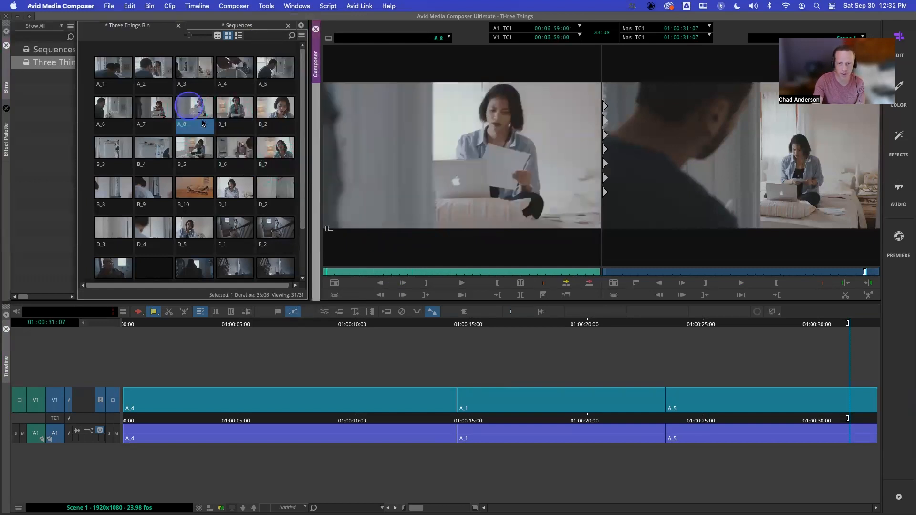
double_click(150, 117)
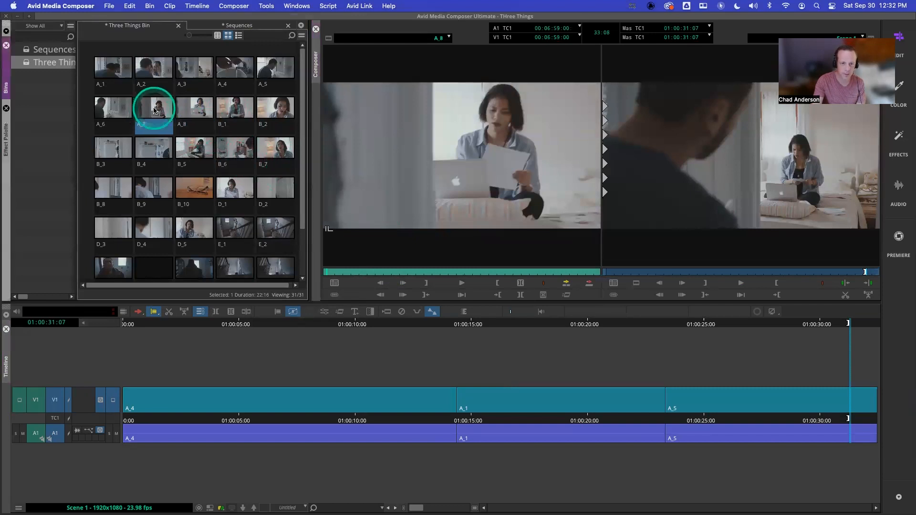
click(276, 107)
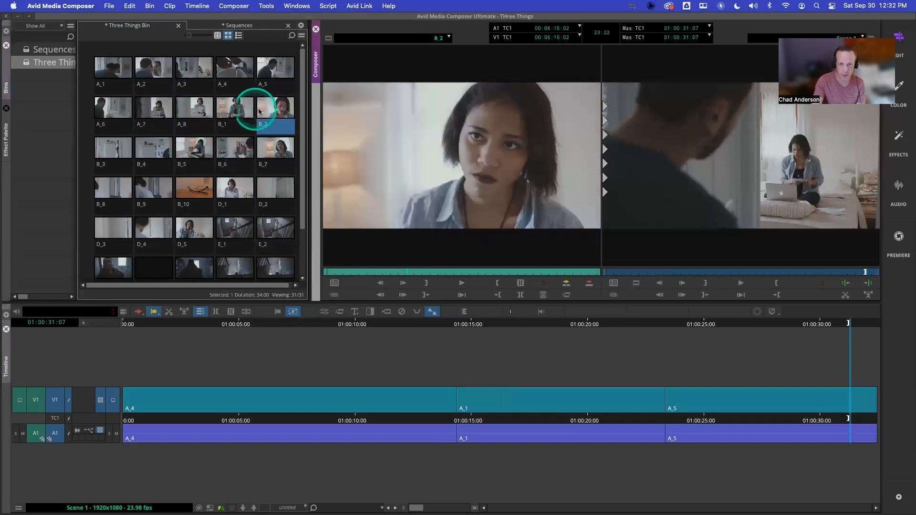
double_click(194, 107)
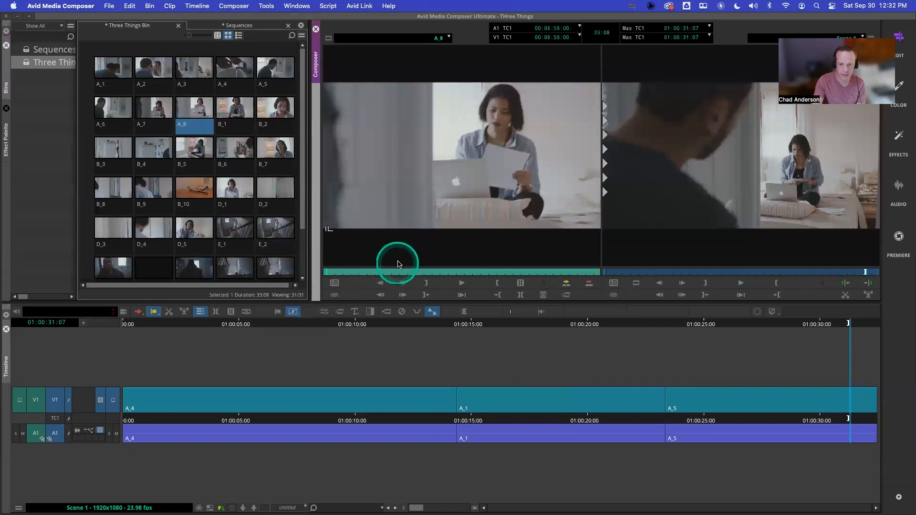
drag(382, 271, 525, 278)
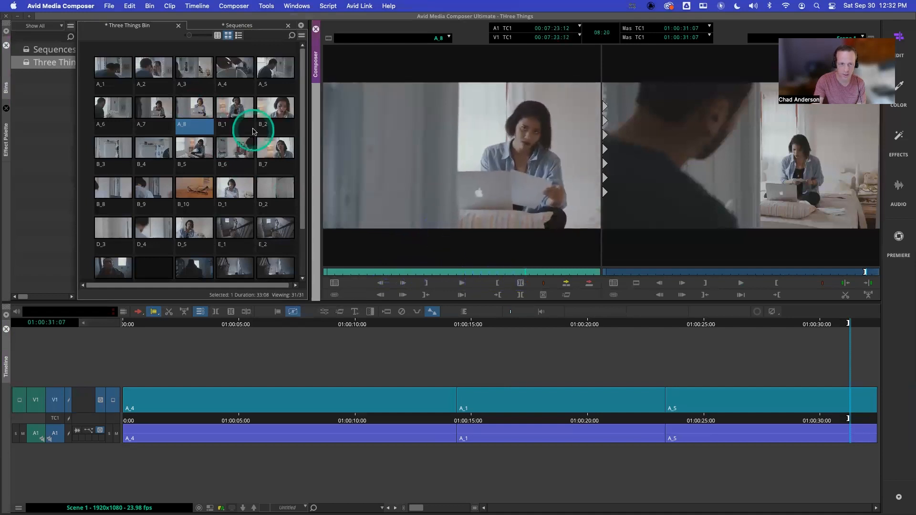
double_click(155, 111)
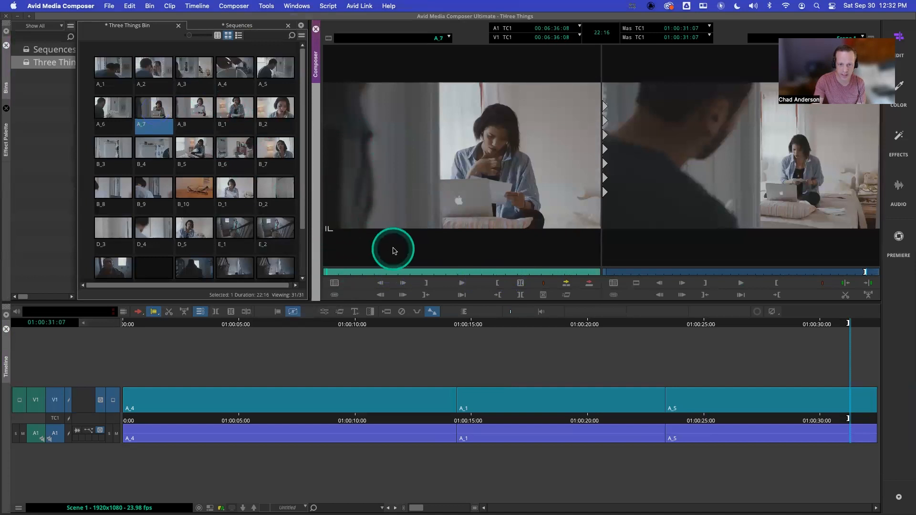
drag(373, 275, 514, 278)
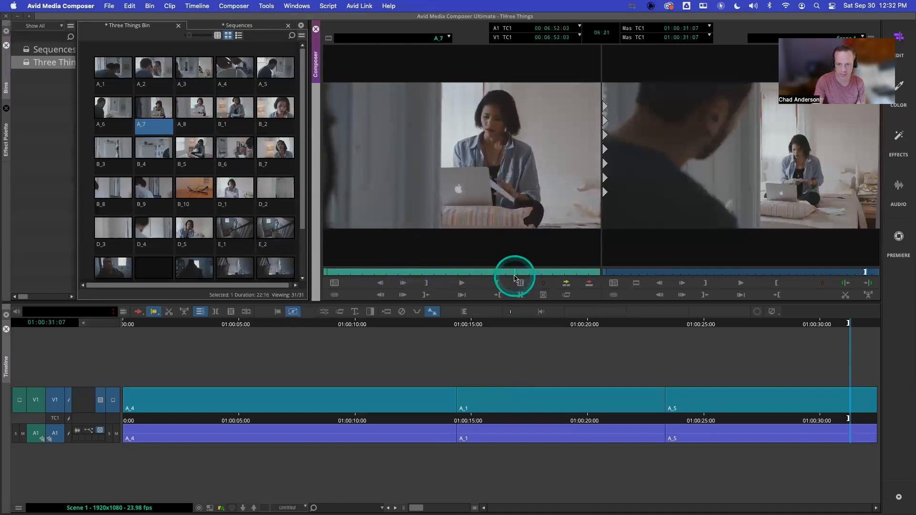
Reload B_1 and mark its in point near 00:07:44, matching the woman's pose to the end of A_5
click(270, 131)
double_click(241, 107)
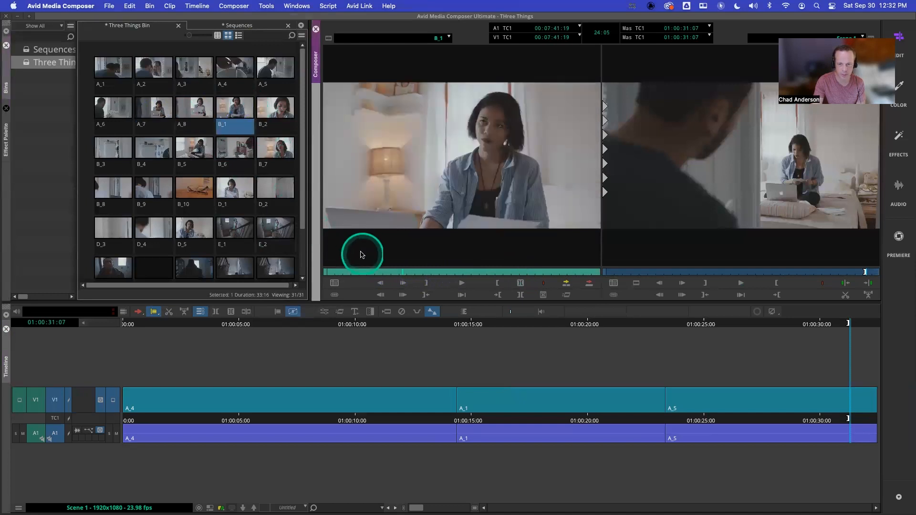
click(386, 273)
drag(385, 274, 427, 275)
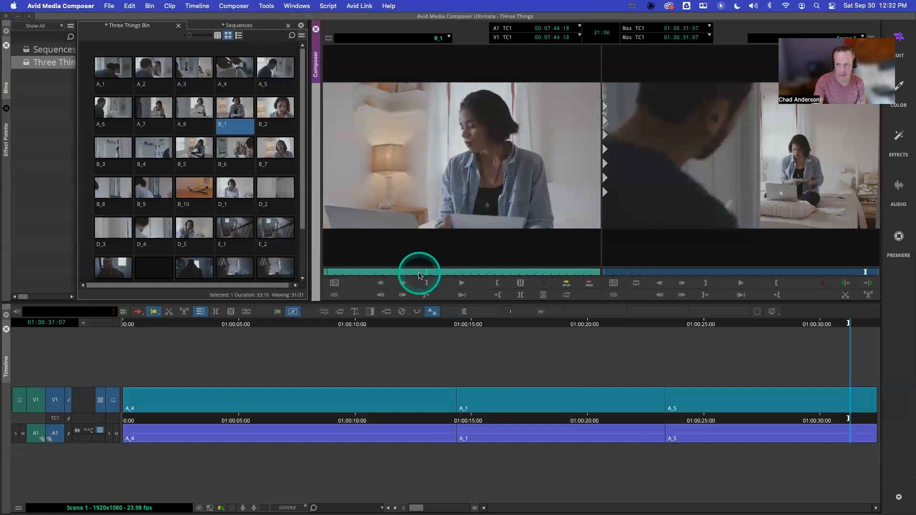
drag(423, 273, 421, 272)
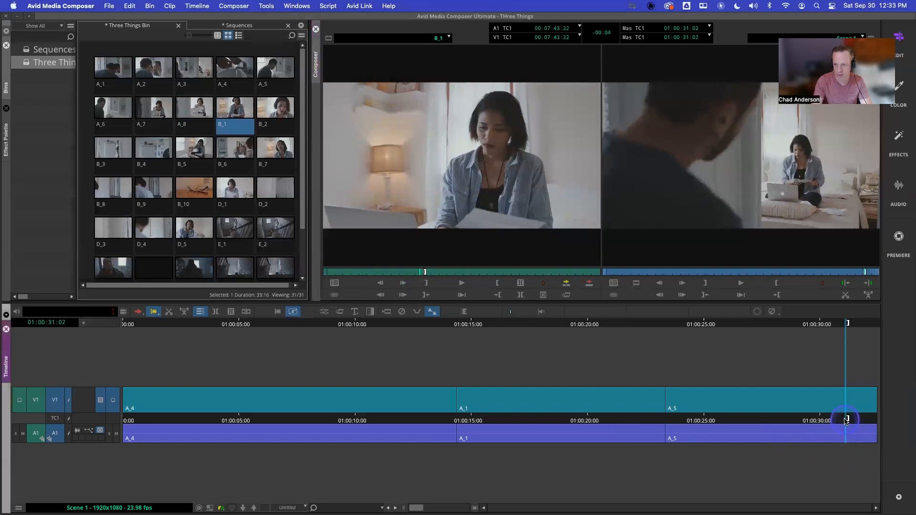
Move the sequence's in point to 01:00:31:19 and mark a new section of B_1 with its out point at 00:07:55:18
mouse_move(844, 419)
mouse_down()
mouse_move(836, 420)
mouse_move(861, 418)
mouse_up()
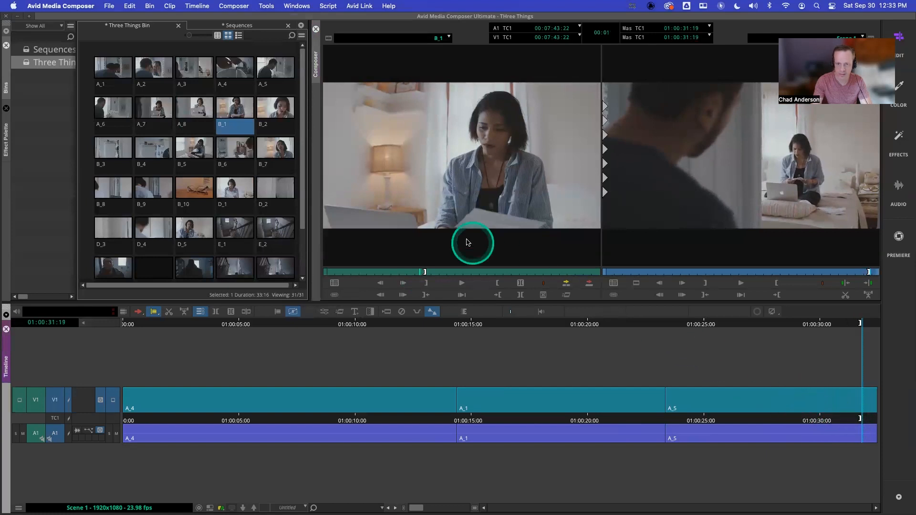
drag(428, 275, 477, 270)
key(i)
key(space)
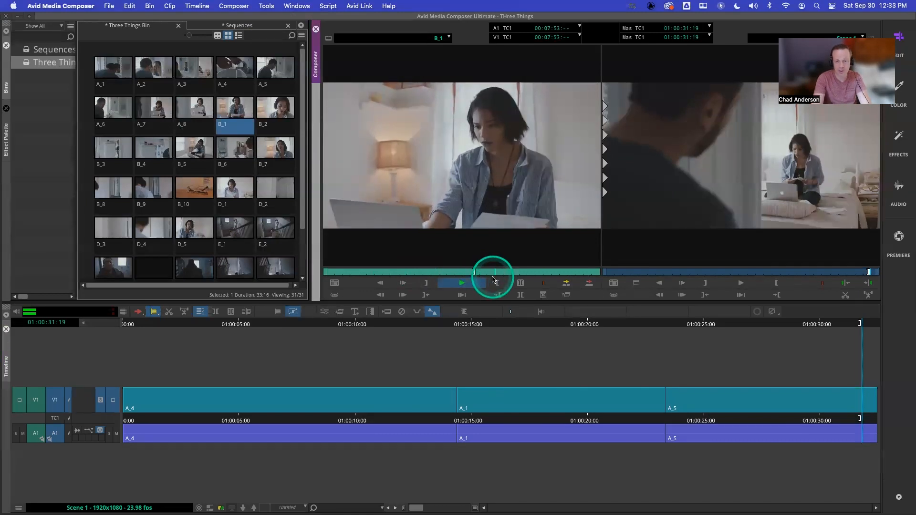
key(o)
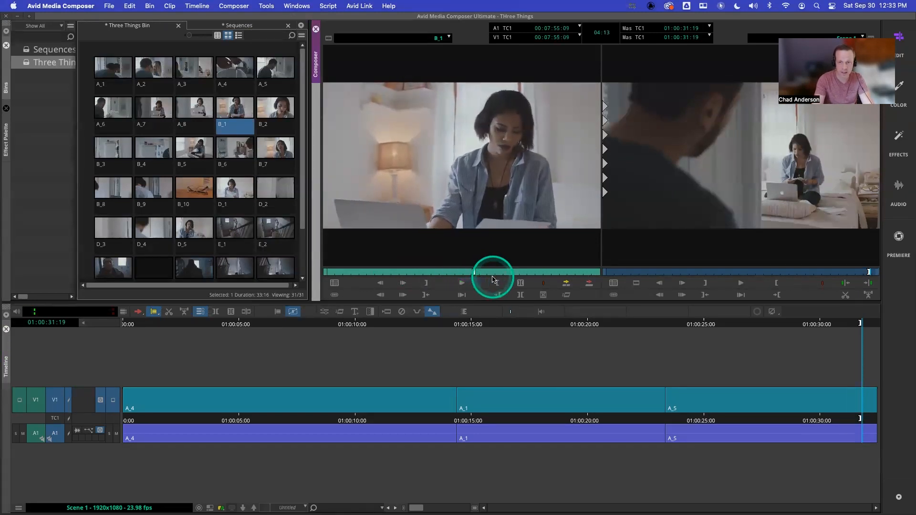
key(space)
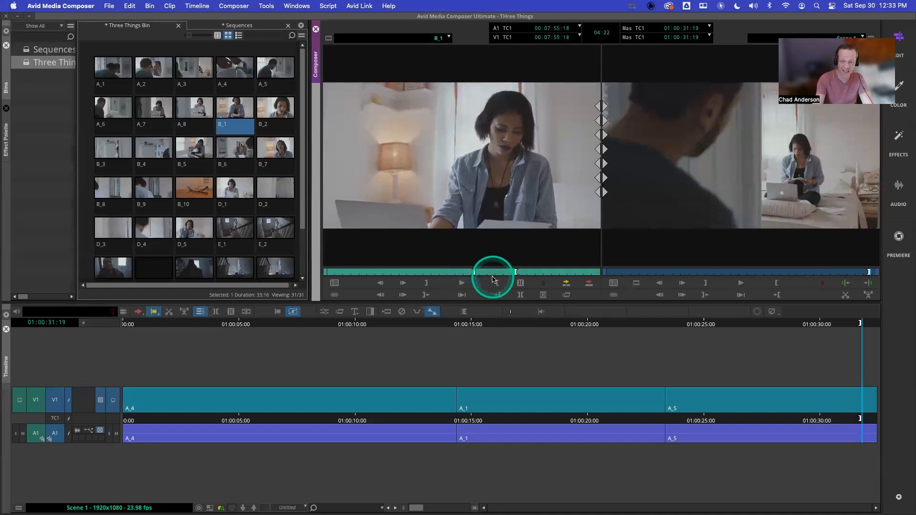
Try overwriting B_1 into the sequence at the in point, replay the cut from A_5, and undo the edit
click(566, 285)
click(711, 409)
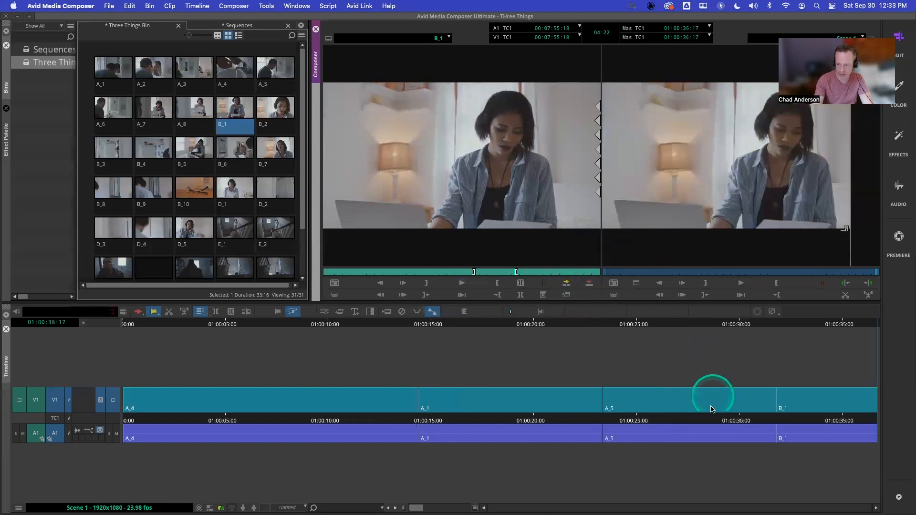
drag(704, 420, 654, 419)
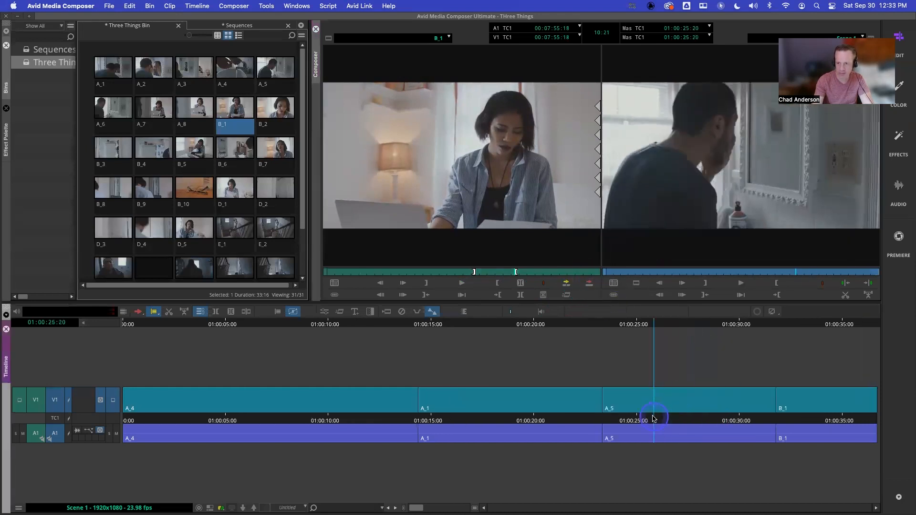
key(space)
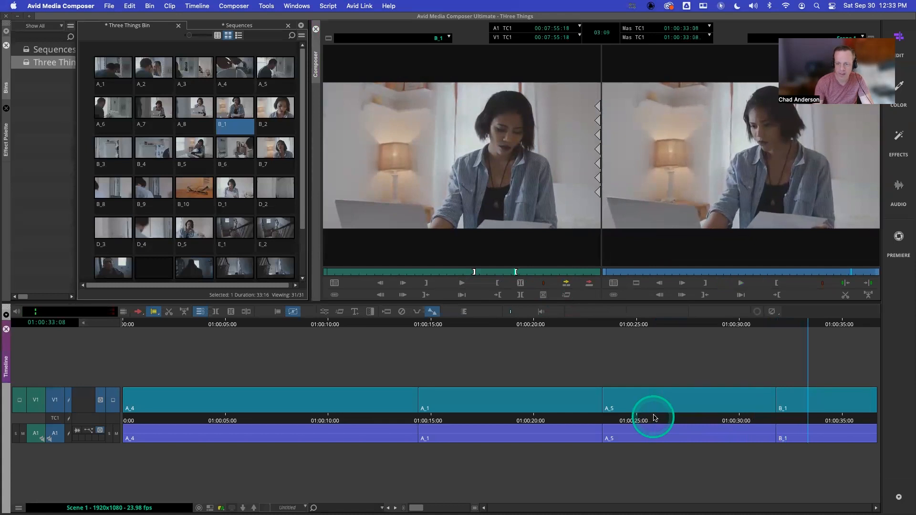
click(727, 420)
drag(735, 419, 762, 420)
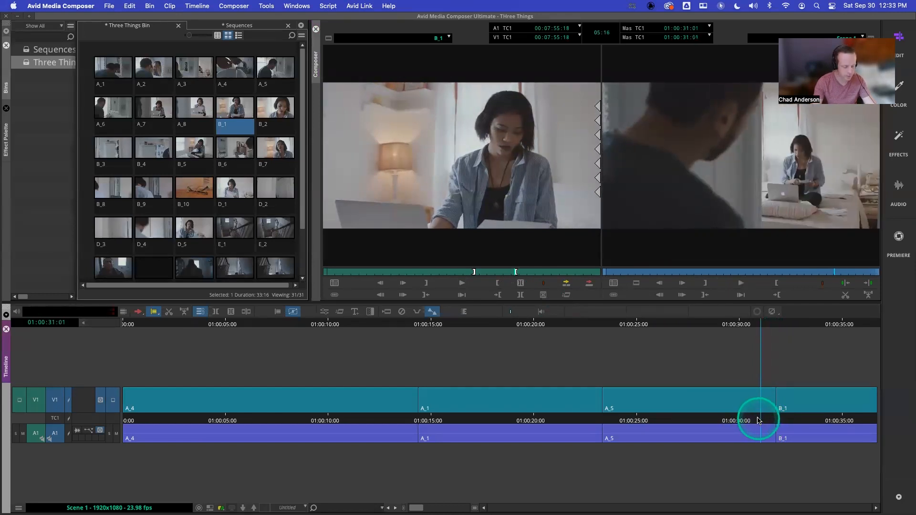
key(super+z)
click(359, 136)
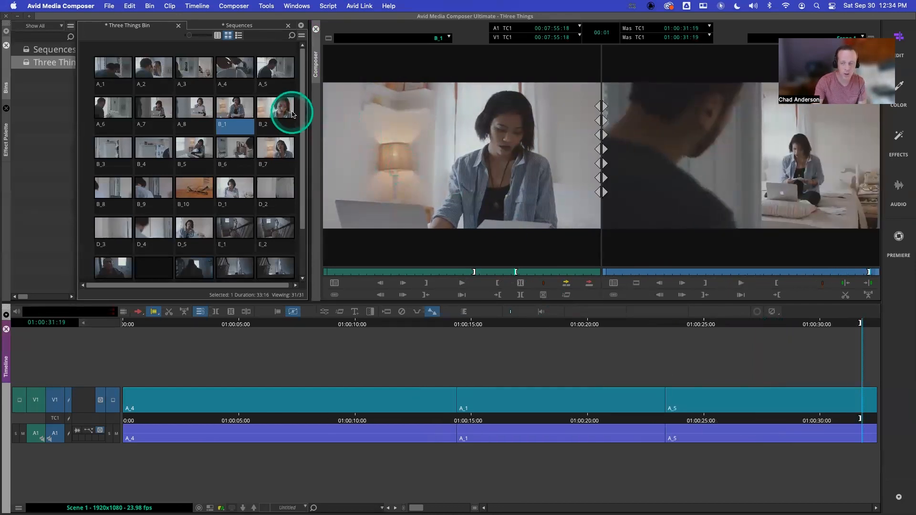
Load B_2 and mark it from 00:08:21:05 to 00:08:26:22, covering the woman resting her head on her hand
double_click(286, 112)
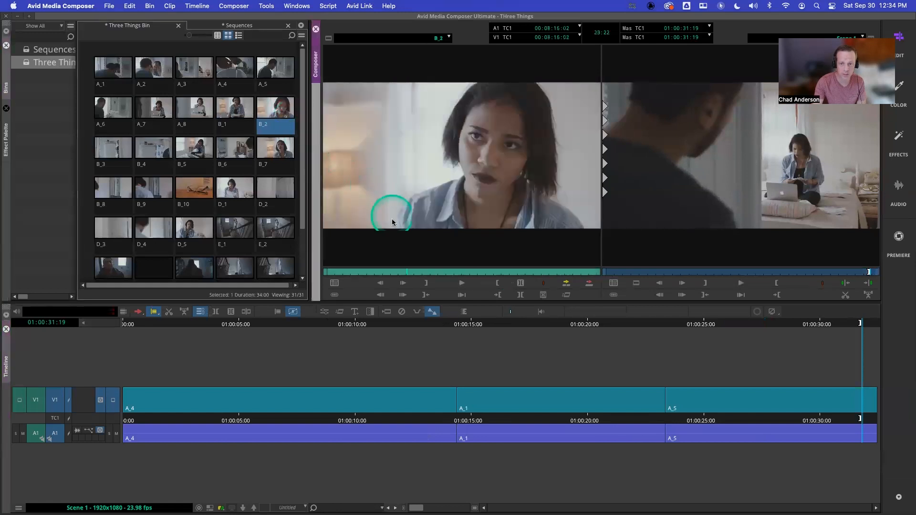
drag(393, 273, 449, 276)
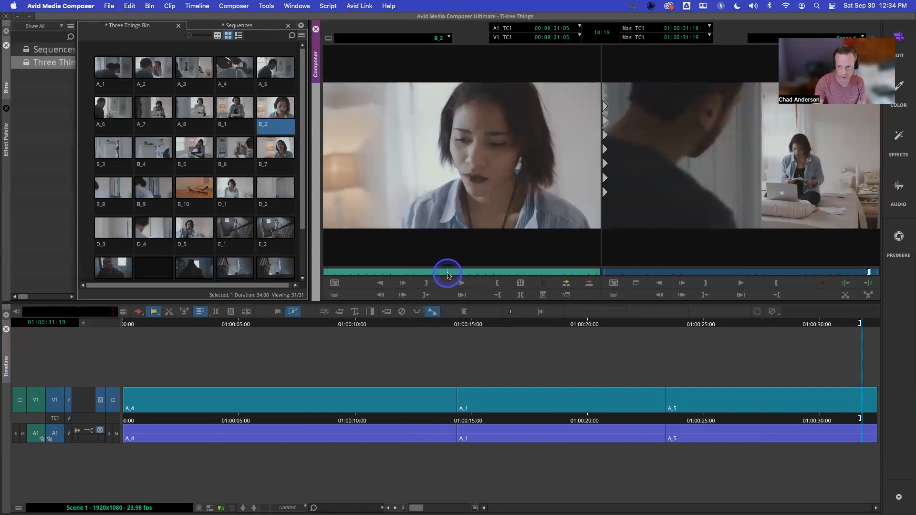
key(i)
key(space)
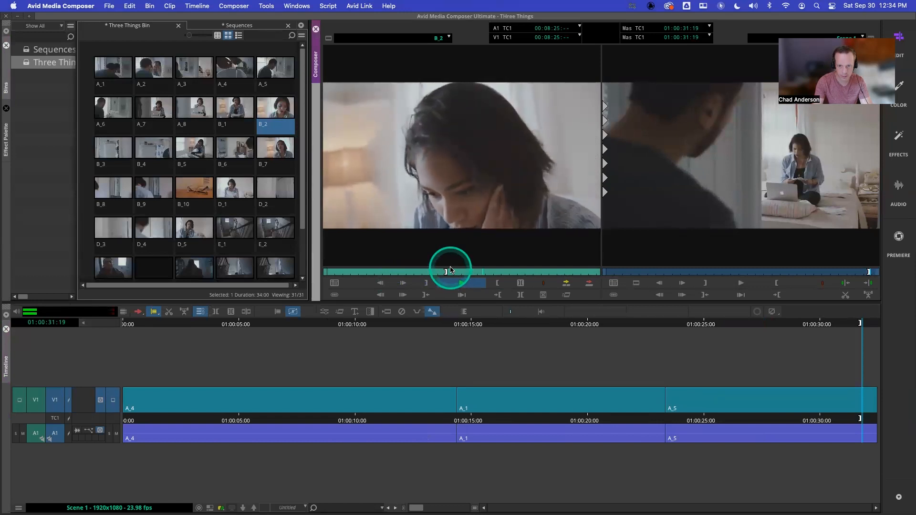
key(o)
key(space)
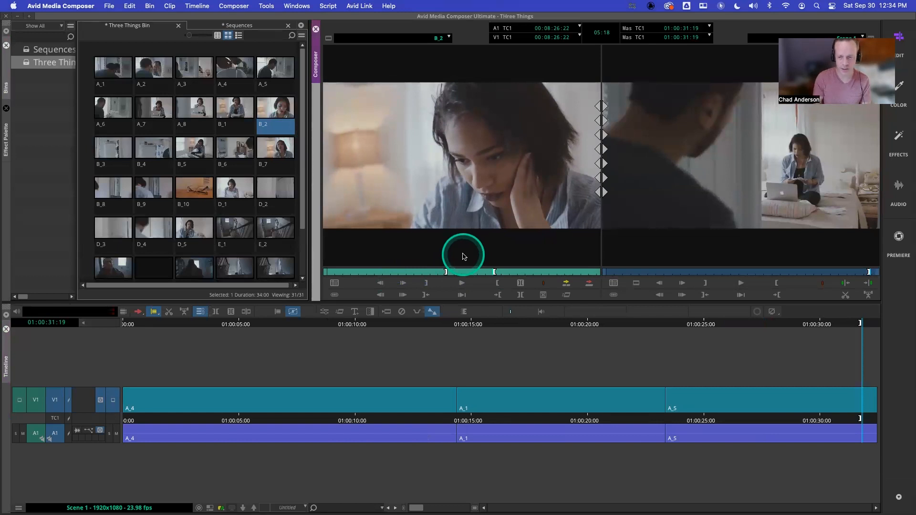
Try overwriting B_2 after A_5 from source in point 00:08:27:10, replay the cut, and undo the edit
key(space)
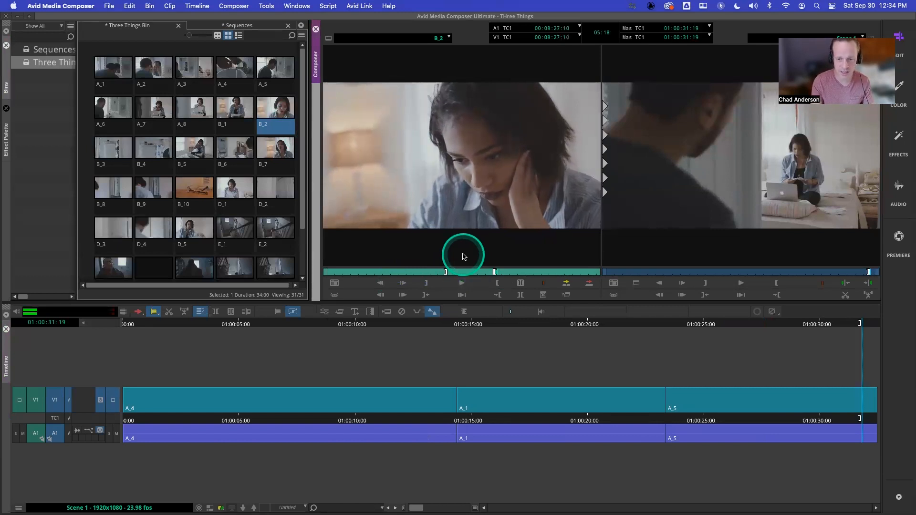
click(544, 276)
click(591, 286)
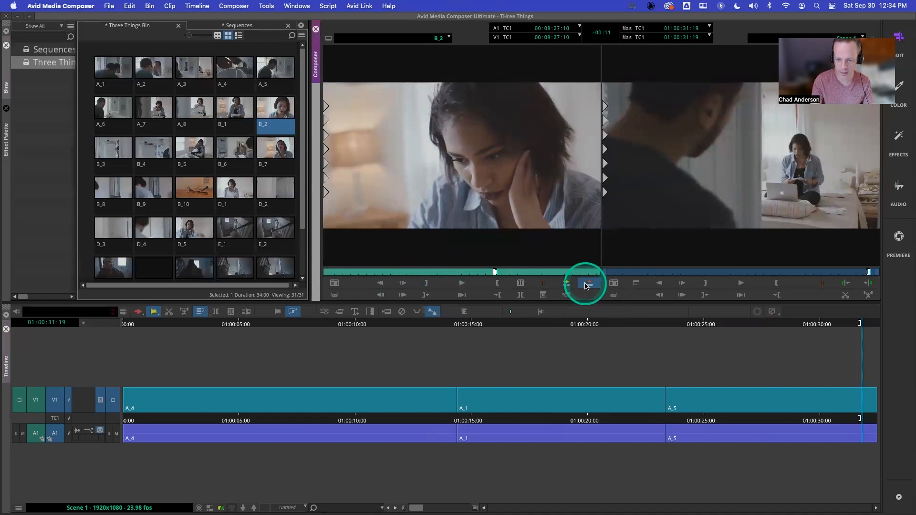
drag(705, 402, 649, 418)
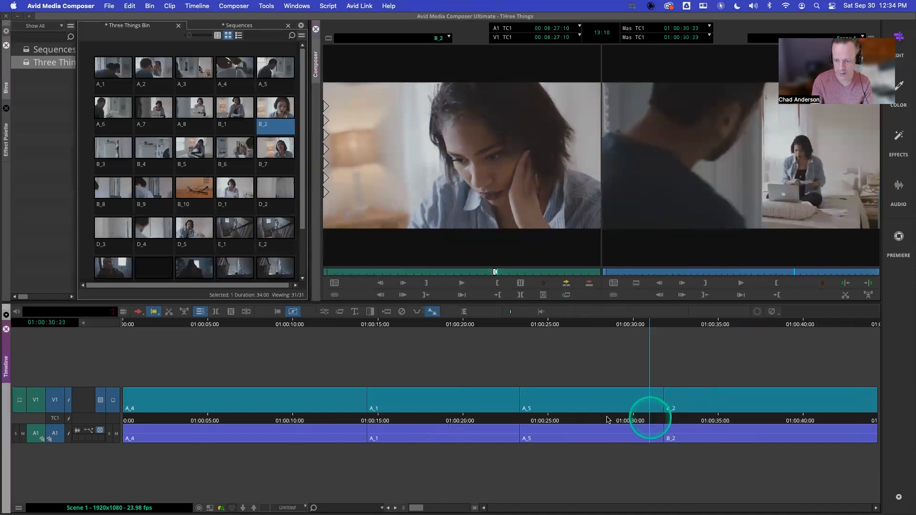
click(545, 416)
key(space)
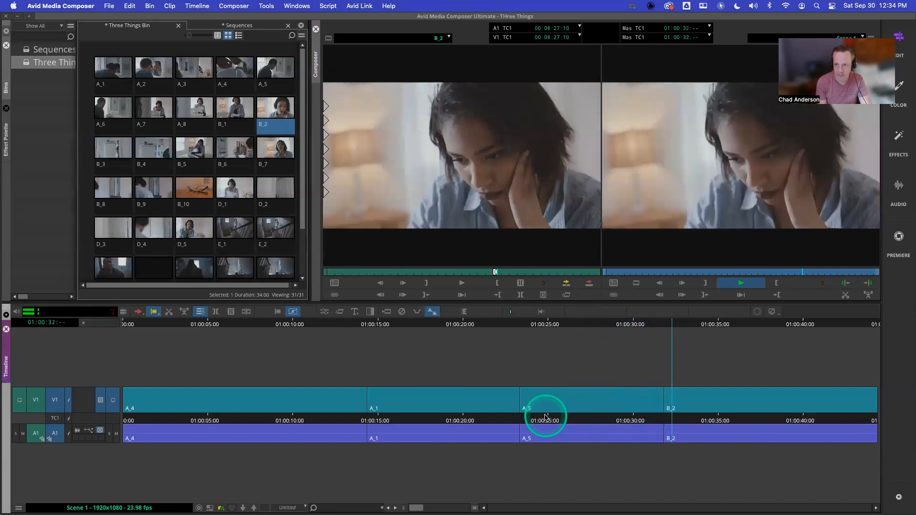
key(space)
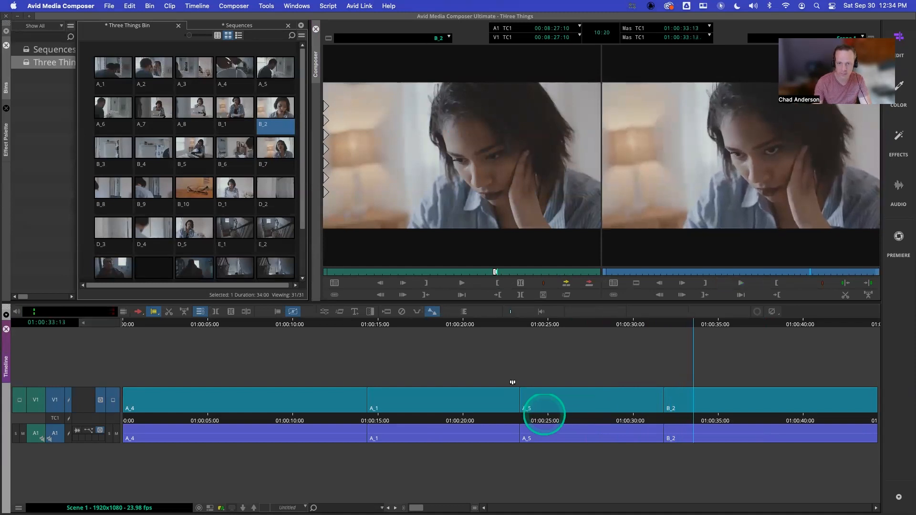
drag(474, 272, 432, 273)
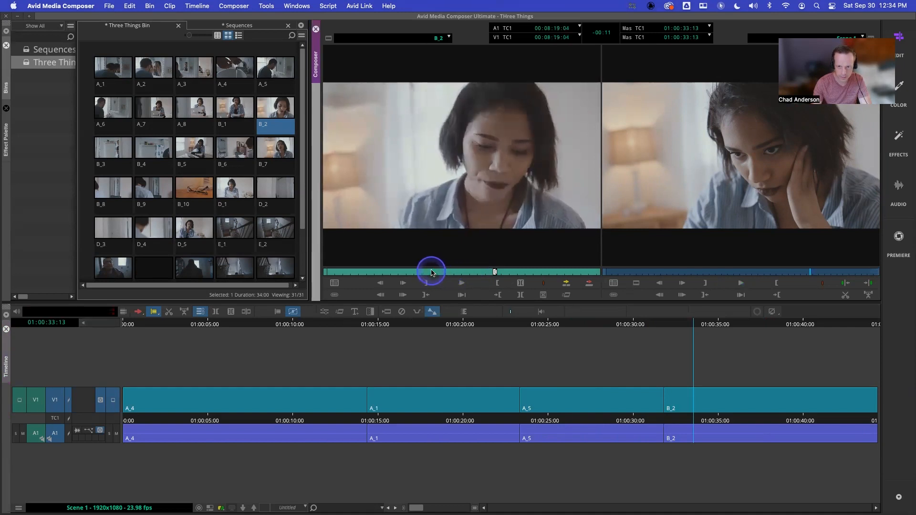
key(super+z)
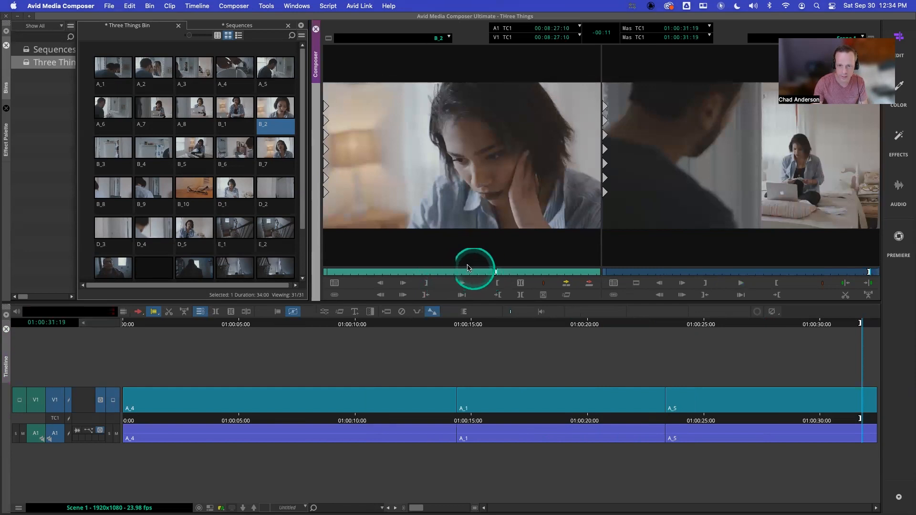
Mark B_2's in point at 00:08:20:04 and overwrite the marked section into the sequence at 01:00:31:19
drag(457, 273, 440, 280)
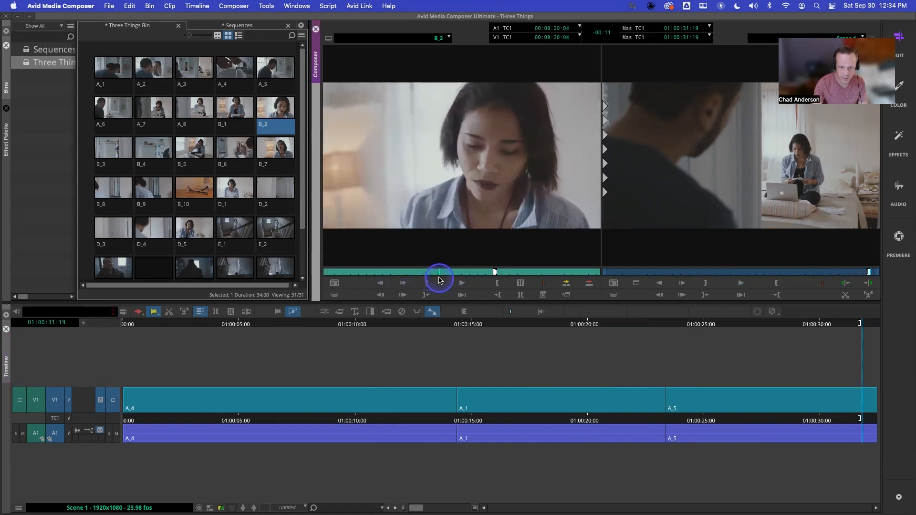
click(441, 282)
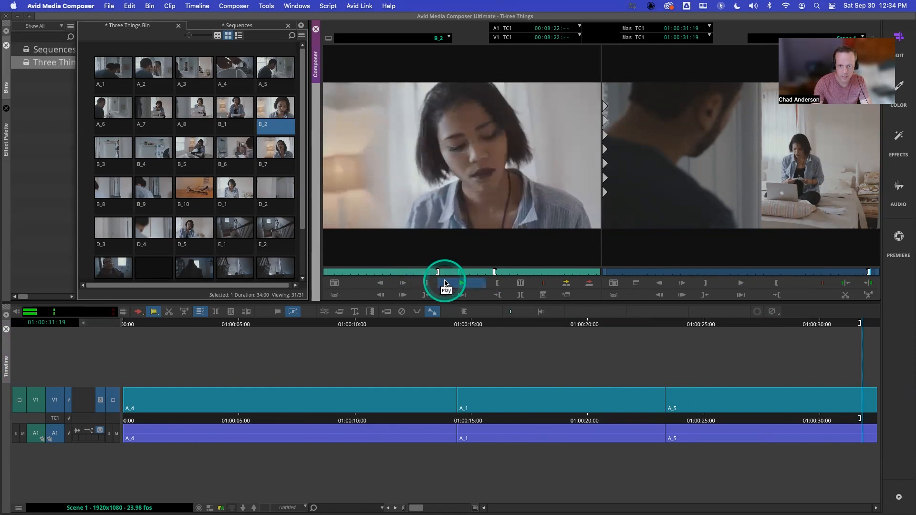
key(space)
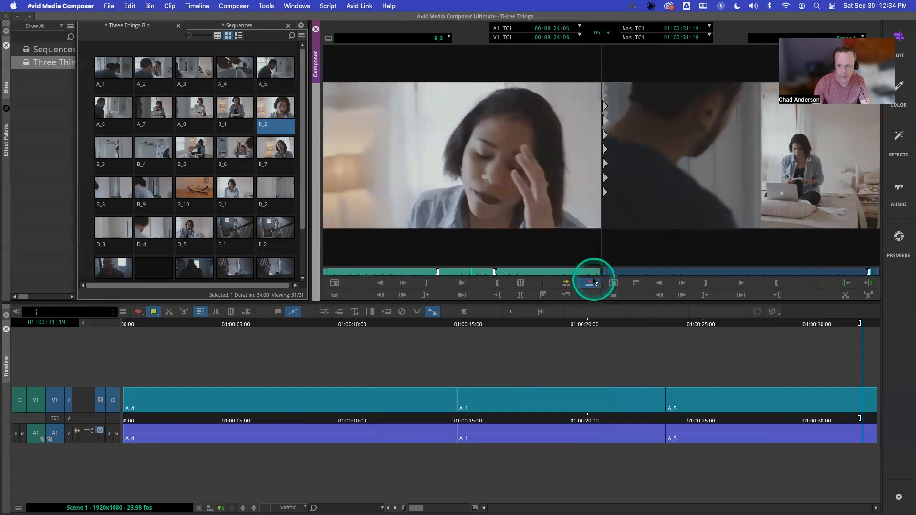
click(590, 284)
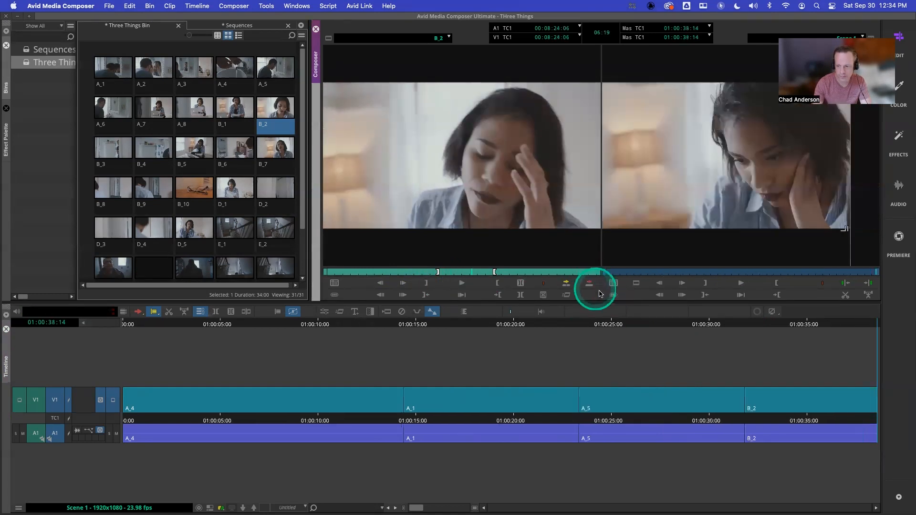
Replay the cut from A_5 into B_2 and mark the sequence's in point at 01:00:37:07 for the next shot
click(678, 420)
key(space)
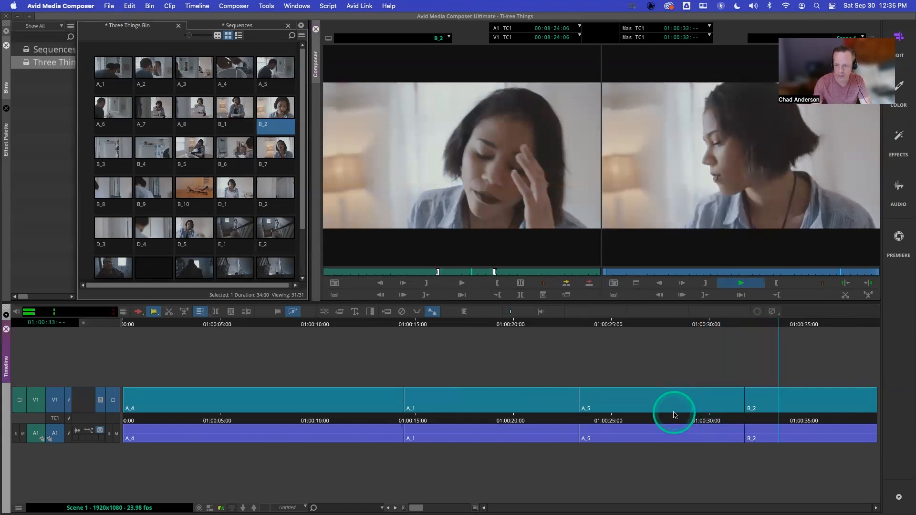
click(660, 418)
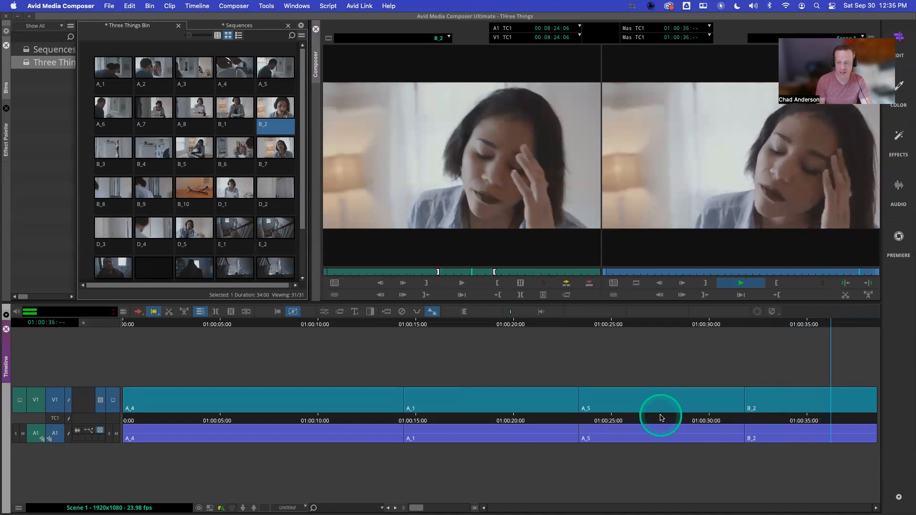
key(space)
key(space)
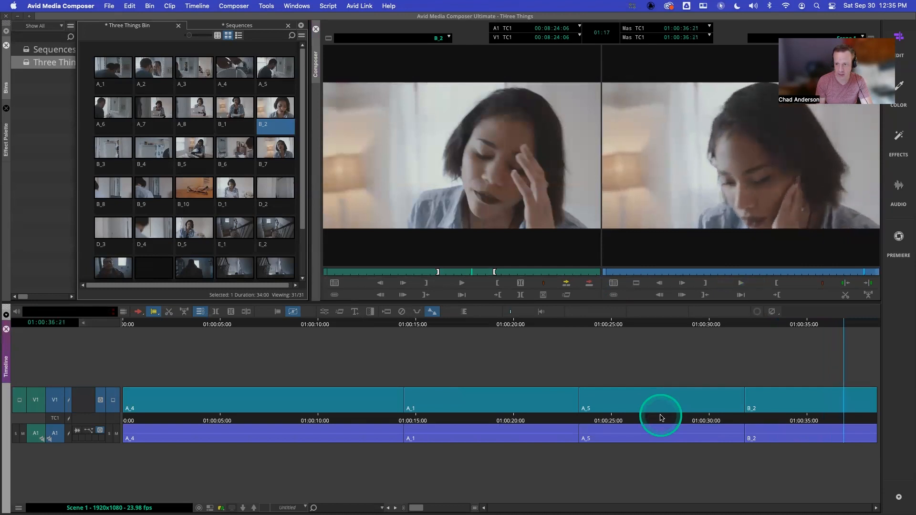
key(space)
key(space)
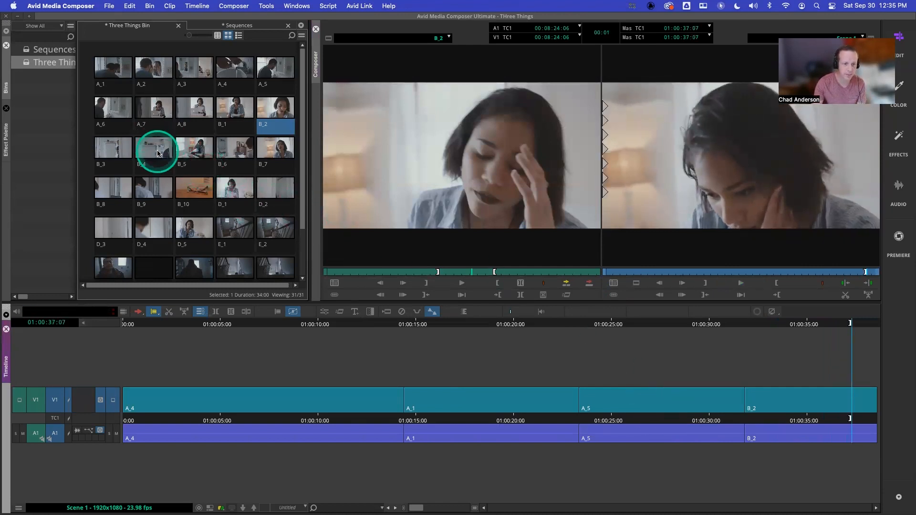
Load B_3 and mark in and out points around the man's standing performance, with the out point at 00:08:50:20
double_click(121, 152)
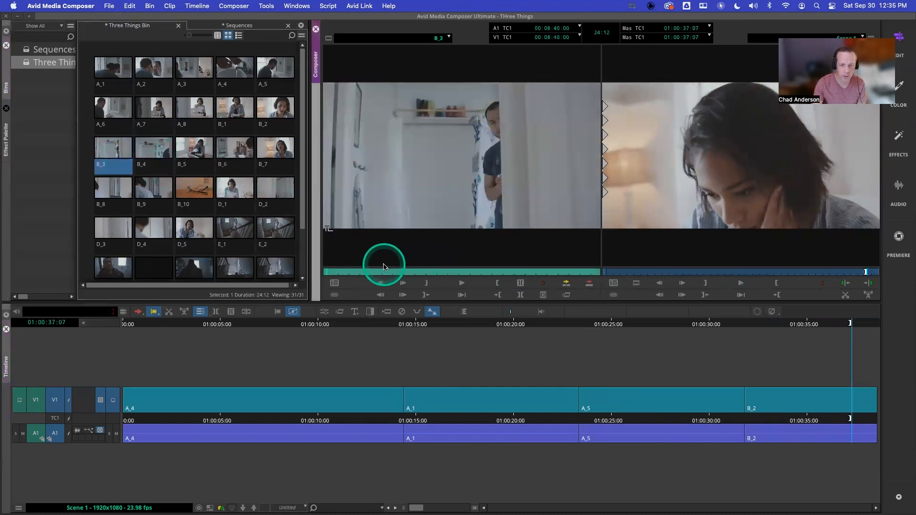
mouse_move(380, 273)
mouse_down()
mouse_move(396, 273)
mouse_move(348, 273)
mouse_move(367, 273)
mouse_up()
key(space)
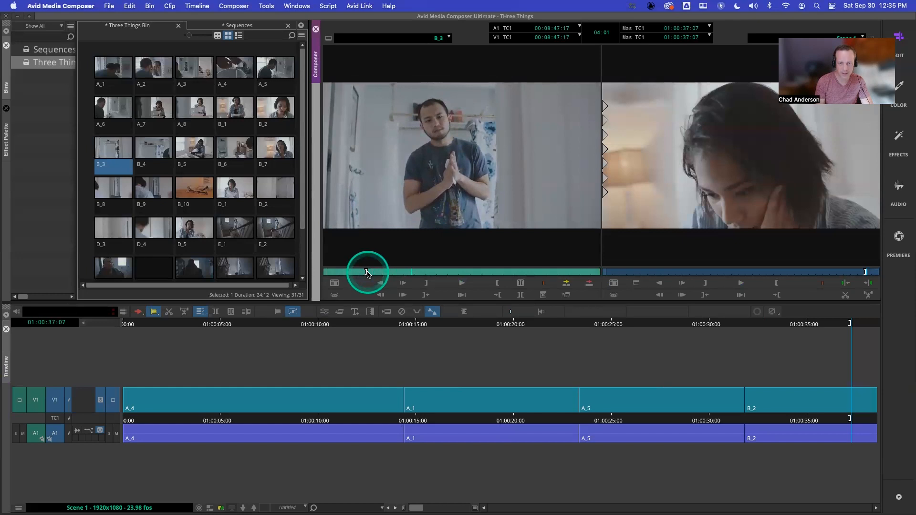
key(space)
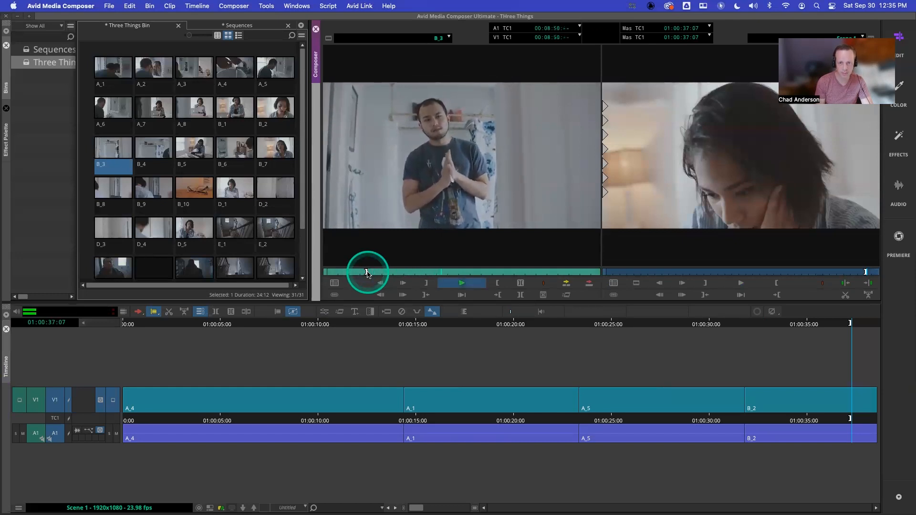
key(space)
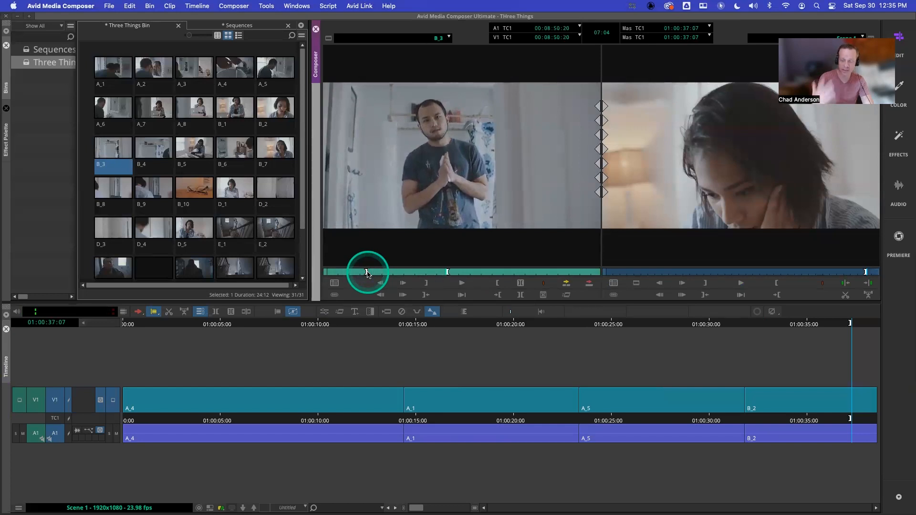
Overwrite B_3 into the sequence at 01:00:37:07, and replay from 01:00:30:16 to mark an in point within B_3
click(589, 282)
click(642, 408)
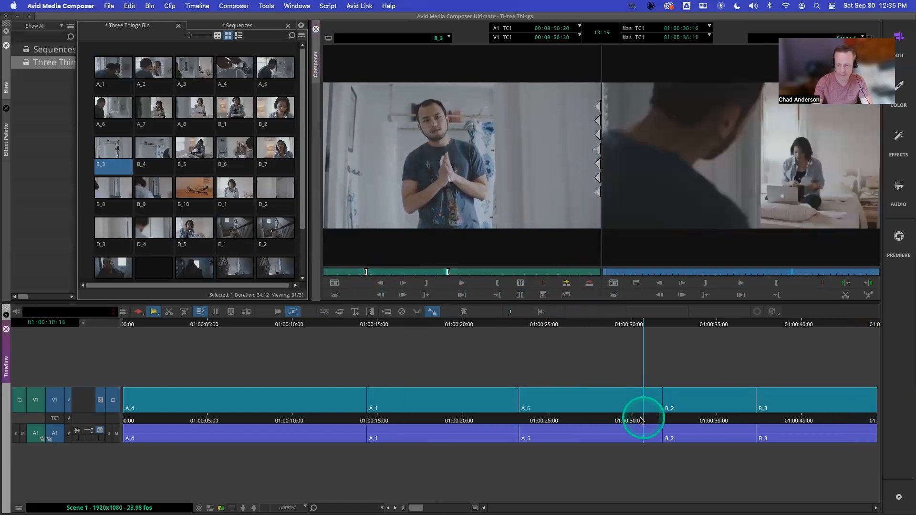
key(space)
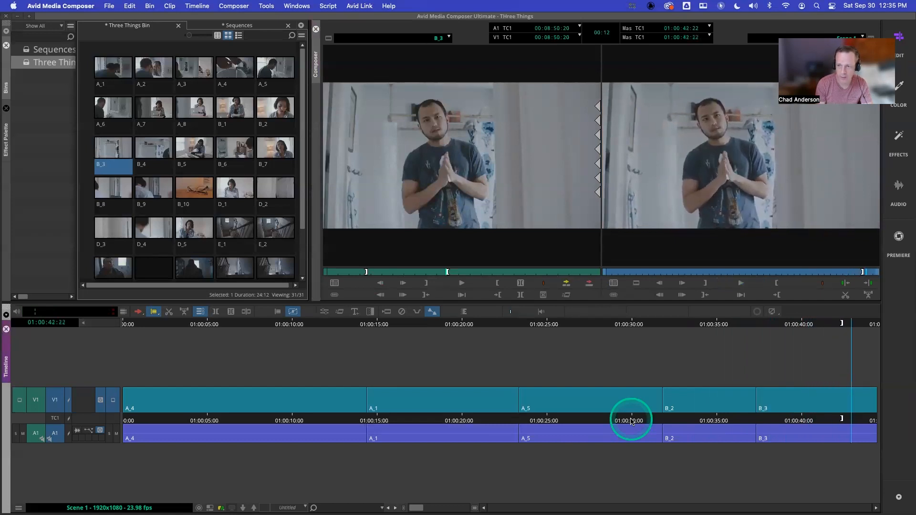
drag(739, 421, 718, 415)
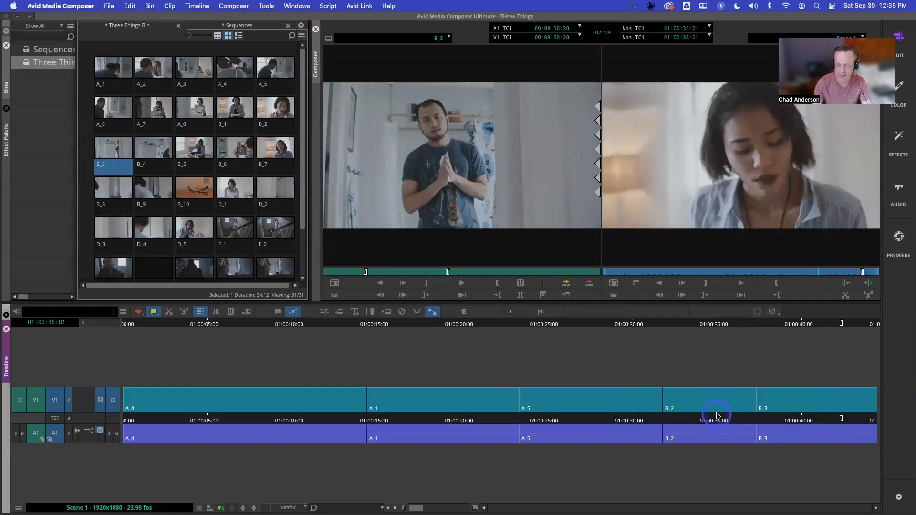
Replay the sequence from 01:00:35:01 through B_2 and re-mark the in point slightly earlier within B_3
key(space)
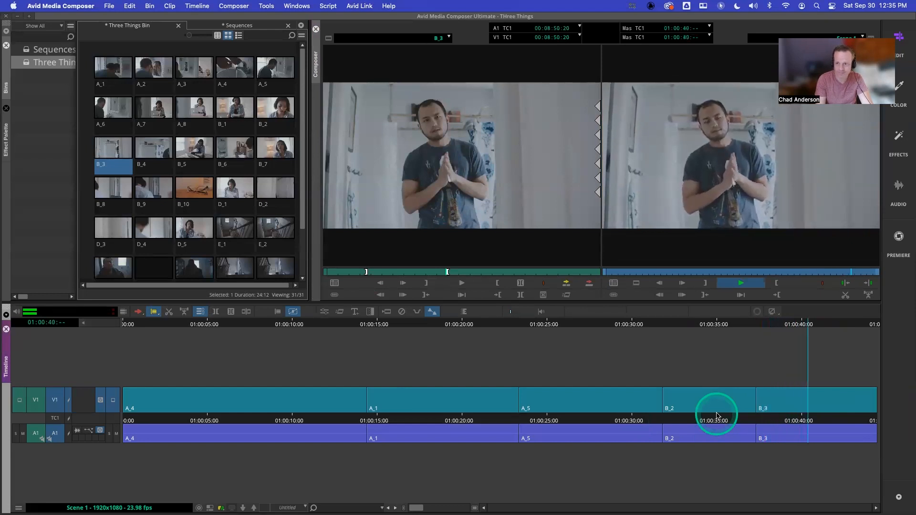
key(o)
key(space)
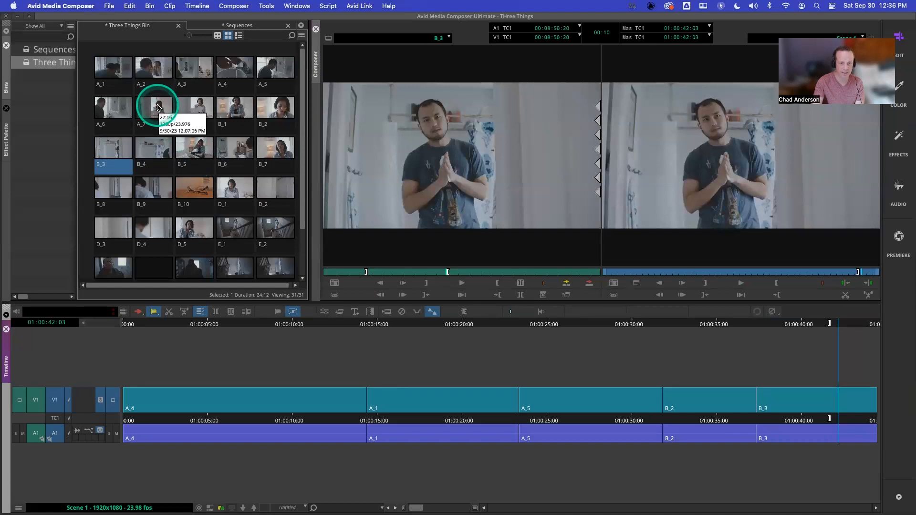
Load A_7 and mark in and out points around the woman's reaction after the man leaves frame, with the out point at 00:06:49:13
drag(158, 105, 357, 215)
mouse_move(385, 273)
mouse_down()
mouse_move(469, 273)
mouse_move(386, 273)
mouse_up()
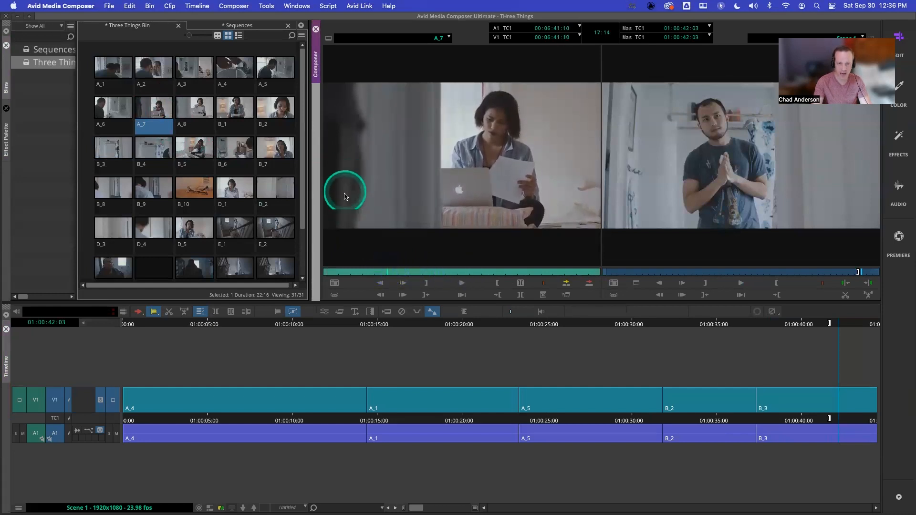
click(385, 273)
mouse_move(385, 273)
mouse_down()
mouse_move(461, 273)
mouse_move(402, 270)
mouse_up()
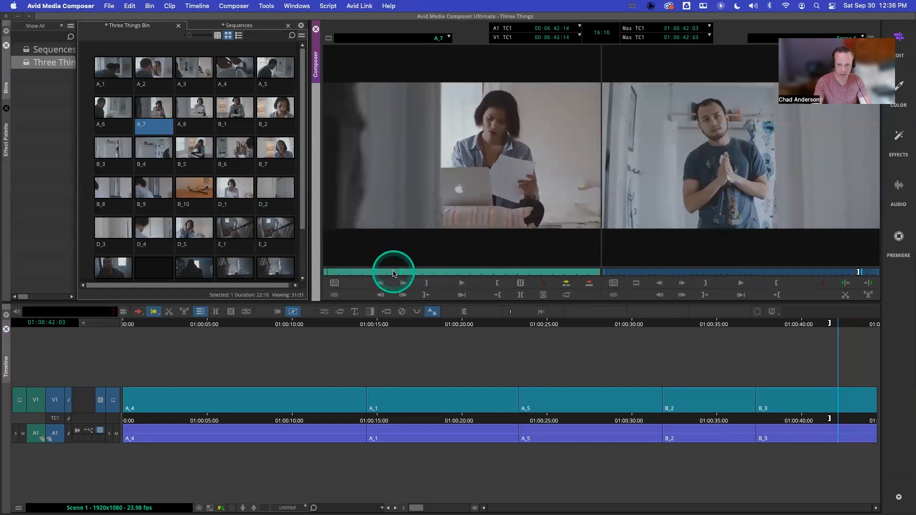
click(390, 273)
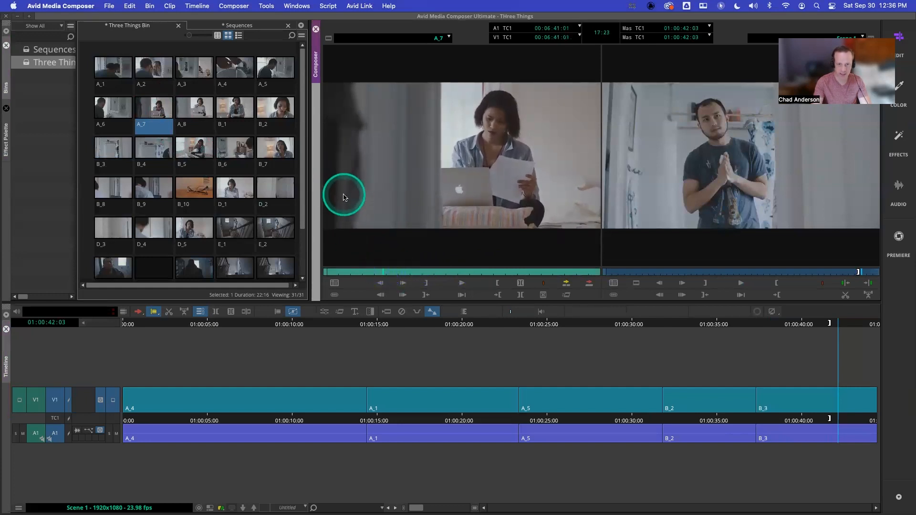
key(space)
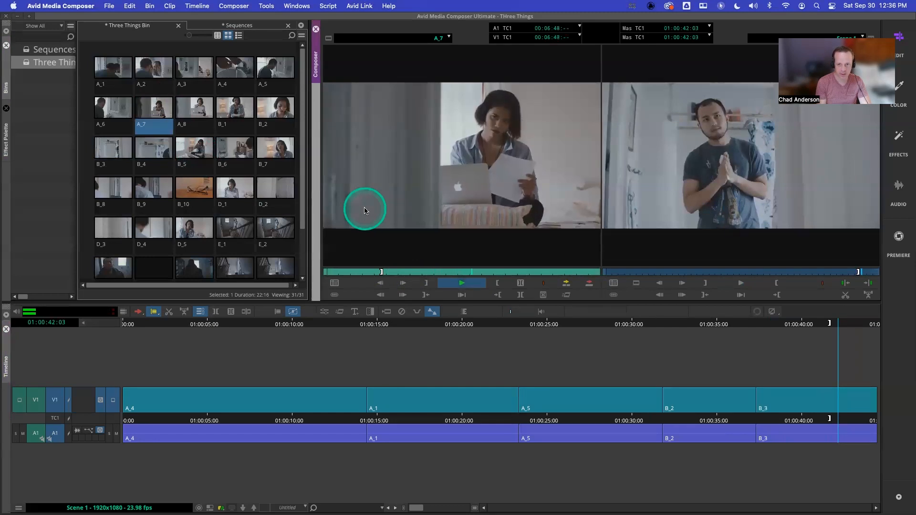
key(space)
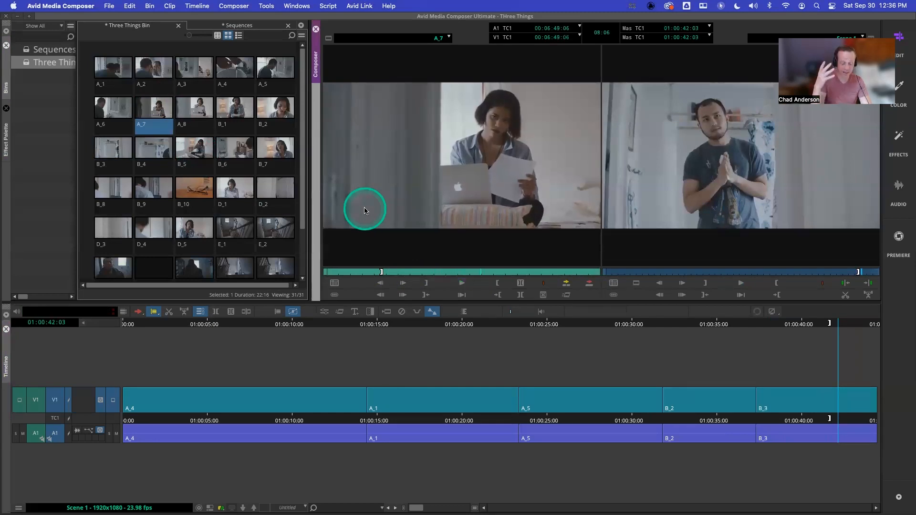
key(space)
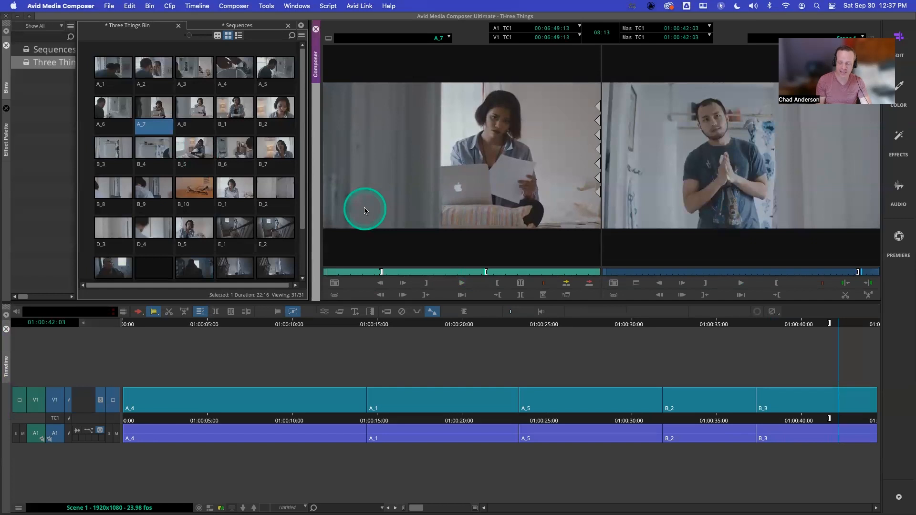
Overwrite A_7 into the sequence at the in point within B_3, replay from A_5, and mark an in point at 01:00:50:06
click(589, 280)
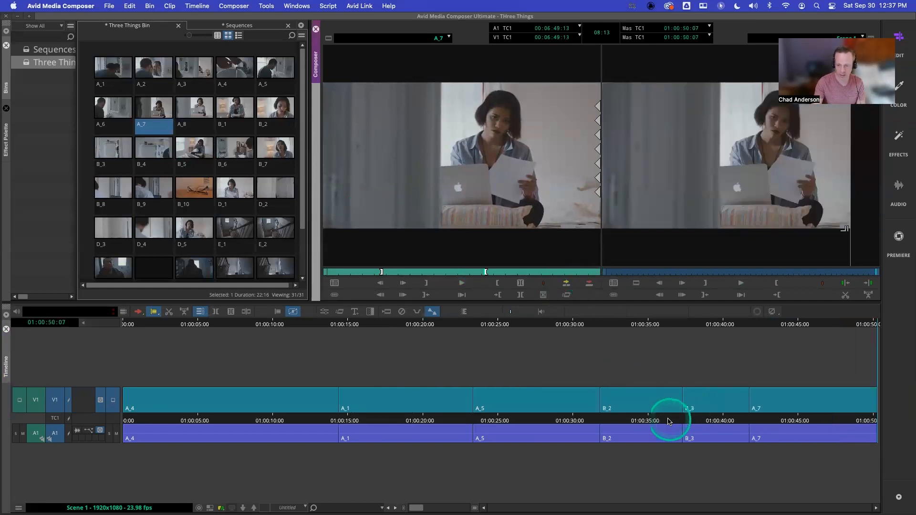
click(580, 422)
click(547, 422)
key(space)
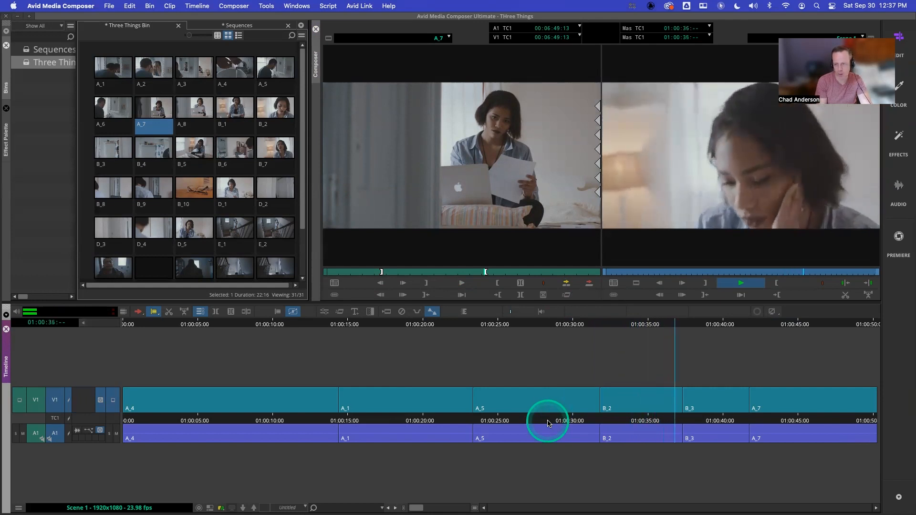
key(space)
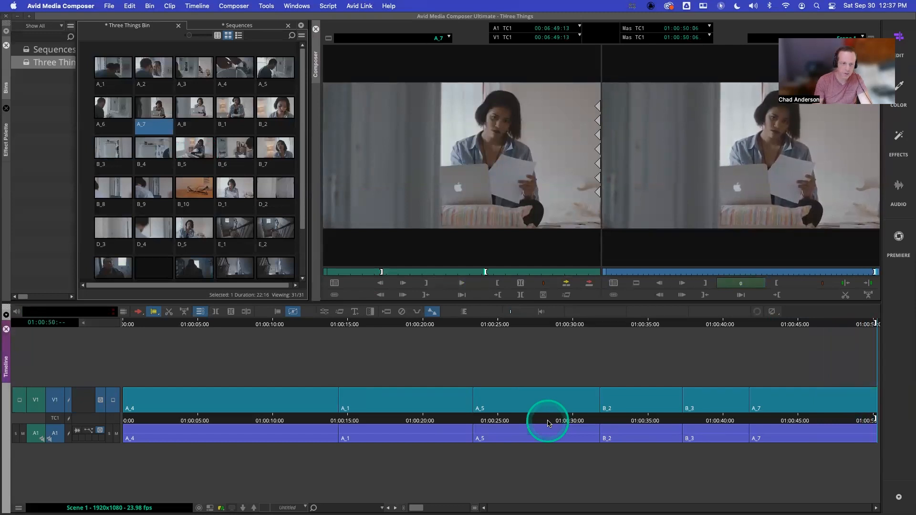
Load A_6 and scrub through the man's action to assess it as the next shot
double_click(117, 109)
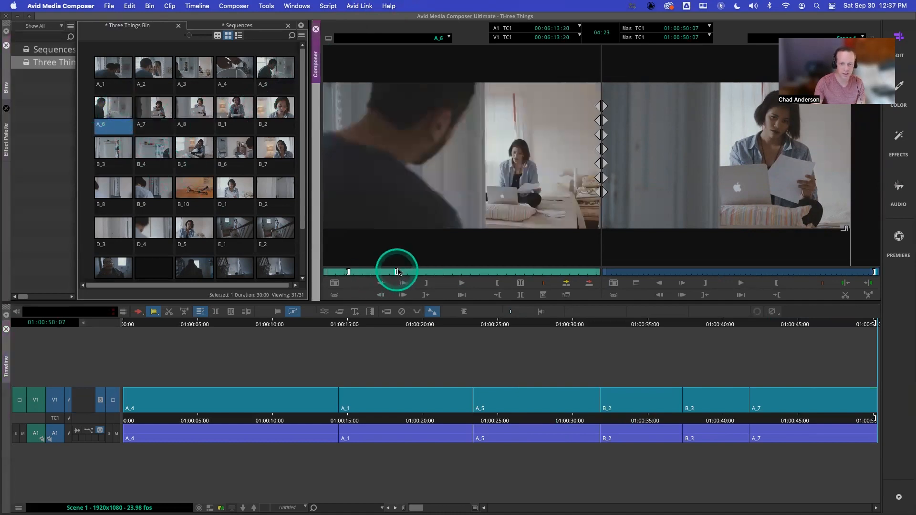
drag(400, 272, 471, 274)
drag(477, 273, 471, 273)
Load A_5 and mark in and out points around the man walking towards the bedroom, with the out point at 00:05:52:19
drag(279, 73, 475, 272)
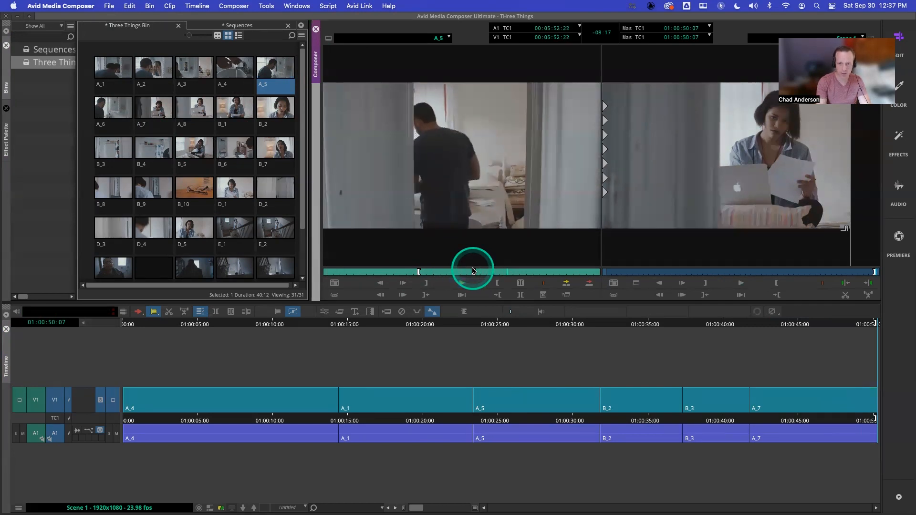
key(Left)
key(Left)
key(Left)
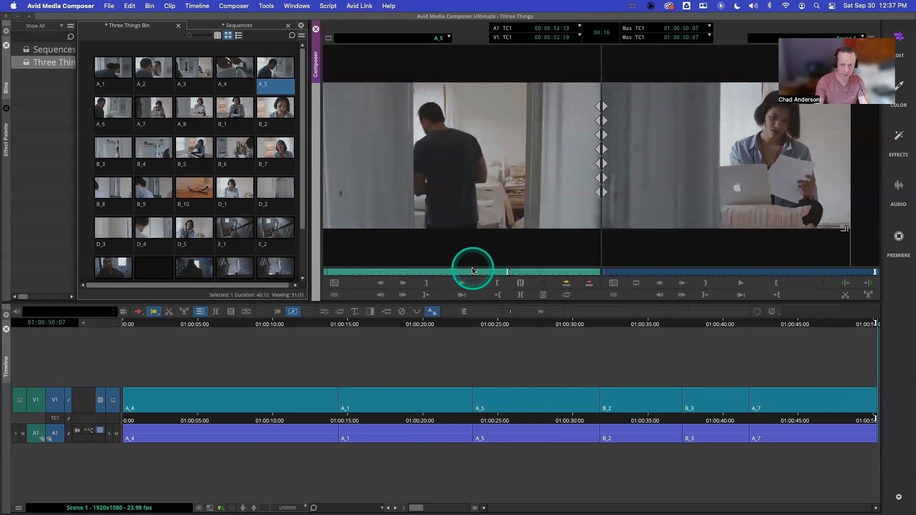
click(474, 271)
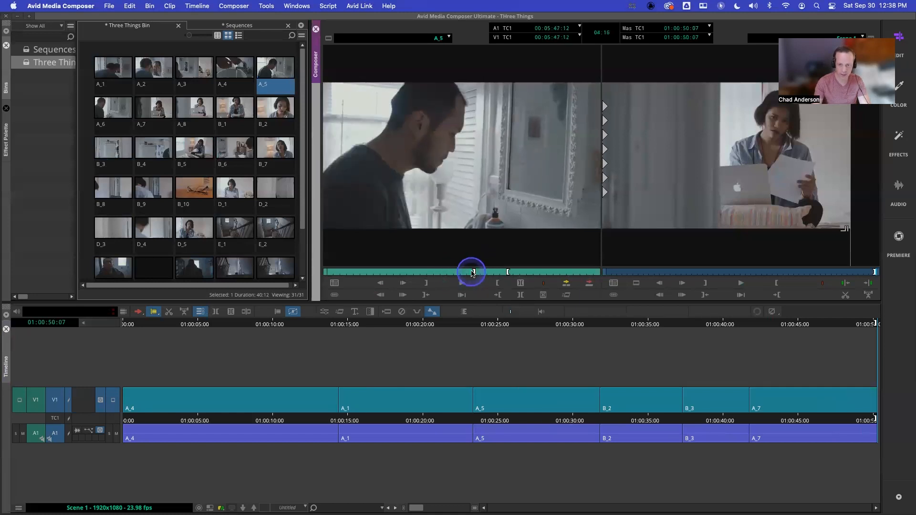
drag(475, 273, 502, 273)
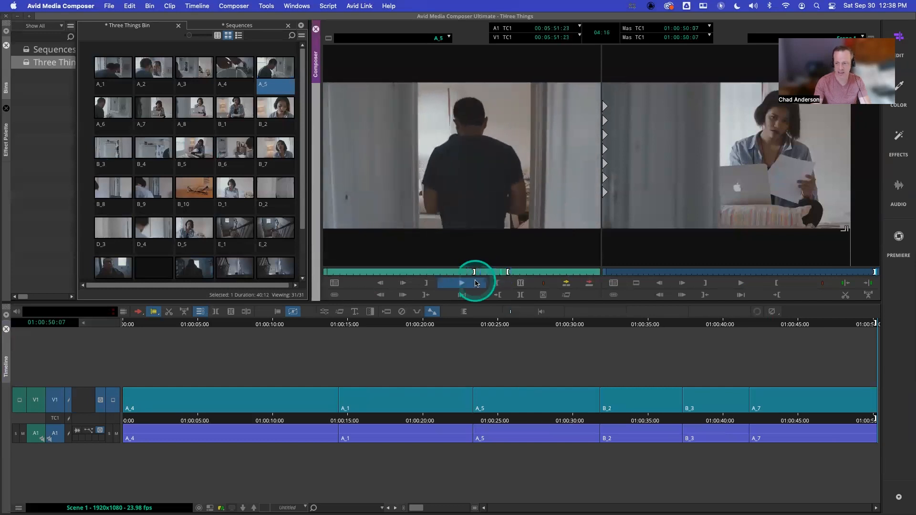
Add the marked A_5 section after A_7, replay from 01:00:36:09, and mark an in point at the sequence's end
click(566, 295)
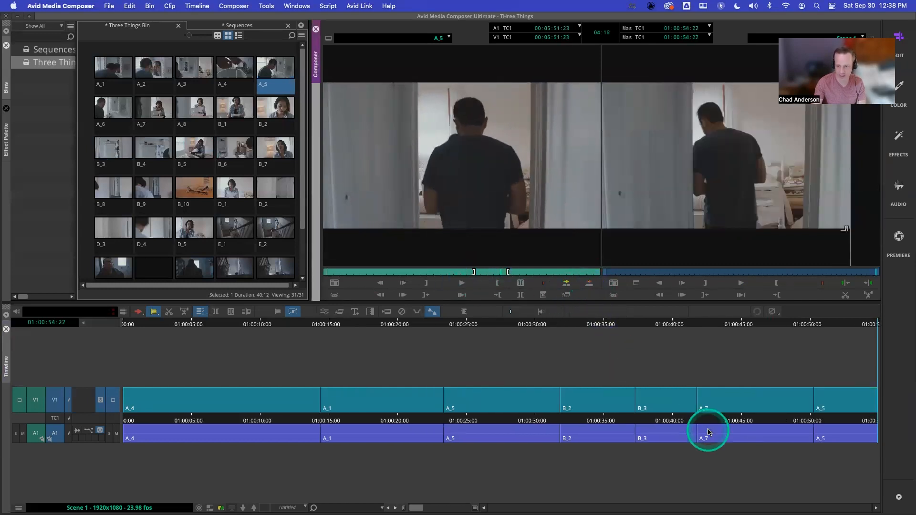
click(624, 415)
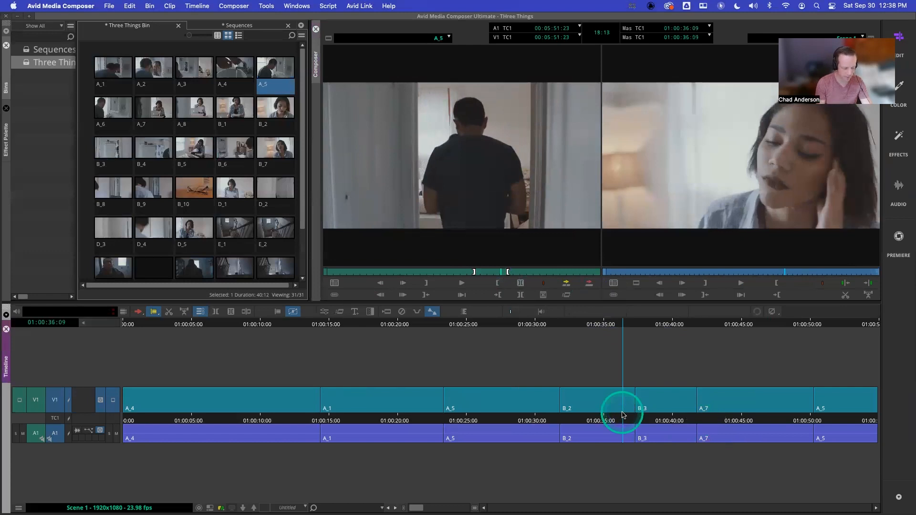
key(space)
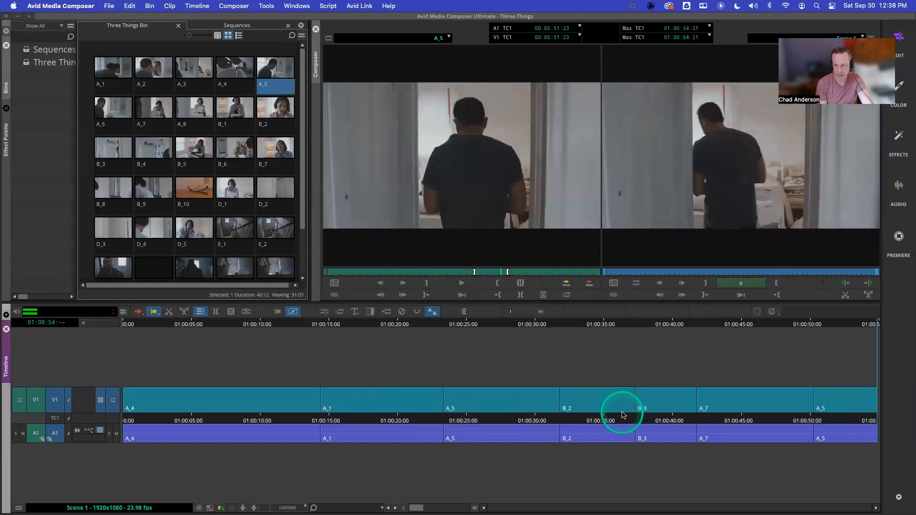
click(342, 199)
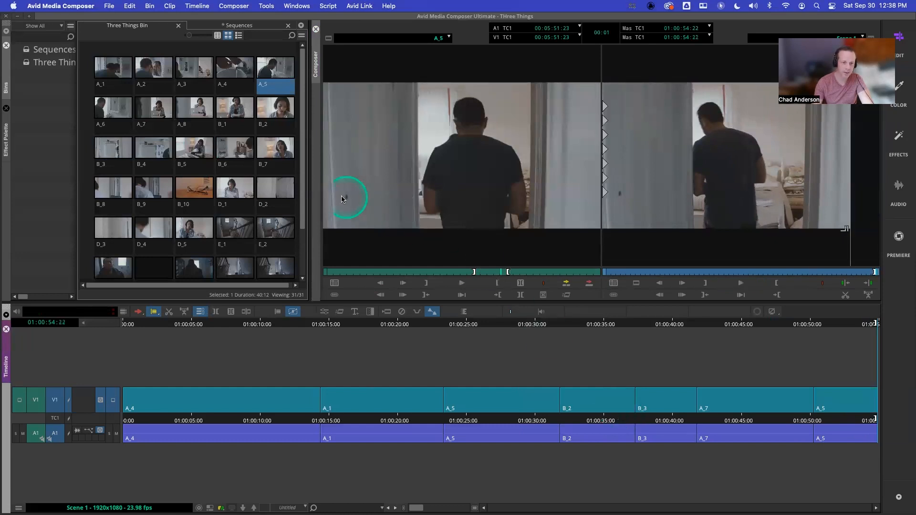
Check B_8, then load B_6 and mark the man's entrance into the bedroom from 00:10:08:09 to 00:10:15:17
double_click(122, 187)
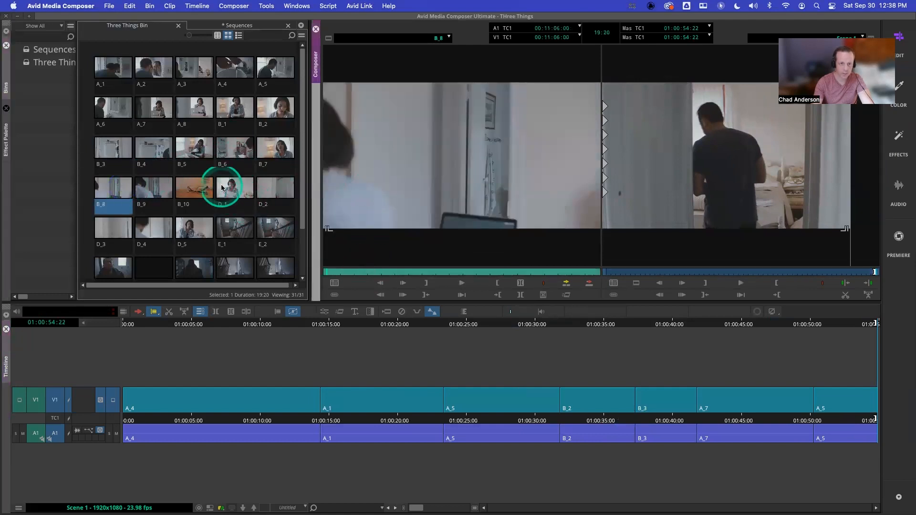
double_click(234, 152)
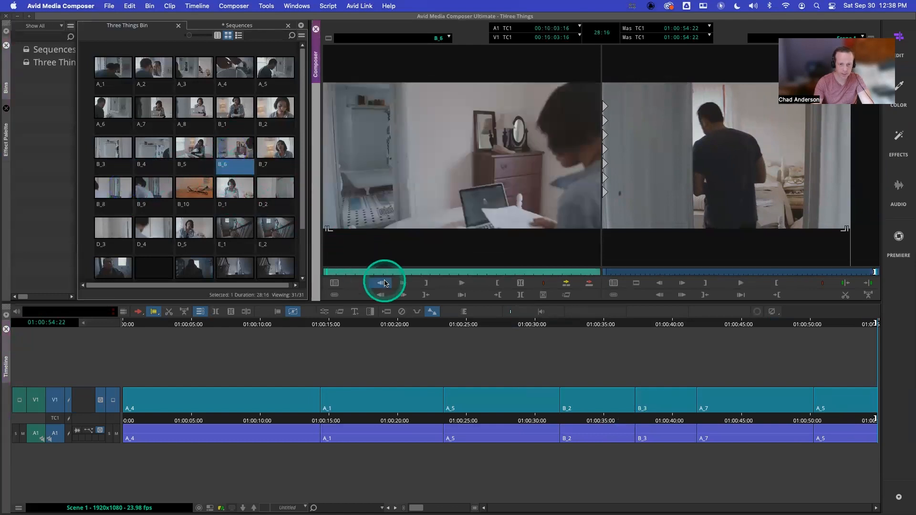
drag(365, 271, 372, 273)
click(448, 141)
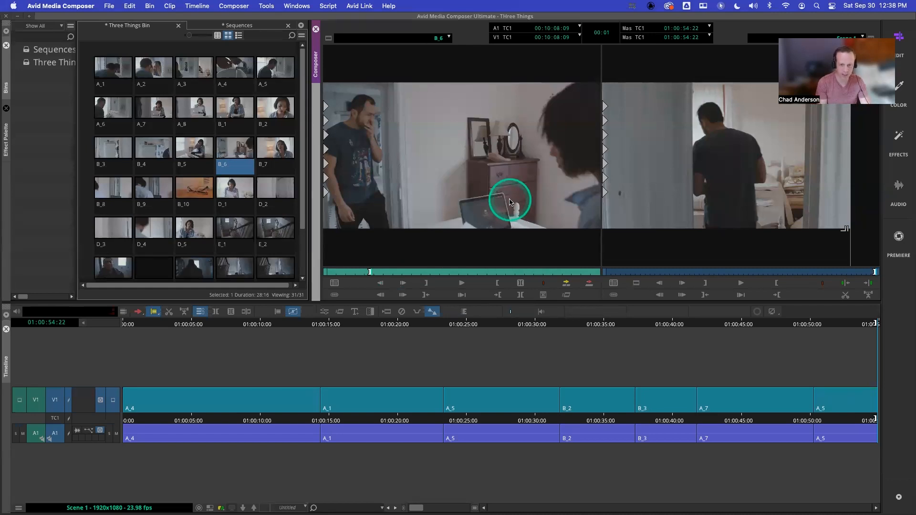
key(space)
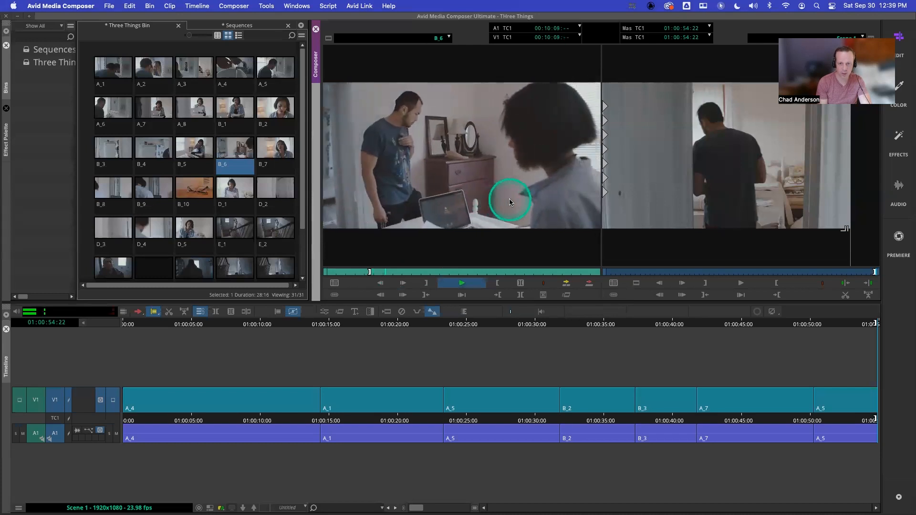
key(space)
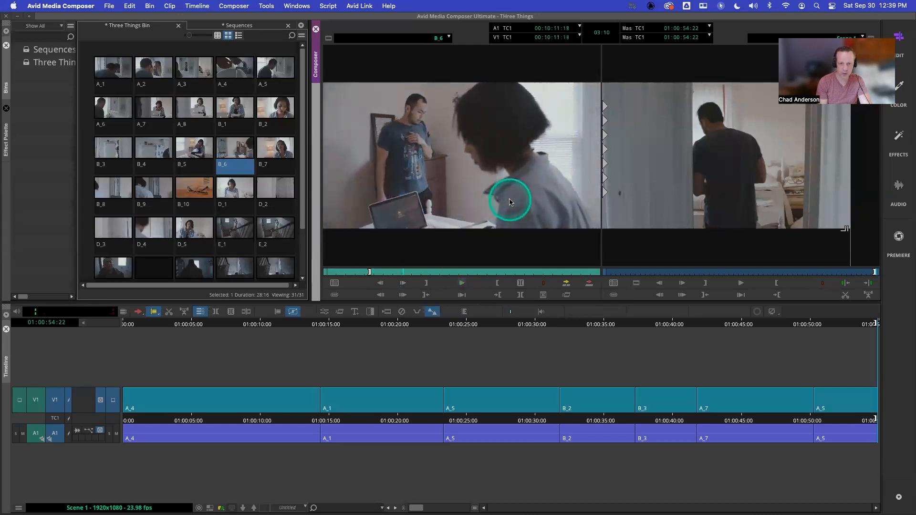
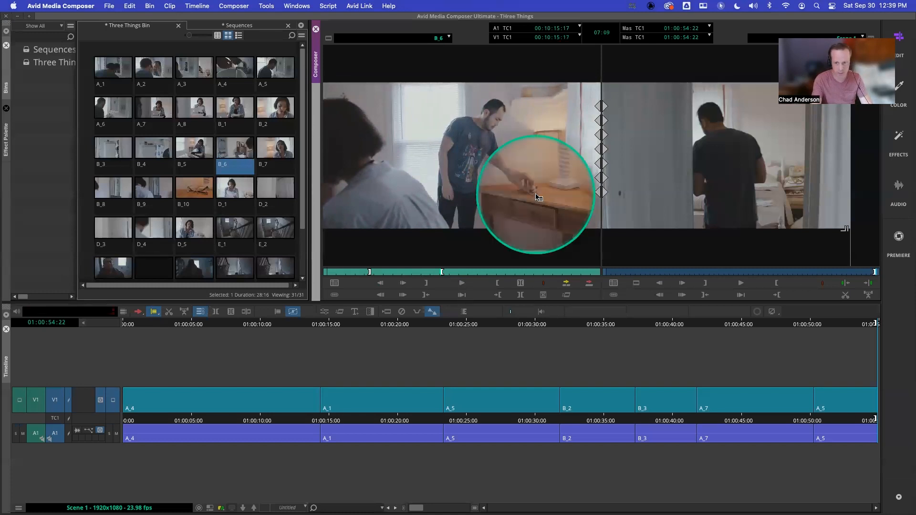
Splice B_6 into the sequence at 01:00:54:21 and replay the cut from A_5 into B_6
click(565, 284)
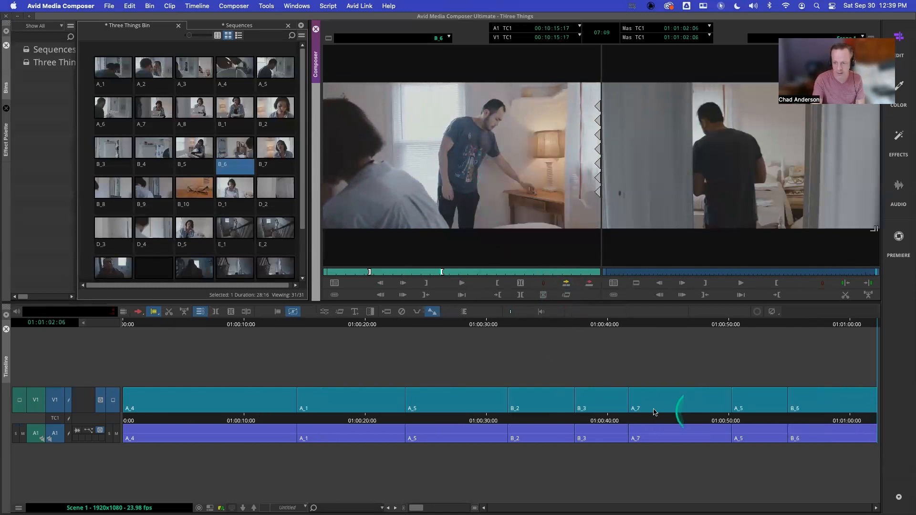
click(677, 418)
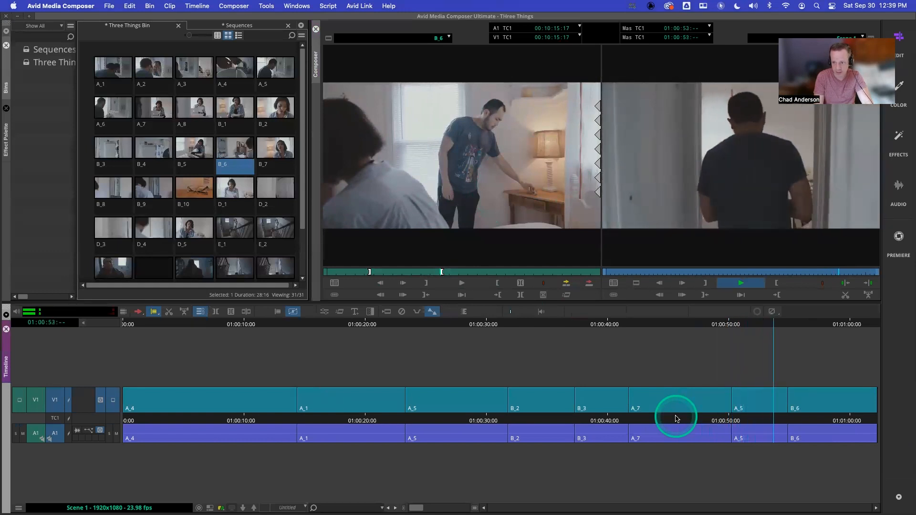
key(space)
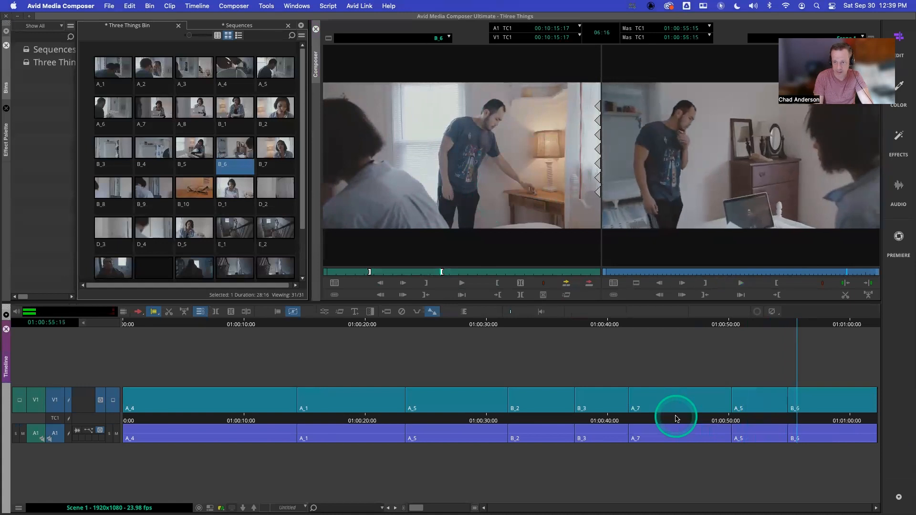
click(773, 419)
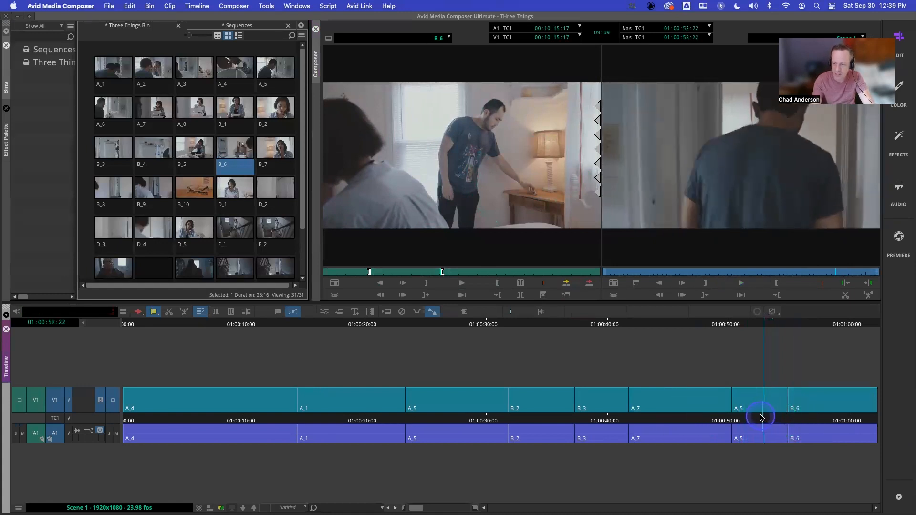
click(760, 419)
key(space)
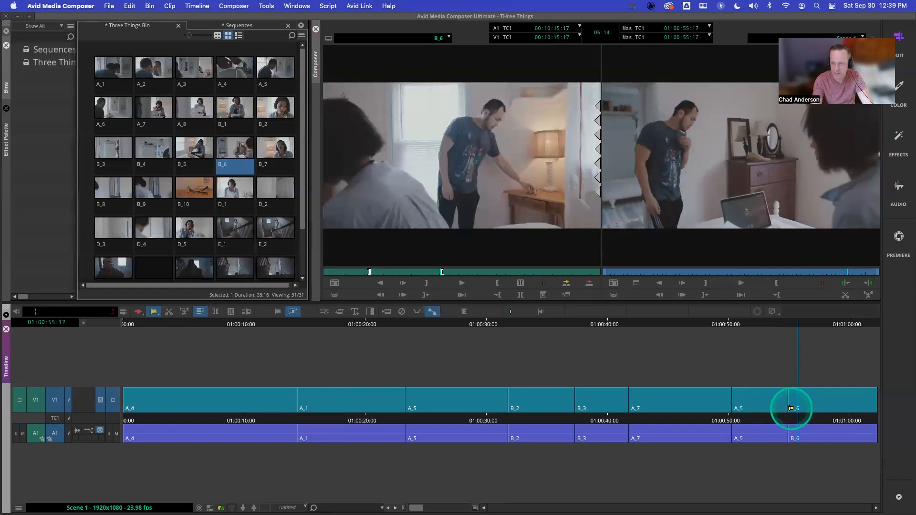
Trim 10 frames off the head of B_6 at the cut from A_5 and loop playback to check it
click(789, 407)
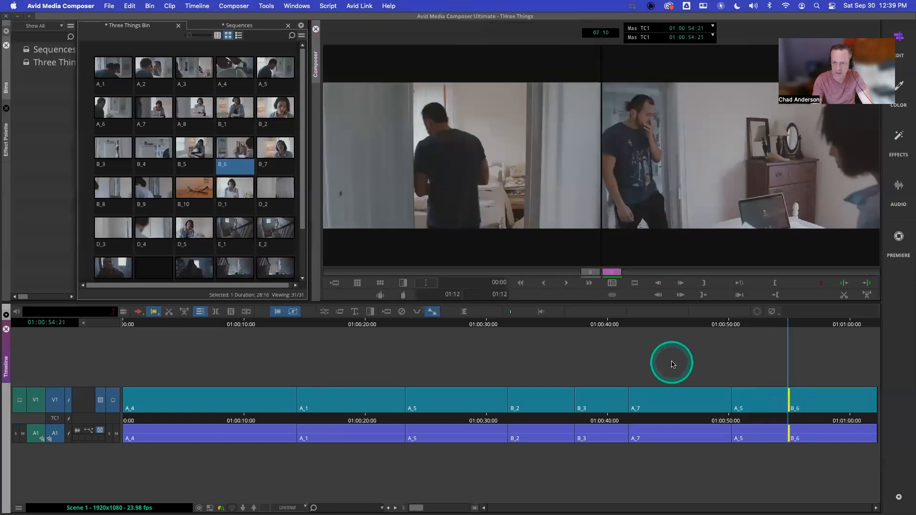
click(587, 285)
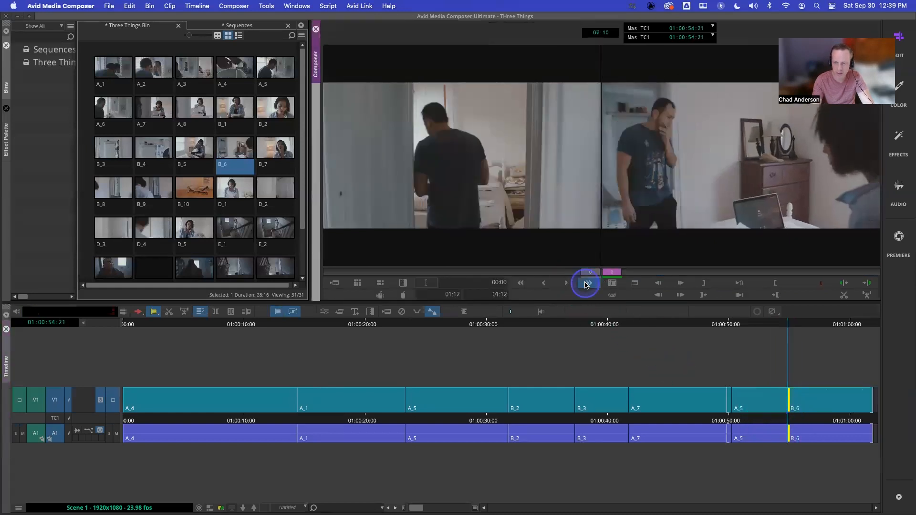
click(748, 285)
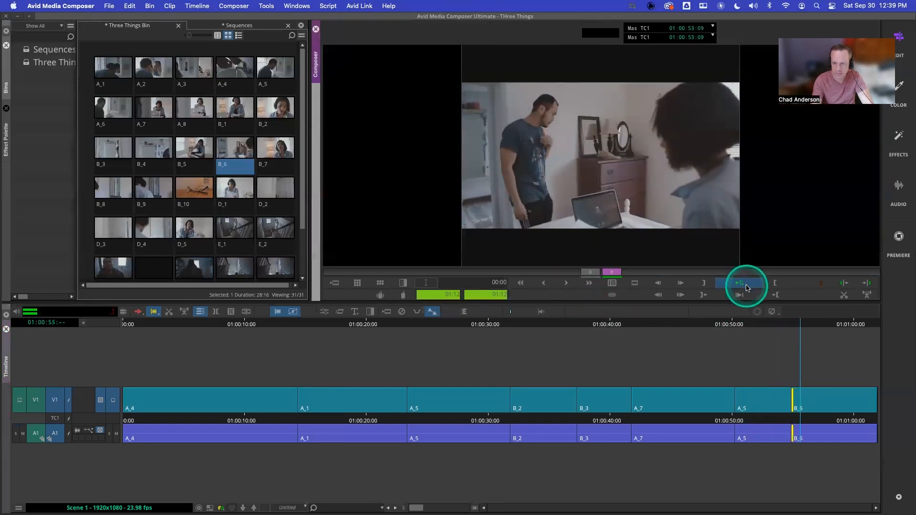
click(747, 286)
click(567, 284)
click(568, 283)
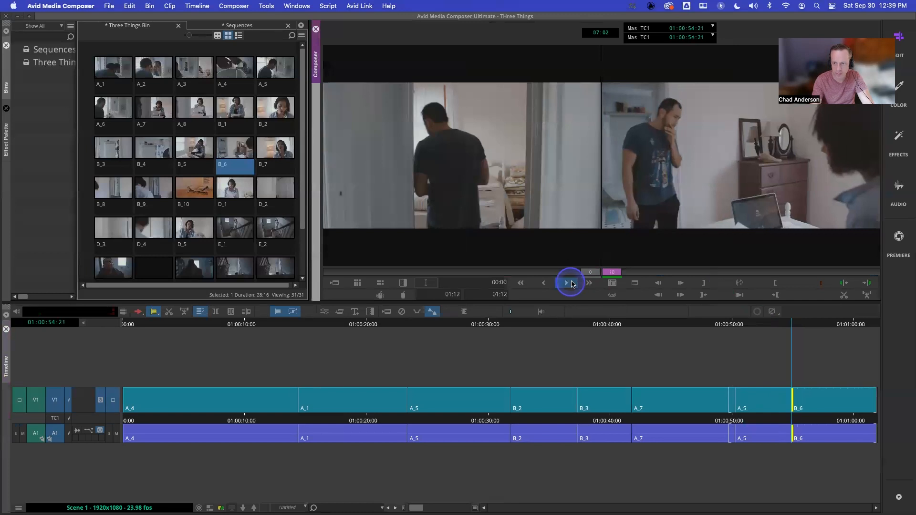
click(740, 284)
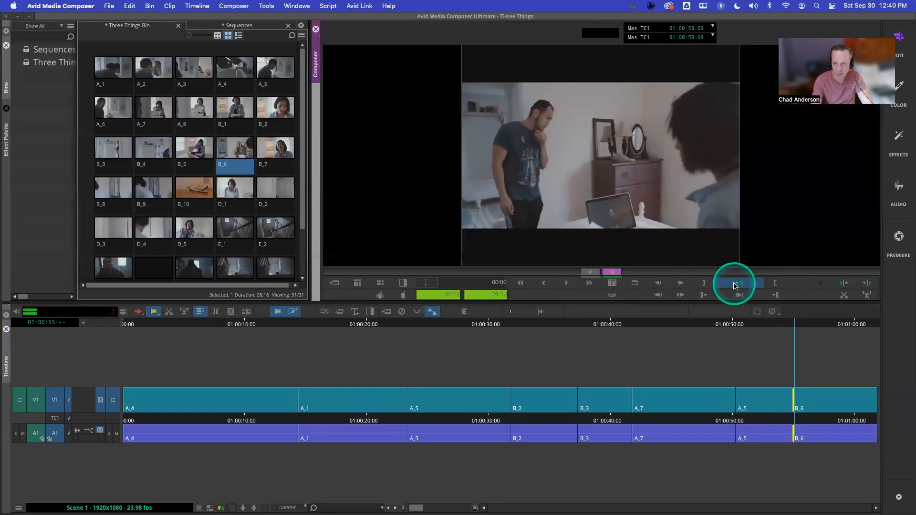
click(735, 285)
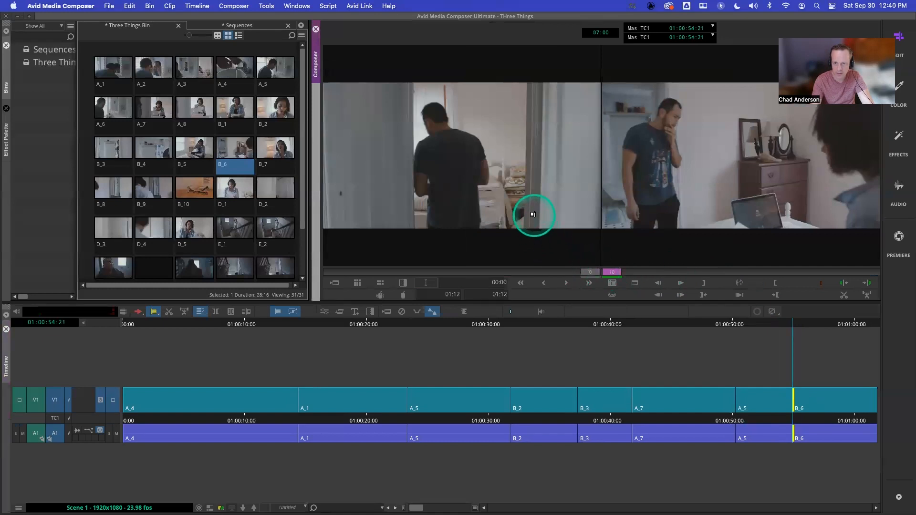
Trim three frames off the tail of A_5 before B_6 and check the cut in loop playback
click(544, 283)
click(545, 283)
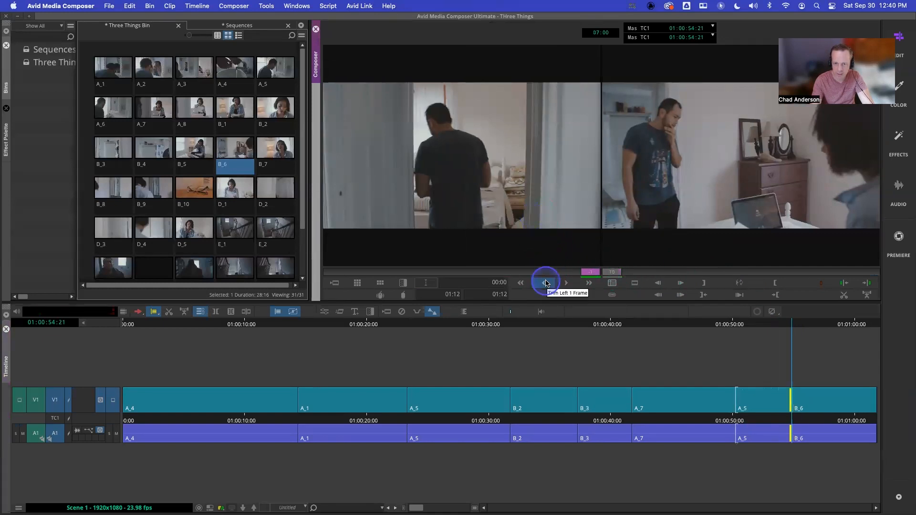
click(545, 284)
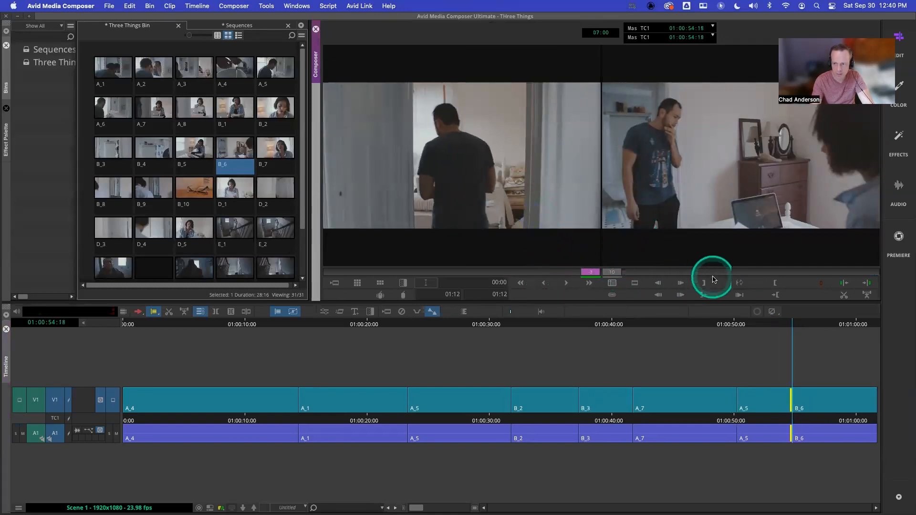
click(741, 284)
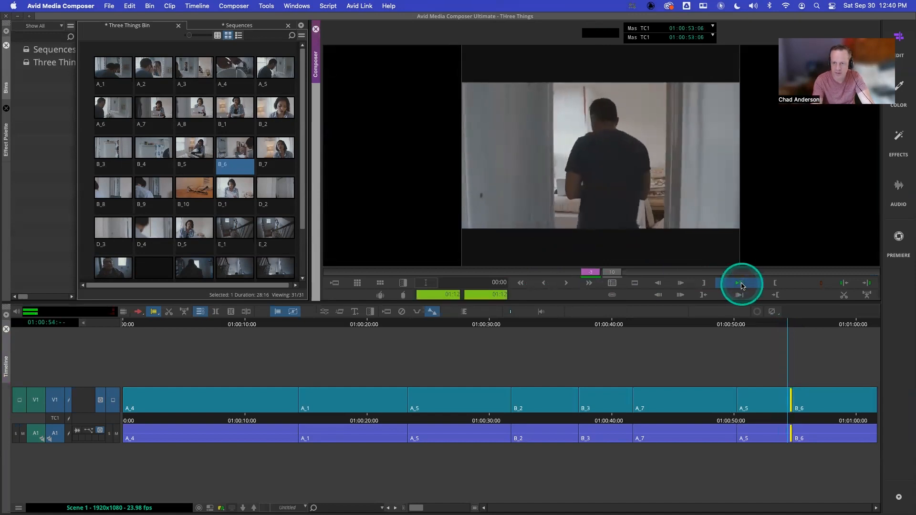
click(741, 285)
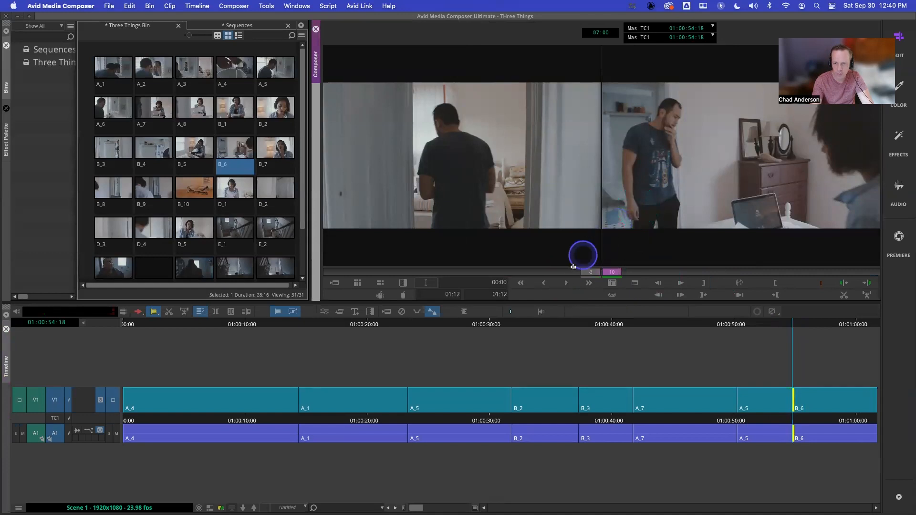
Trim one more frame off the head of B_6, loop the cut, and replay the sequence from A_5 onwards
click(566, 285)
click(733, 284)
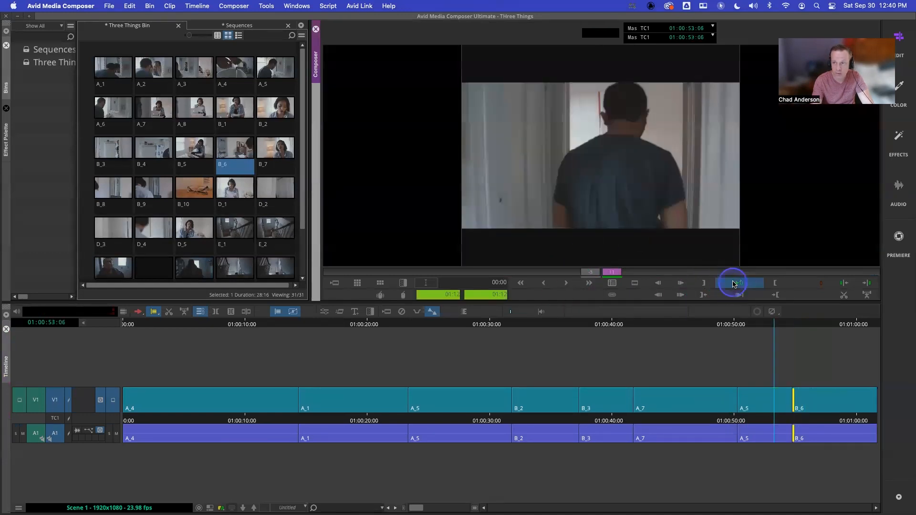
click(733, 284)
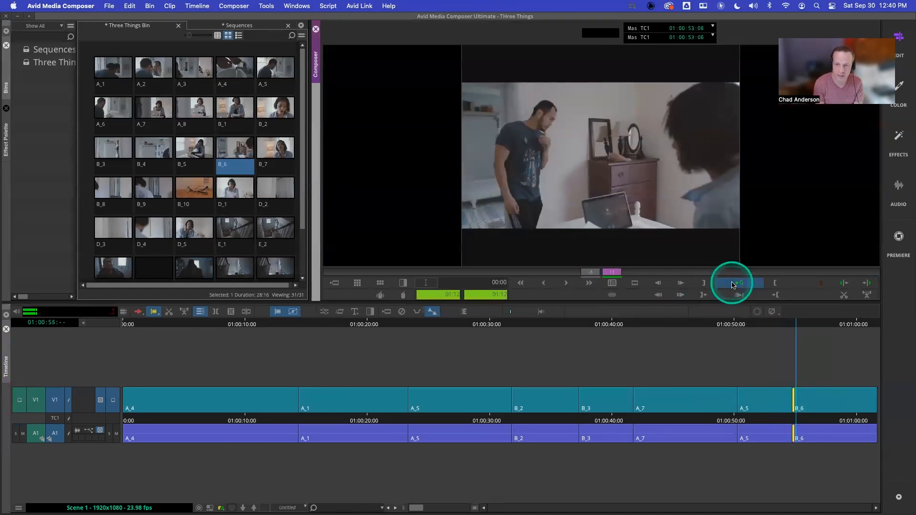
click(732, 282)
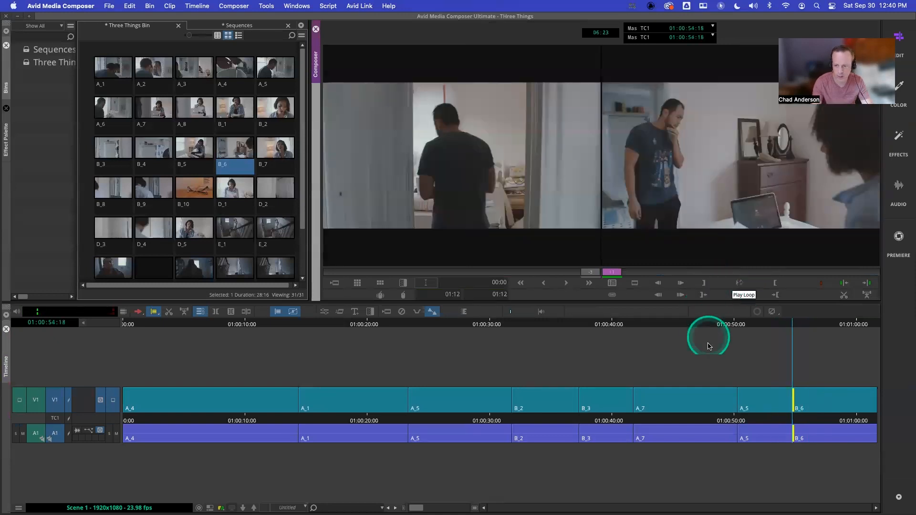
click(726, 418)
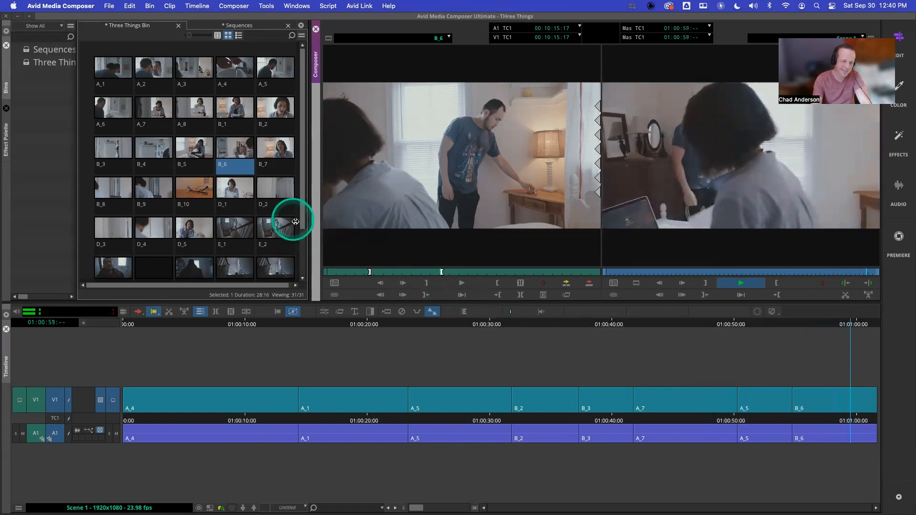
Mark the hand taking the glasses in B_10, out at 00:12:01:04, and set the sequence in point at 01:01:01:04 near B_6's end
double_click(190, 193)
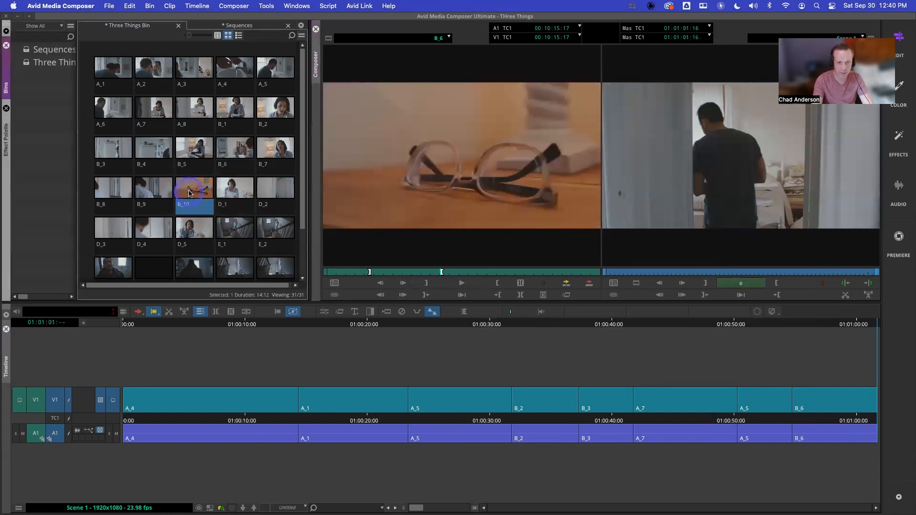
drag(342, 273, 394, 273)
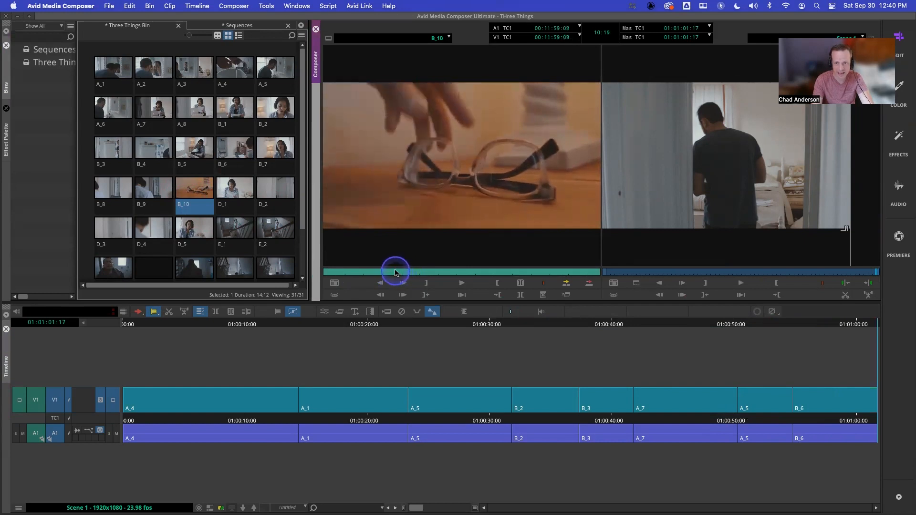
key(space)
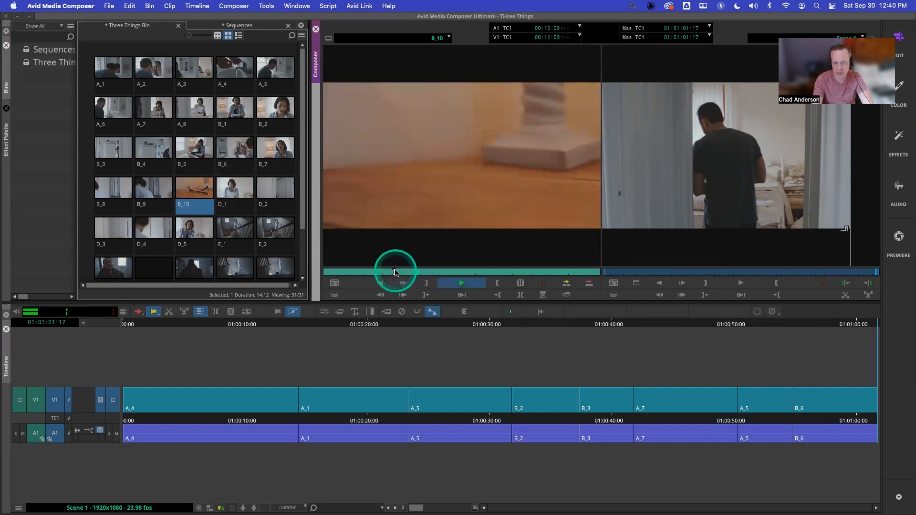
click(818, 426)
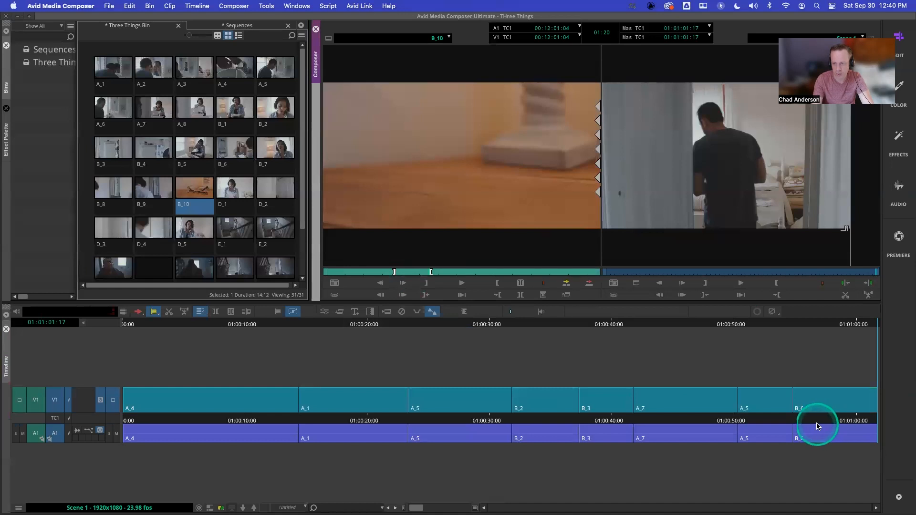
drag(812, 422, 869, 416)
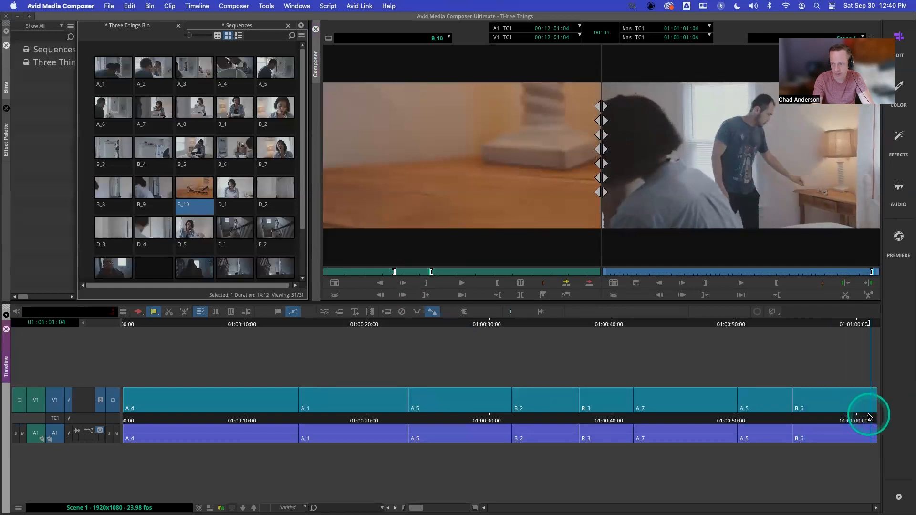
Try overwriting the end of B_6 with the marked B_10 section, and undo the edit after reviewing the cut
click(589, 283)
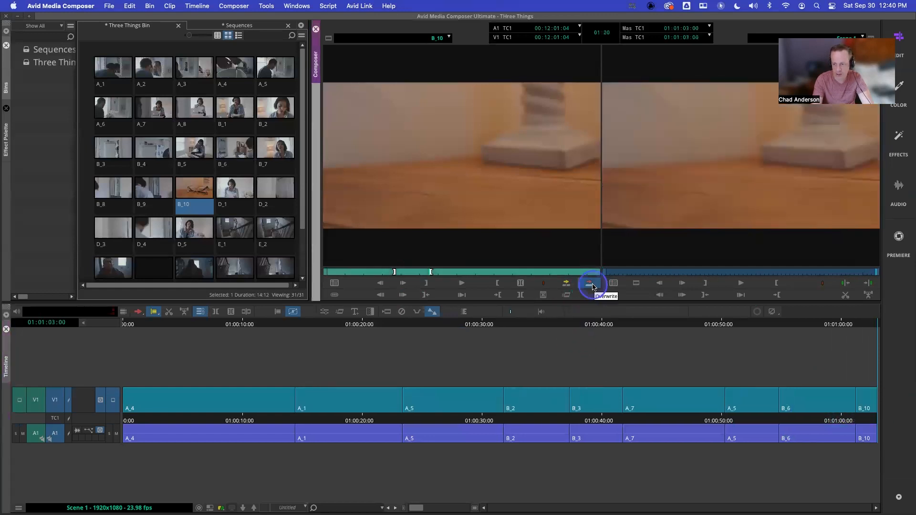
click(815, 420)
key(space)
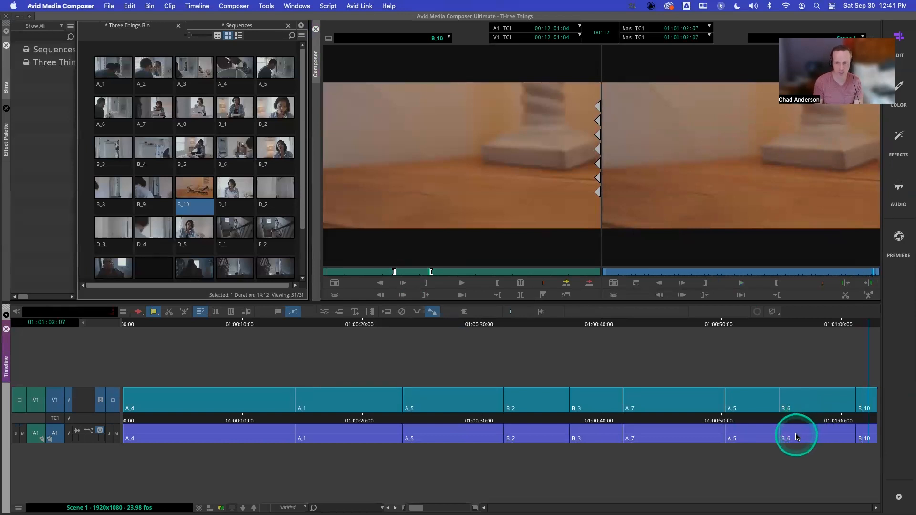
drag(825, 422, 852, 413)
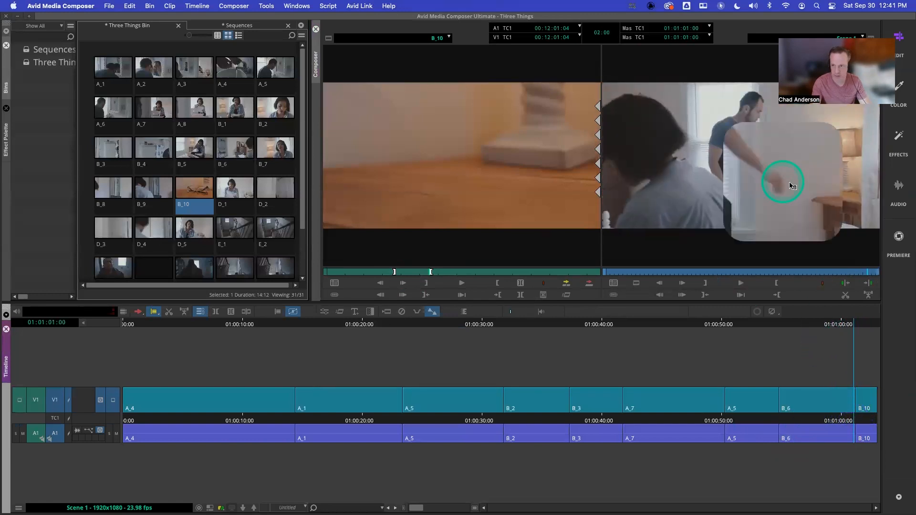
click(852, 424)
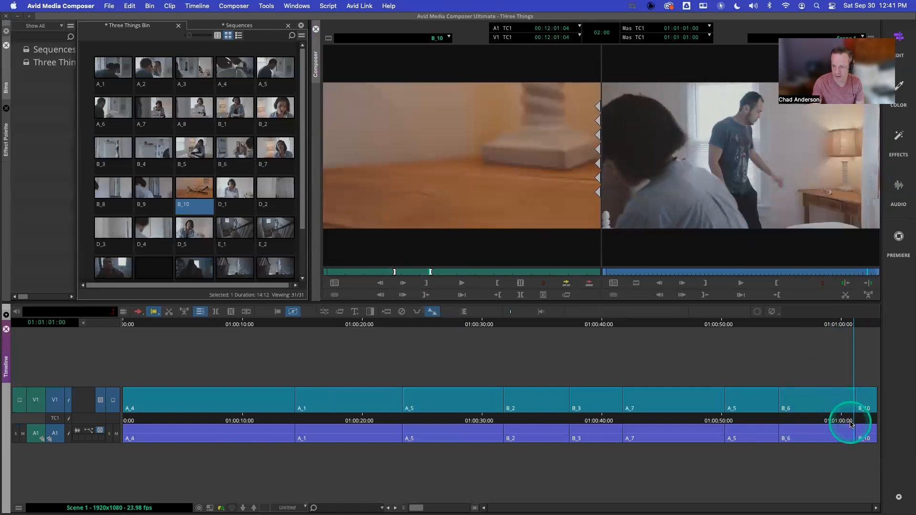
drag(849, 419, 829, 418)
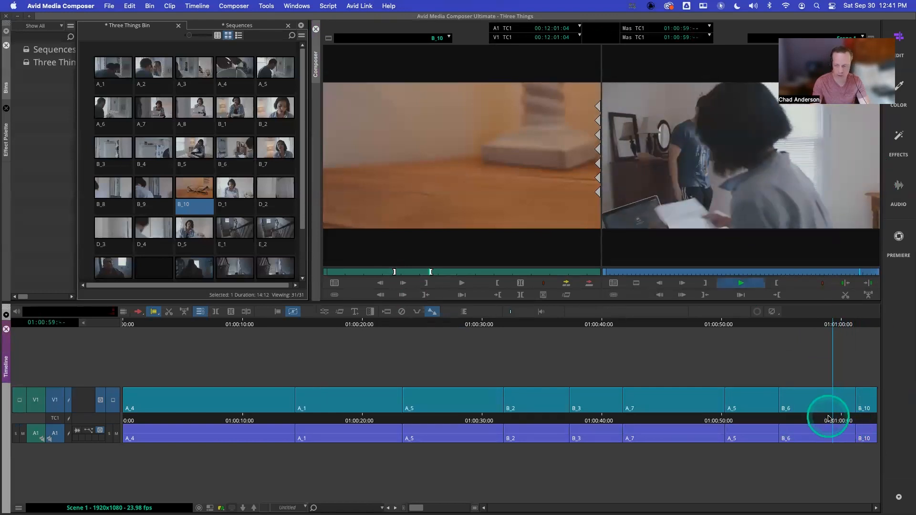
key(space)
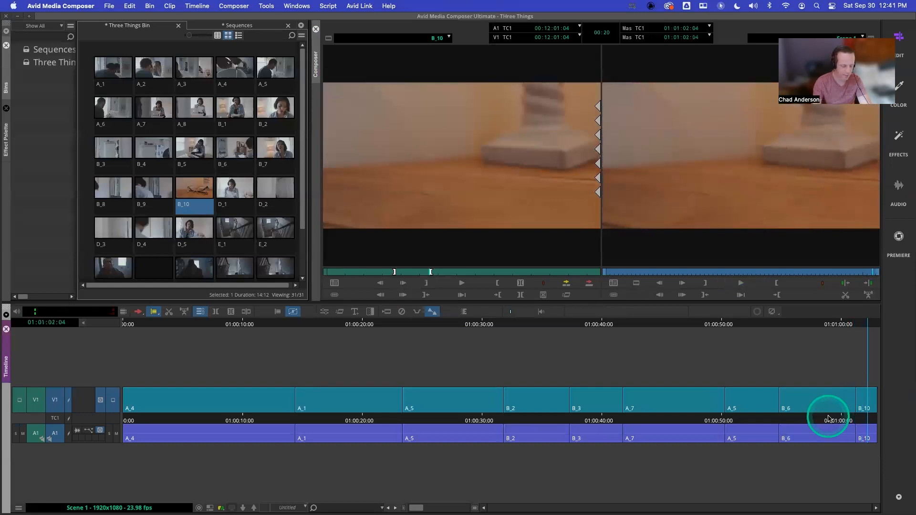
key(super+z)
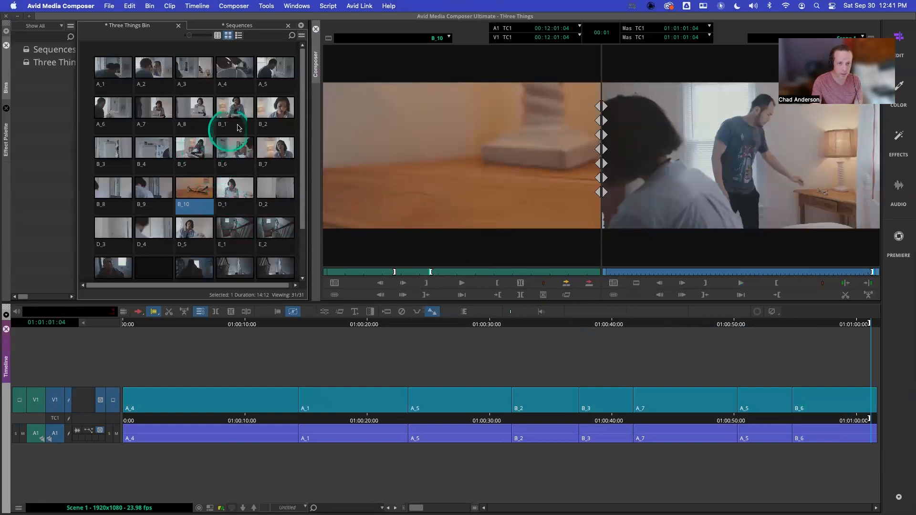
Review B_2, D_5 and B_6 for a shot that can follow the man reaching for the nightstand
double_click(278, 113)
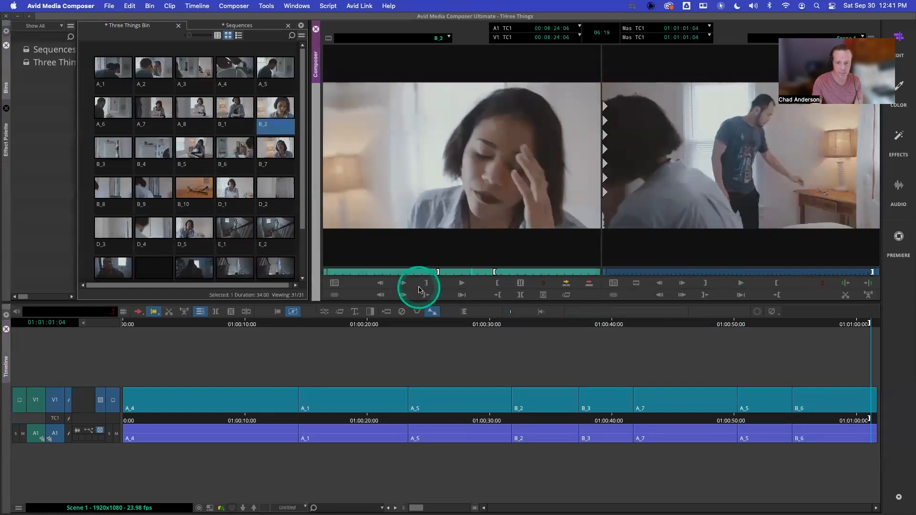
drag(400, 271, 531, 271)
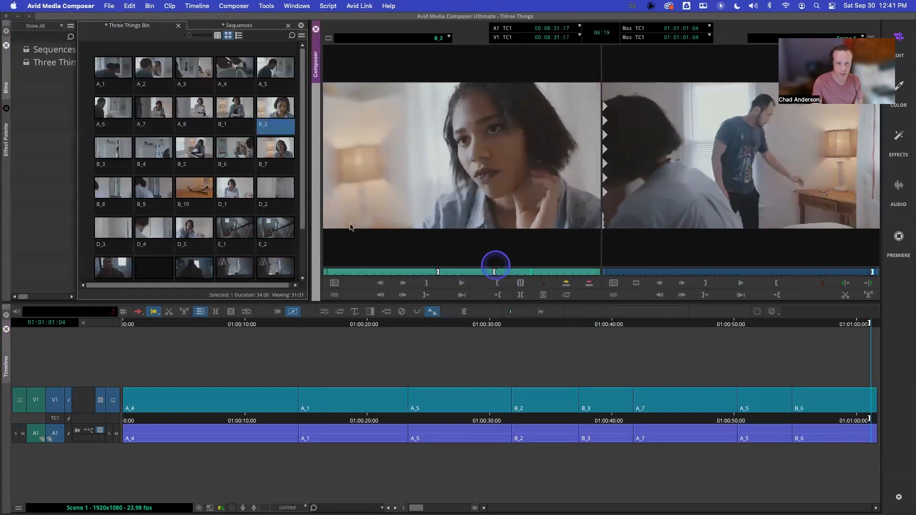
double_click(199, 229)
drag(358, 270, 454, 274)
click(225, 181)
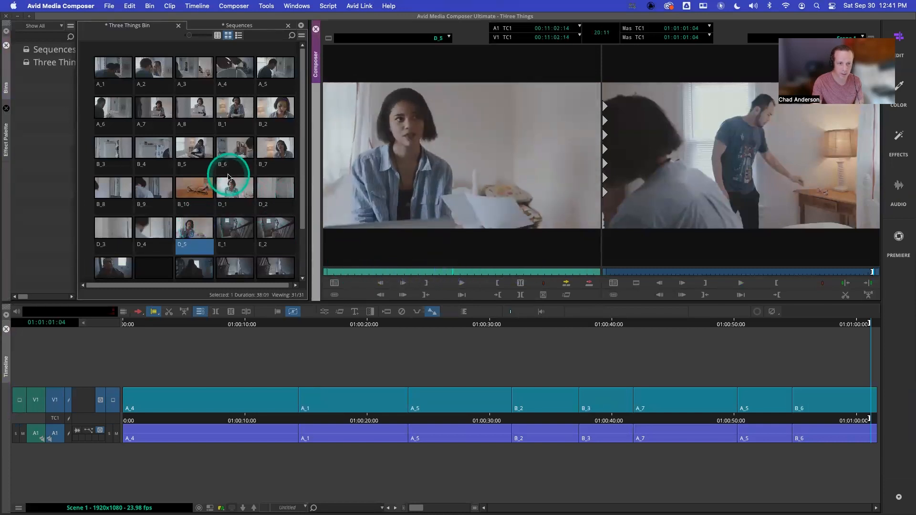
drag(305, 176, 305, 175)
double_click(234, 153)
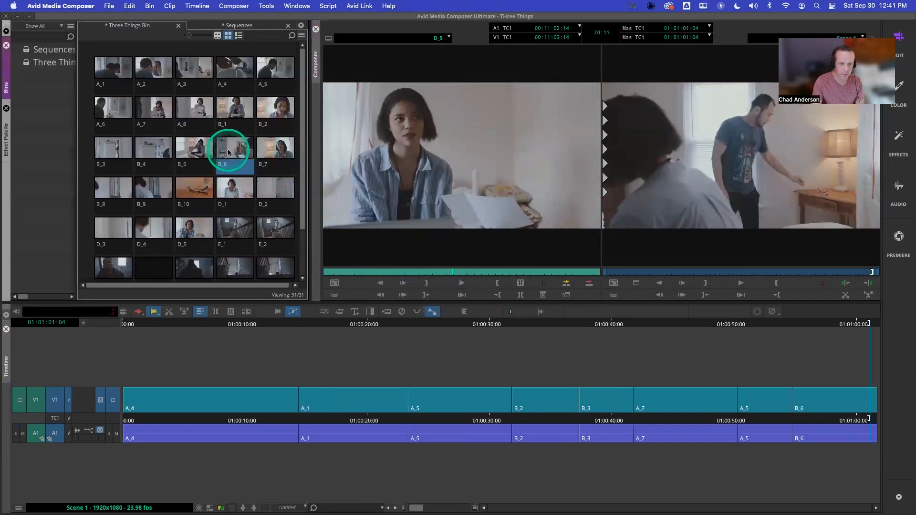
click(392, 272)
drag(392, 273, 444, 274)
Review B_5, B_9, B_7 and B_2 for action that can follow the man reaching for the nightstand
double_click(193, 149)
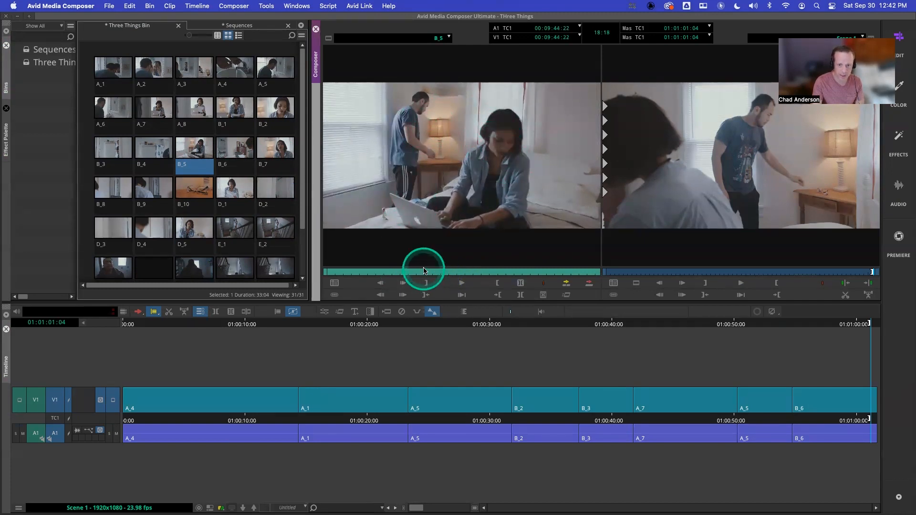
drag(424, 271, 452, 269)
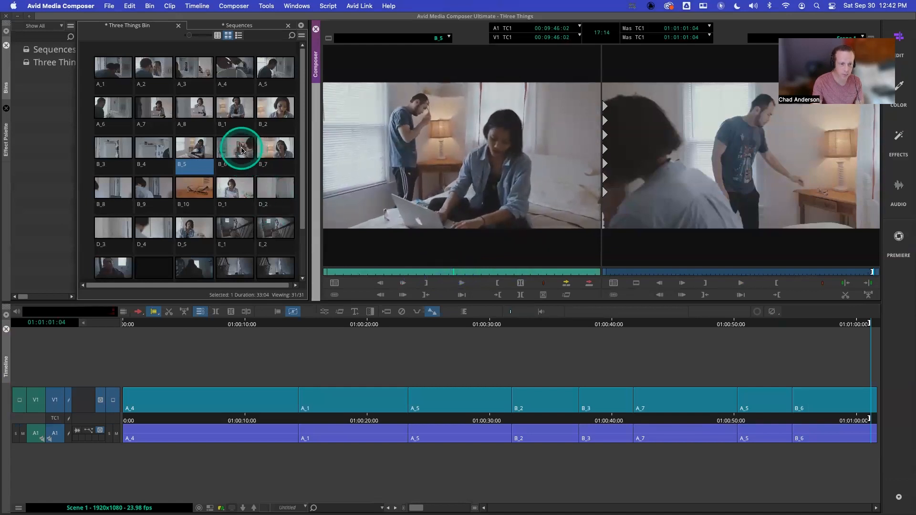
double_click(154, 188)
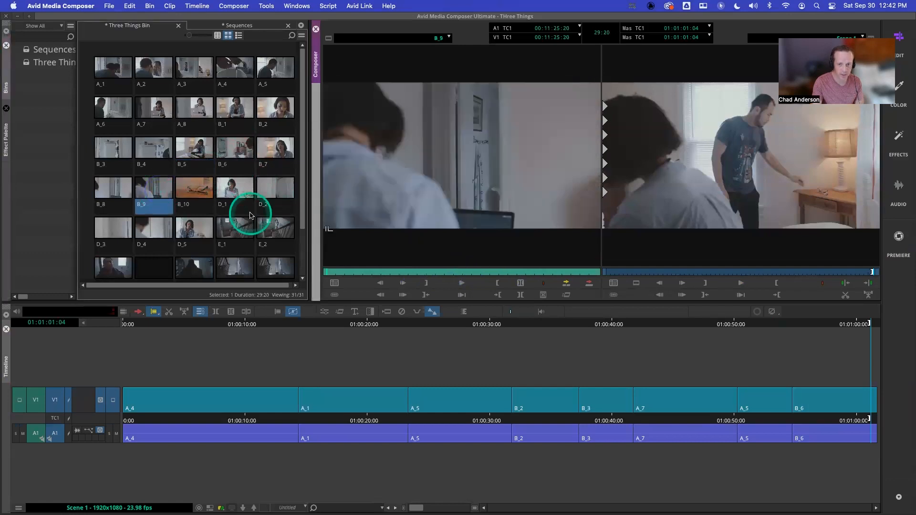
drag(352, 270, 414, 275)
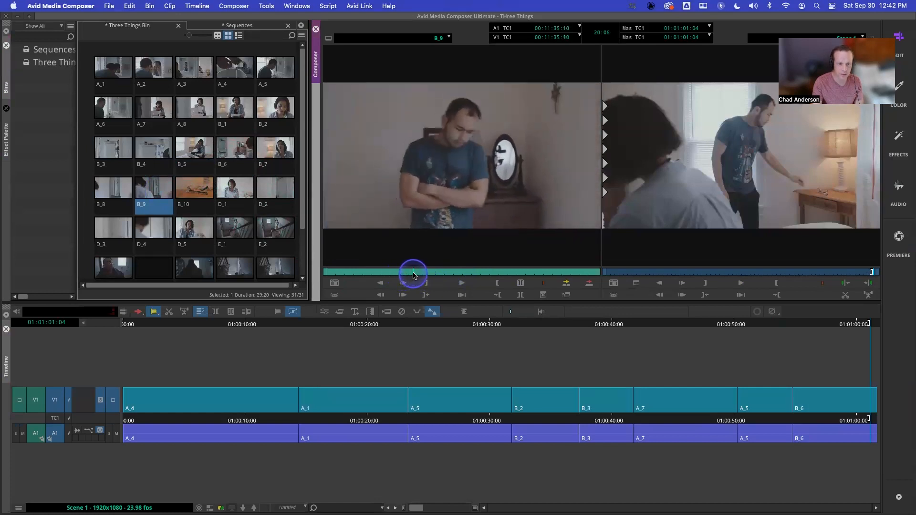
double_click(266, 164)
key(space)
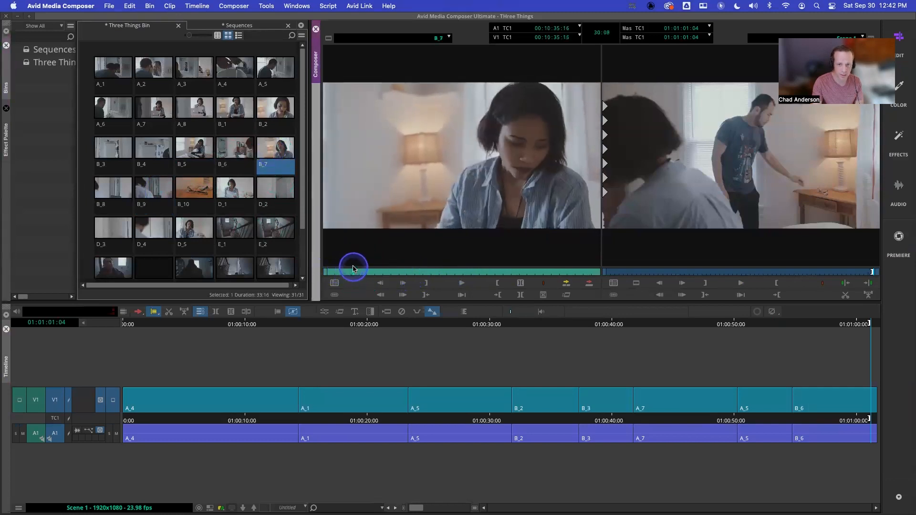
double_click(275, 113)
drag(423, 272, 492, 268)
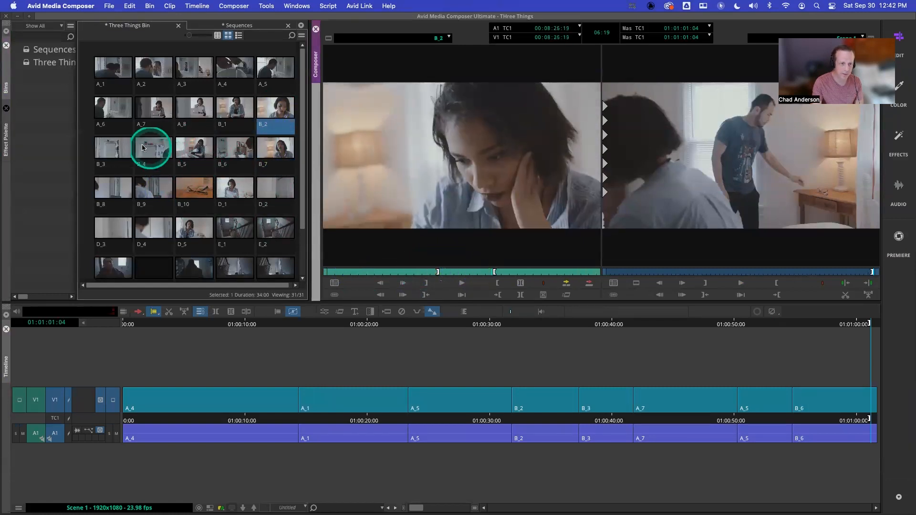
double_click(193, 152)
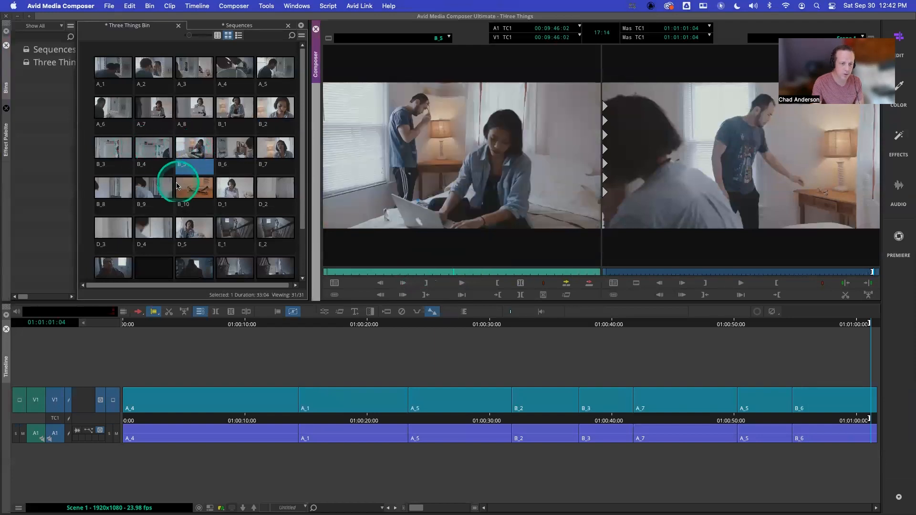
Examine B_8, B_9 and D_3, and look through the remaining clips in the bin for a matching nightstand action
click(115, 192)
double_click(115, 194)
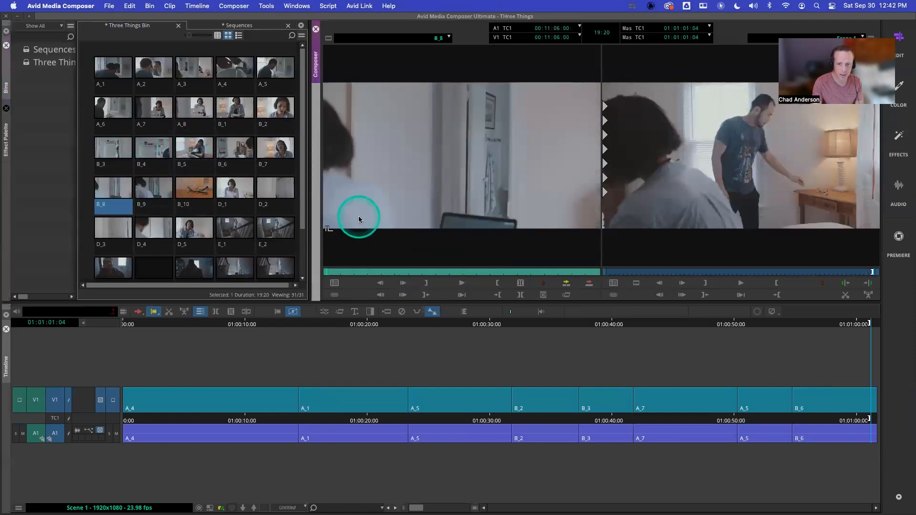
drag(374, 272, 460, 272)
drag(154, 188, 445, 268)
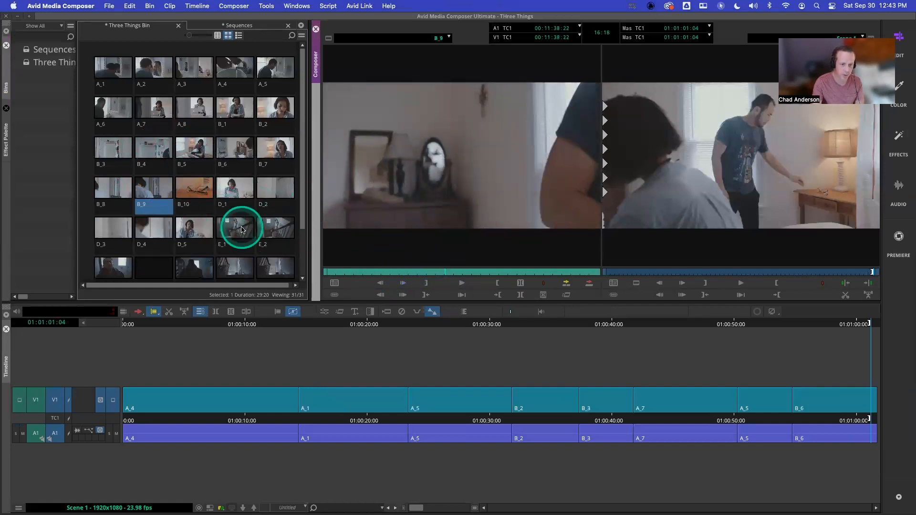
double_click(114, 231)
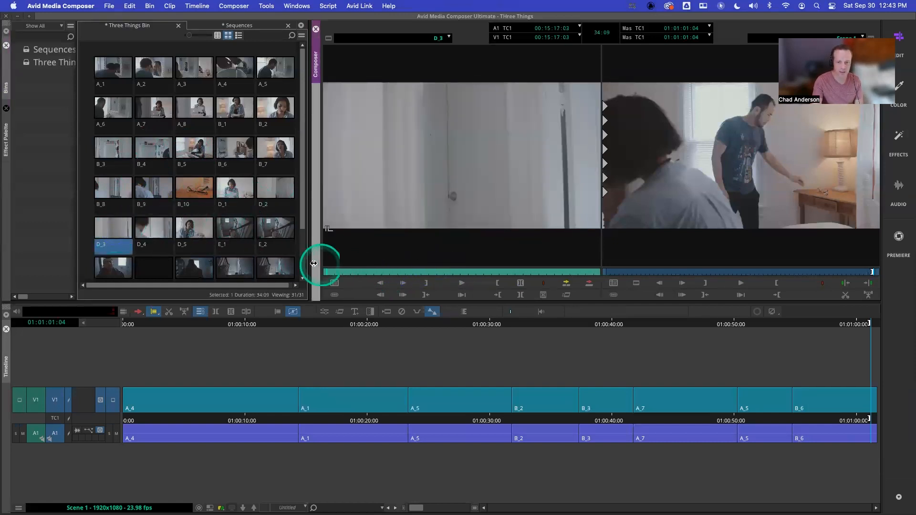
drag(337, 275, 378, 274)
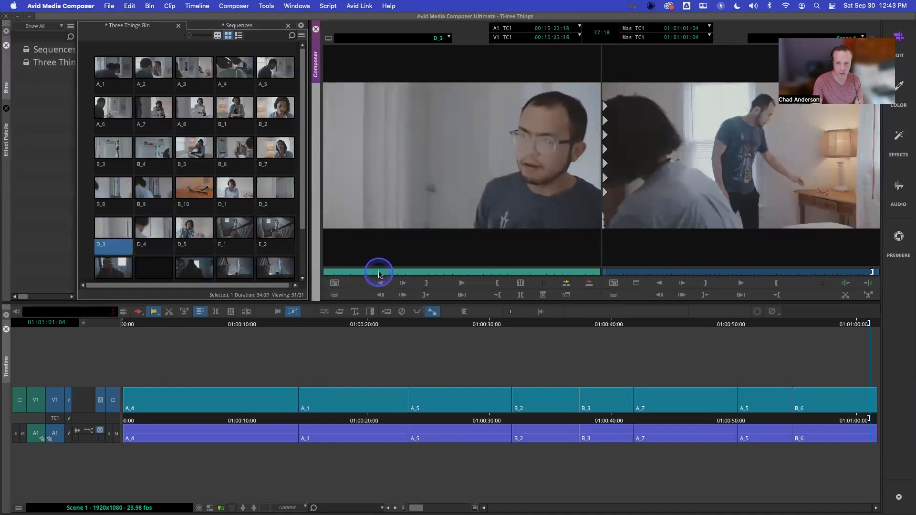
double_click(150, 189)
drag(396, 271, 544, 267)
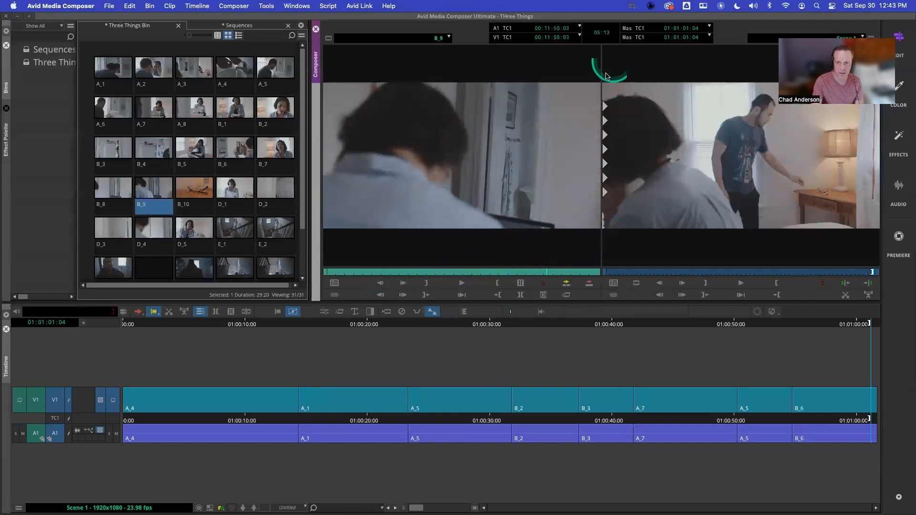
click(784, 33)
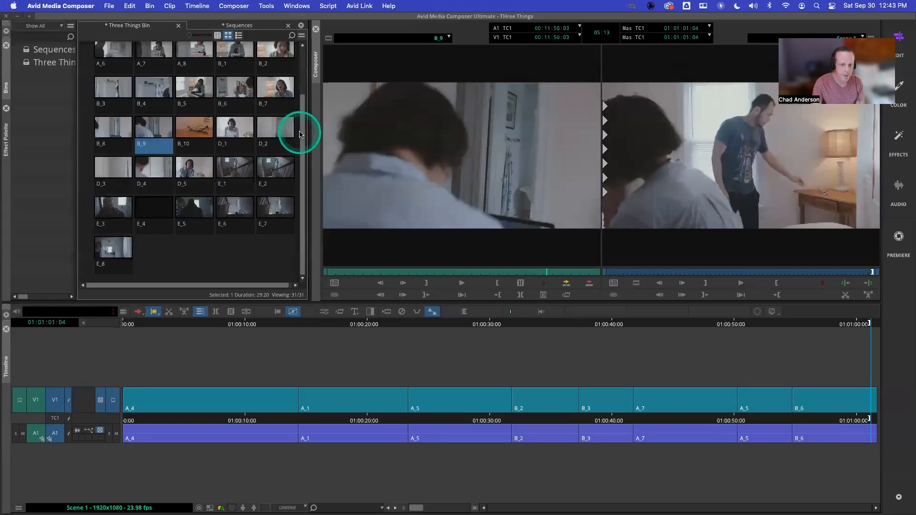
scroll(301, 115, up, 3)
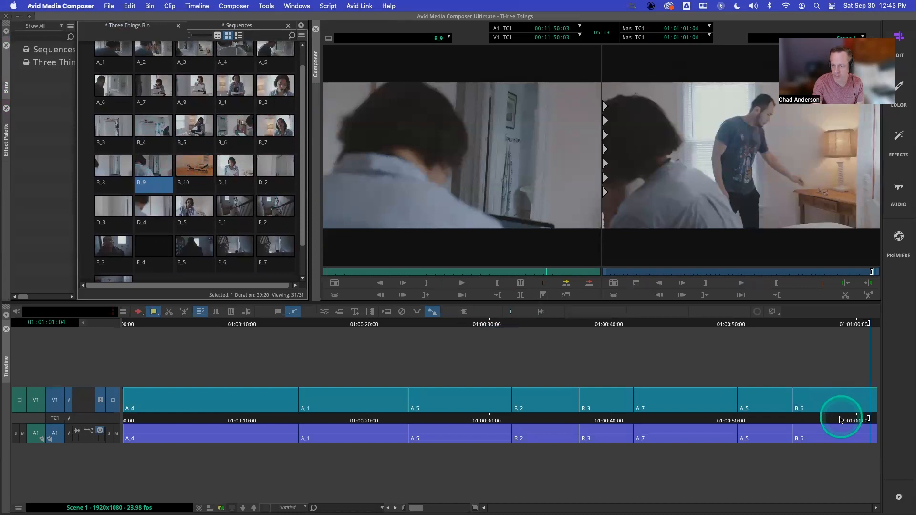
Compare B_5 with the end of B_6, and mark B_5 from the man's turn to the nightstand, out at 00:09:47:07
drag(841, 420, 863, 420)
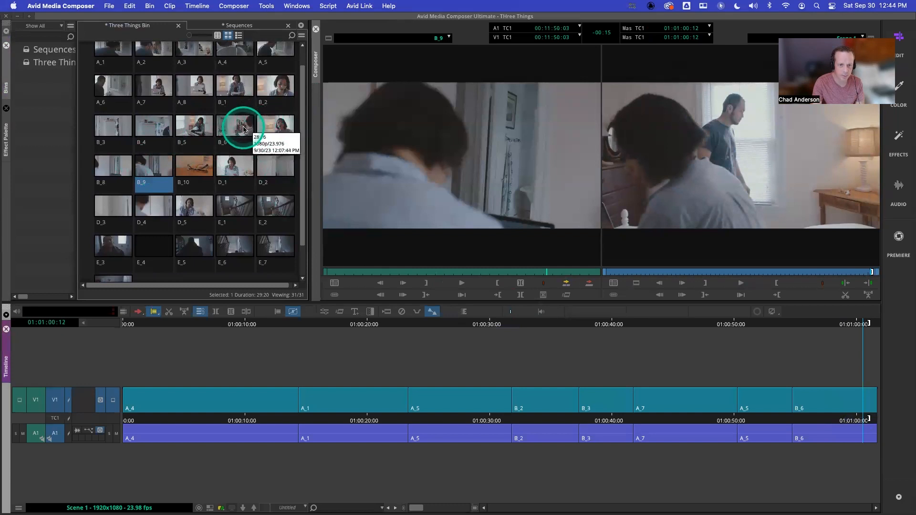
double_click(196, 126)
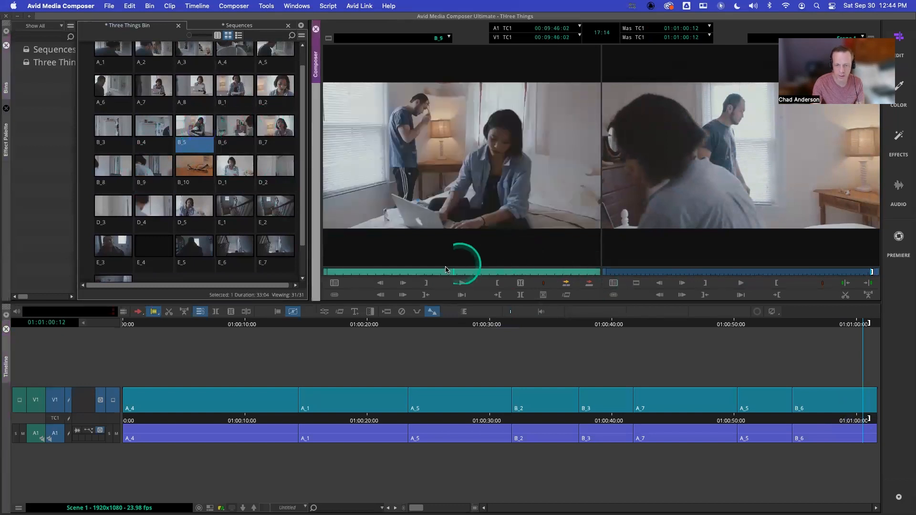
mouse_move(446, 270)
mouse_down()
mouse_move(409, 272)
mouse_move(431, 272)
mouse_up()
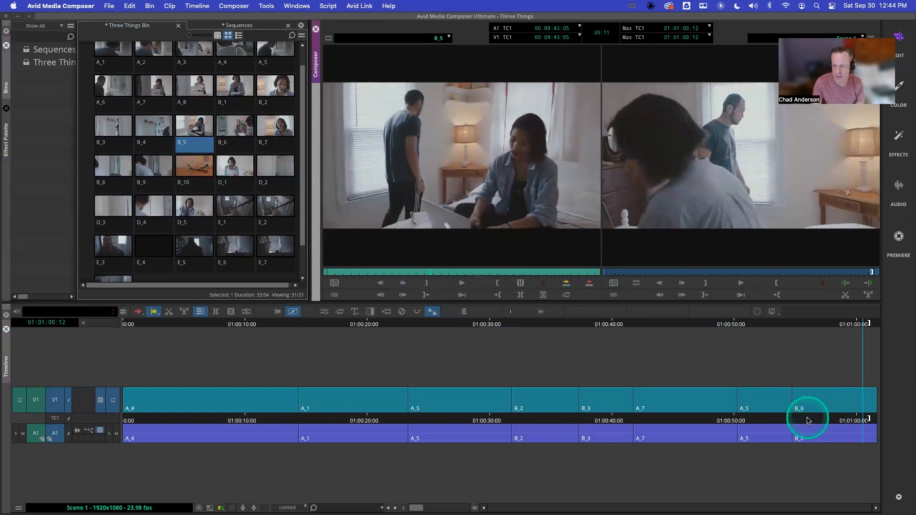
drag(810, 419, 868, 418)
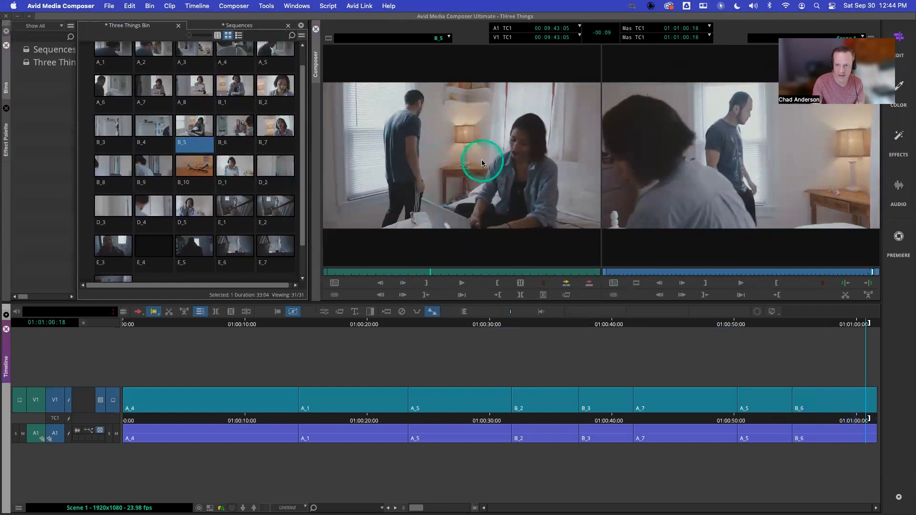
drag(432, 272, 435, 272)
key(space)
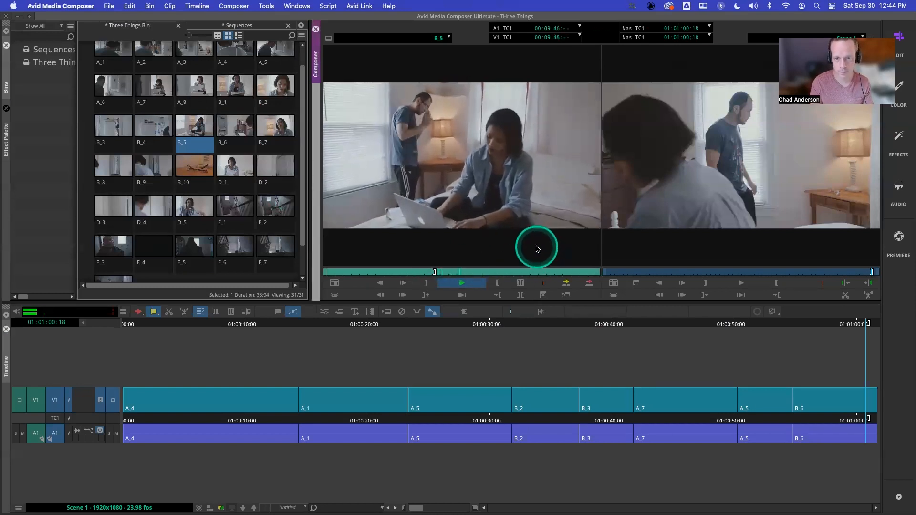
key(space)
key(o)
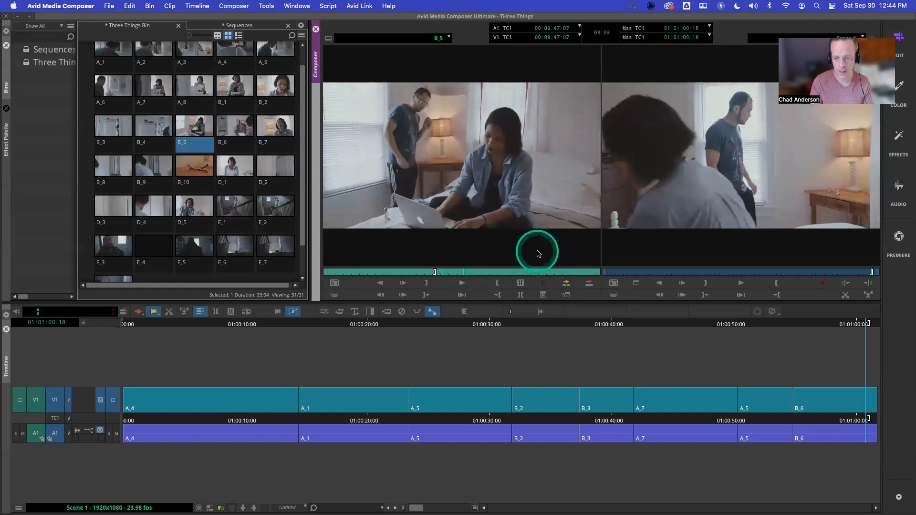
Try overwriting the end of B_6 with the marked B_5 section, play the cut, and undo the edit
click(589, 284)
click(675, 363)
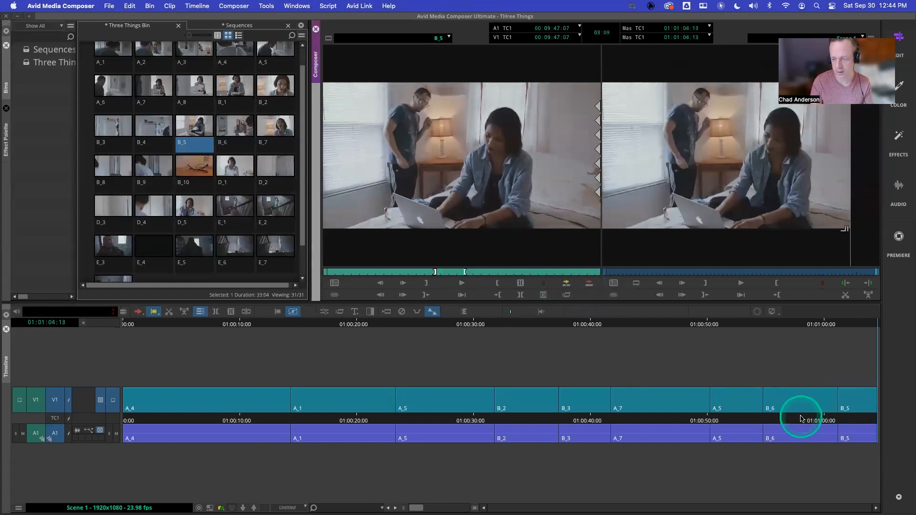
click(774, 419)
key(space)
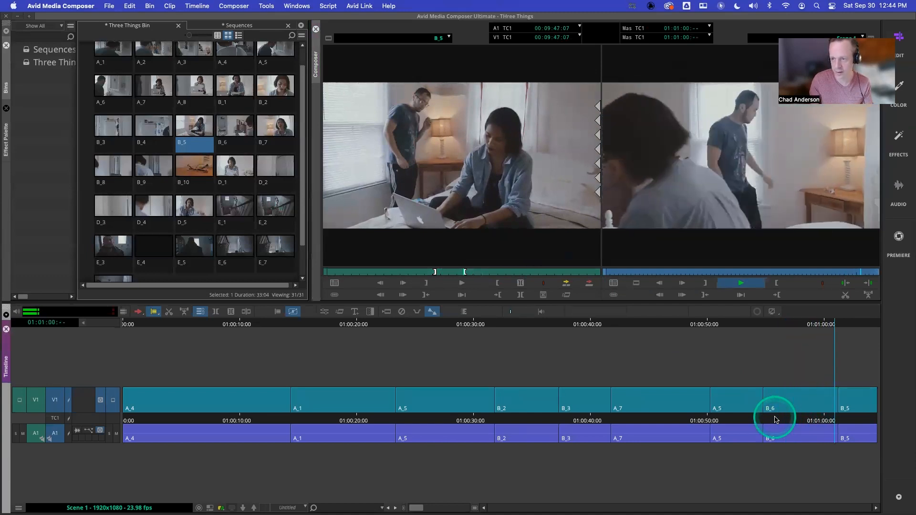
key(space)
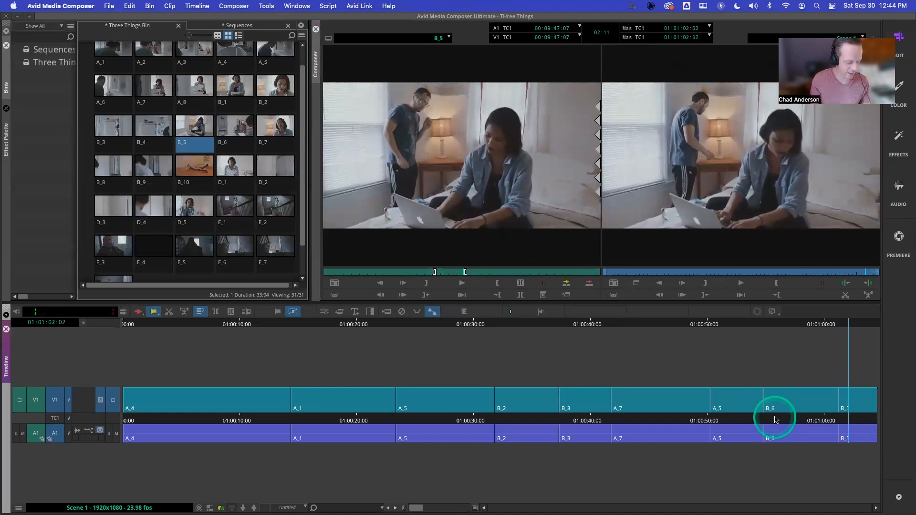
key(super+z)
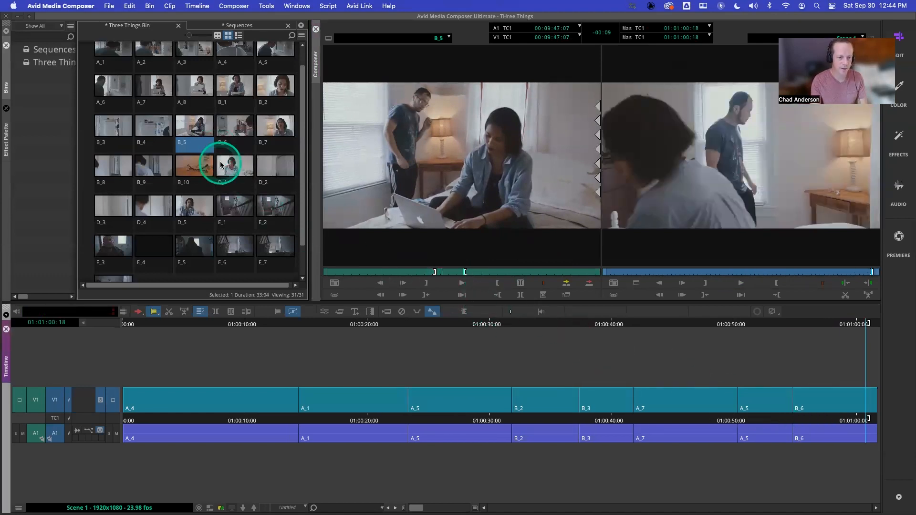
Compare B_8 and B_9, and mark the man's move to the nightstand in B_8 from 00:11:15:23 to 00:11:19:09
double_click(119, 160)
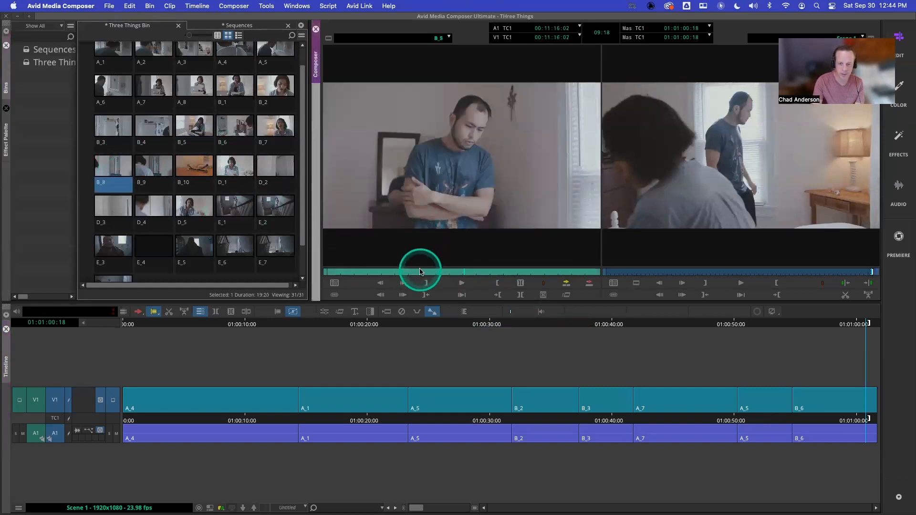
drag(419, 271, 439, 270)
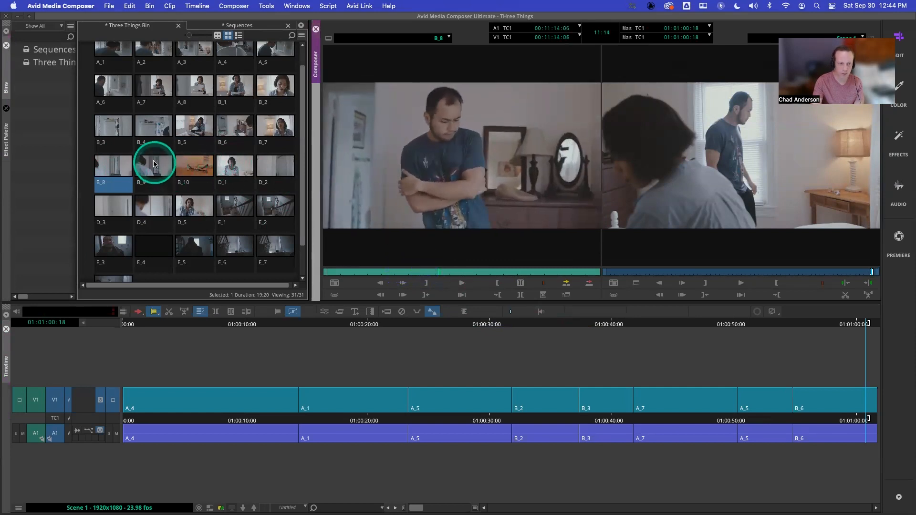
double_click(153, 164)
mouse_move(416, 278)
mouse_down()
mouse_move(422, 272)
mouse_move(409, 272)
mouse_up()
double_click(108, 172)
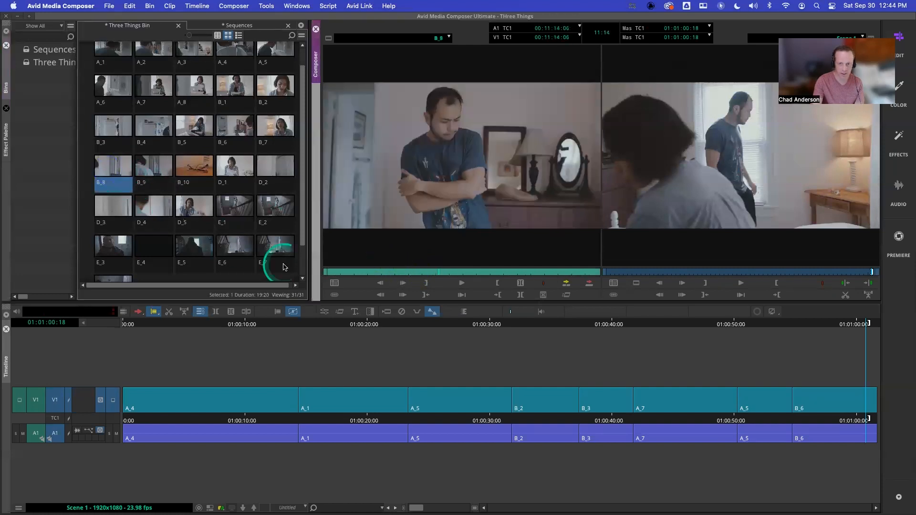
drag(368, 279, 463, 277)
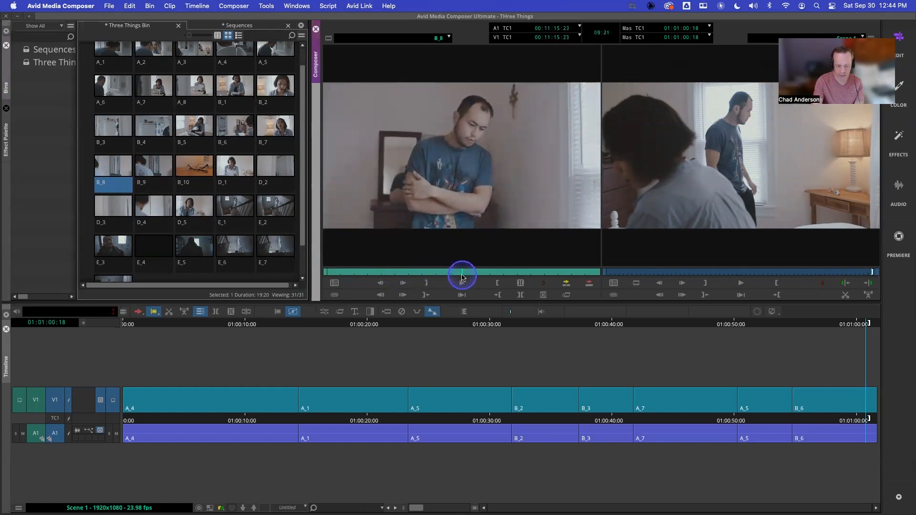
key(space)
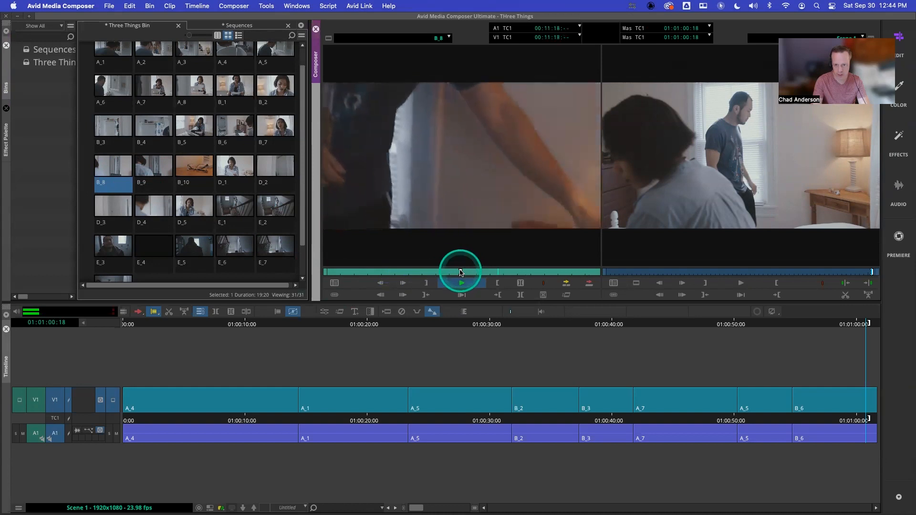
key(space)
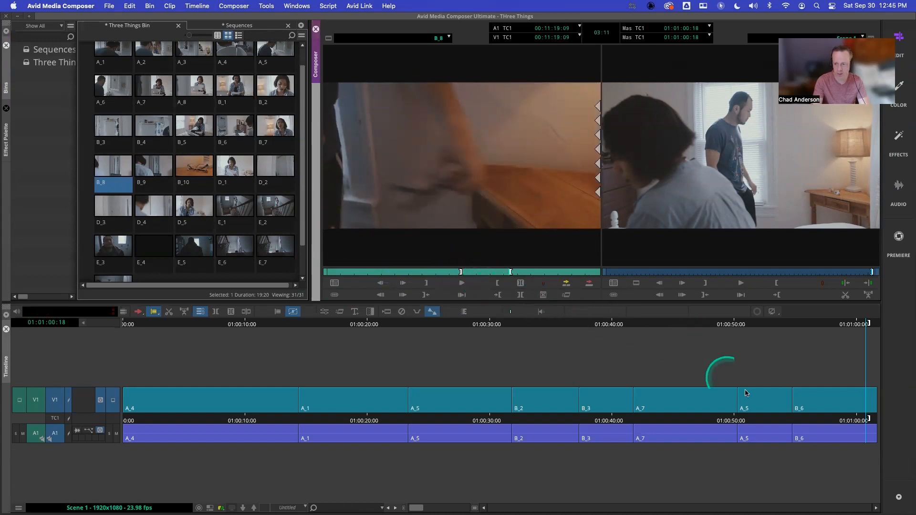
Overwrite B_6 with the marked B_8 section from sequence in point 01:00:57:19, and play back the new cut
mouse_move(833, 414)
mouse_down()
mouse_move(806, 417)
mouse_move(829, 418)
mouse_up()
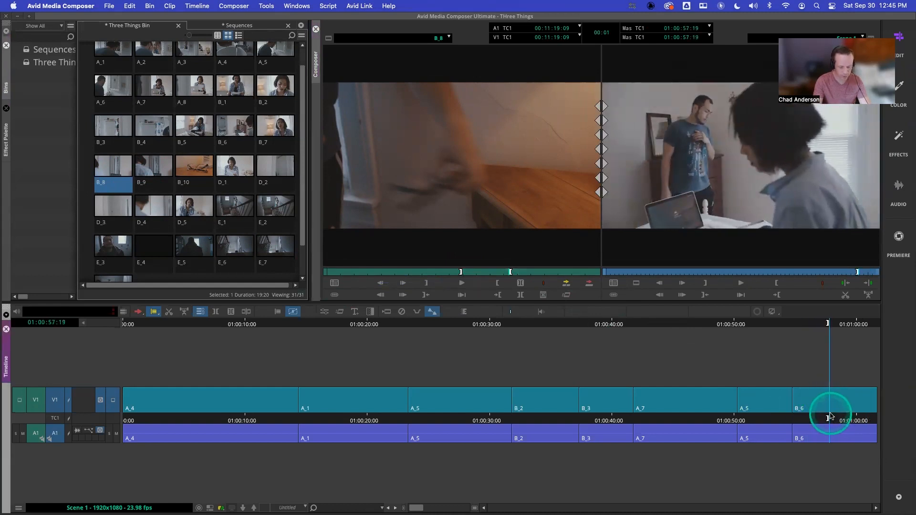
click(590, 286)
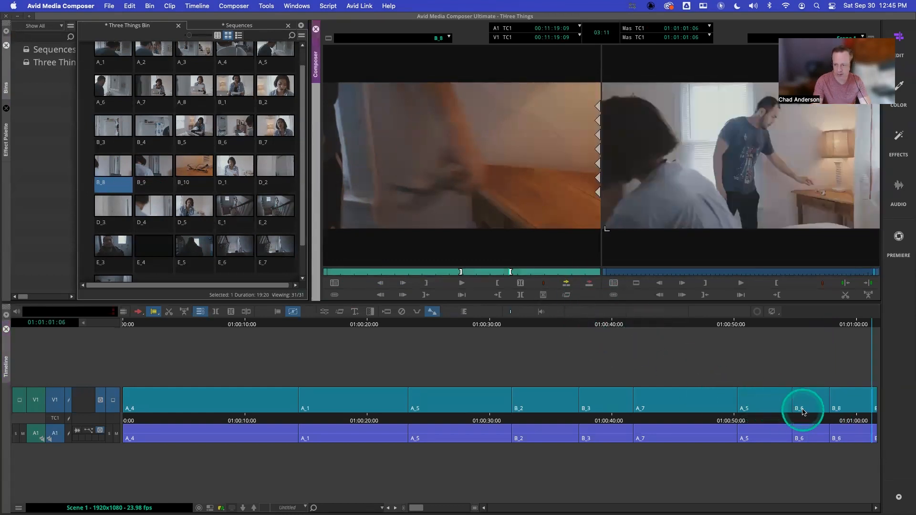
drag(814, 420, 783, 417)
key(space)
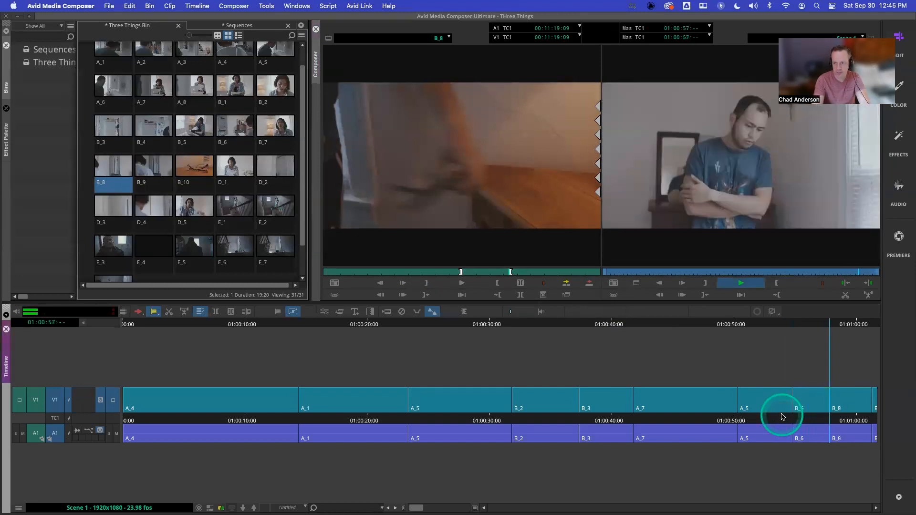
key(space)
Trim the cut from B_6 to B_8, starting B_8 earlier and taking five frames off the end of B_6
drag(817, 418, 827, 418)
click(831, 408)
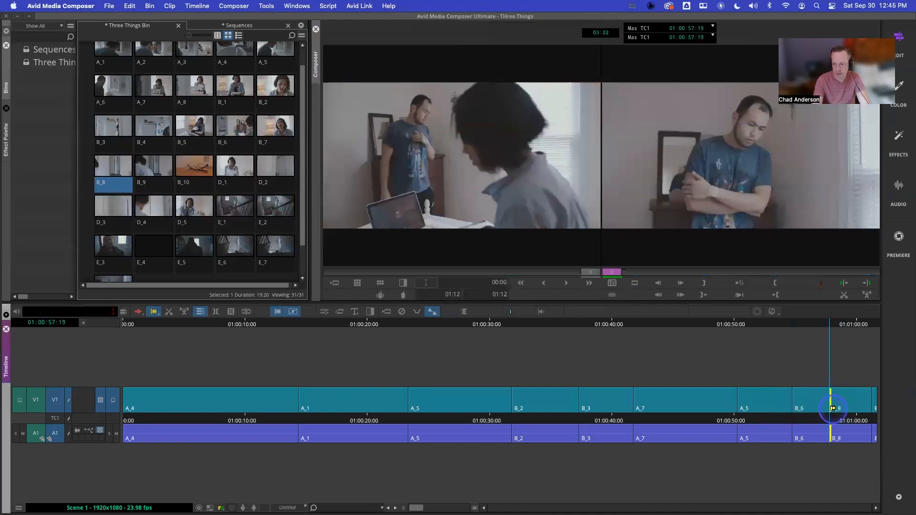
click(521, 283)
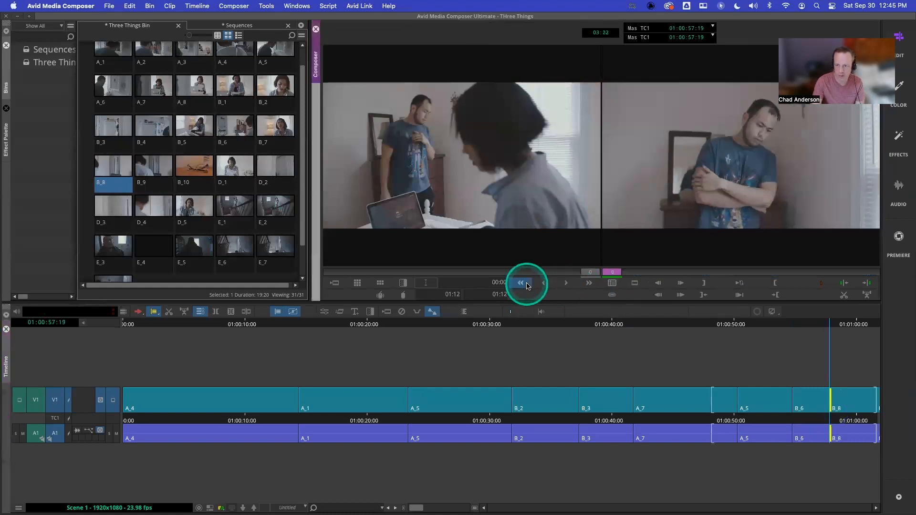
click(521, 283)
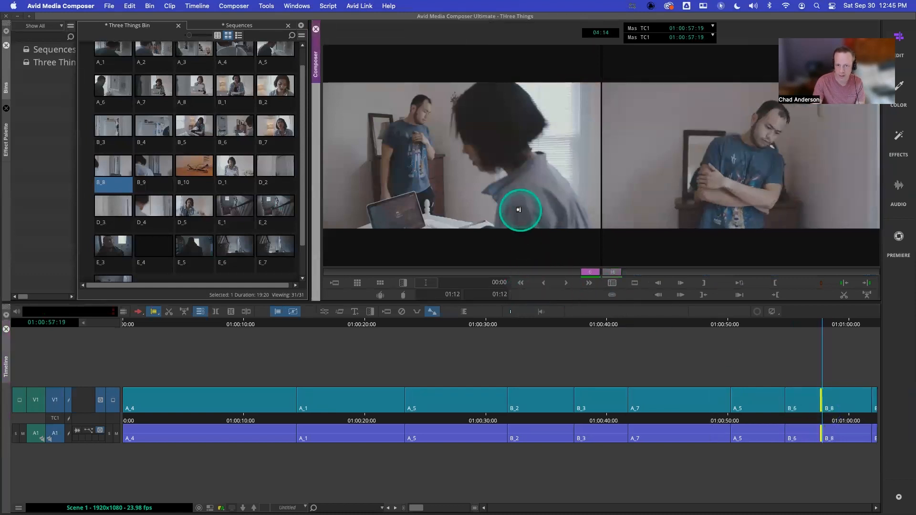
click(545, 284)
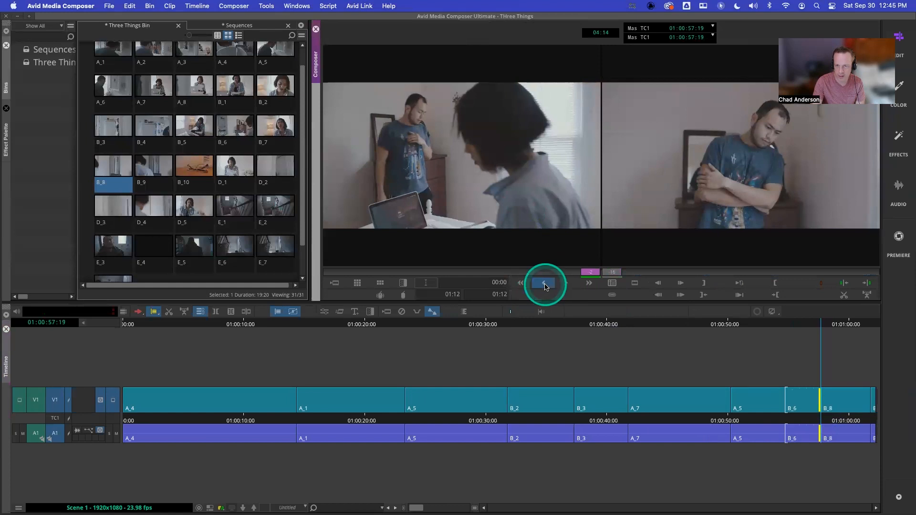
click(544, 285)
click(545, 284)
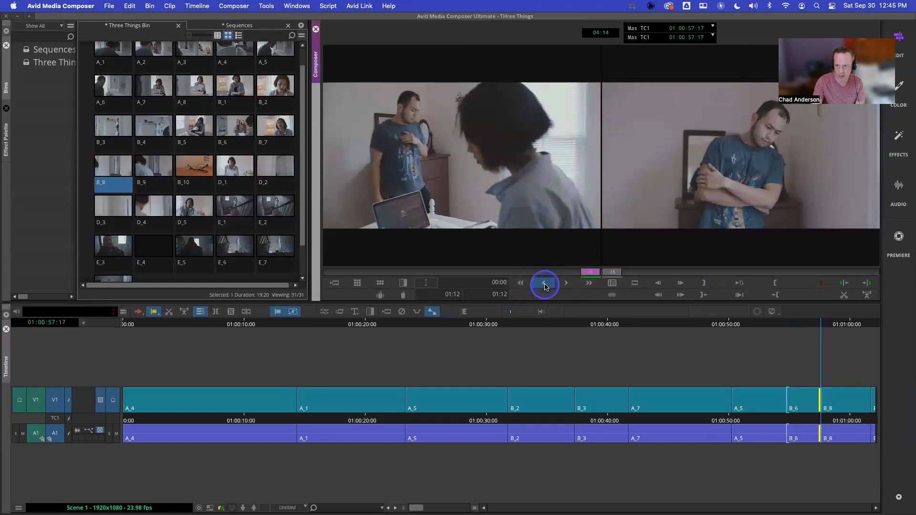
Load B_9 and compare the man's movement in it with the sequence around the cut from A_5 to B_6
click(172, 163)
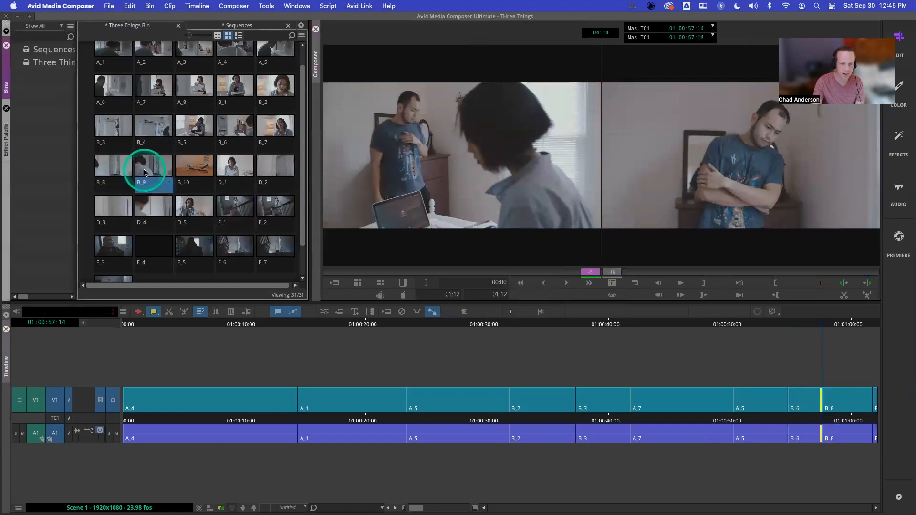
double_click(163, 180)
drag(373, 273, 418, 272)
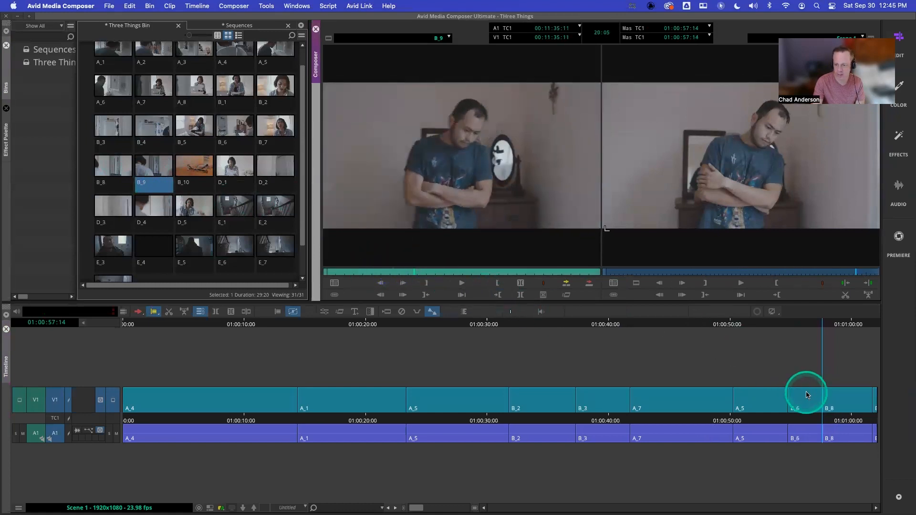
drag(815, 417, 791, 418)
key(l)
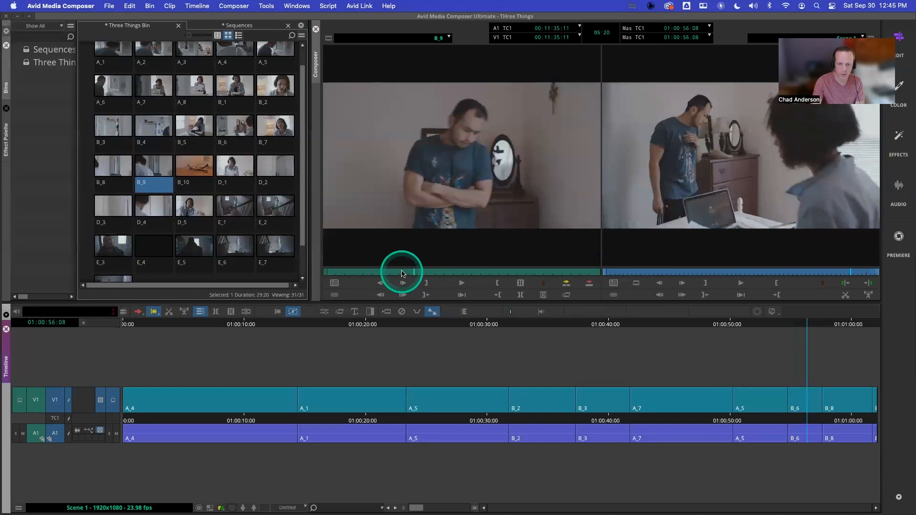
drag(402, 274, 355, 269)
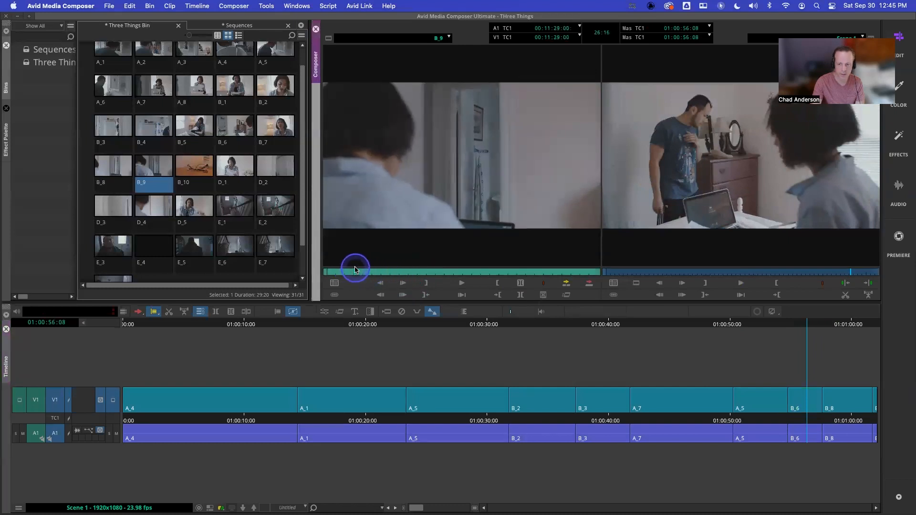
mouse_move(778, 423)
mouse_down()
mouse_move(801, 416)
mouse_move(785, 416)
mouse_up()
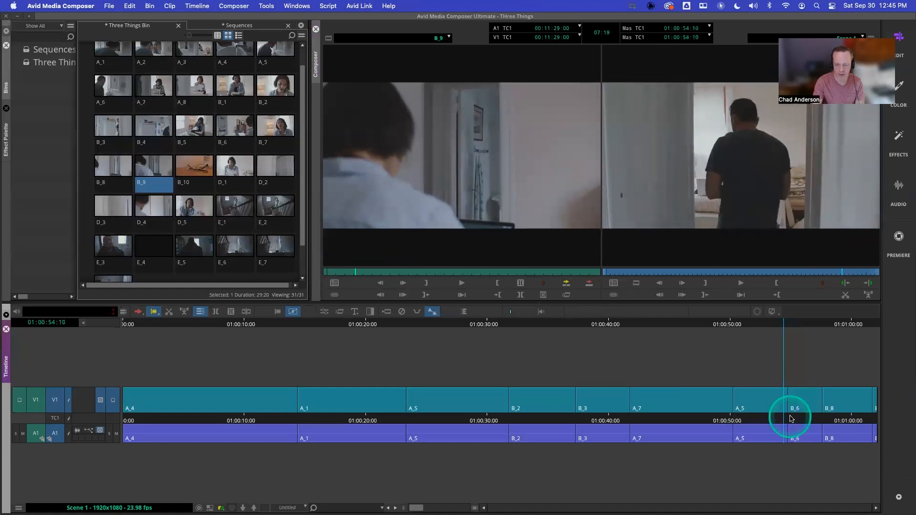
Mark a sequence in point at the start of B_6, 01:00:54:18, and compare B_9 with the last frame of A_5
click(789, 424)
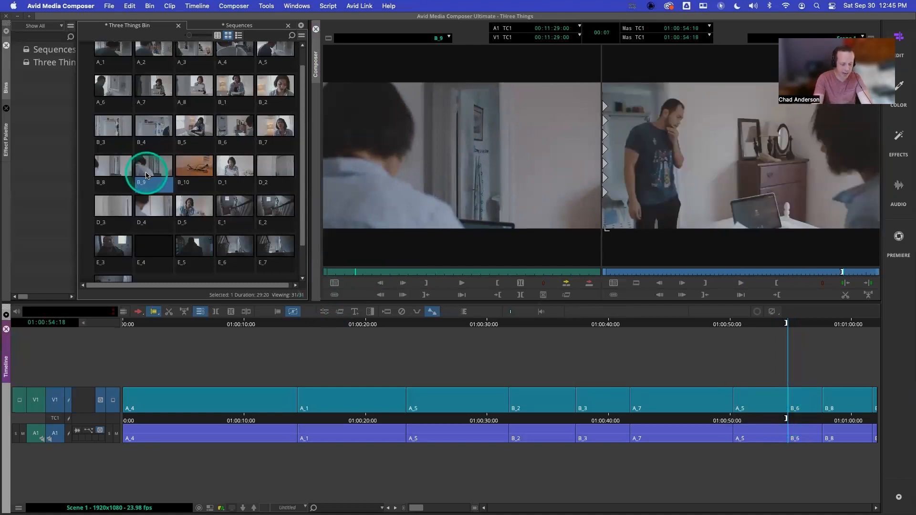
drag(146, 175, 305, 247)
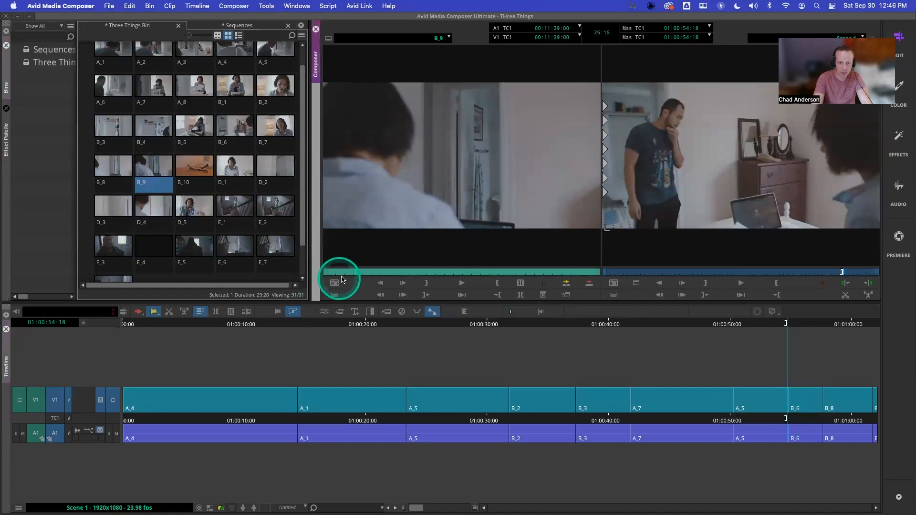
drag(345, 274, 380, 277)
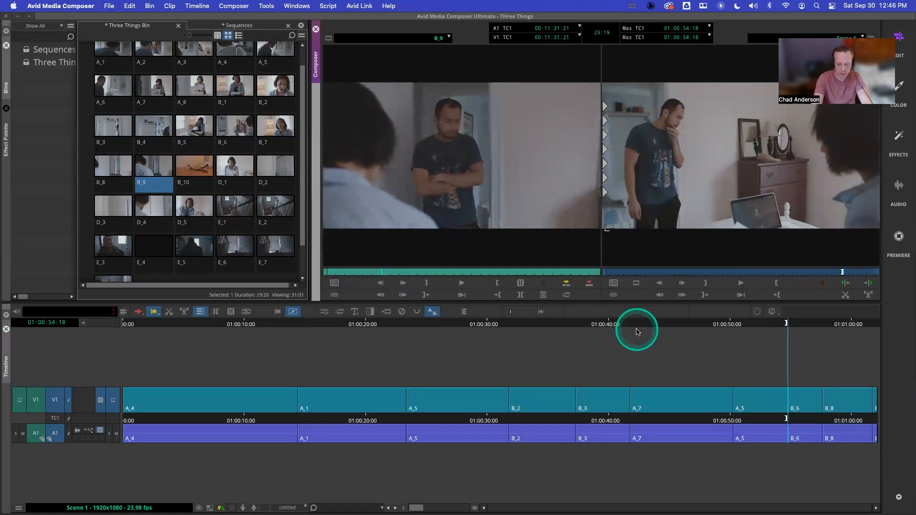
click(788, 324)
key(Left)
key(Left)
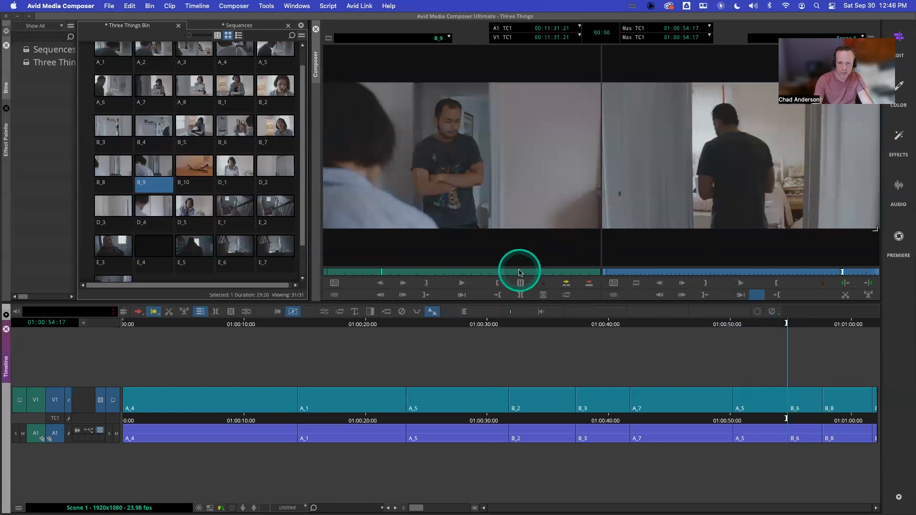
Mark B_9 from 00:11:32:06 to 00:11:36:16 and overwrite B_6 with it
drag(385, 273, 385, 273)
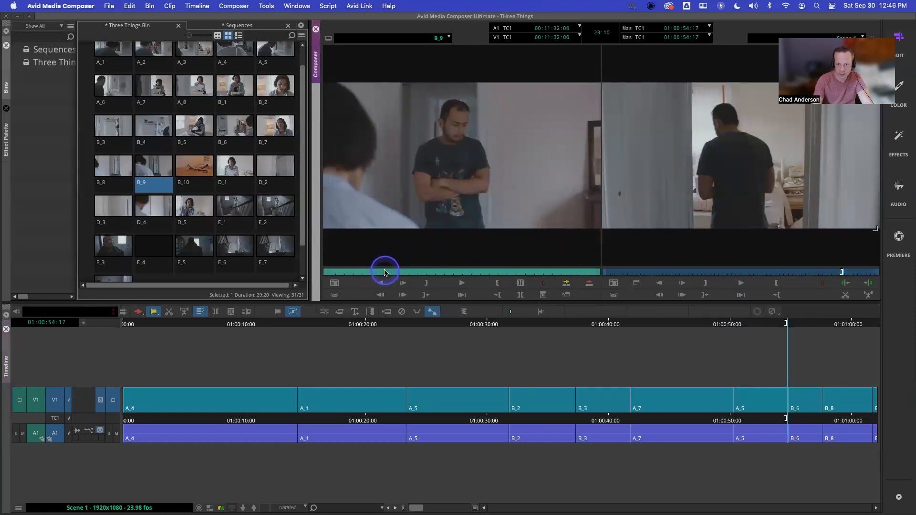
key(space)
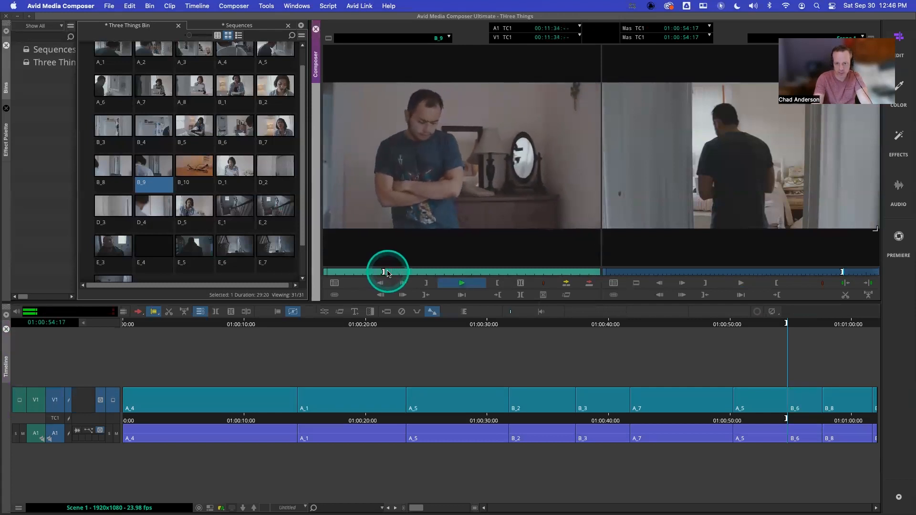
key(space)
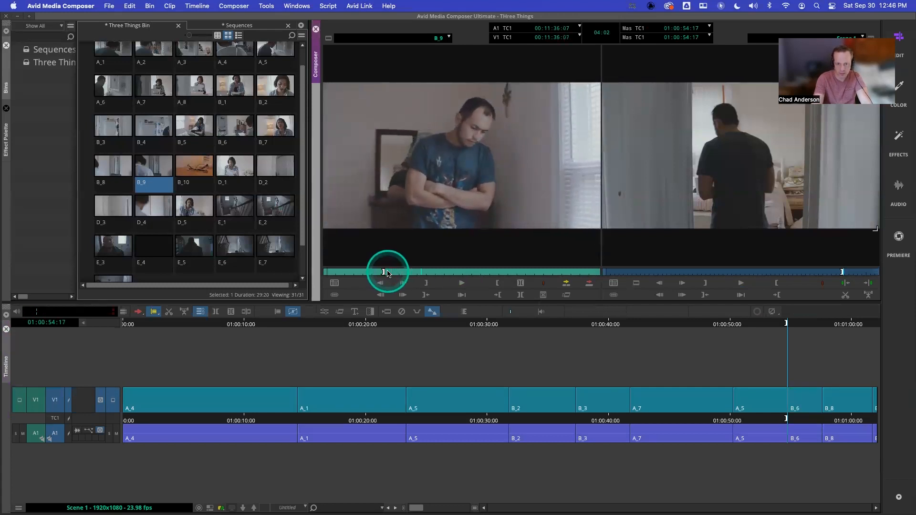
key(space)
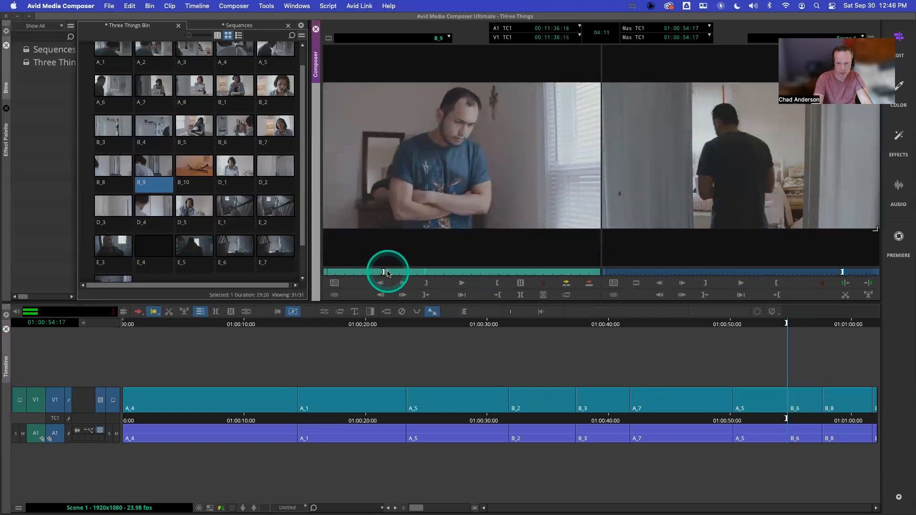
click(592, 285)
Play back the cut from A_5 to B_9 and mark a sequence in point at 01:00:58:16 near the end of B_9
click(753, 405)
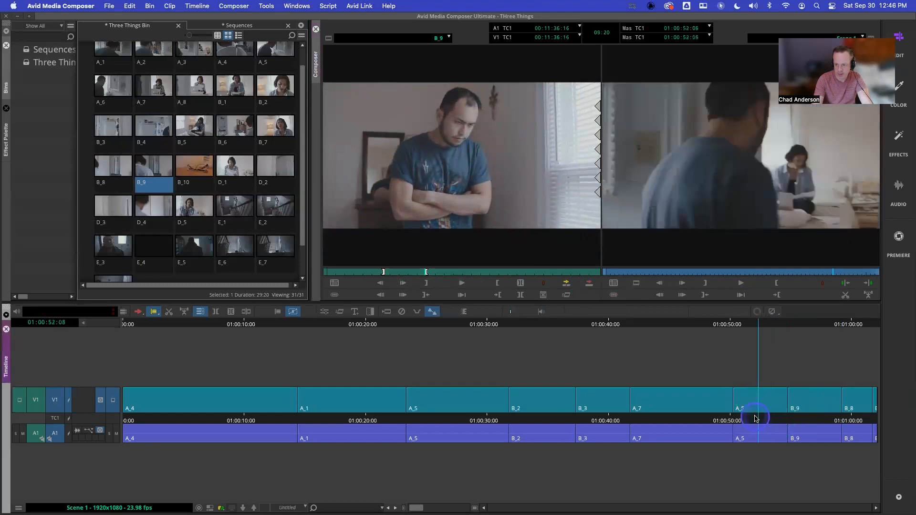
key(space)
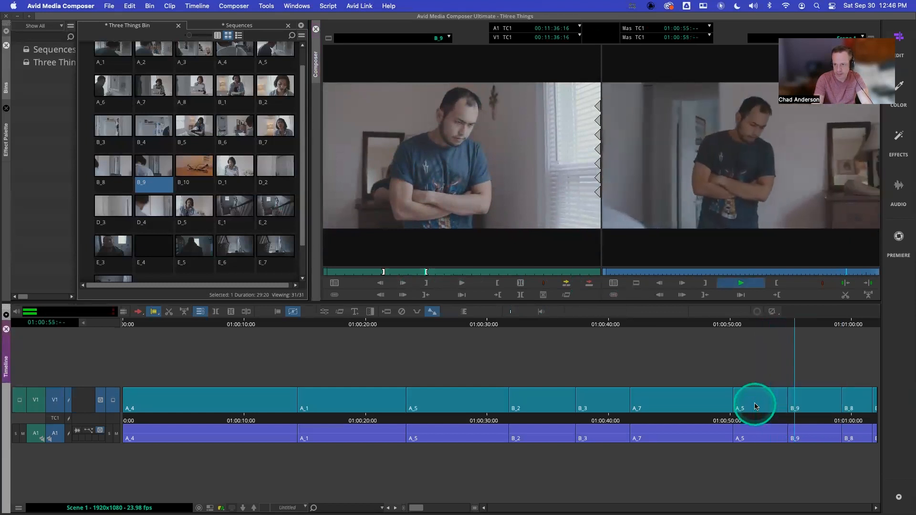
key(space)
click(751, 422)
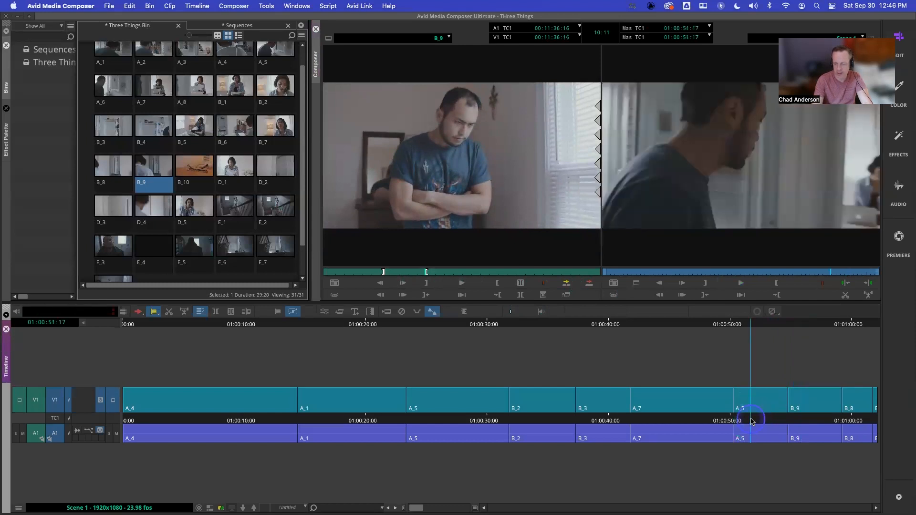
key(space)
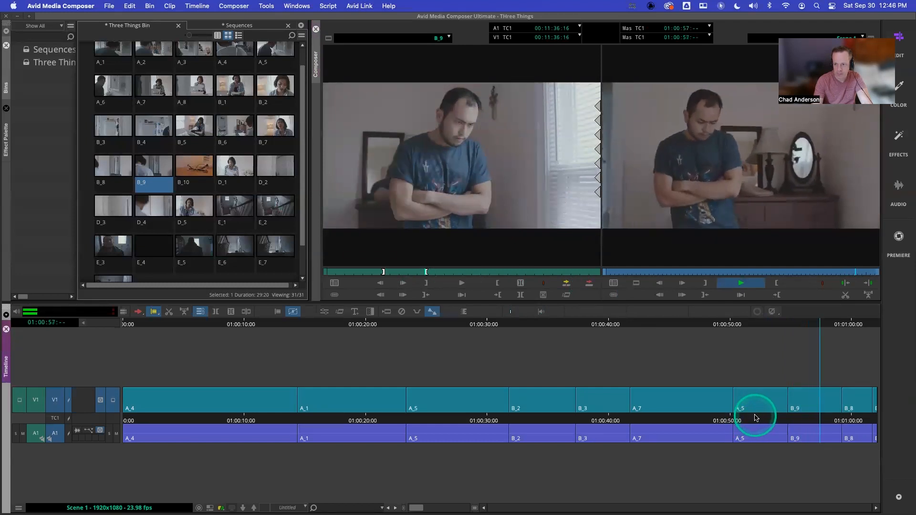
key(space)
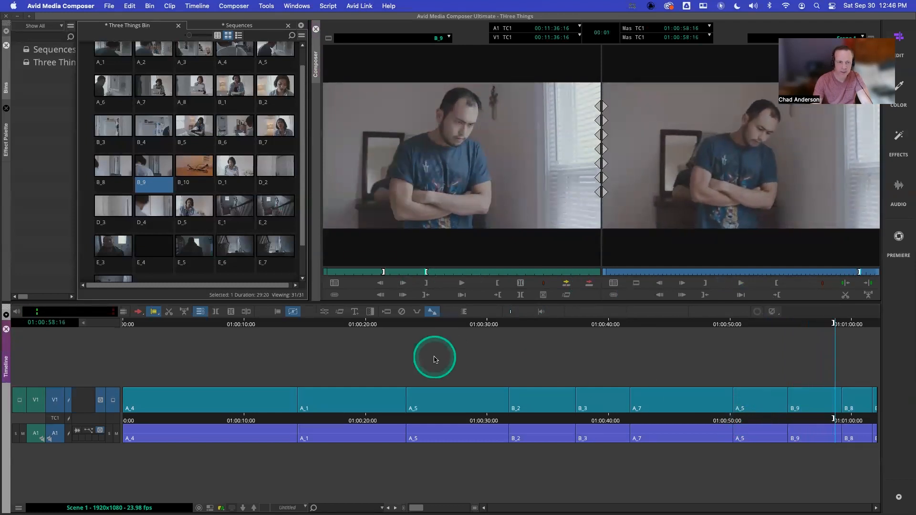
Load B_5 and re-mark it from before the man crosses to the nightstand, ending at 00:09:44:21
double_click(194, 122)
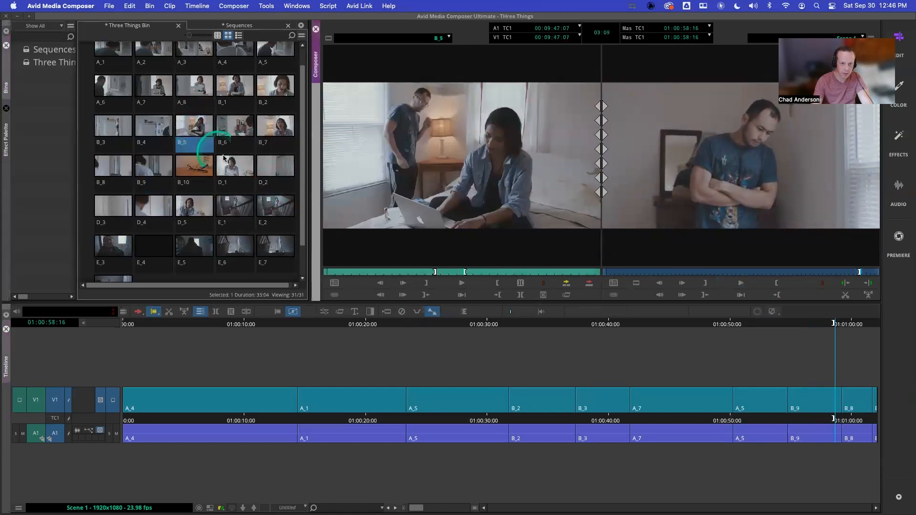
drag(406, 275, 399, 273)
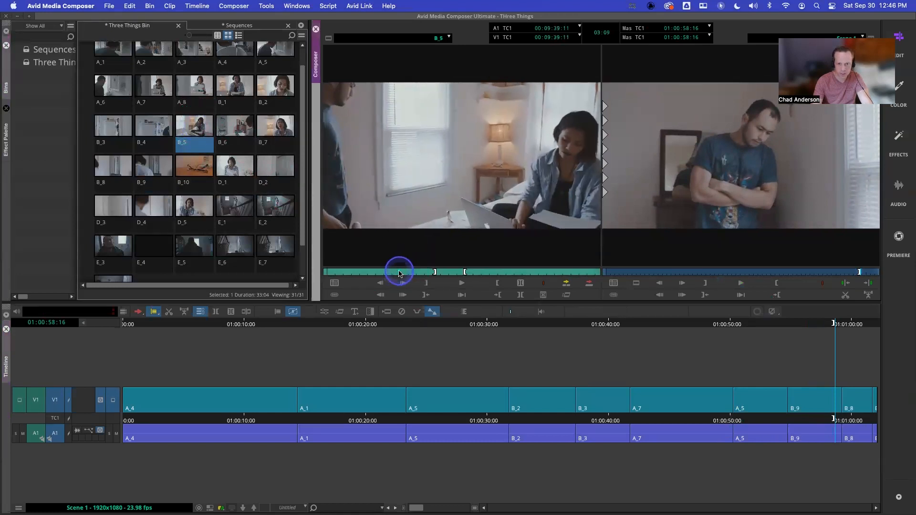
drag(399, 273, 384, 272)
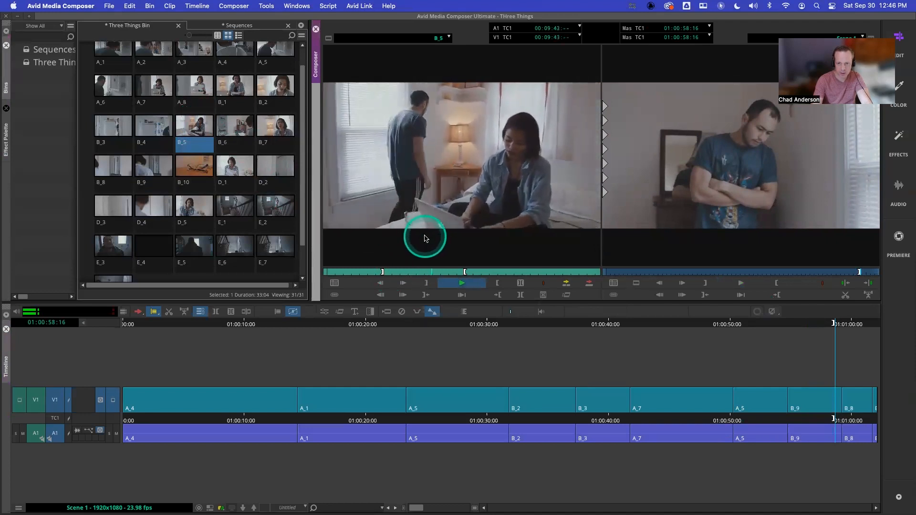
key(space)
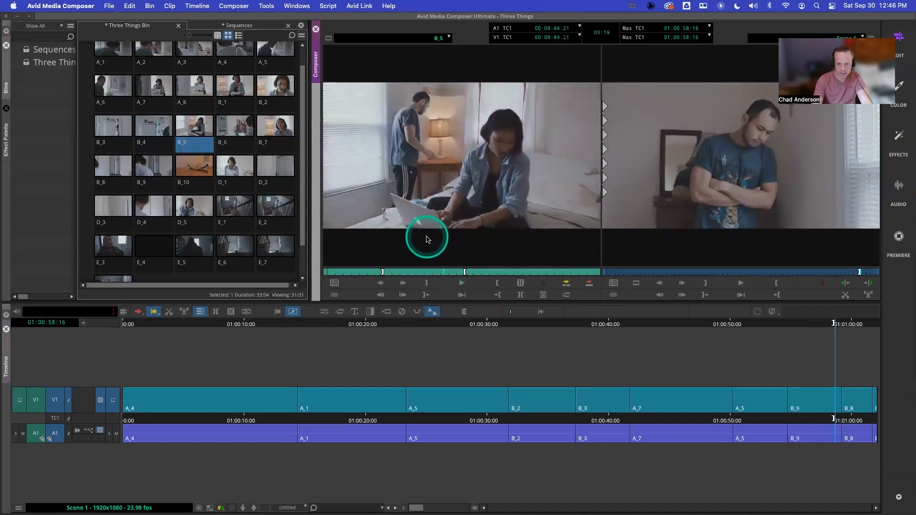
Overwrite the sequence from 01:00:58:16 with the marked B_5 section and play back from A_5 through the new cuts
click(590, 285)
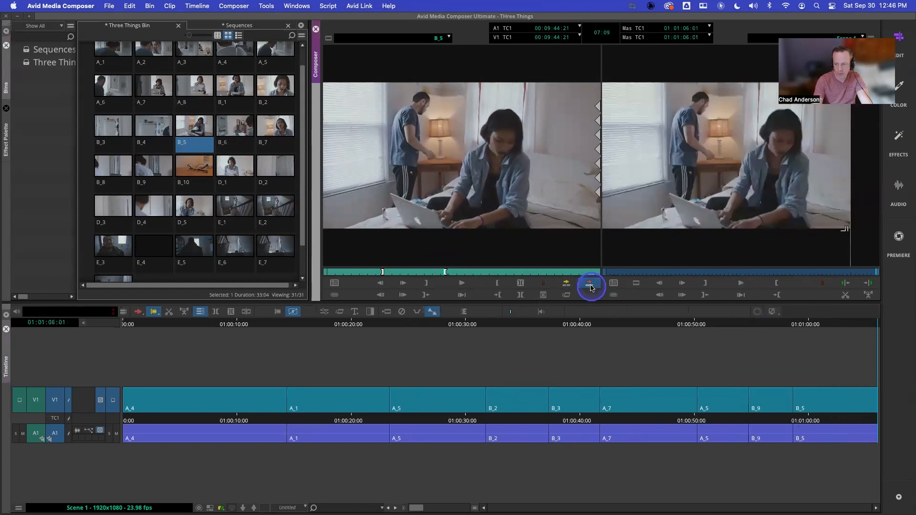
drag(723, 417, 705, 419)
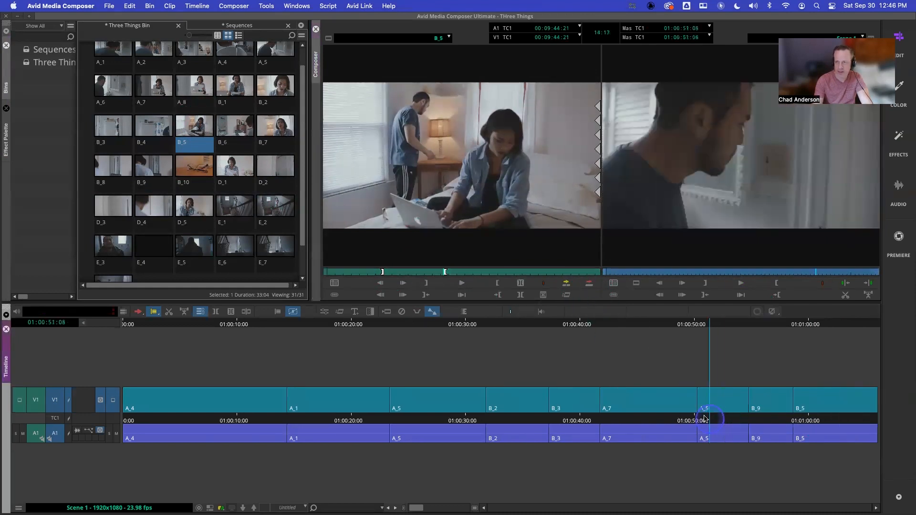
key(space)
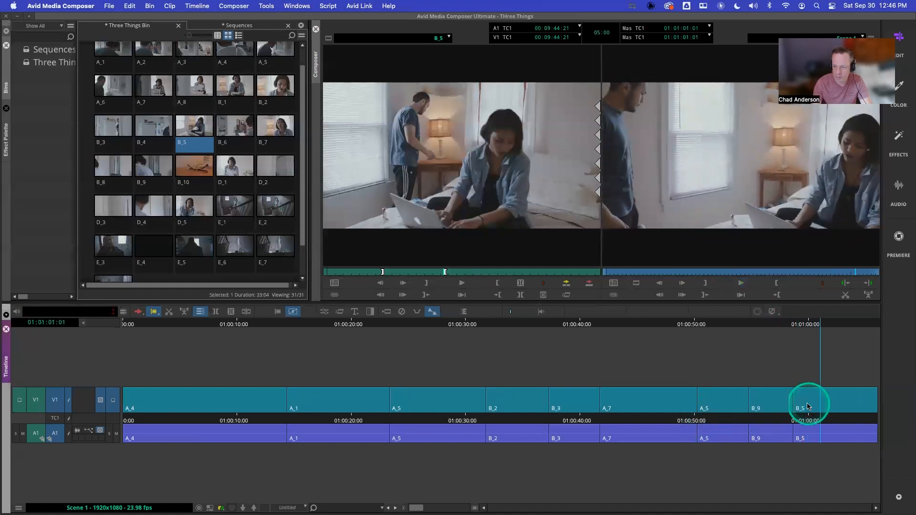
Trim the end of the B_9 clip back by 13 frames at its cut to B_5
click(787, 400)
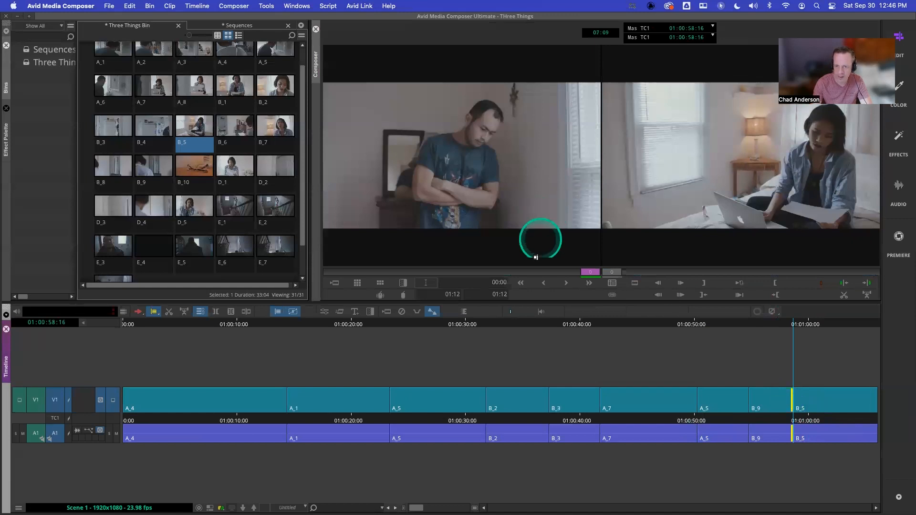
click(541, 285)
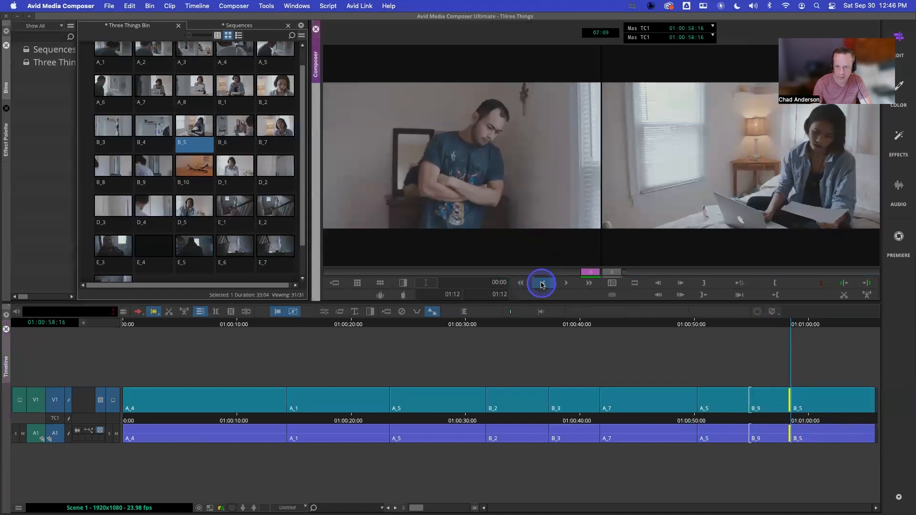
click(541, 285)
click(541, 285)
click(541, 285)
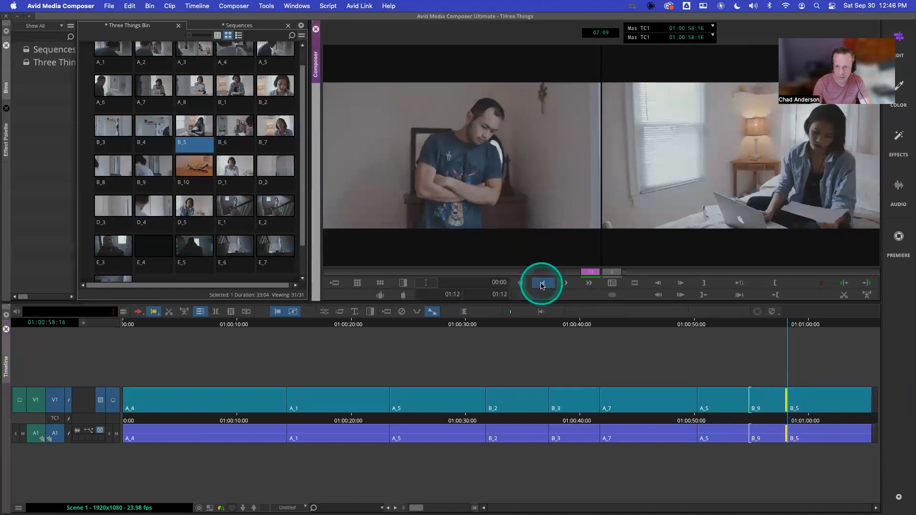
click(541, 286)
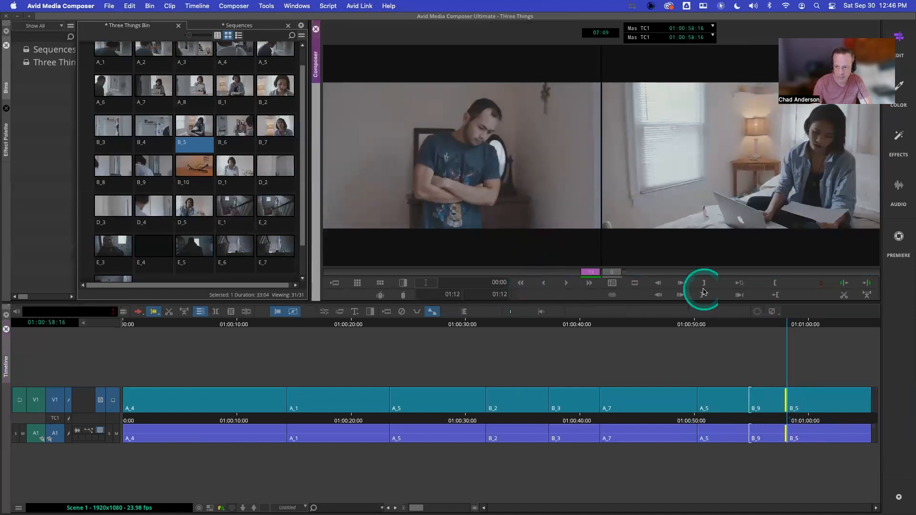
Loop playback around the trimmed B_9 to B_5 cut, setting the pre-roll and post-roll to 2:00
click(739, 285)
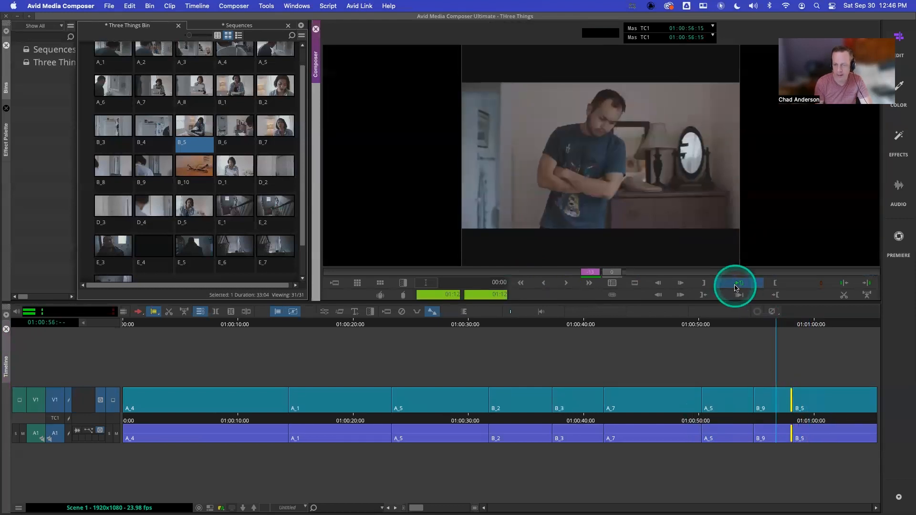
click(737, 285)
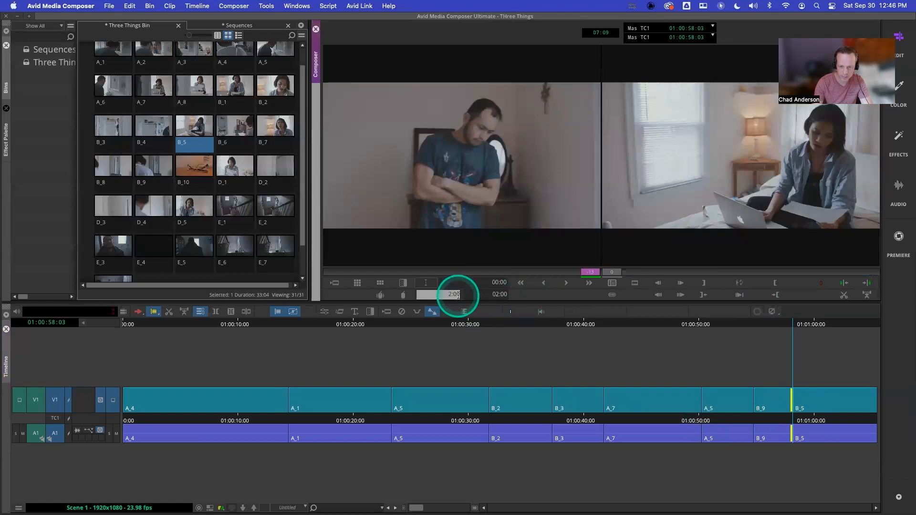
click(748, 285)
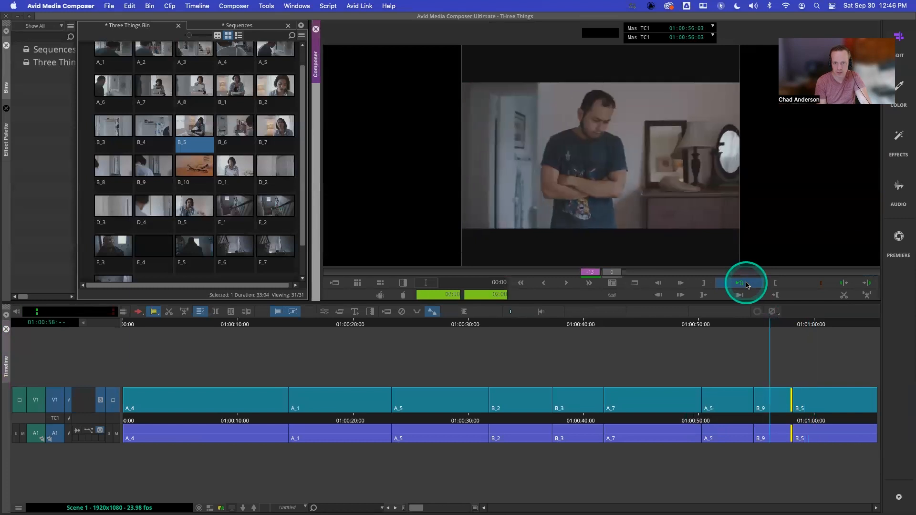
click(747, 285)
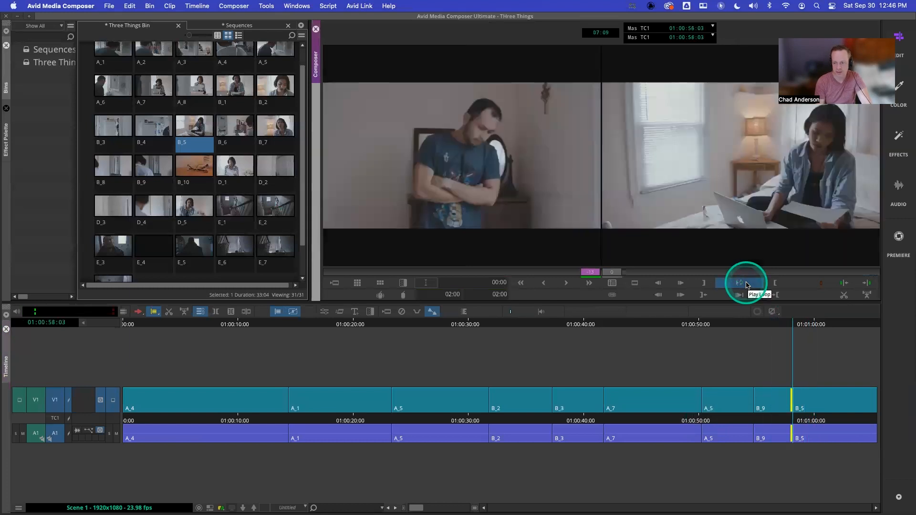
Play the sequence from B_9 into B_5 and mark an In point at 01:01:04:12
click(777, 422)
key(space)
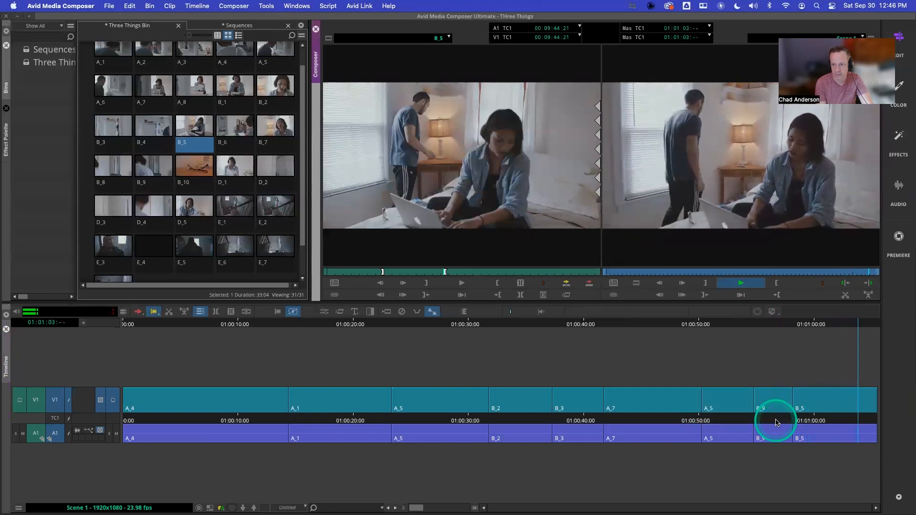
key(space)
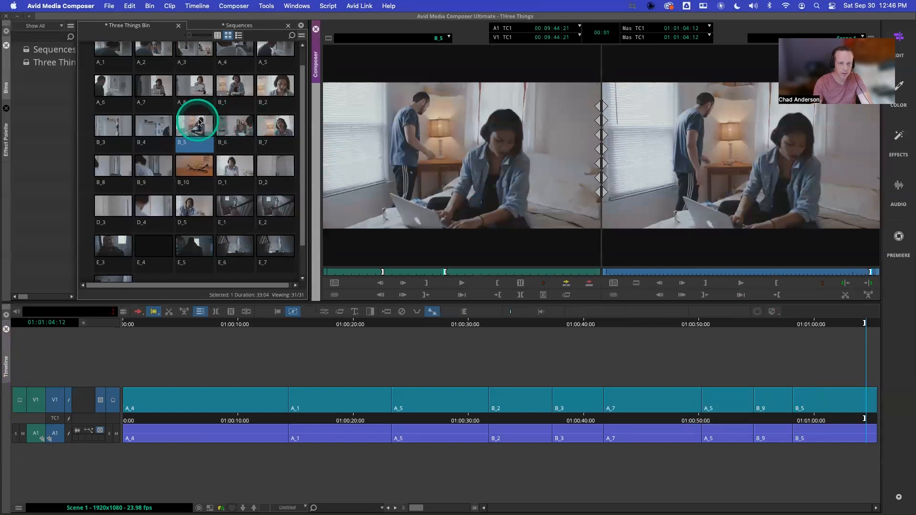
Load source clips B_1 and B_2 in turn and scrub B_2 past its Out mark for a possible next shot
double_click(249, 93)
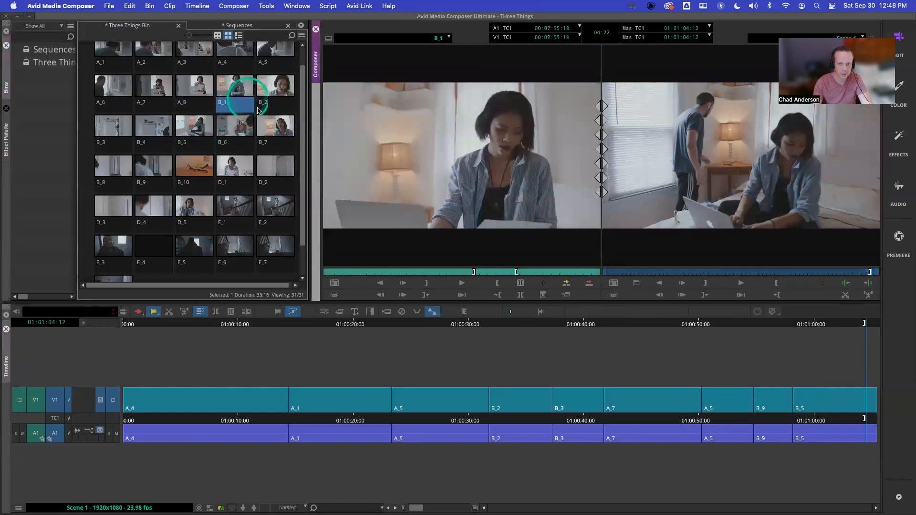
drag(456, 274, 323, 129)
double_click(275, 77)
click(483, 231)
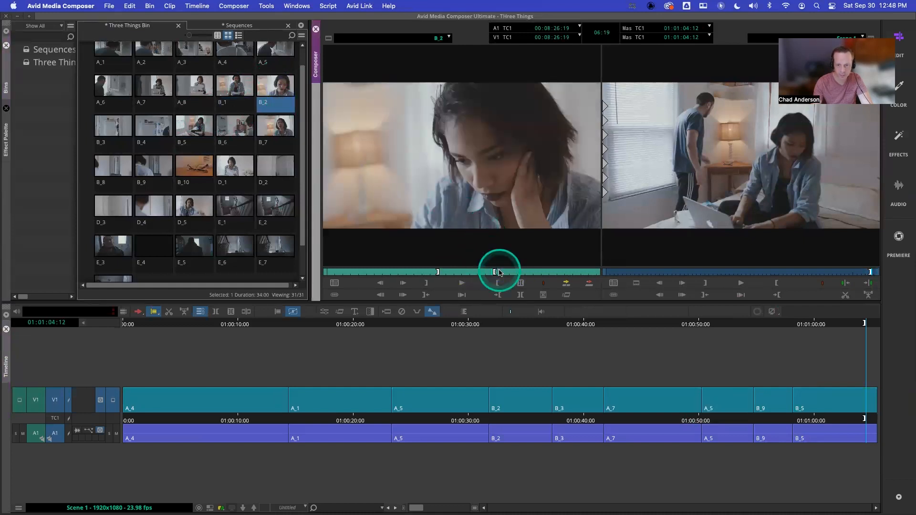
drag(500, 273, 517, 274)
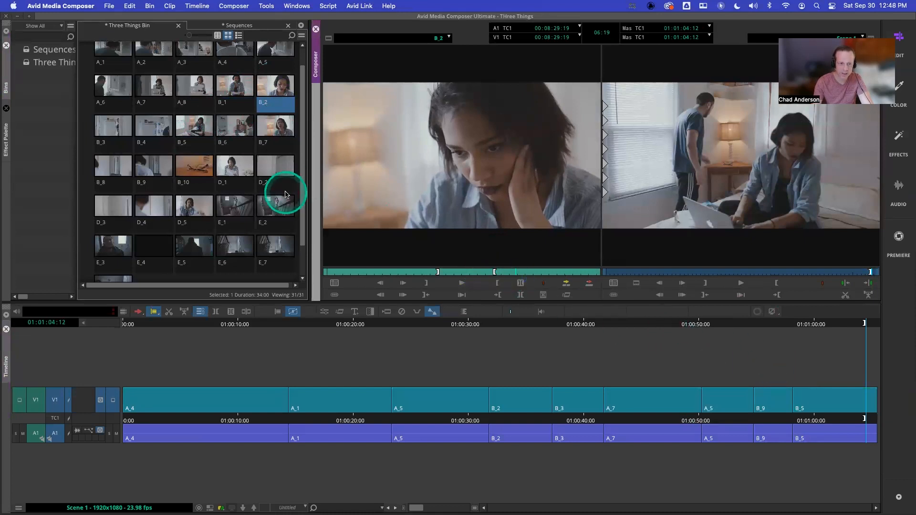
Load B_10, extend its Out point to 00:12:01:19 and overwrite the marked section onto the end of the sequence
double_click(202, 168)
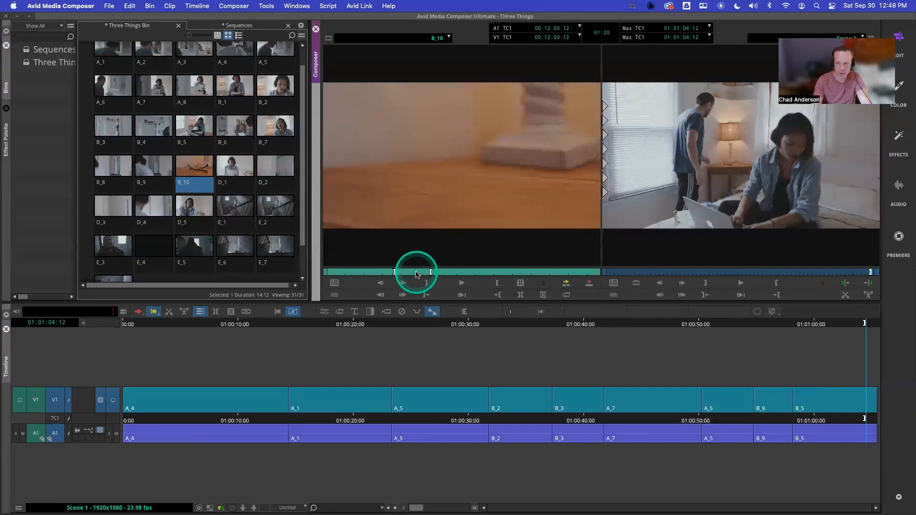
drag(416, 274, 440, 274)
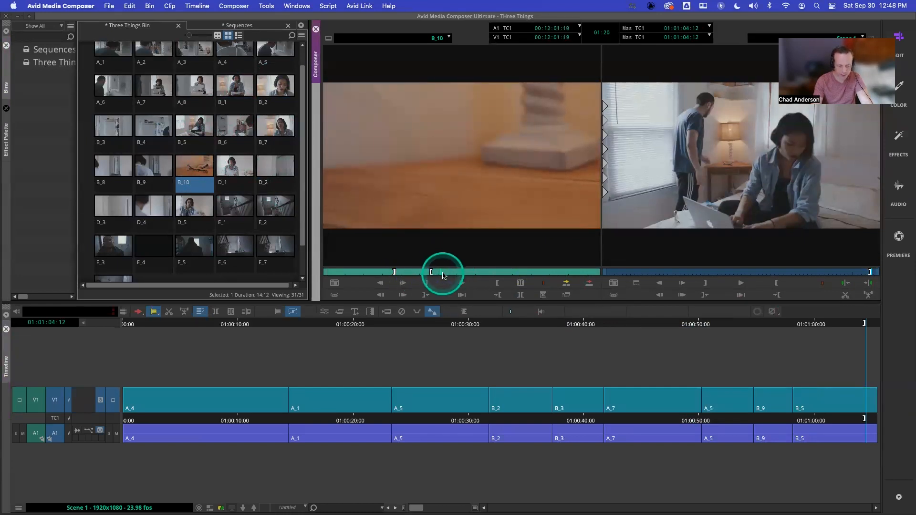
click(589, 283)
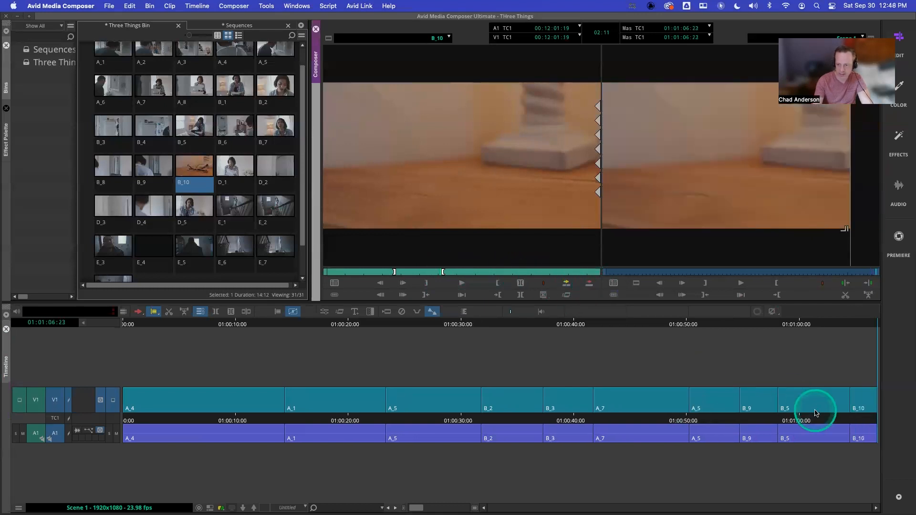
Play the sequence from B_5 into B_10 and mark an In point at 01:01:06:04
click(816, 413)
key(space)
click(807, 414)
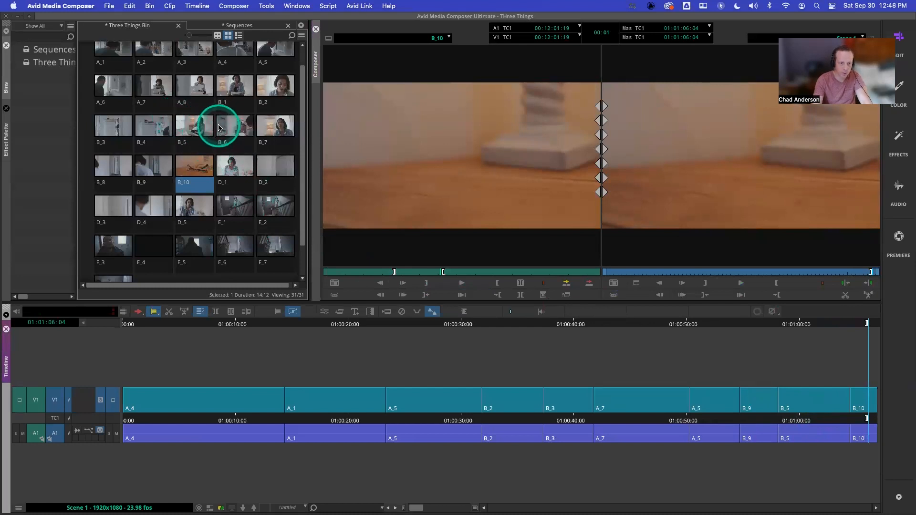
Scrub through source clips B_9 and B_8 to look for the shot that follows B_10
double_click(156, 162)
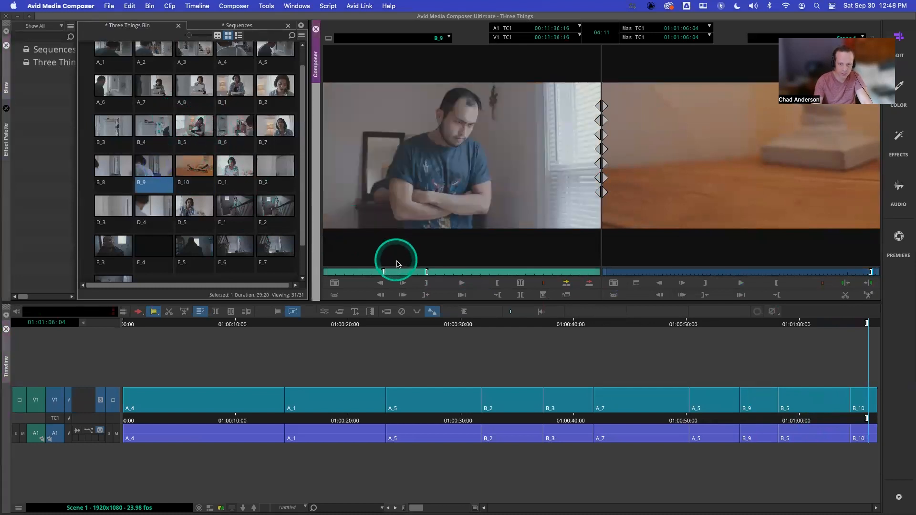
drag(400, 271, 467, 275)
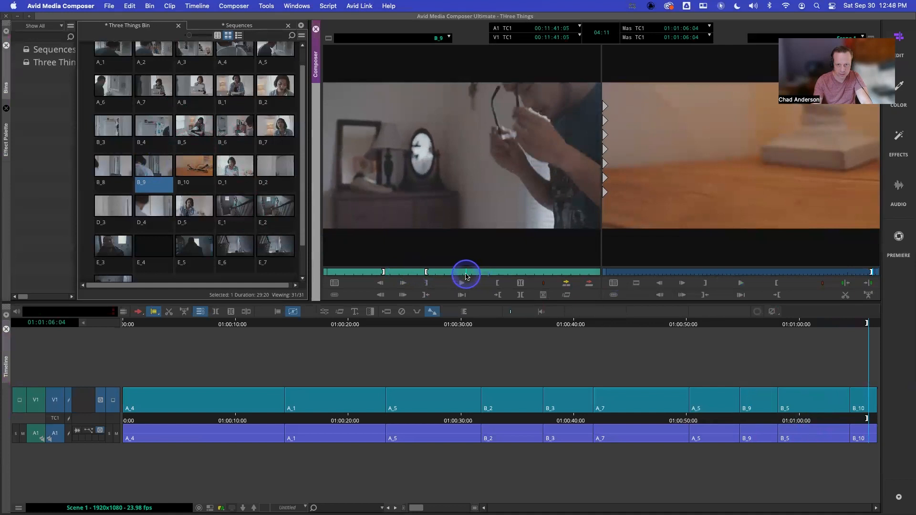
double_click(104, 171)
drag(374, 271, 511, 272)
key(super+i)
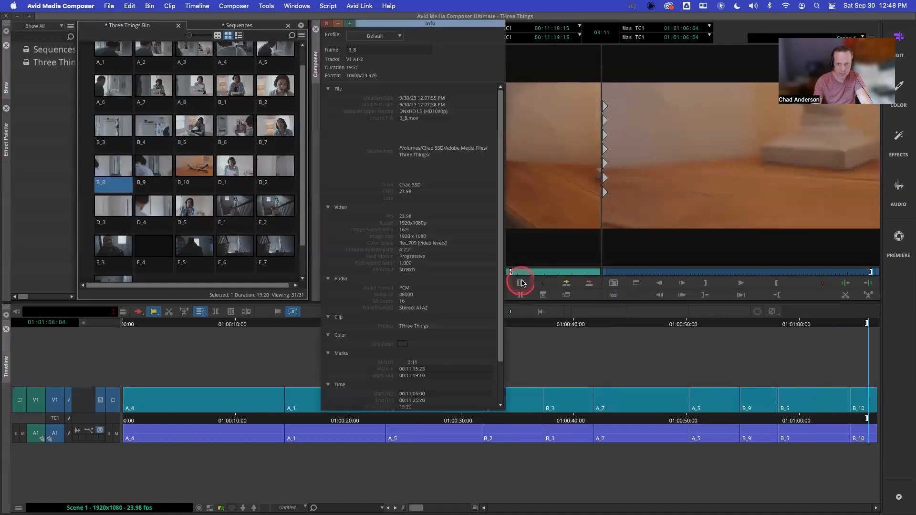
click(325, 23)
drag(455, 273, 554, 273)
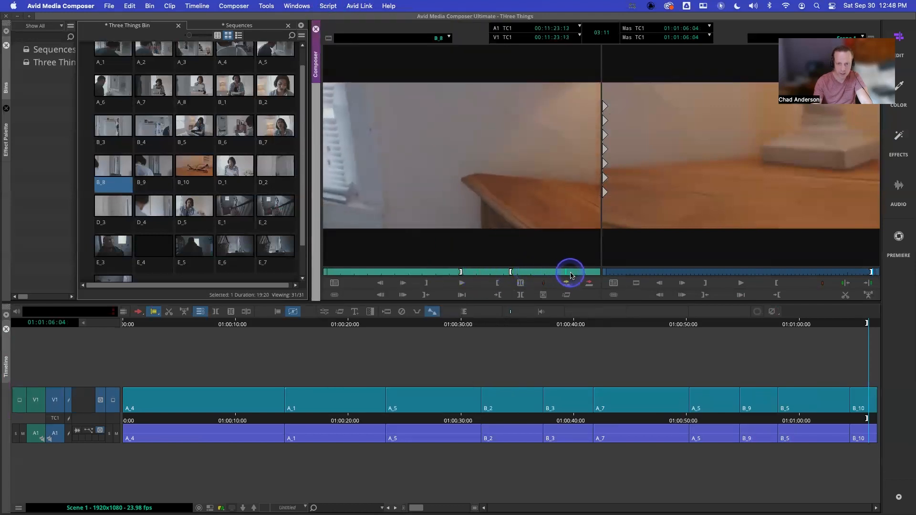
Load source clip B_6, scrub through it and play the section after its marks
double_click(235, 126)
click(380, 272)
drag(380, 272, 440, 270)
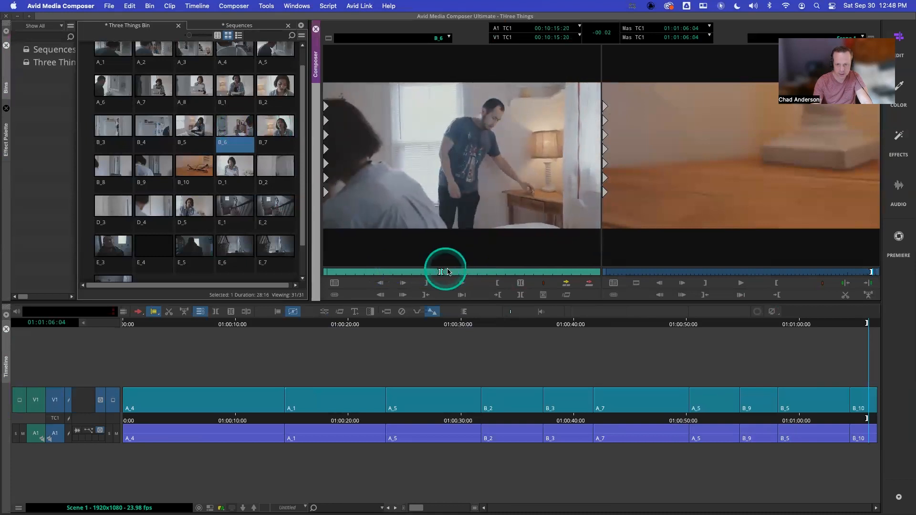
key(space)
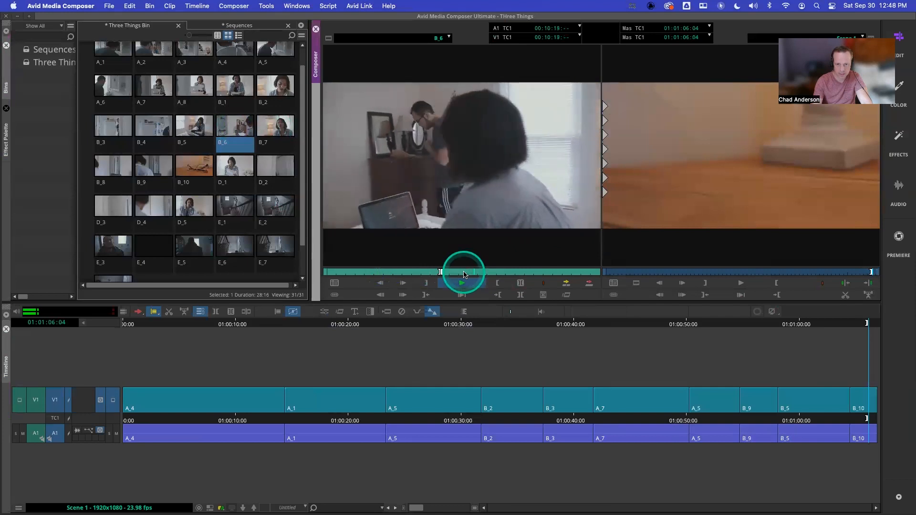
key(space)
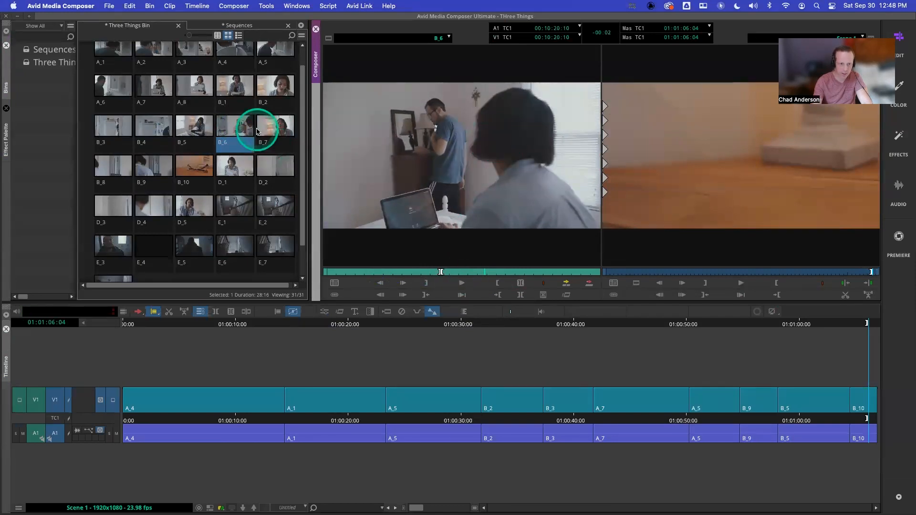
Load source clip B_5, mark a new In point just past its Out mark and play on from there
double_click(196, 129)
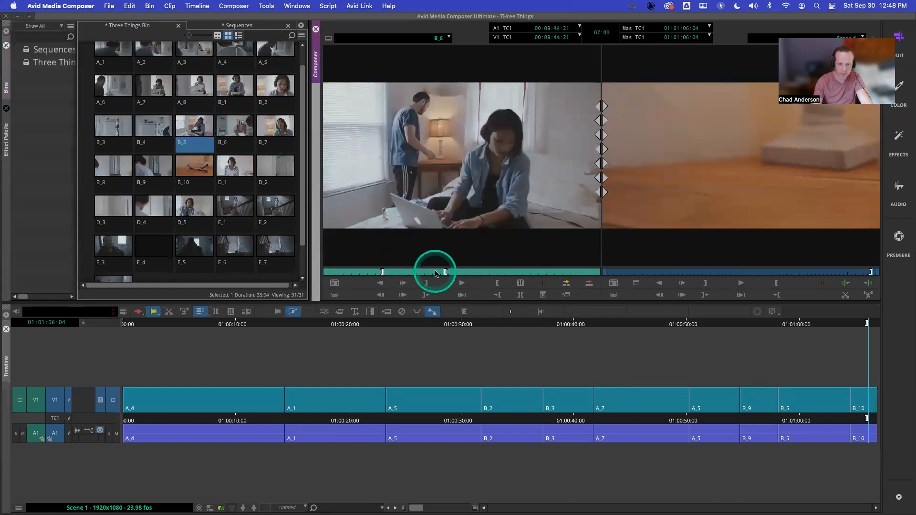
key(space)
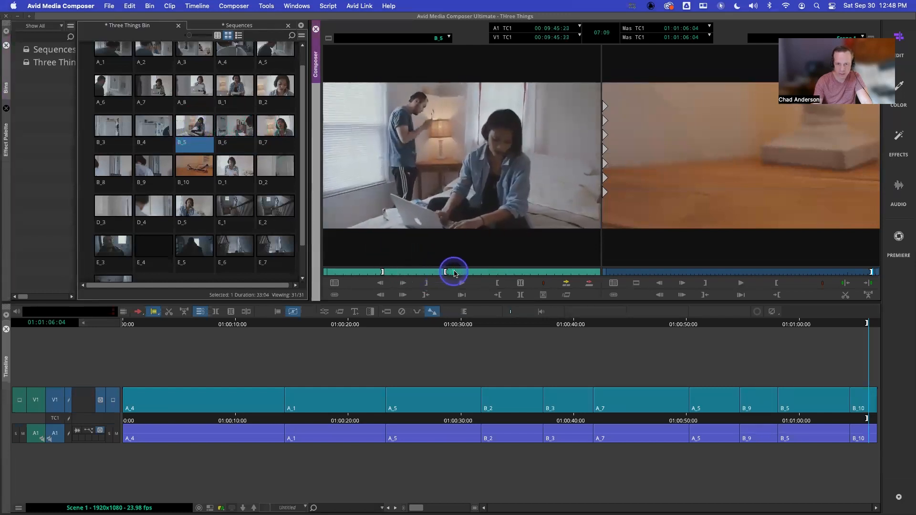
key(i)
key(space)
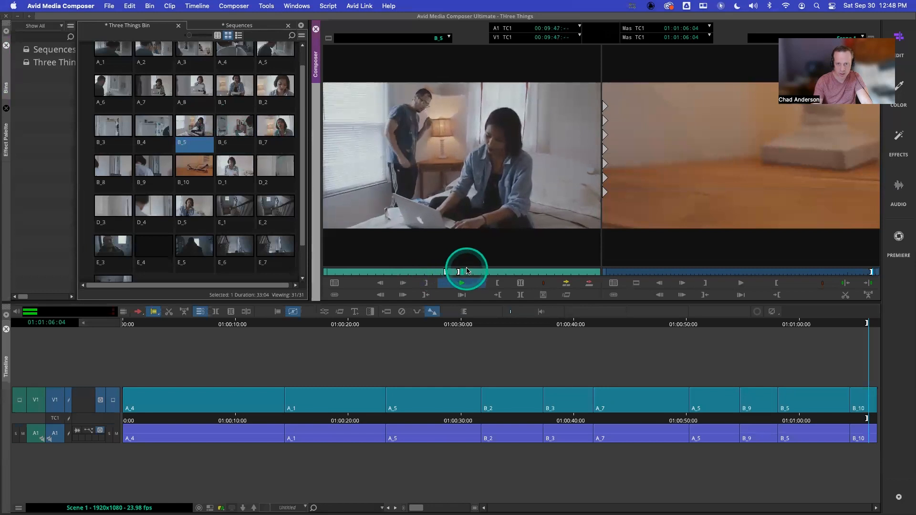
key(space)
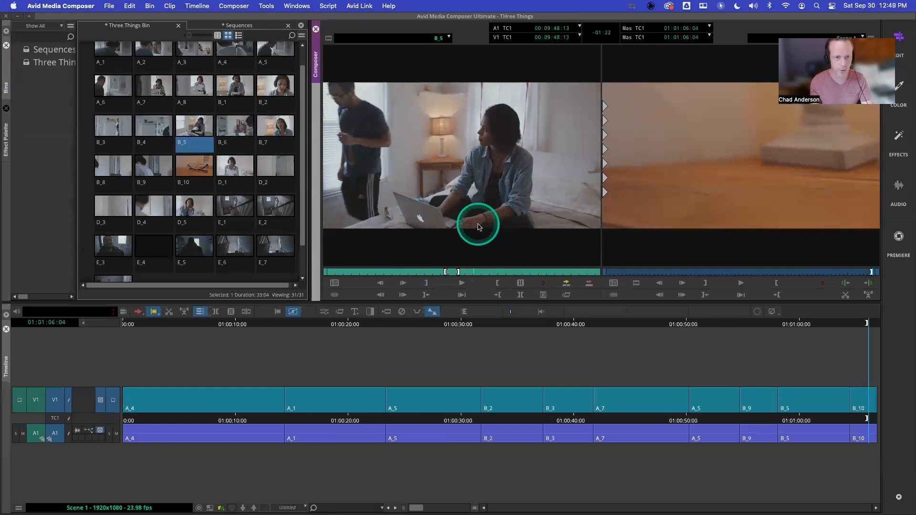
Mark a 4:23 section of B_9 ending at 00:11:44:18 and overwrite it into the sequence after B_10
double_click(154, 166)
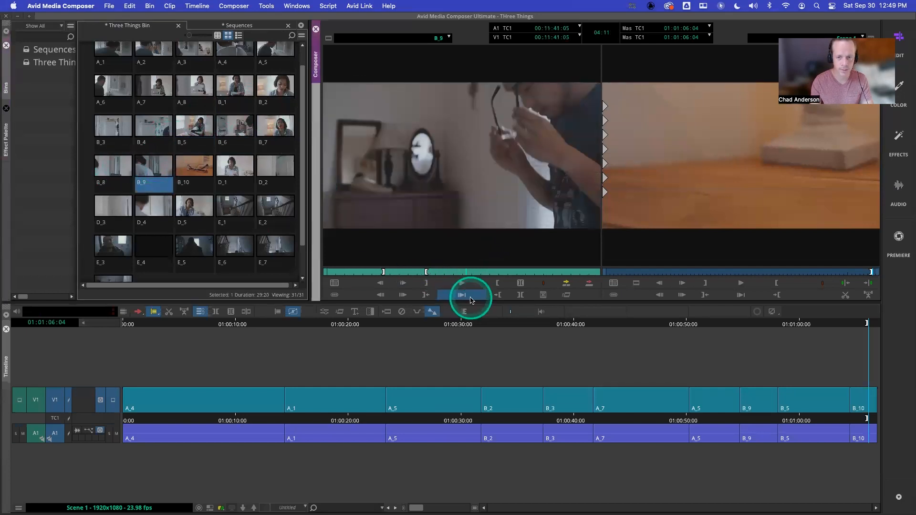
drag(415, 273, 453, 273)
key(i)
key(o)
key(space)
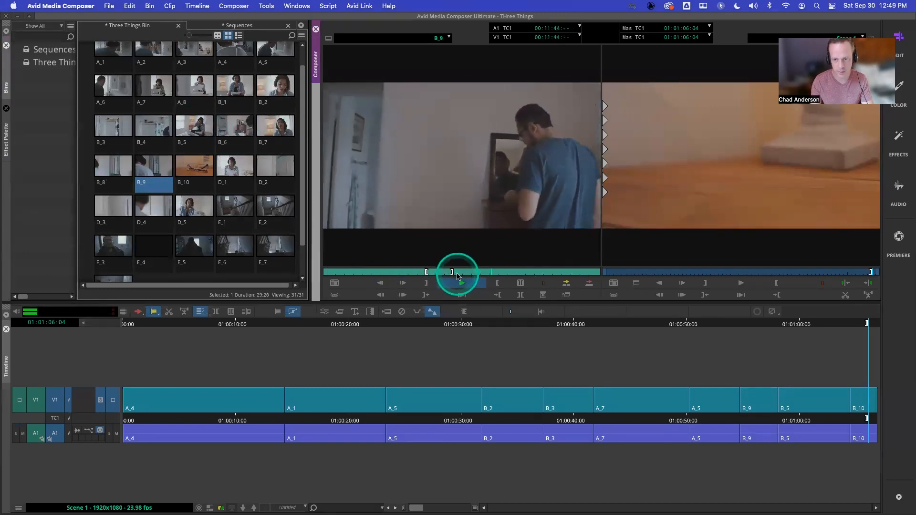
key(space)
key(i)
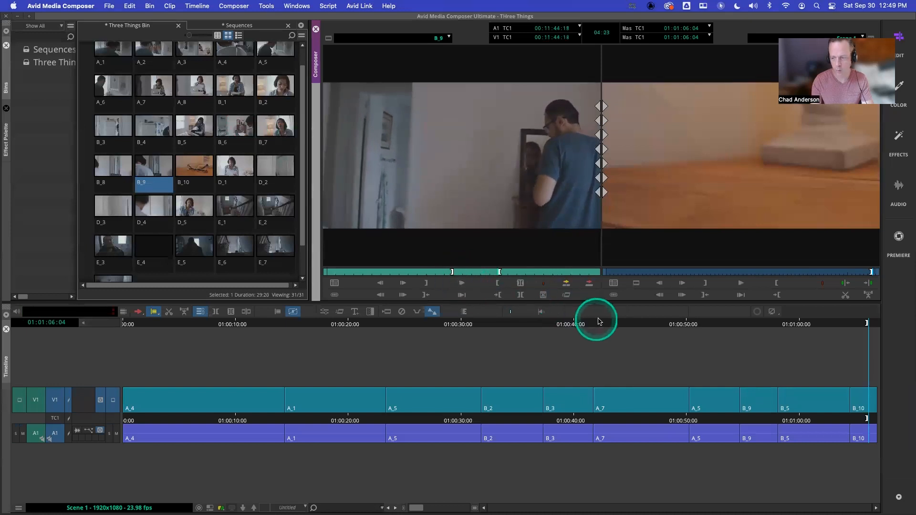
click(589, 284)
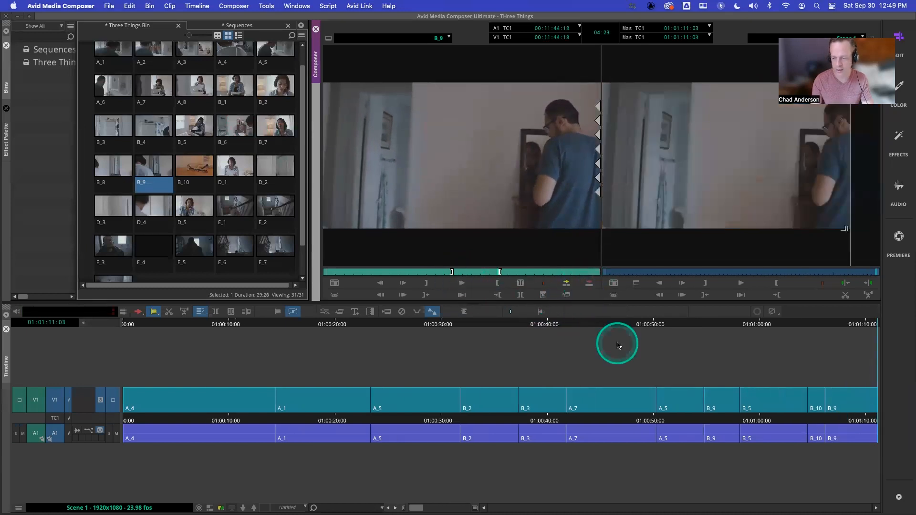
Play the sequence from B_5 through B_10 into the new B_9 shot to review the cuts
click(779, 414)
key(space)
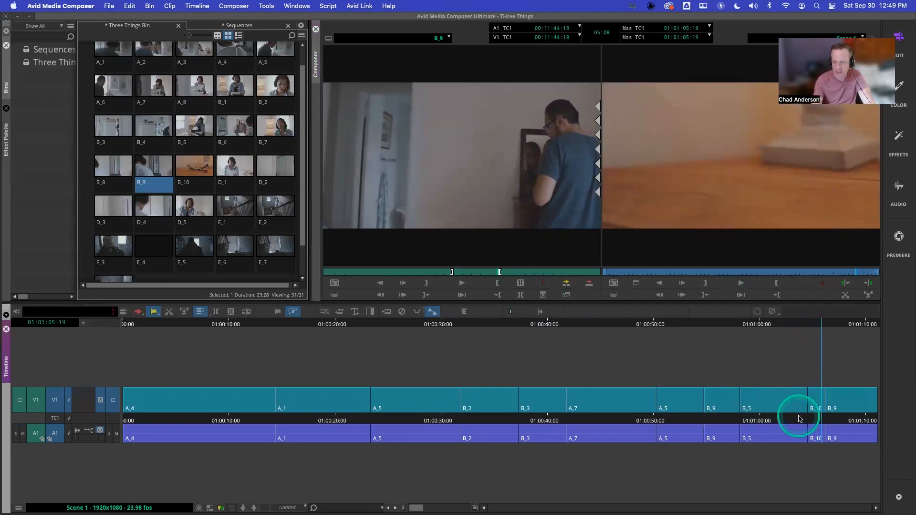
click(788, 418)
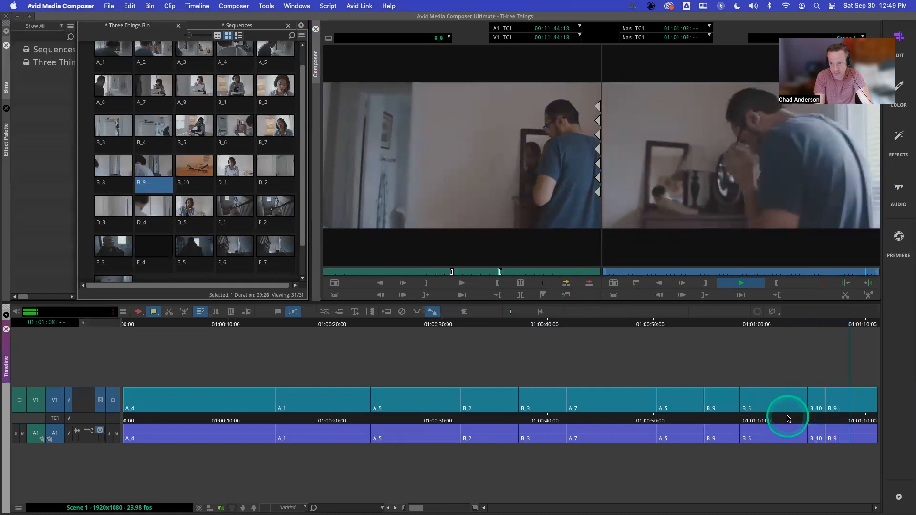
key(space)
Try removing the B_10 shot from the sequence, closing the gap, and play the direct cut from B_5 to B_9
click(817, 419)
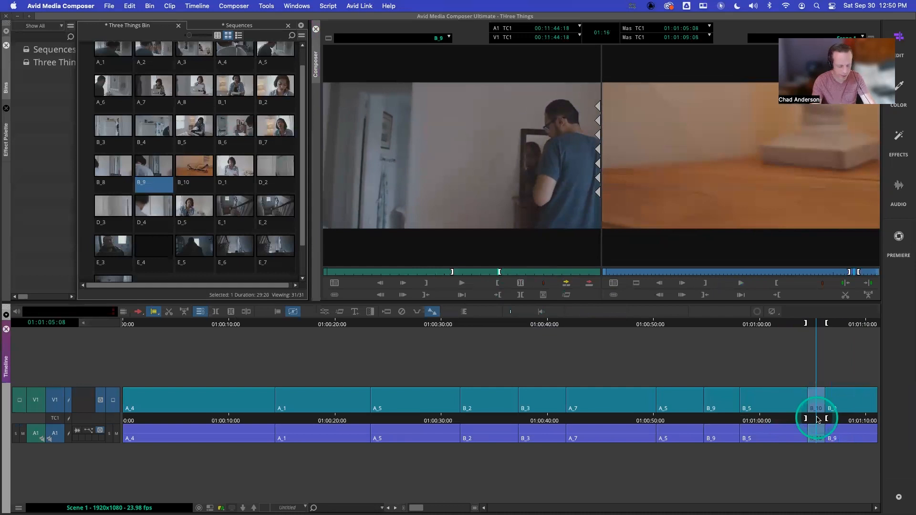
key(Delete)
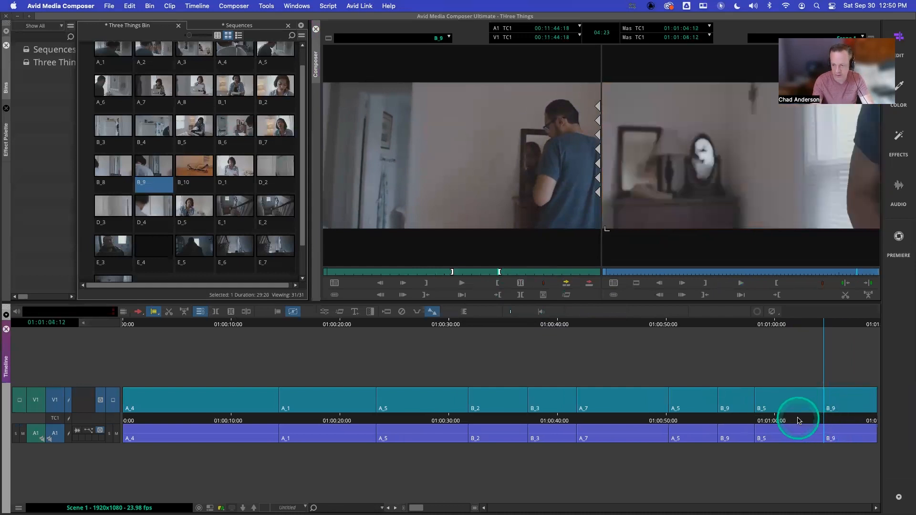
click(793, 419)
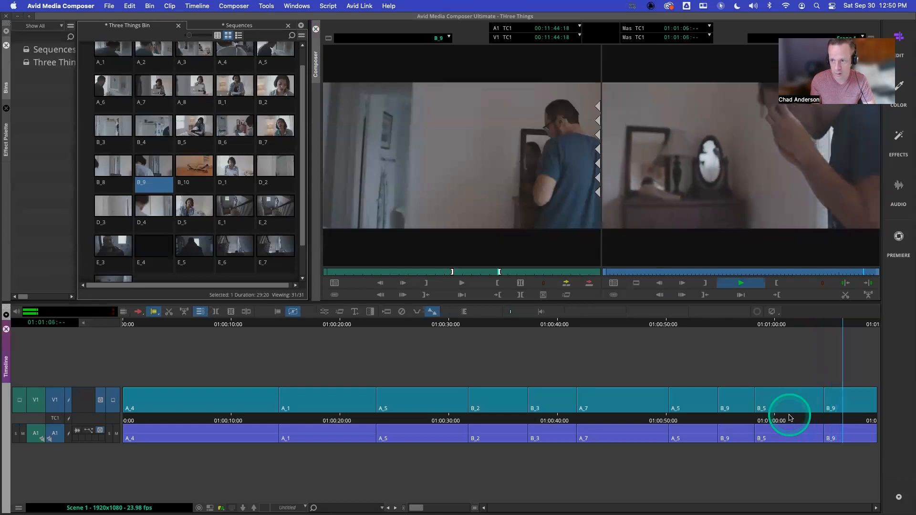
key(space)
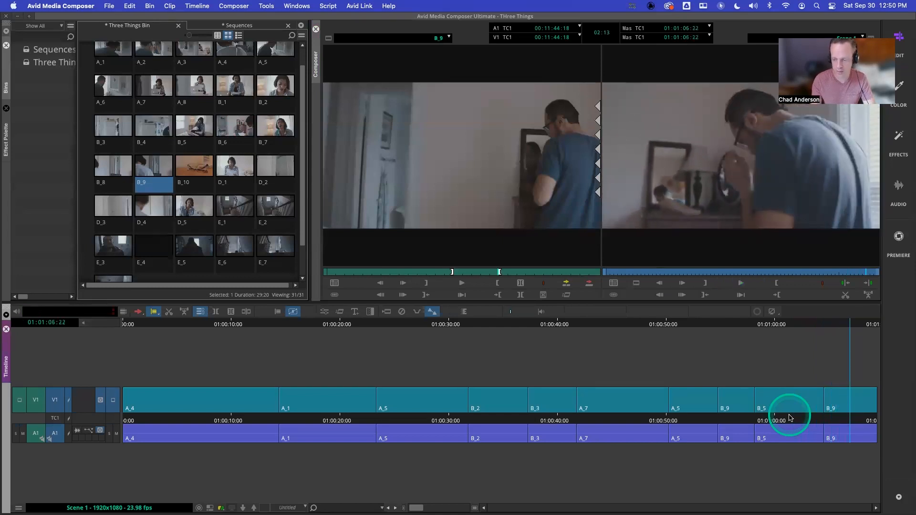
drag(790, 417, 778, 418)
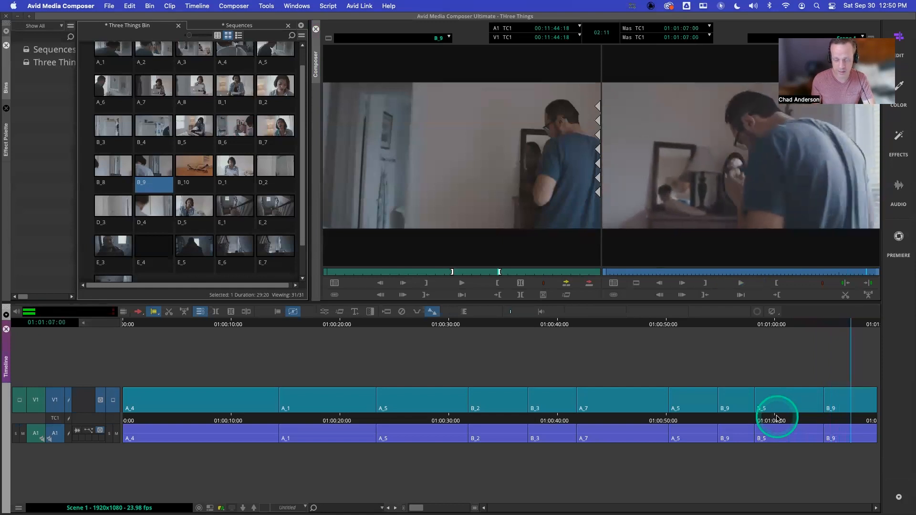
key(super+z)
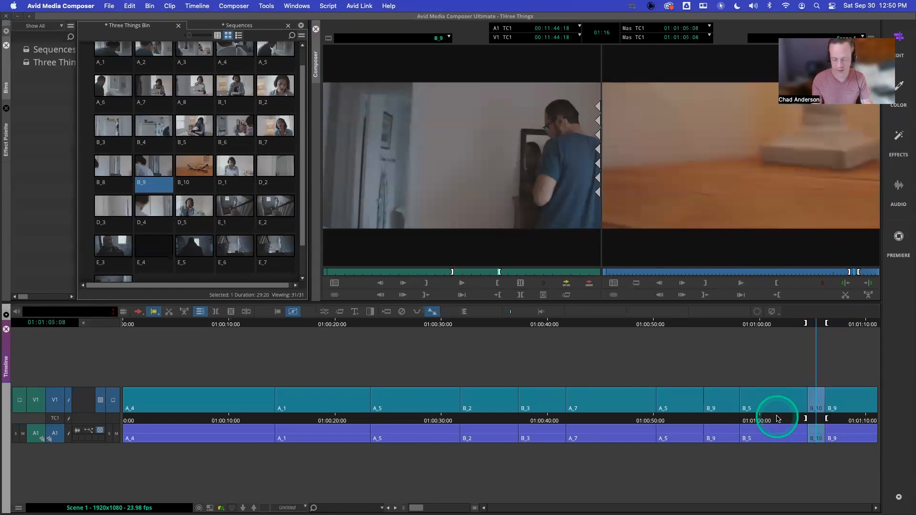
Play the sequence from B_5 into the last B_9 shot and mark an In point at 01:01:09:23
click(777, 418)
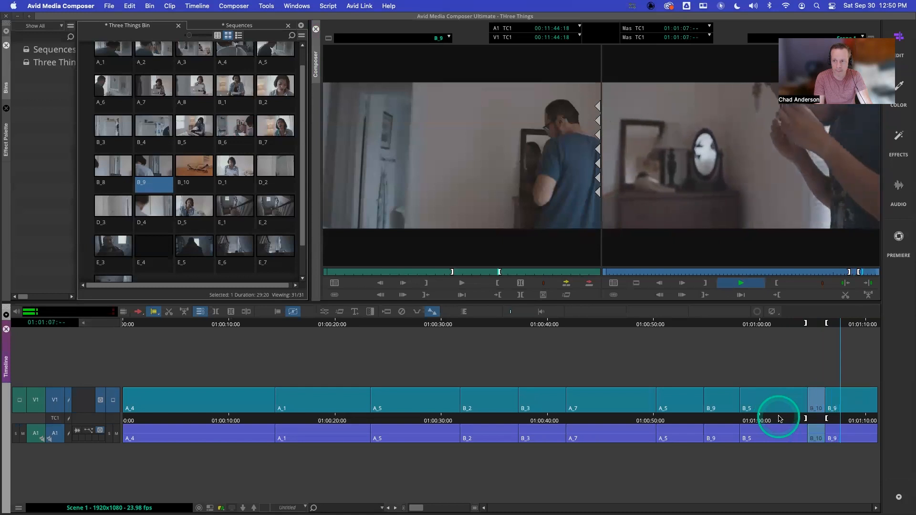
key(space)
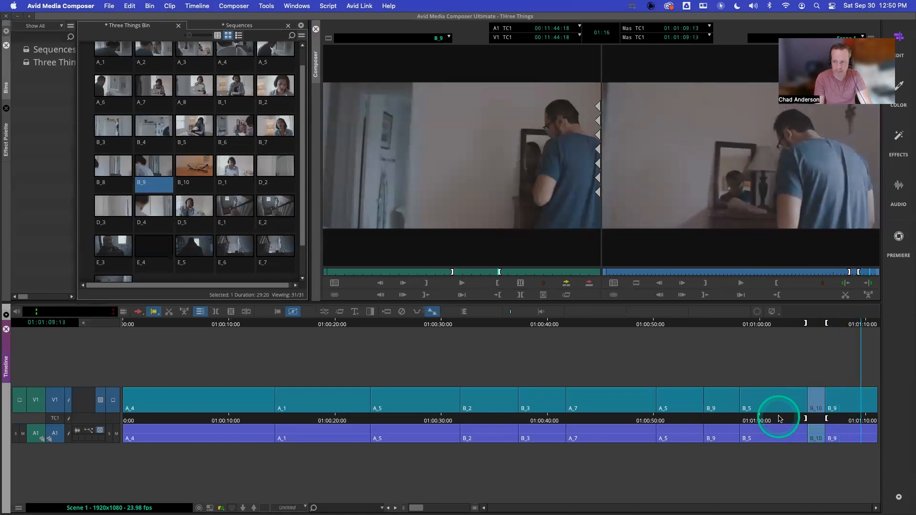
key(space)
key(space)
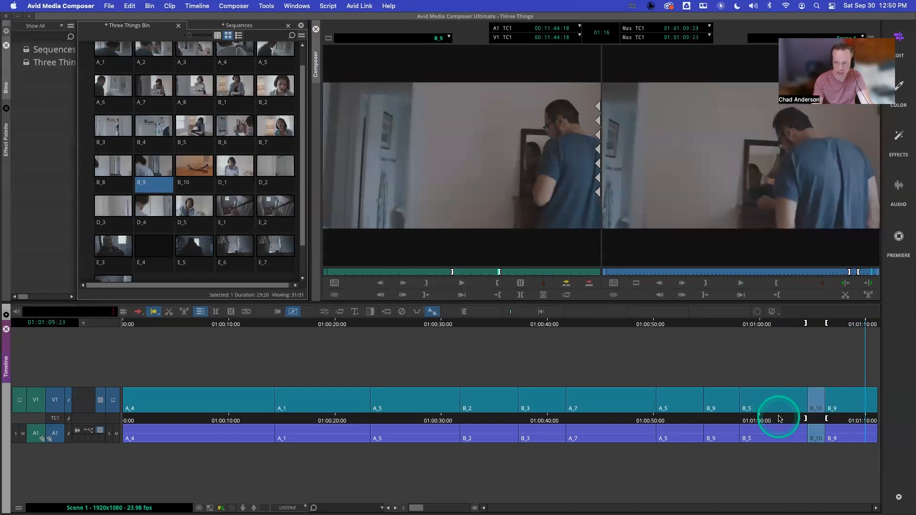
key(i)
Mark a 4:19 section of B_2 ending at 00:08:33:08 and overwrite it into the sequence at the marked point in B_9
double_click(279, 89)
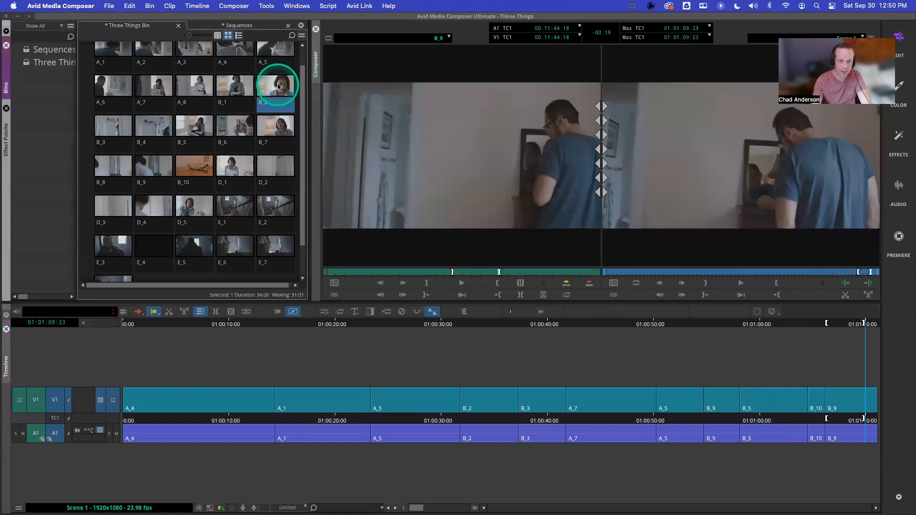
drag(445, 273, 508, 272)
key(space)
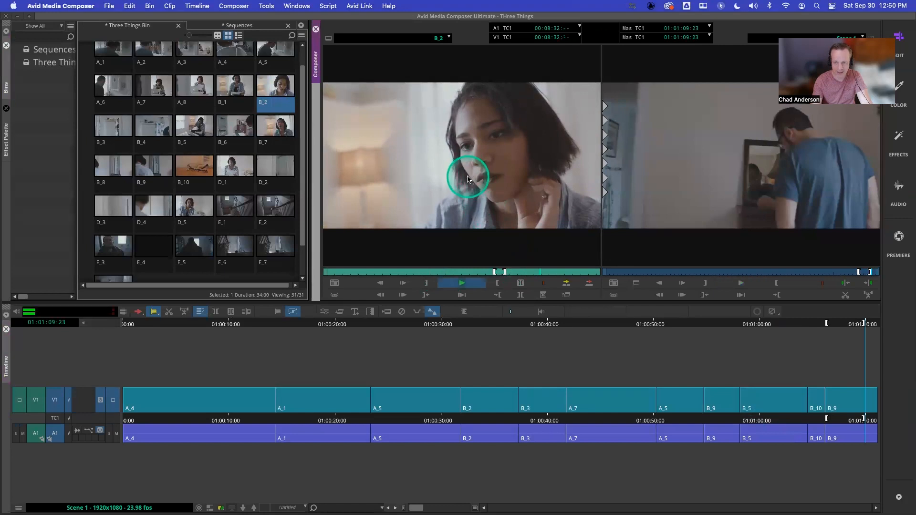
key(o)
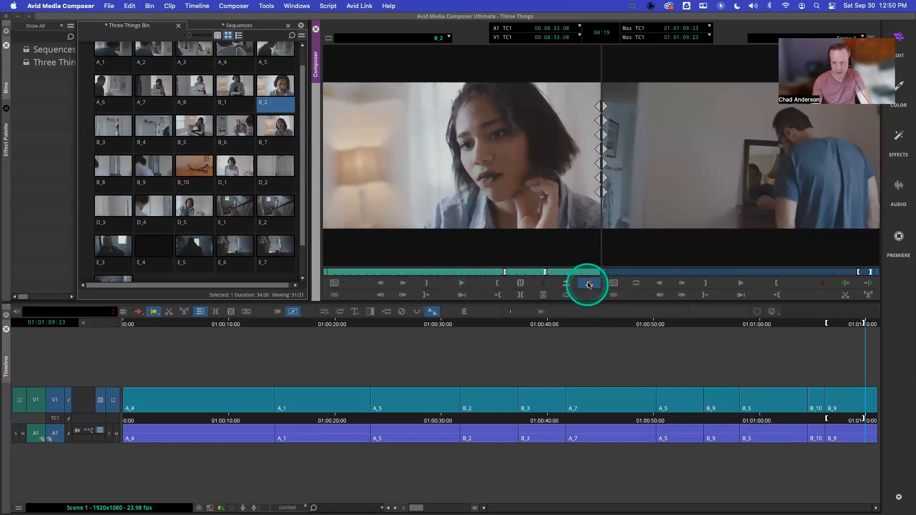
click(588, 283)
Play the sequence from B_5 through B_10 and B_9 into the new B_2 shot to review the cuts
click(765, 419)
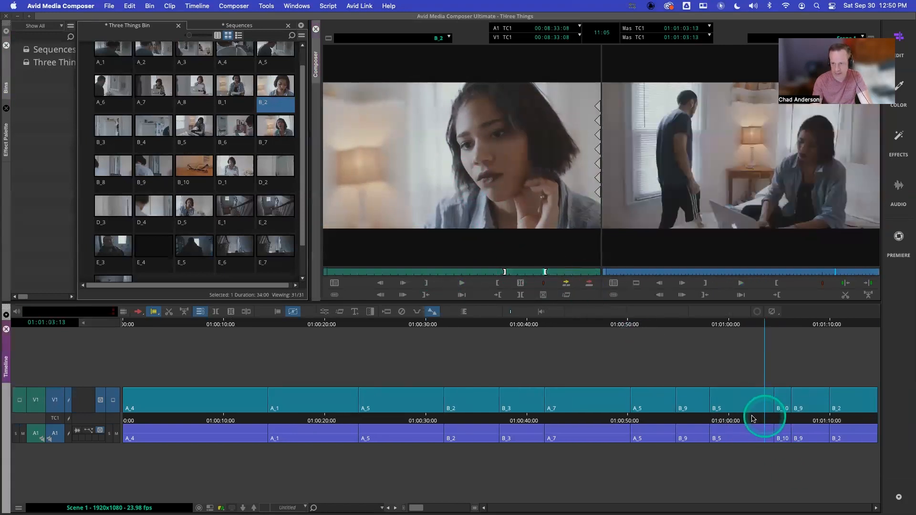
key(space)
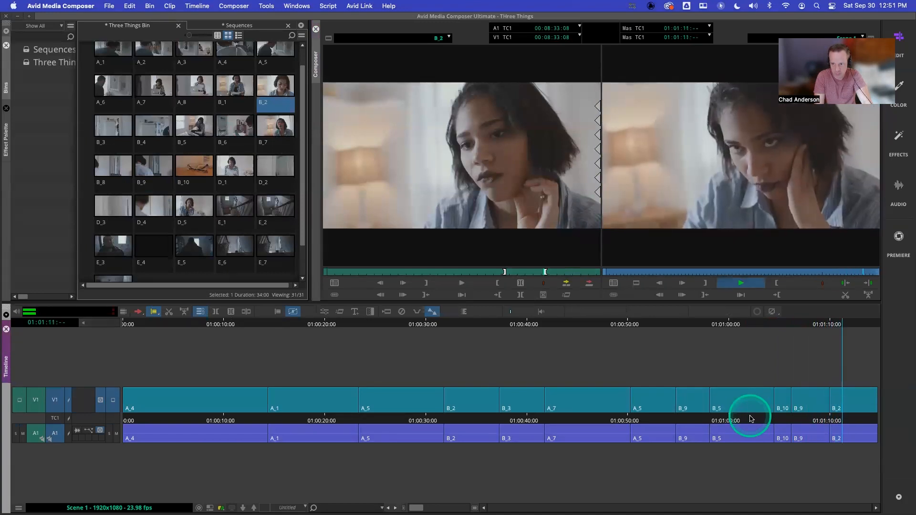
key(space)
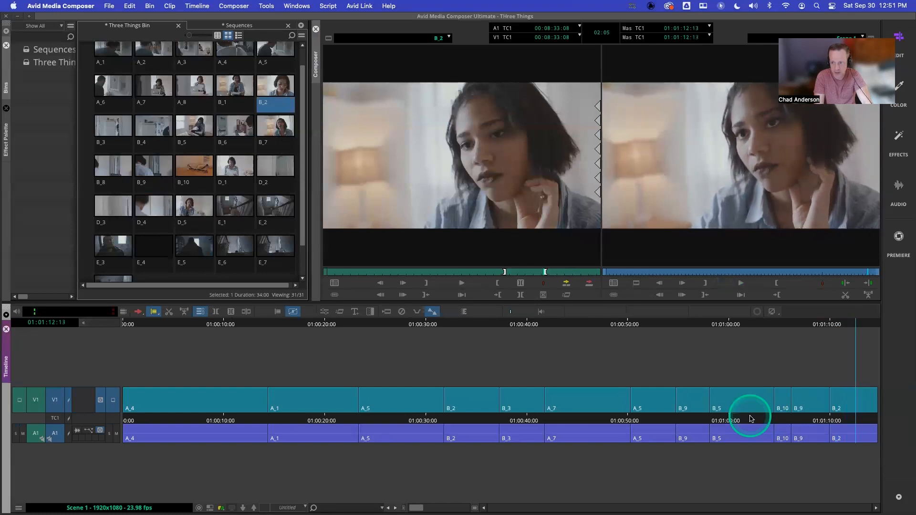
key(space)
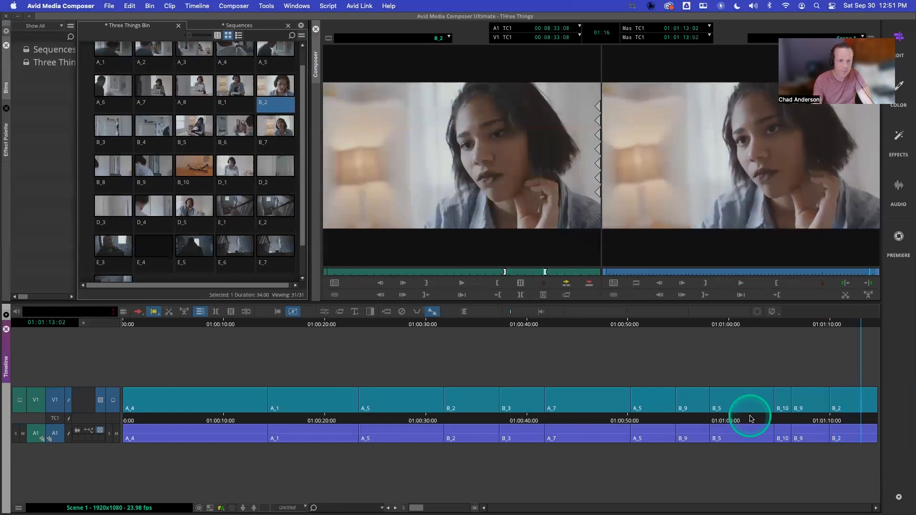
Load source clip B_5 and scrub to 00:09:48:08, past its marked section
double_click(206, 127)
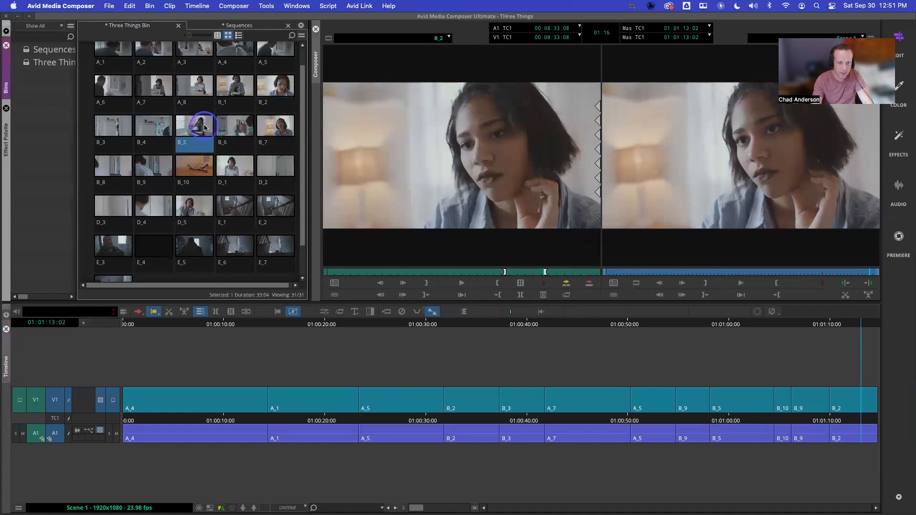
mouse_move(477, 271)
mouse_down()
mouse_move(442, 270)
mouse_move(488, 268)
mouse_move(471, 268)
mouse_up()
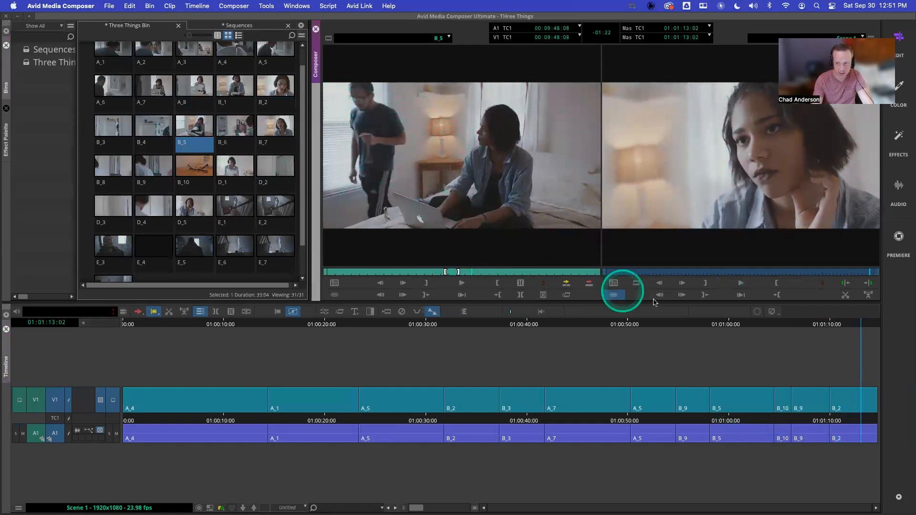
Replay the sequence from the last B_5 shot through the closing B_2 shot and save the work
click(776, 419)
drag(773, 418, 740, 419)
key(space)
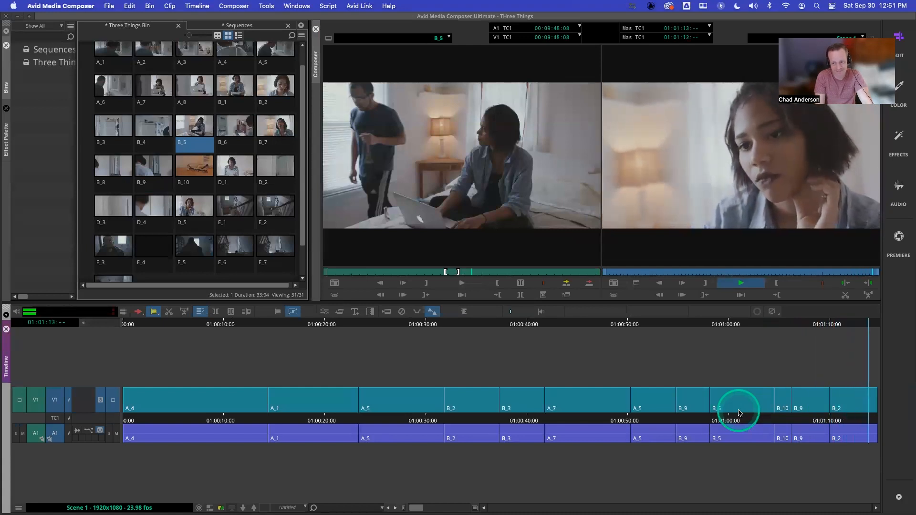
key(super+s)
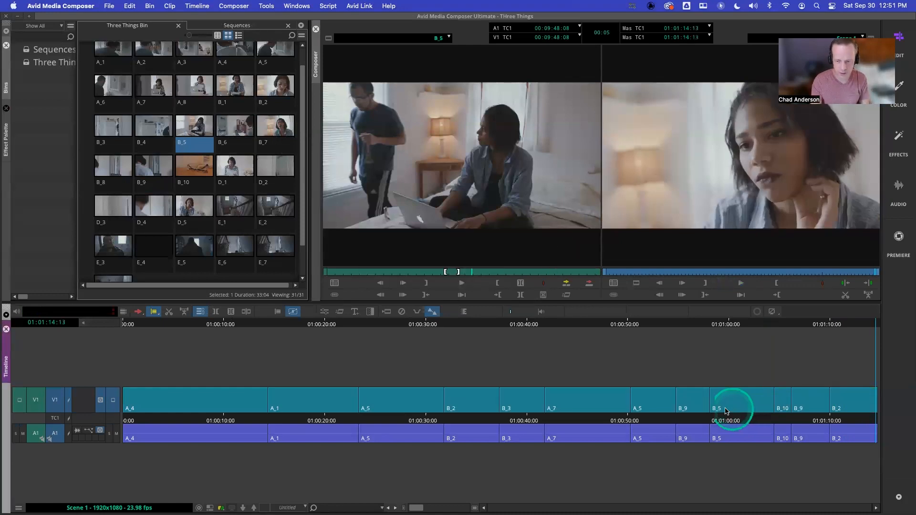
Play the rough cut from the opening A_4 shot, then replay it from the first A_5 shot through to the end
click(664, 410)
drag(606, 415, 110, 368)
key(space)
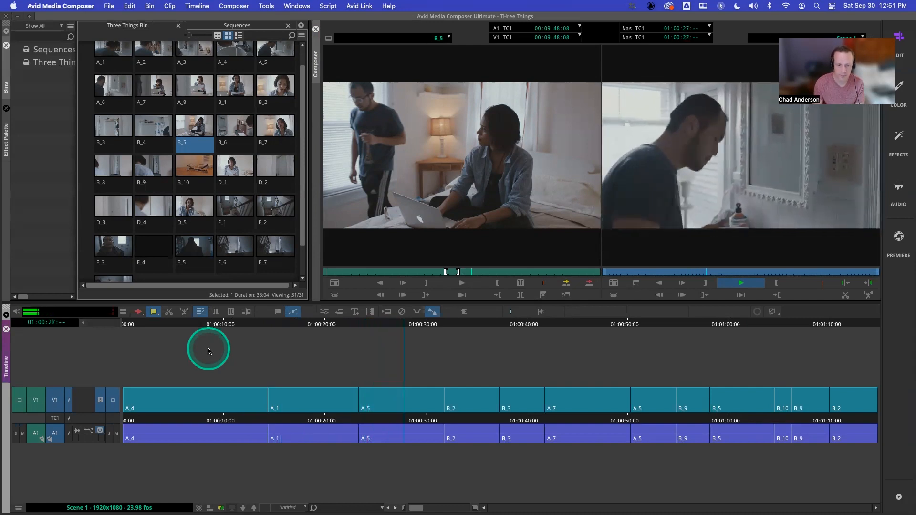
click(308, 420)
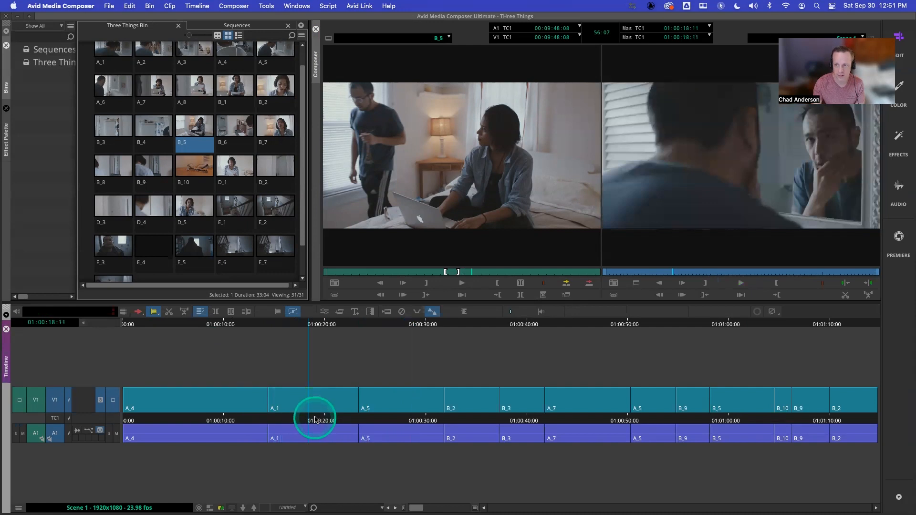
click(371, 416)
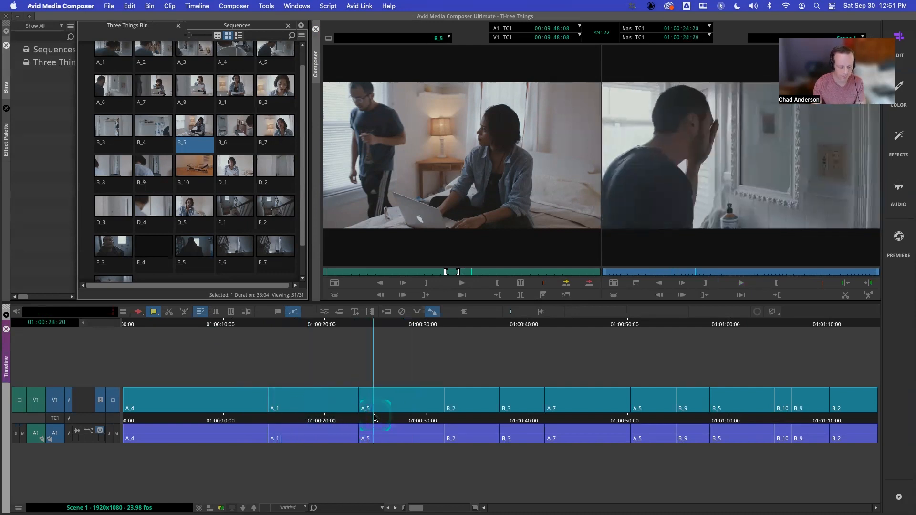
click(373, 417)
key(space)
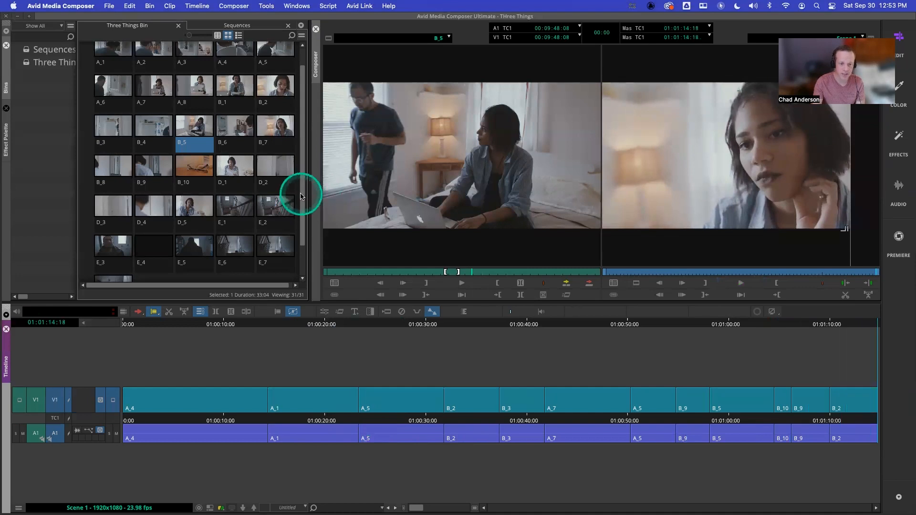
Park at the end of the sequence, load filler as the source and mark a 3:01 section of it
drag(300, 194, 300, 173)
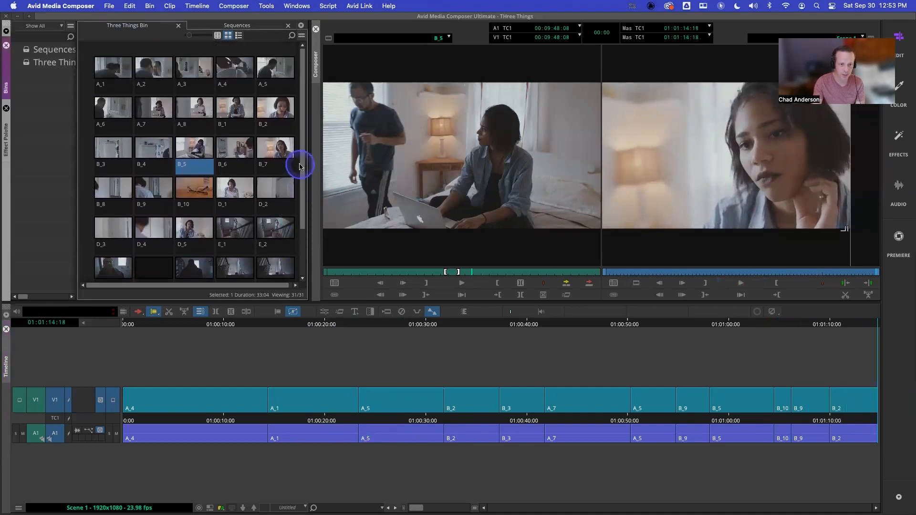
mouse_move(251, 192)
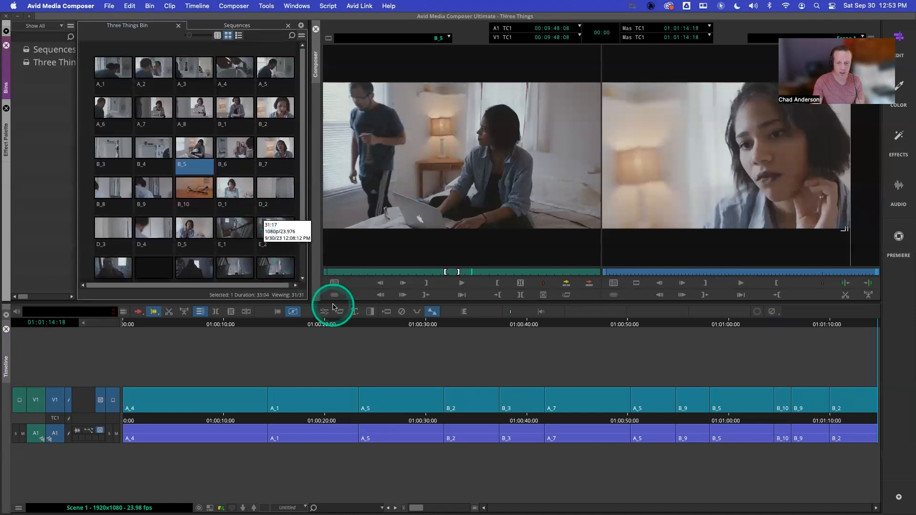
mouse_move(869, 421)
mouse_down()
mouse_move(860, 420)
mouse_move(879, 417)
mouse_up()
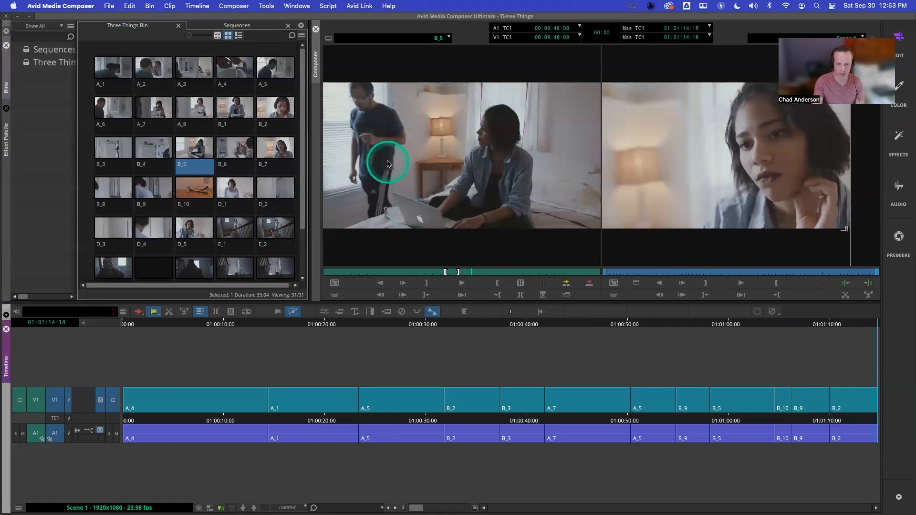
right_click(419, 163)
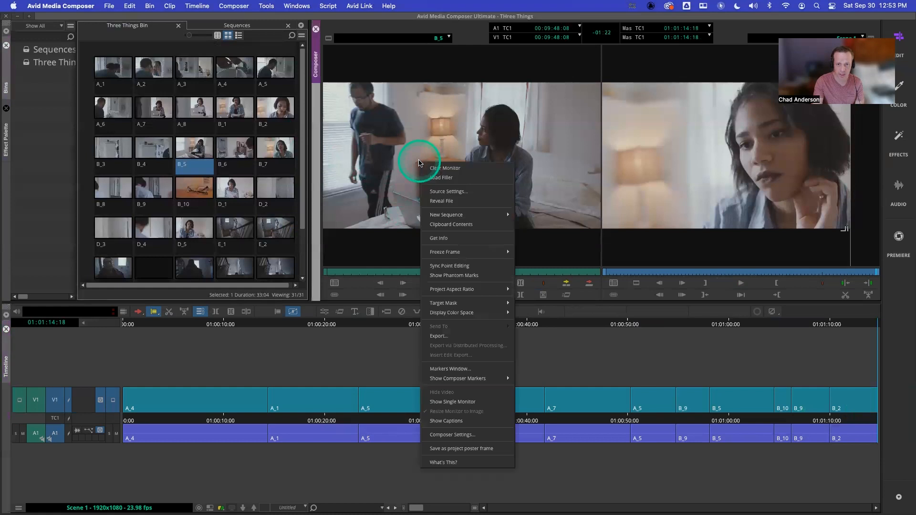
click(442, 178)
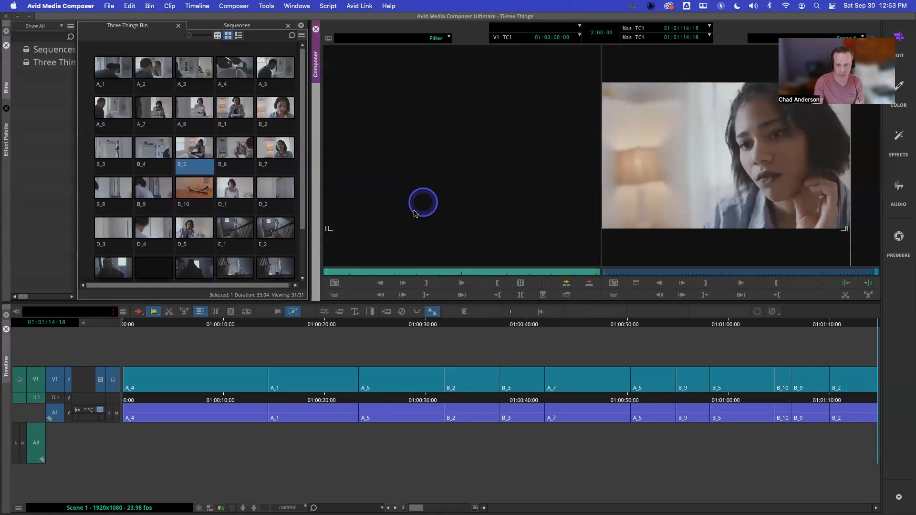
click(343, 273)
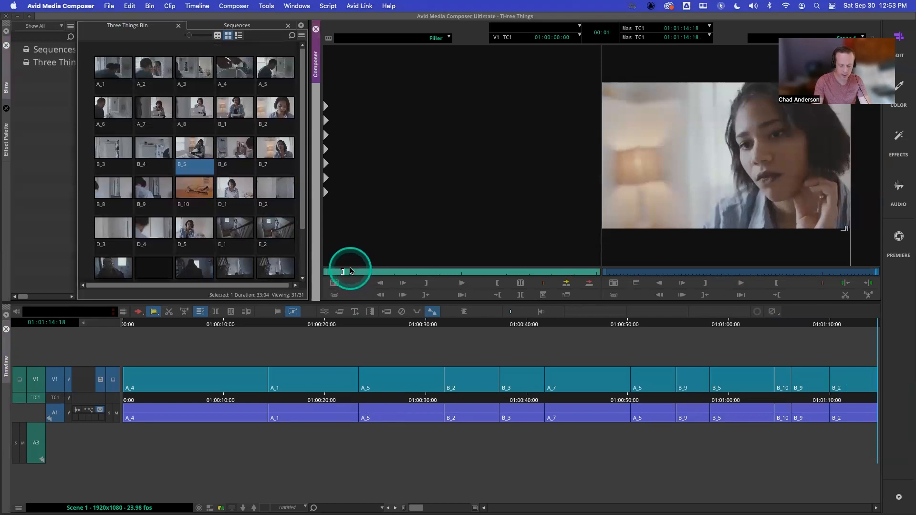
text(+300)
key(Return)
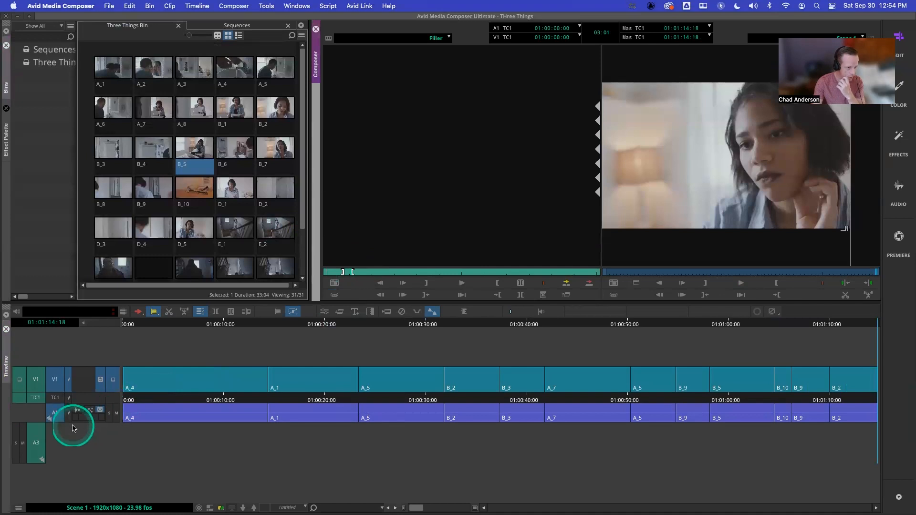
Patch source track A3 to sequence track A1 and try to splice the marked filler in at the end of the sequence
click(39, 440)
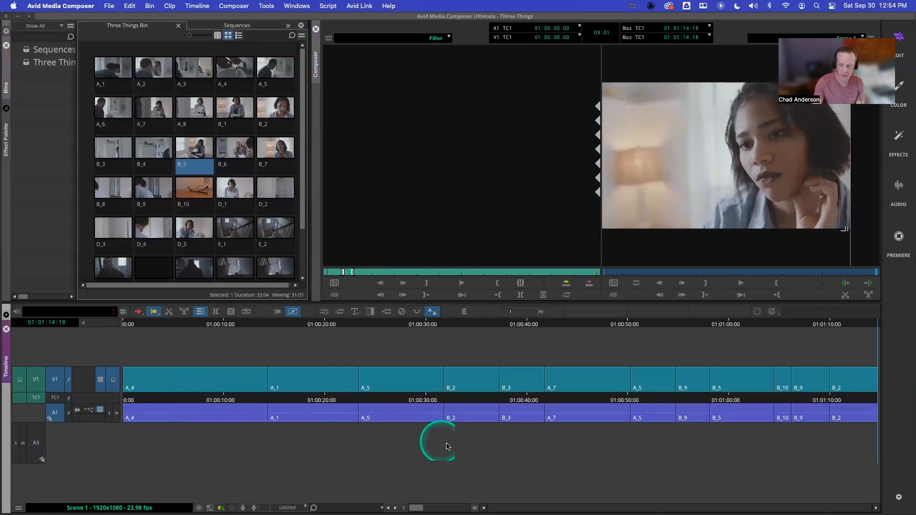
drag(40, 444, 52, 413)
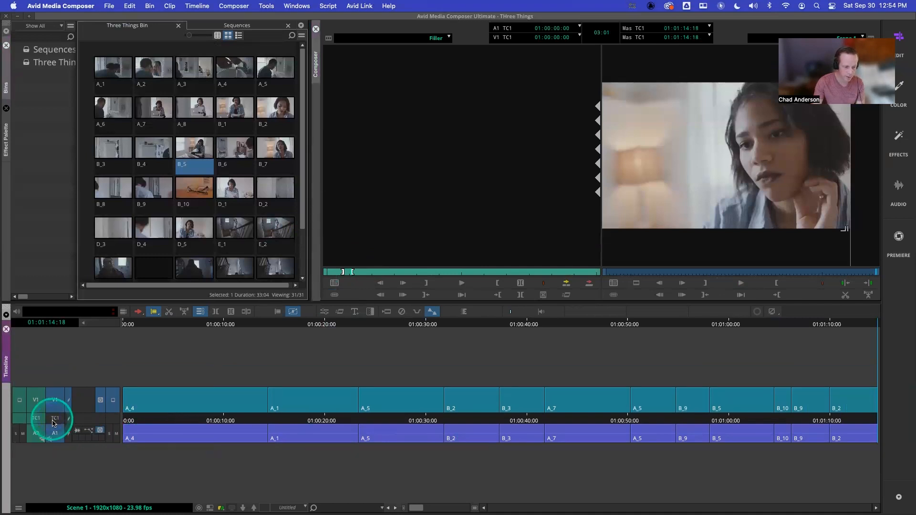
click(568, 283)
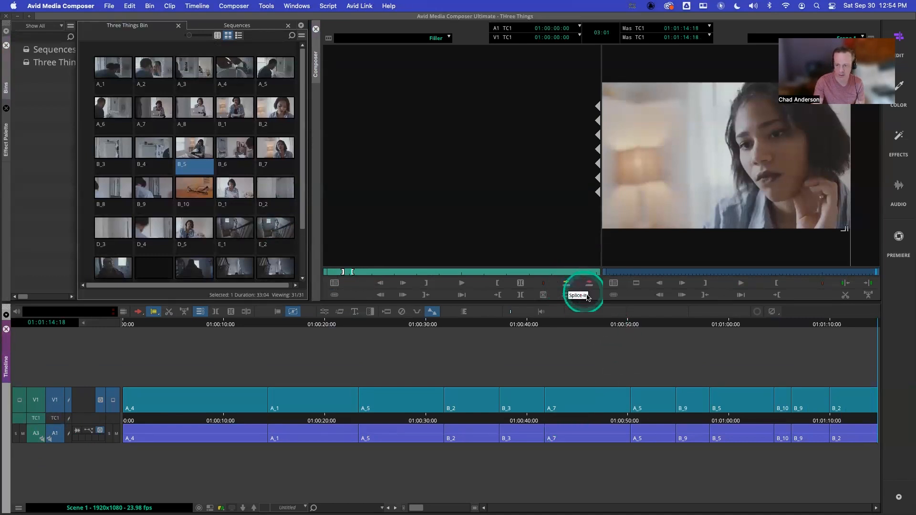
click(877, 422)
click(737, 361)
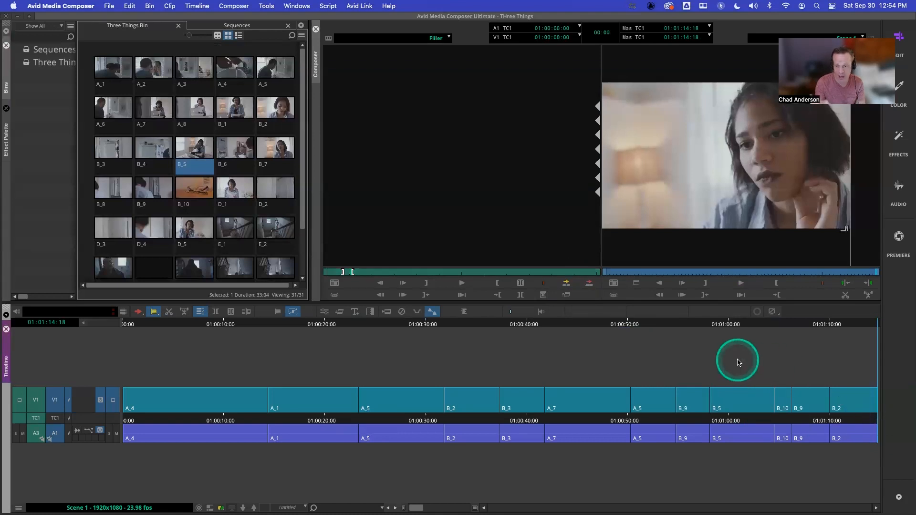
Load D_1 as the source, play through its opening and mark a 4:05 section, and compare it with D_5
click(571, 285)
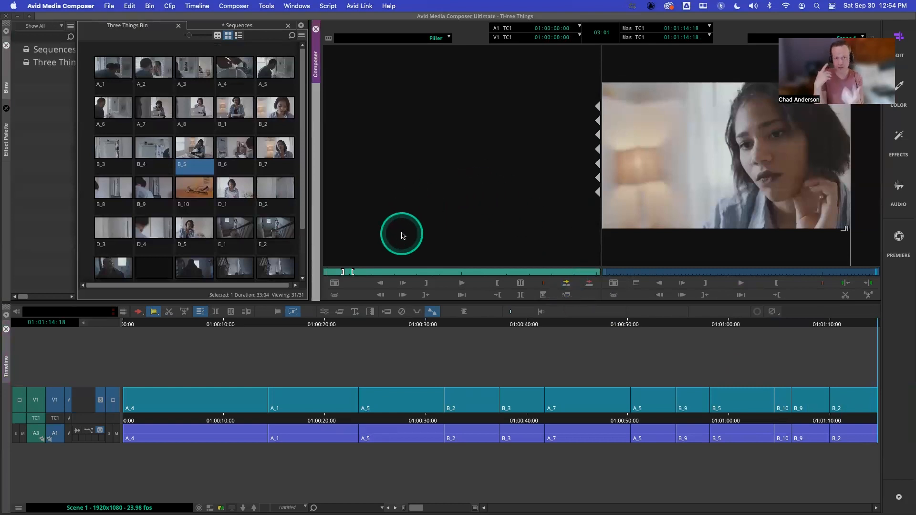
double_click(231, 188)
mouse_move(352, 273)
mouse_down()
mouse_move(400, 273)
mouse_move(354, 271)
mouse_up()
key(space)
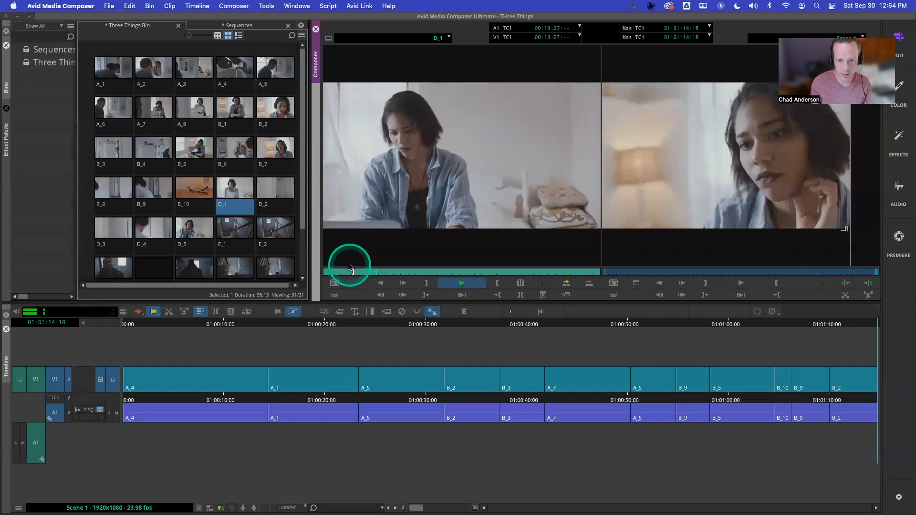
key(space)
key(l)
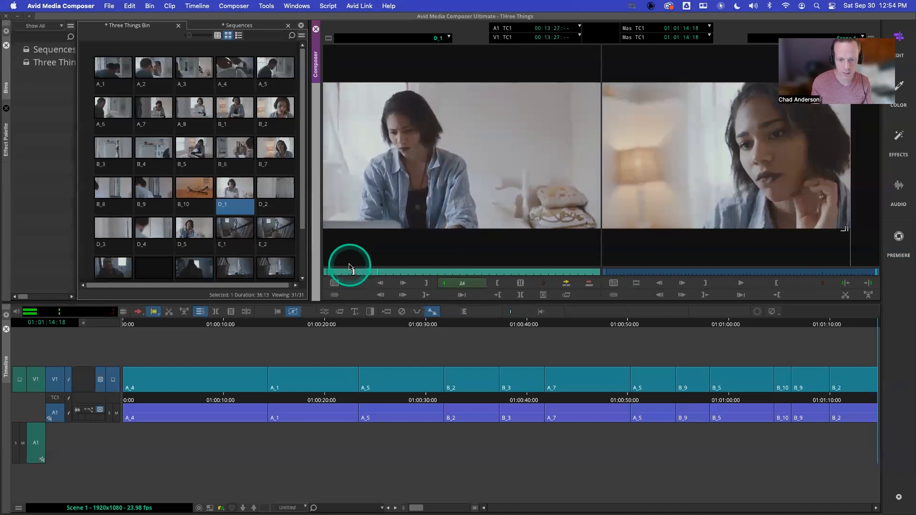
key(k)
mouse_move(349, 269)
mouse_down()
mouse_move(334, 273)
mouse_move(359, 275)
mouse_up()
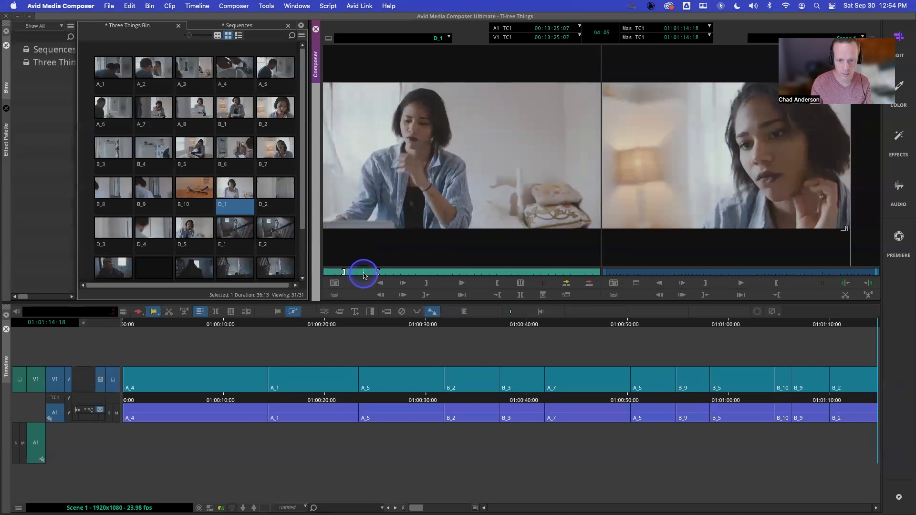
drag(364, 276, 364, 276)
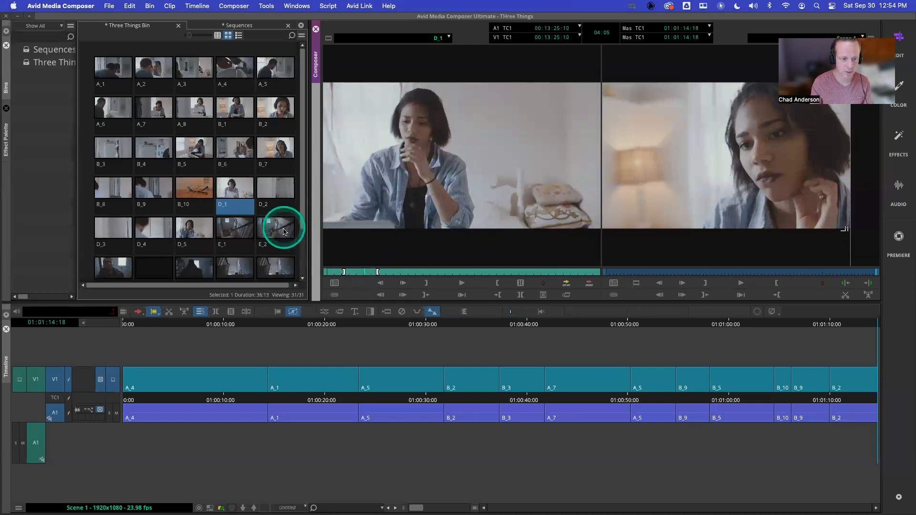
double_click(203, 232)
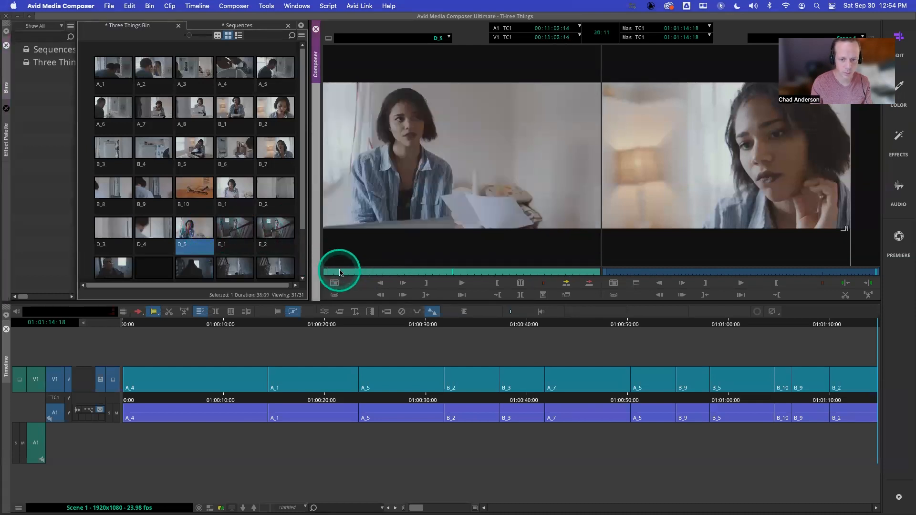
mouse_move(340, 272)
mouse_down()
mouse_move(357, 274)
mouse_move(339, 272)
mouse_up()
Mark a 5:05 section of D_1, patch source A1 to sequence A1 and splice the section in at the end of the sequence
double_click(239, 192)
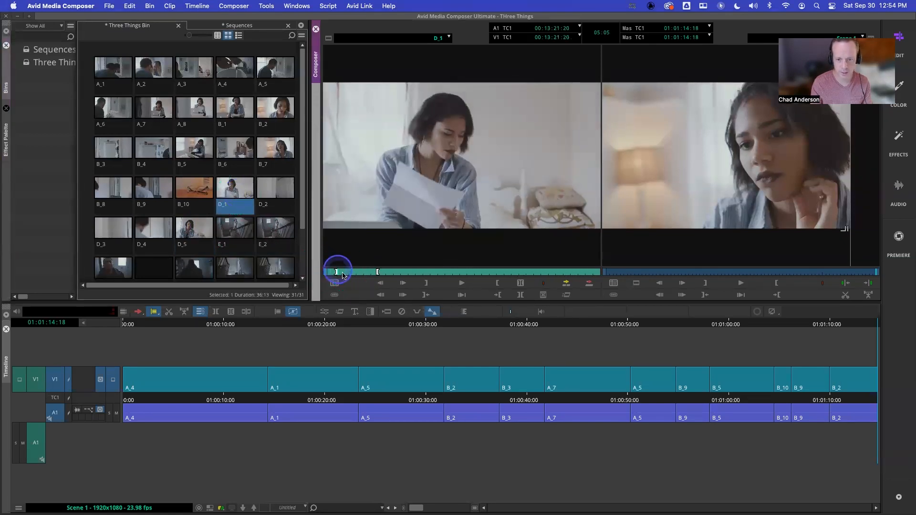
click(566, 283)
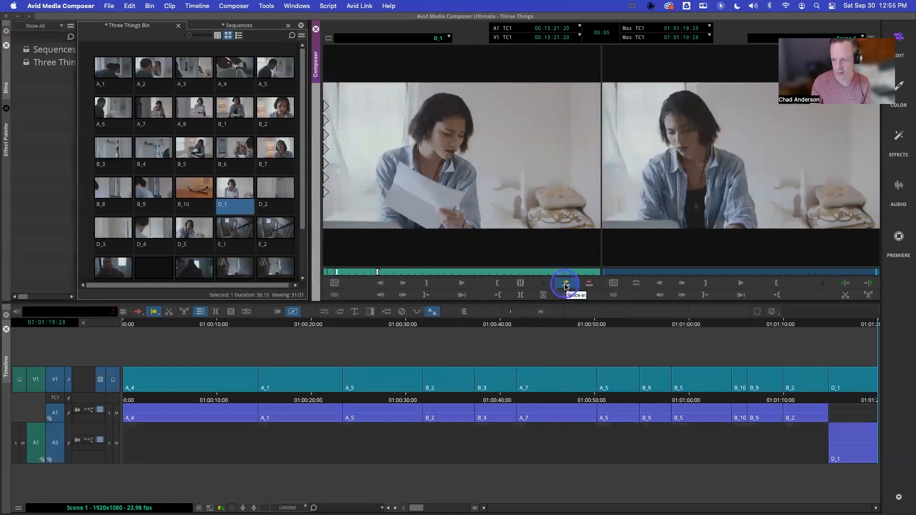
click(795, 446)
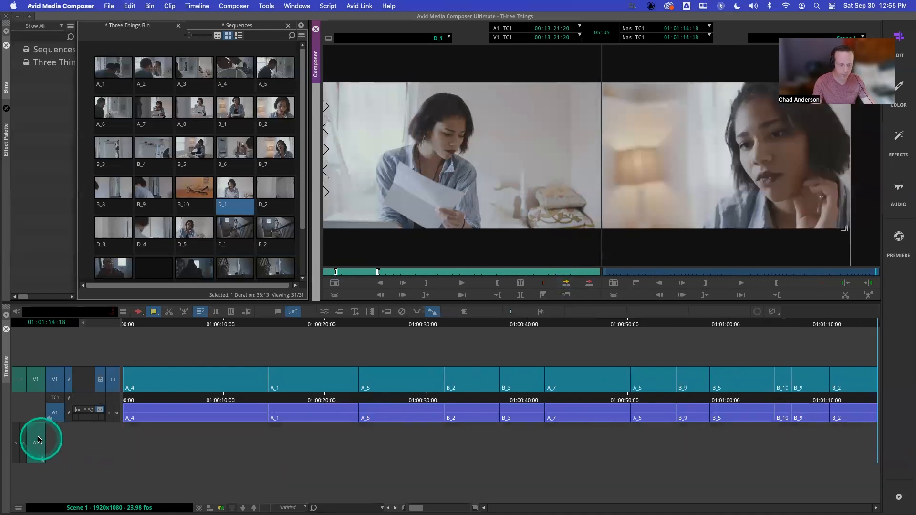
key(super+z)
drag(53, 418, 58, 419)
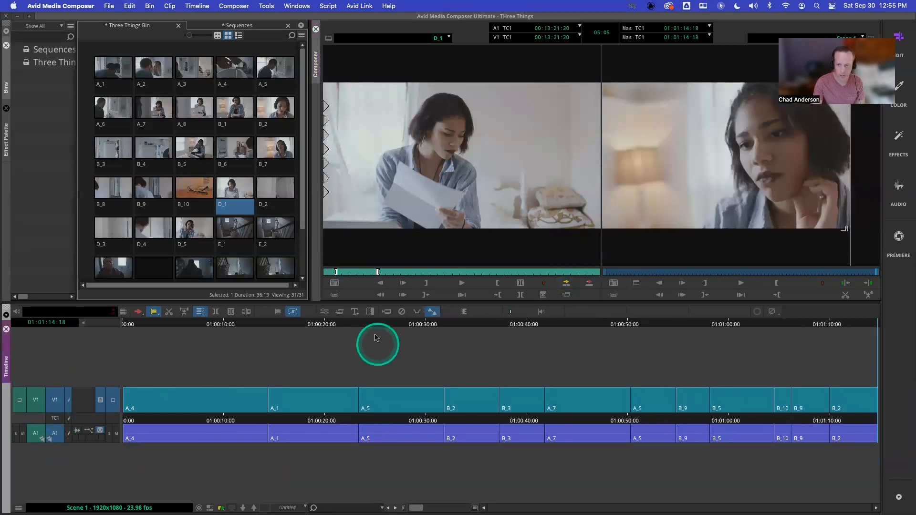
click(566, 285)
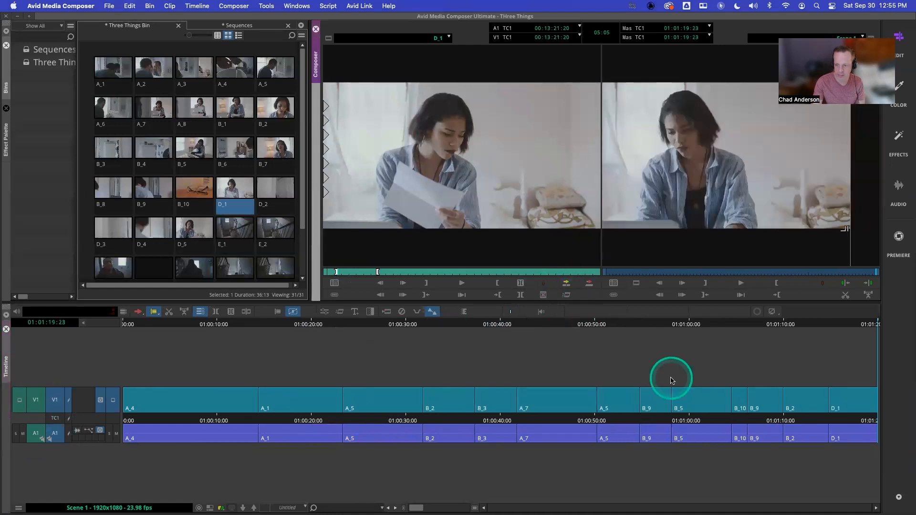
Load filler as the source, patch source A3 to sequence A1 and splice the marked 3:01 section in between B_2 and D_1
right_click(422, 116)
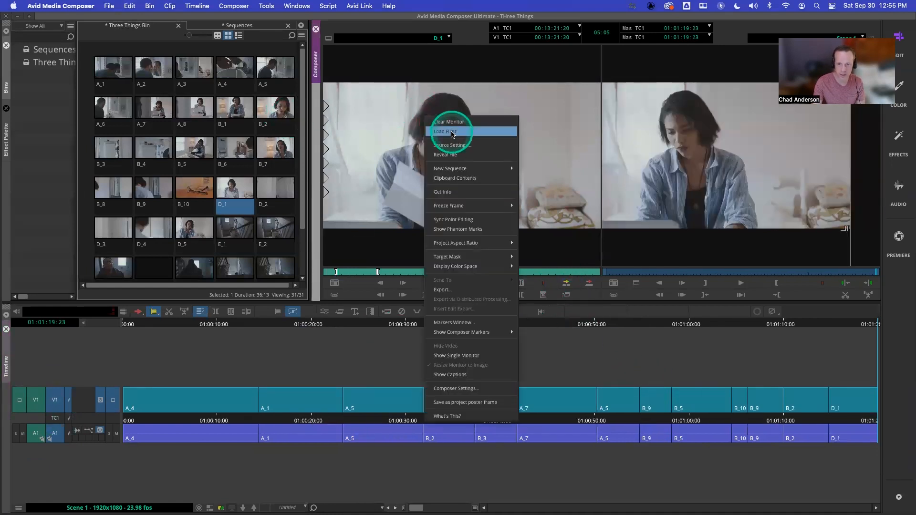
click(446, 127)
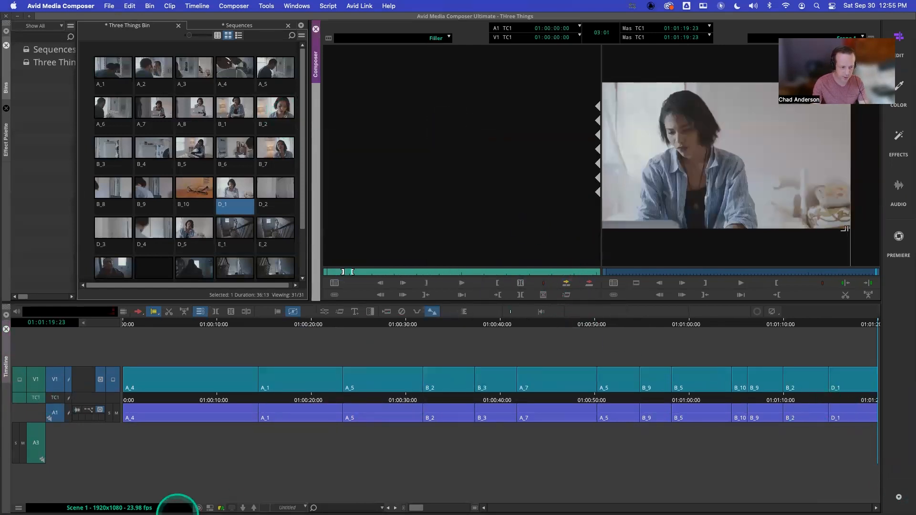
drag(36, 442, 51, 414)
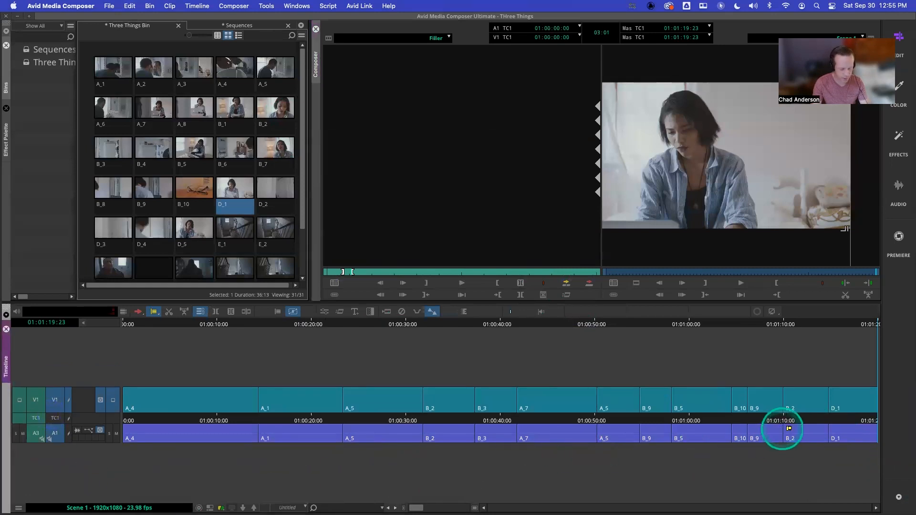
click(828, 420)
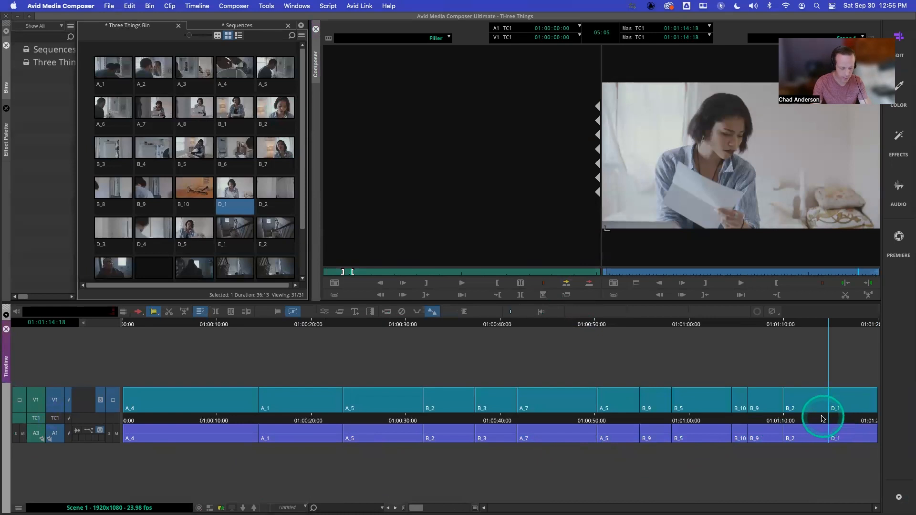
click(566, 283)
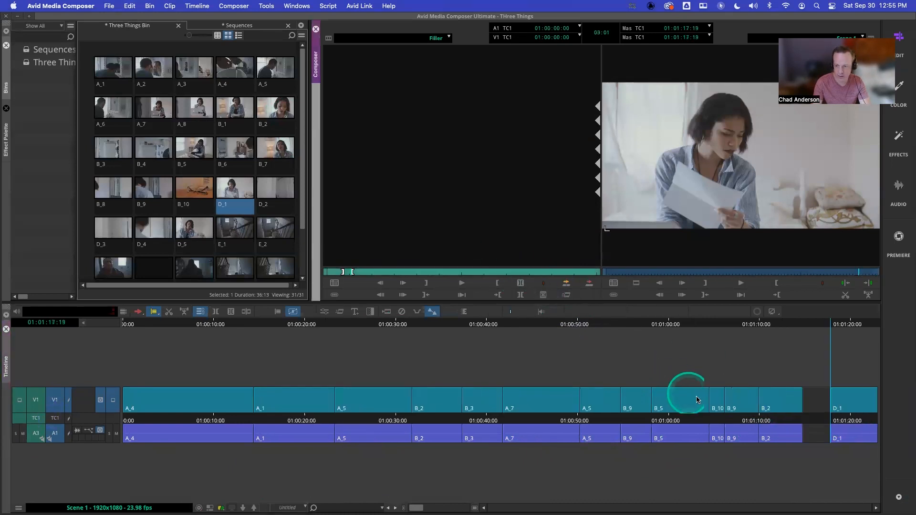
Park at the start of the sequence and add a 12-frame dissolve positioned Starting at Cut on the opening A_4 shot
click(714, 419)
click(716, 419)
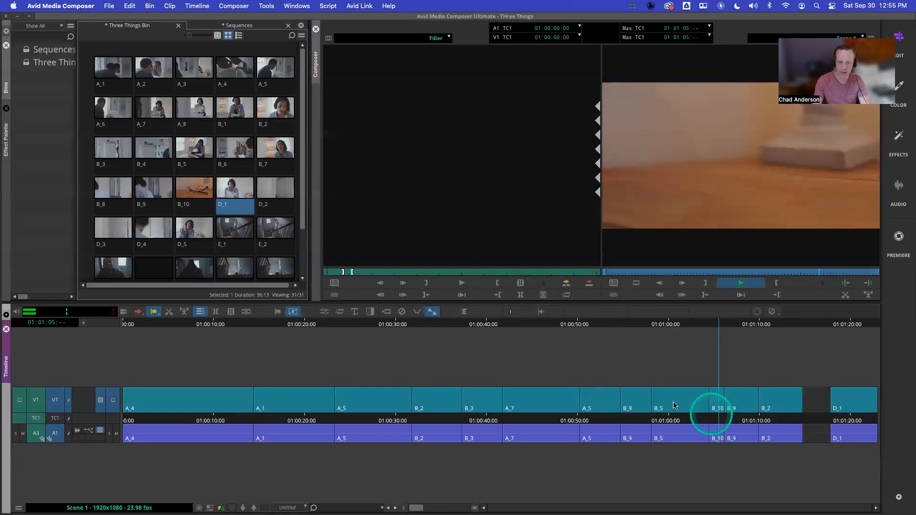
click(45, 373)
click(125, 420)
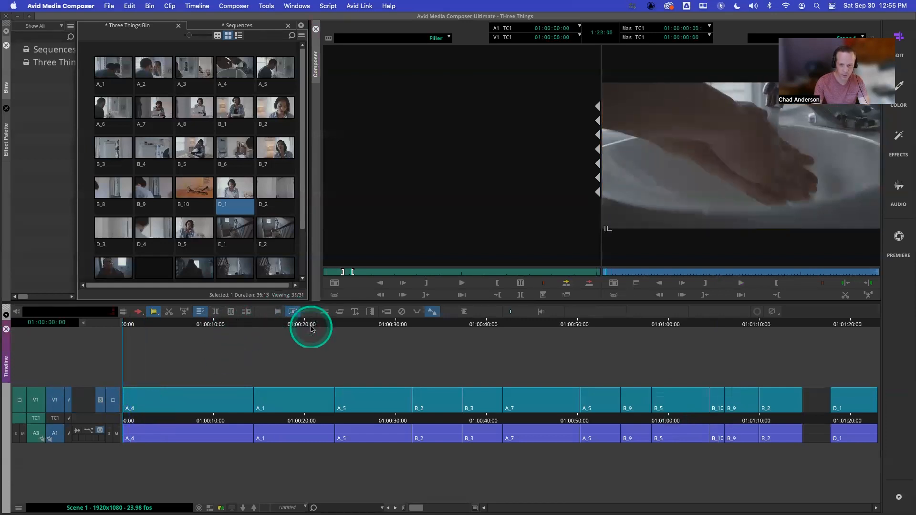
click(362, 314)
click(470, 220)
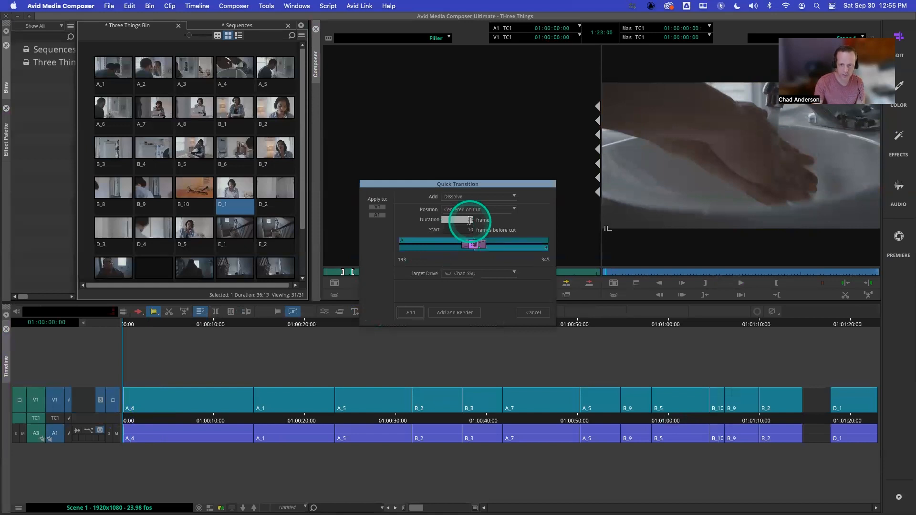
click(413, 312)
click(467, 216)
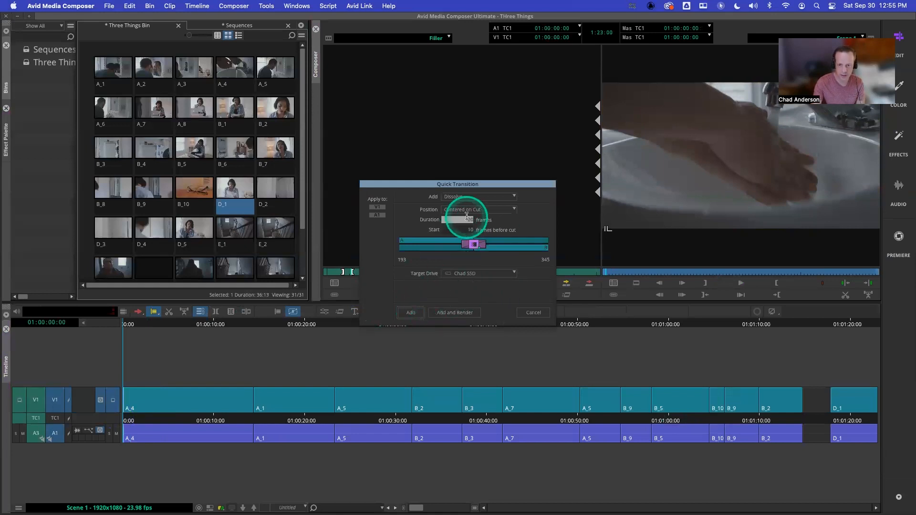
click(467, 210)
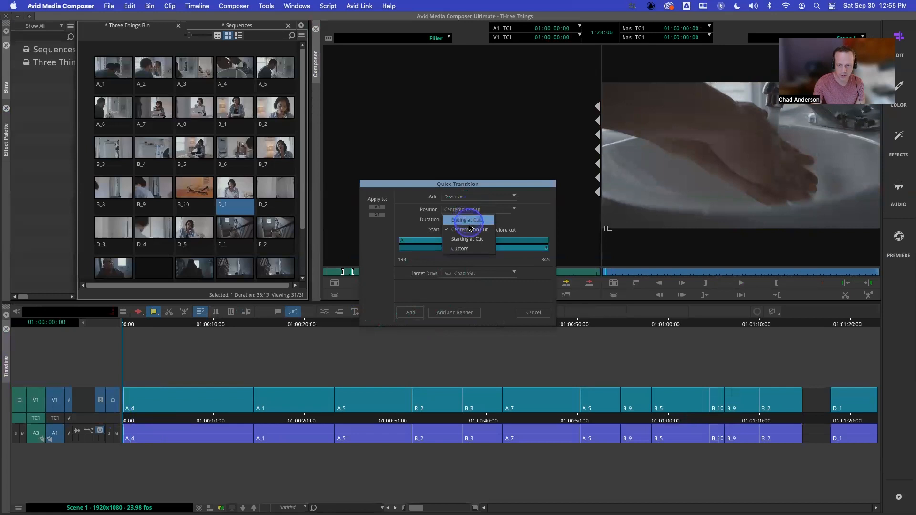
click(473, 240)
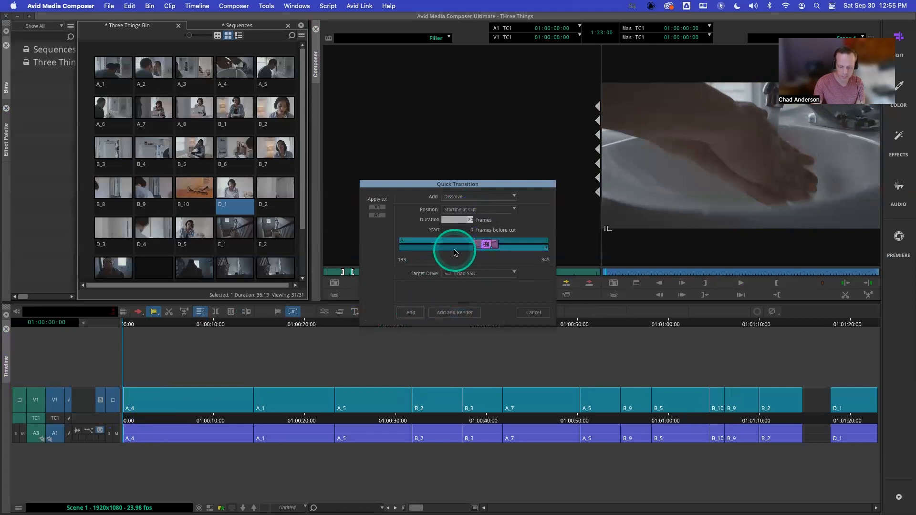
click(410, 313)
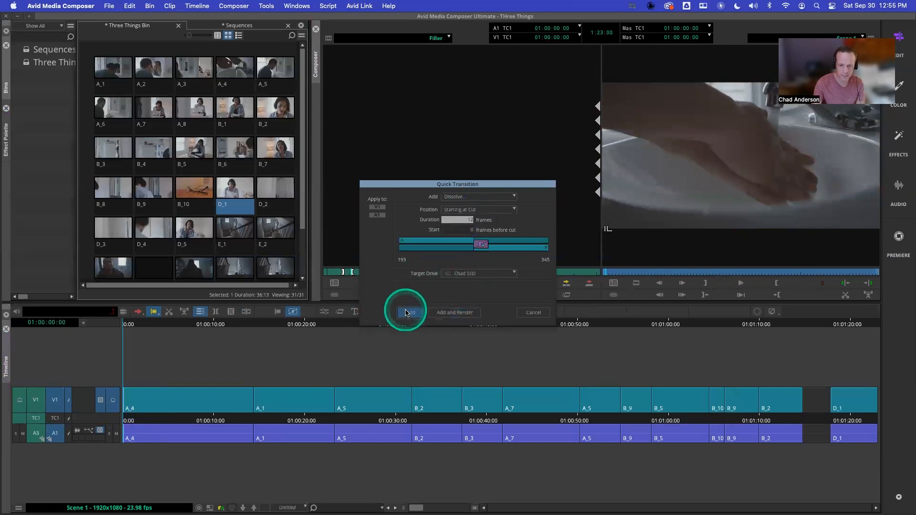
Play the beginning of the sequence to review the dissolve into the A_4 shot
key(space)
click(105, 422)
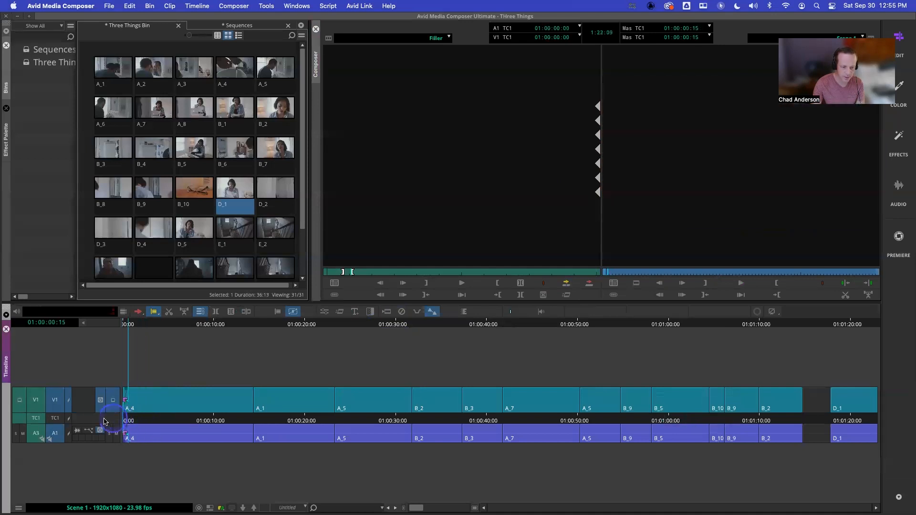
key(space)
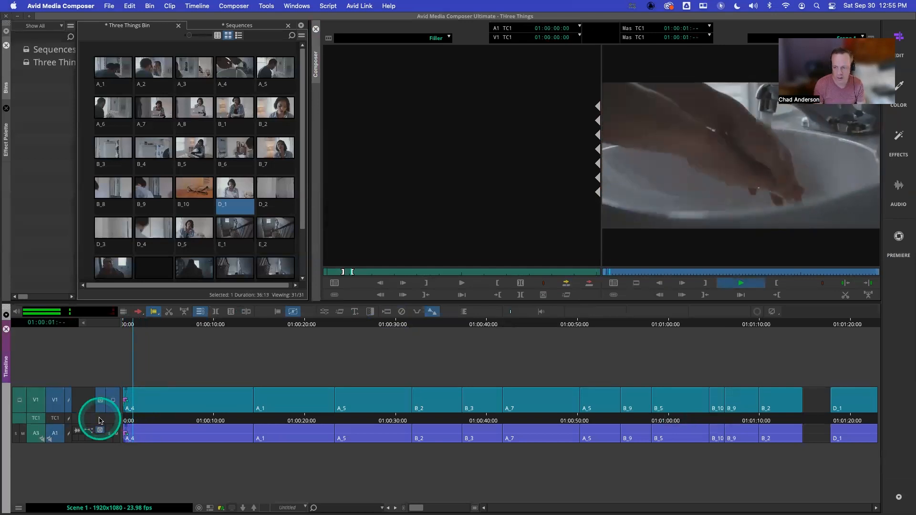
Add a 12-frame dissolve positioned Ending at Cut between the last B_2 shot and the filler, and play through it
click(798, 420)
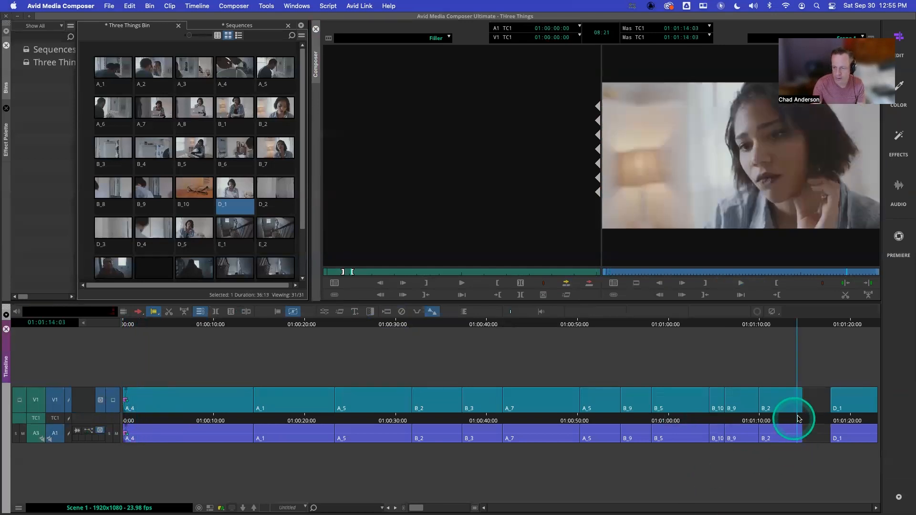
click(367, 311)
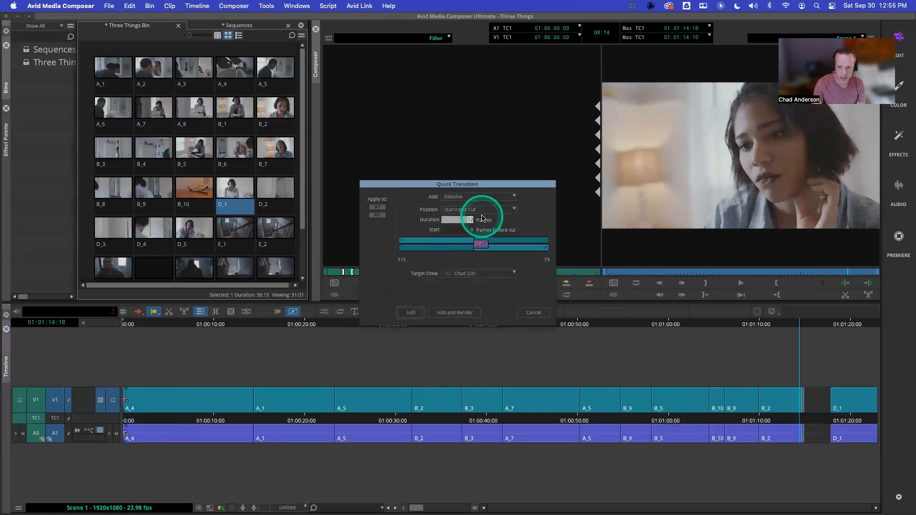
click(479, 210)
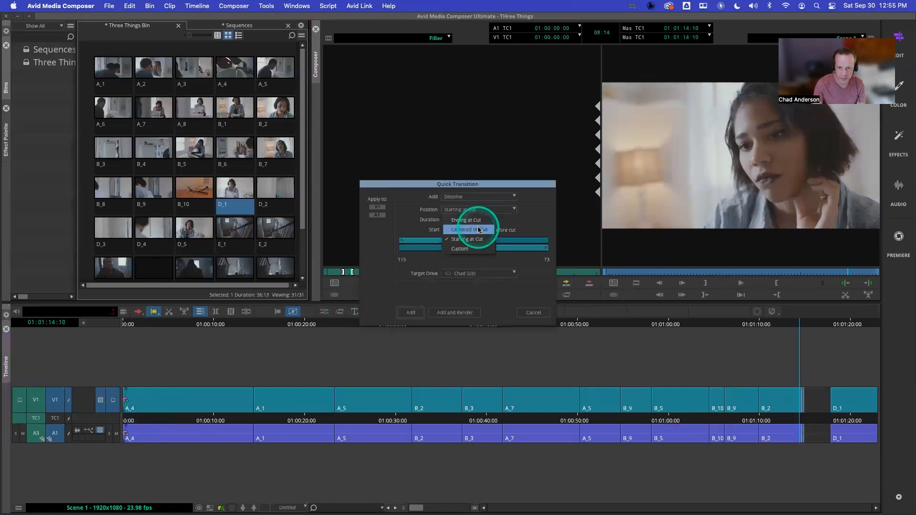
click(473, 228)
click(416, 312)
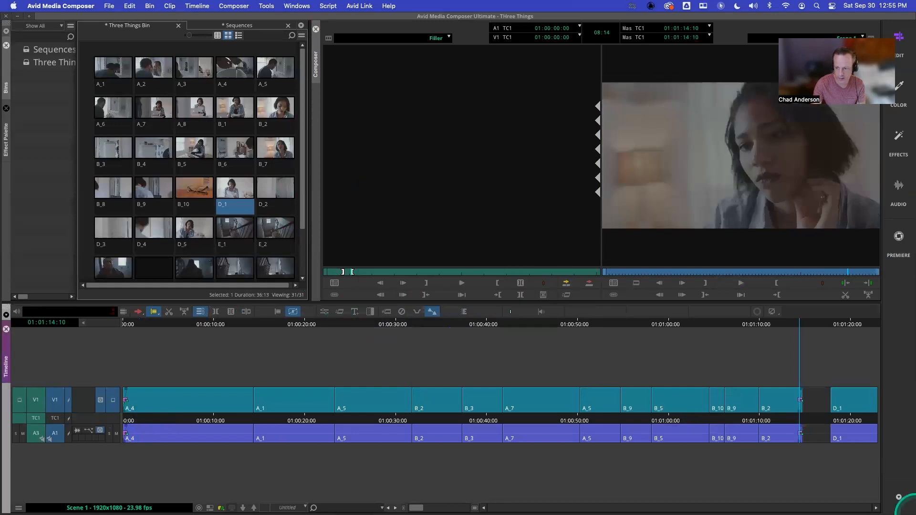
click(777, 419)
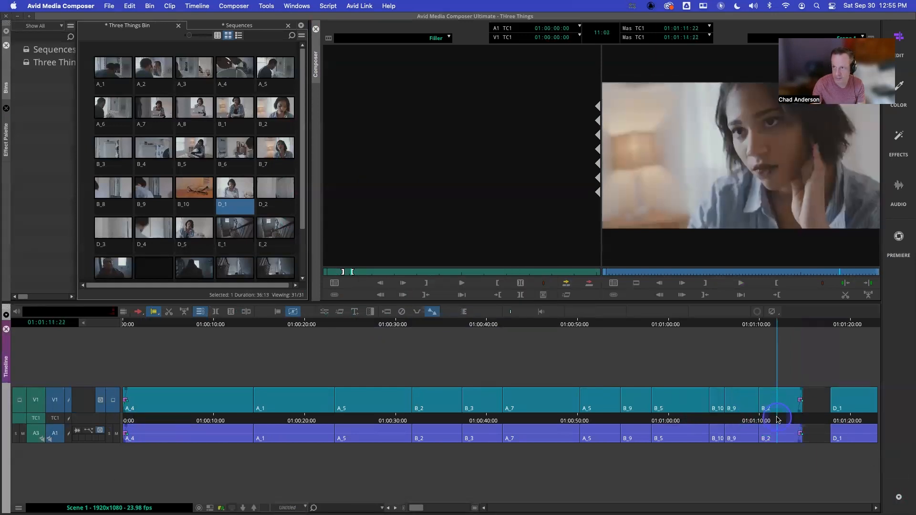
key(space)
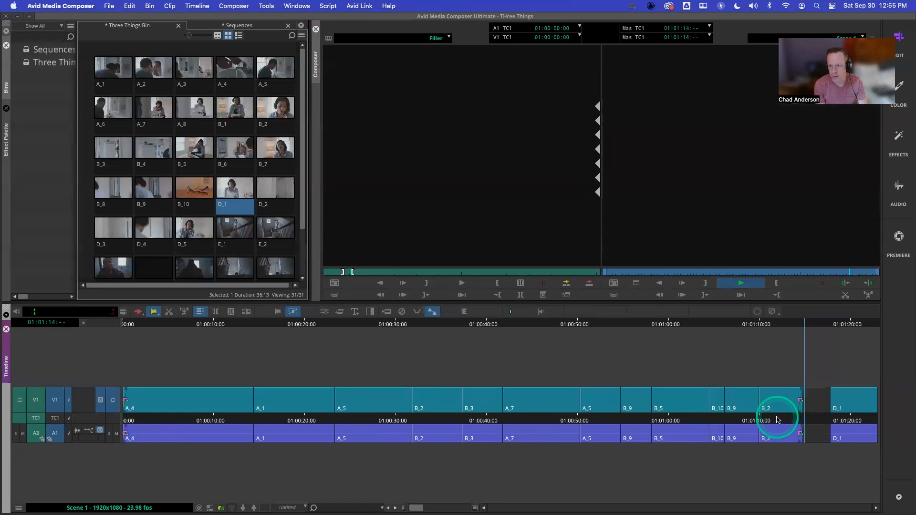
Add a 12-frame dissolve that starts at the cut between the filler and D_1, and play through it
click(835, 421)
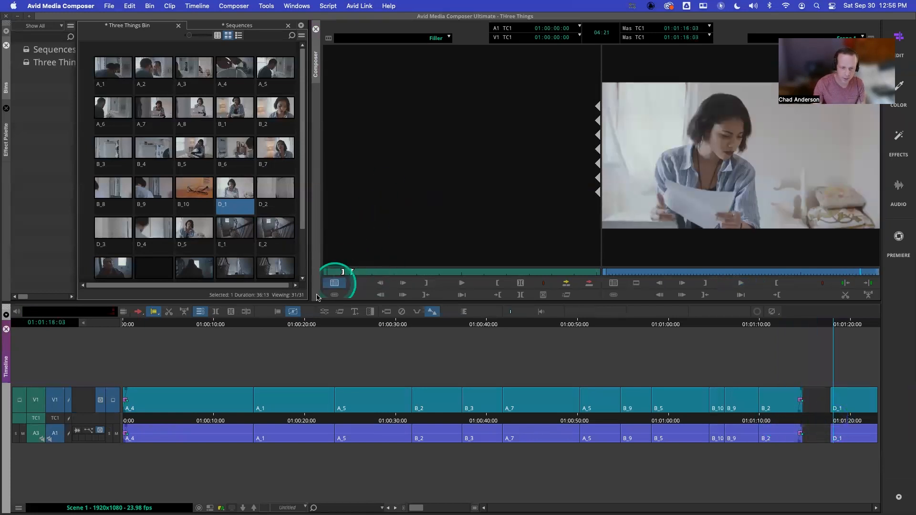
click(371, 313)
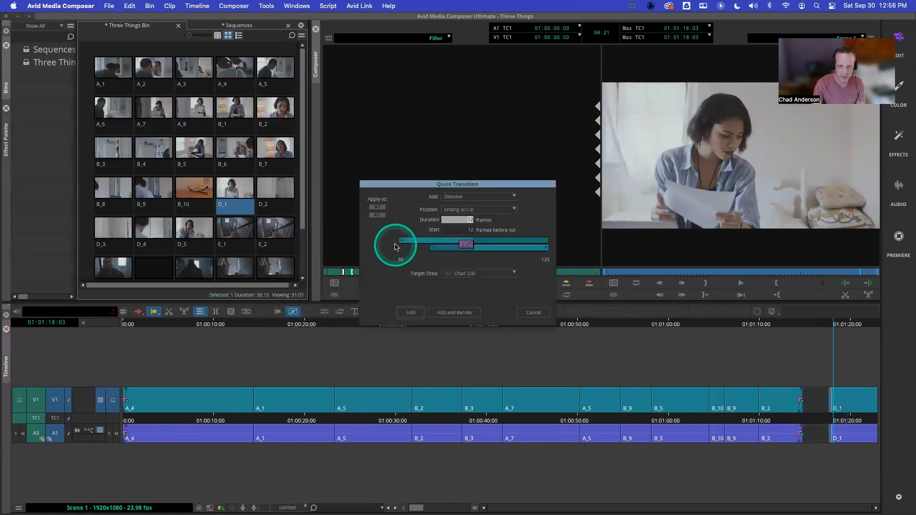
click(419, 316)
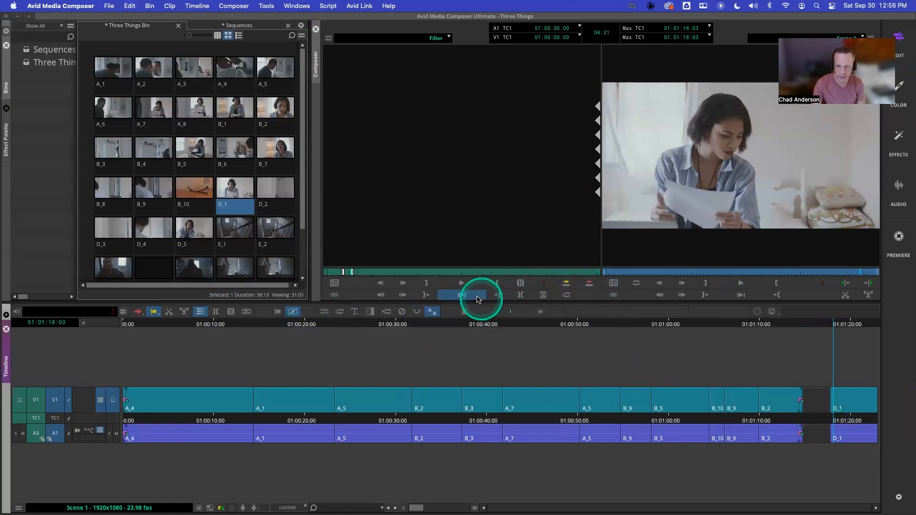
click(371, 312)
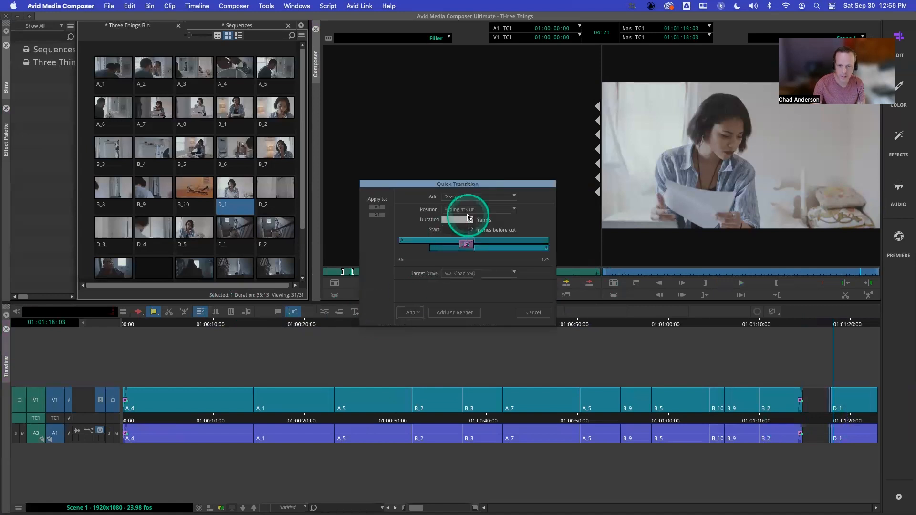
drag(466, 244, 481, 245)
click(415, 312)
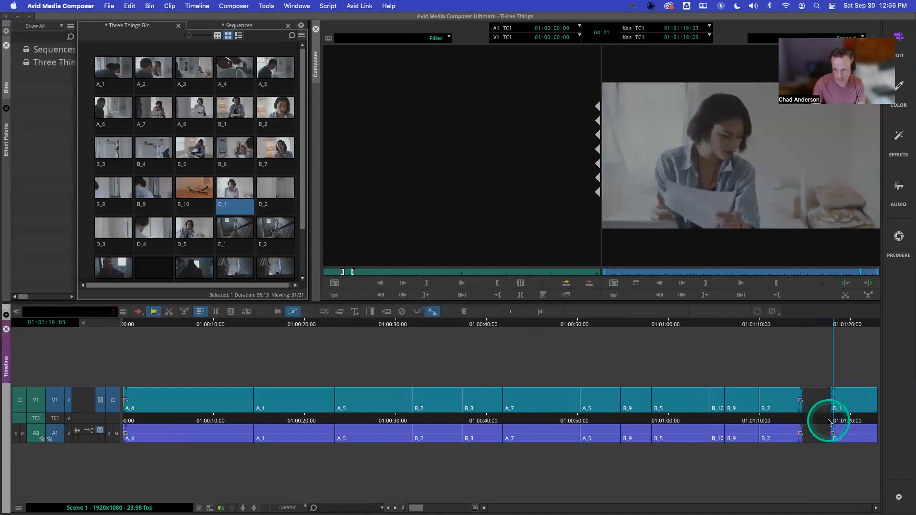
click(823, 421)
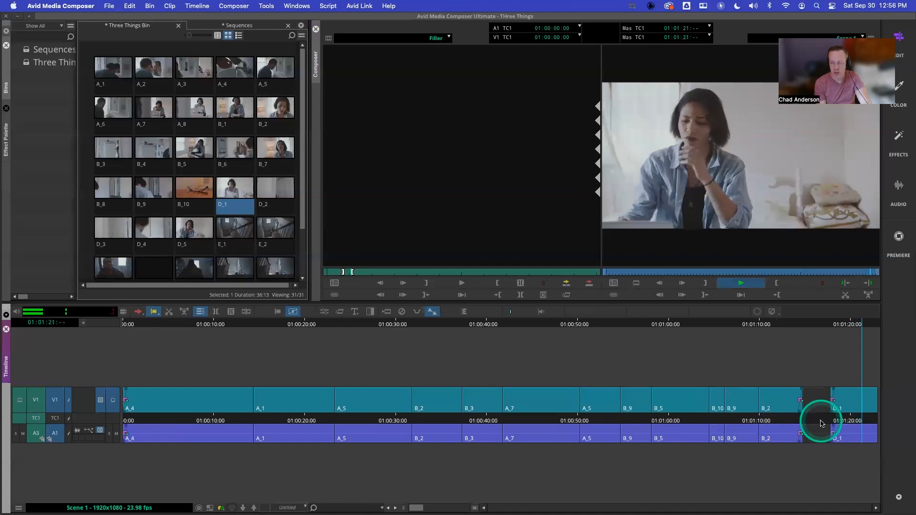
key(space)
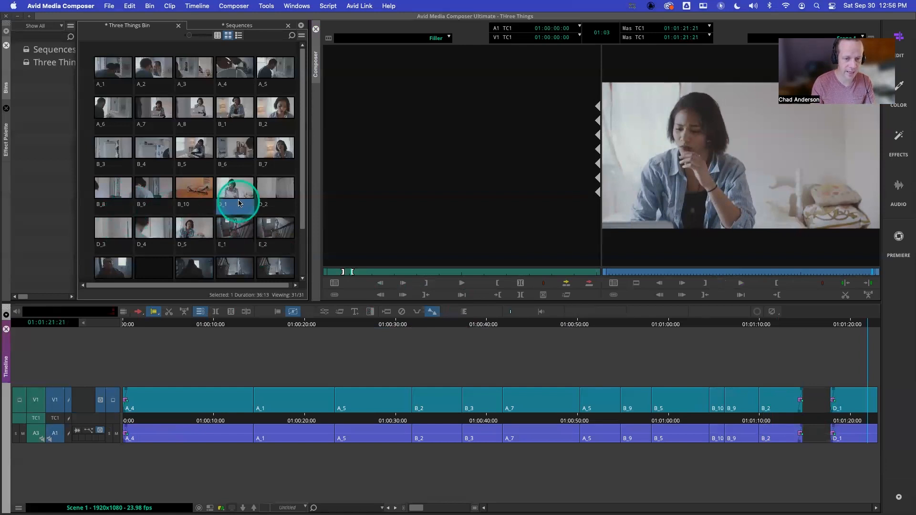
Load D_2 as the source, play the man's entrance and mark In at 00:14:26:22 and Out at 00:14:29:00
double_click(265, 195)
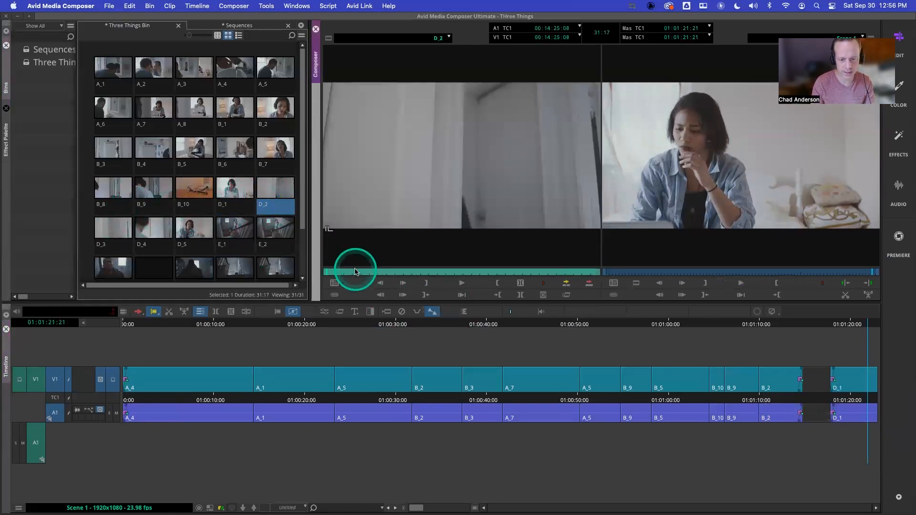
click(345, 275)
drag(345, 275, 327, 274)
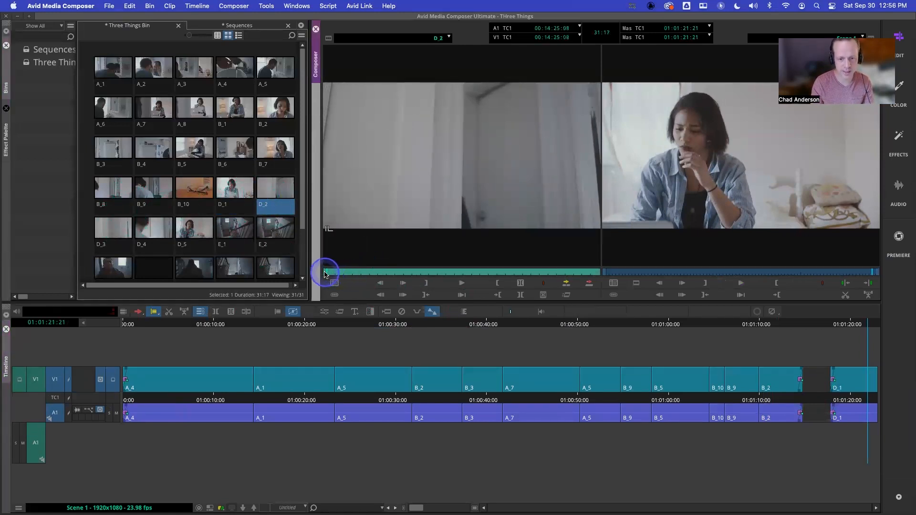
key(space)
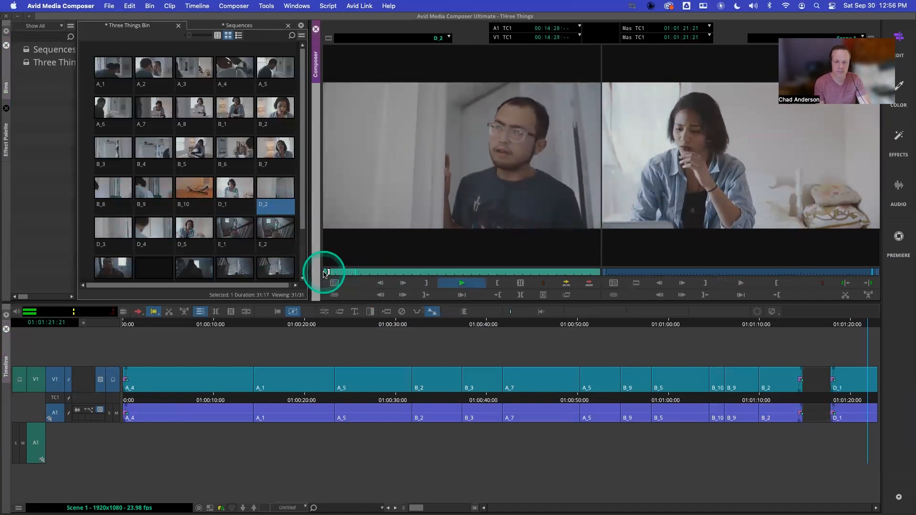
key(space)
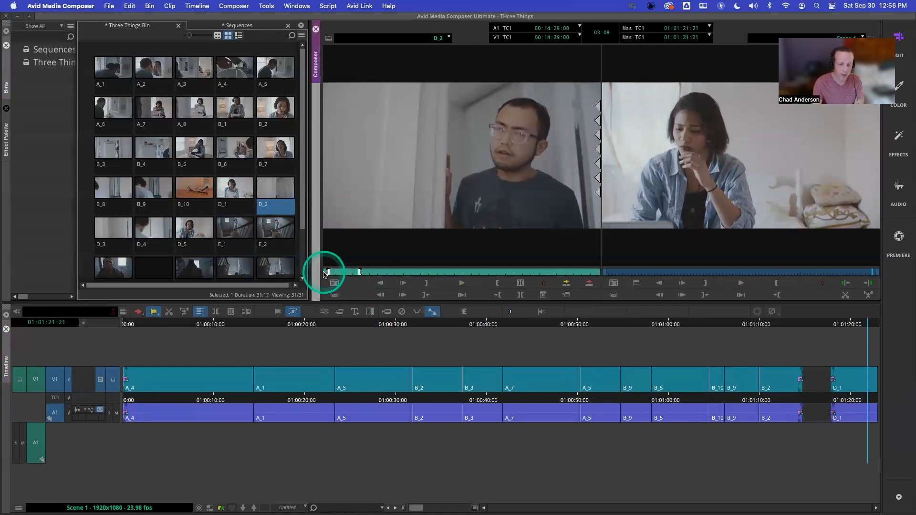
drag(324, 274, 341, 273)
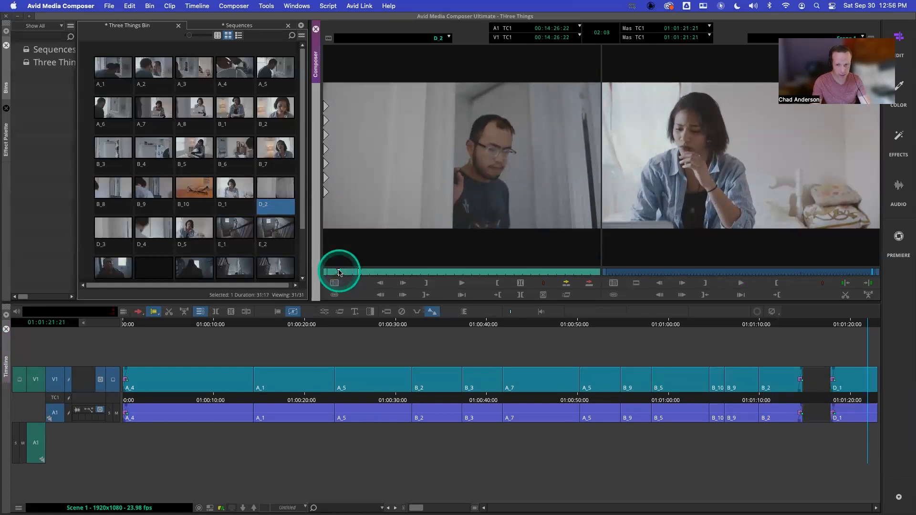
key(space)
key(space)
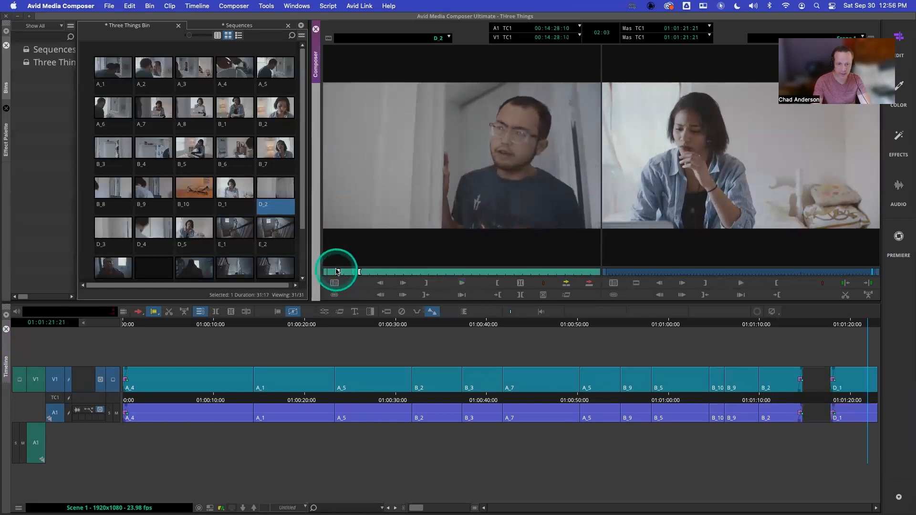
drag(337, 272, 324, 272)
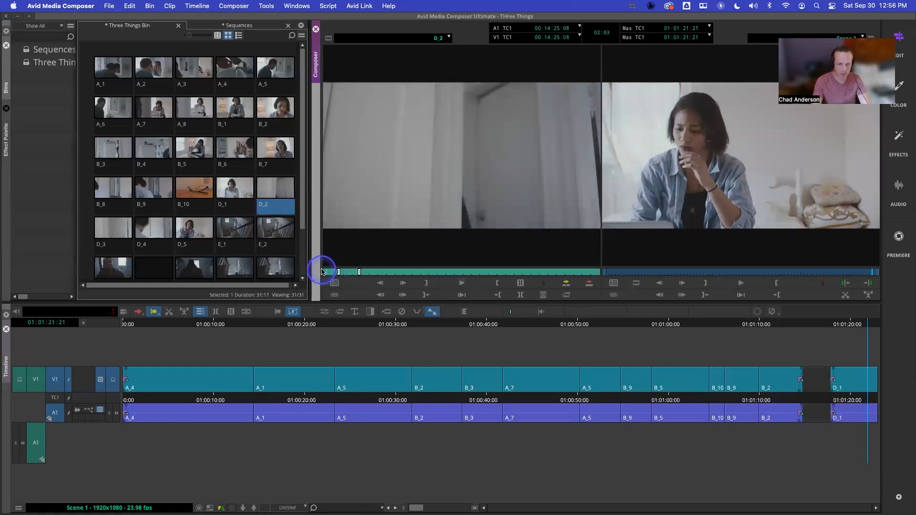
Load D_3 as the source, mark In at 00:15:19:12 and replay the man coming through the door
double_click(118, 228)
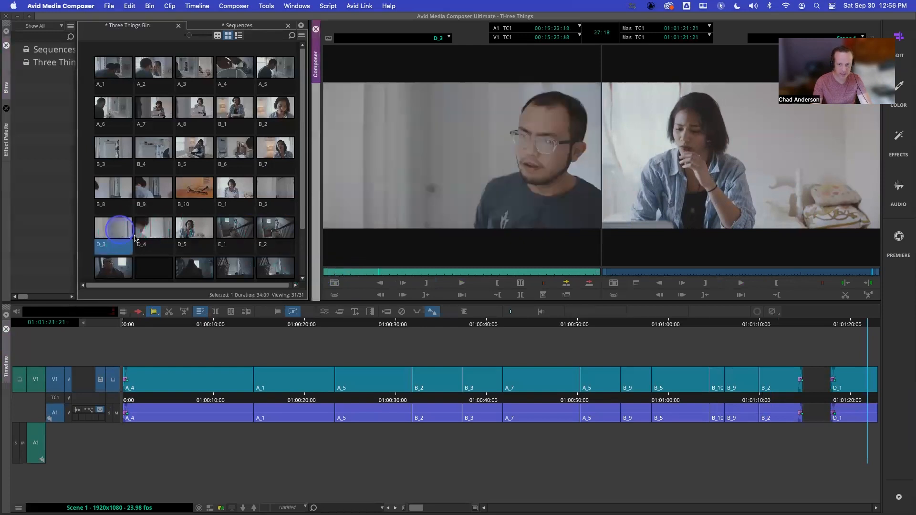
drag(375, 274, 343, 273)
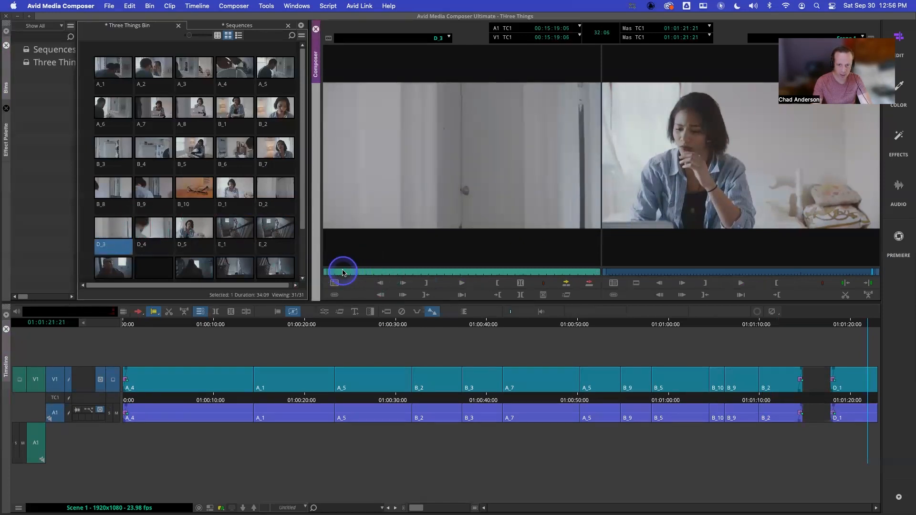
key(space)
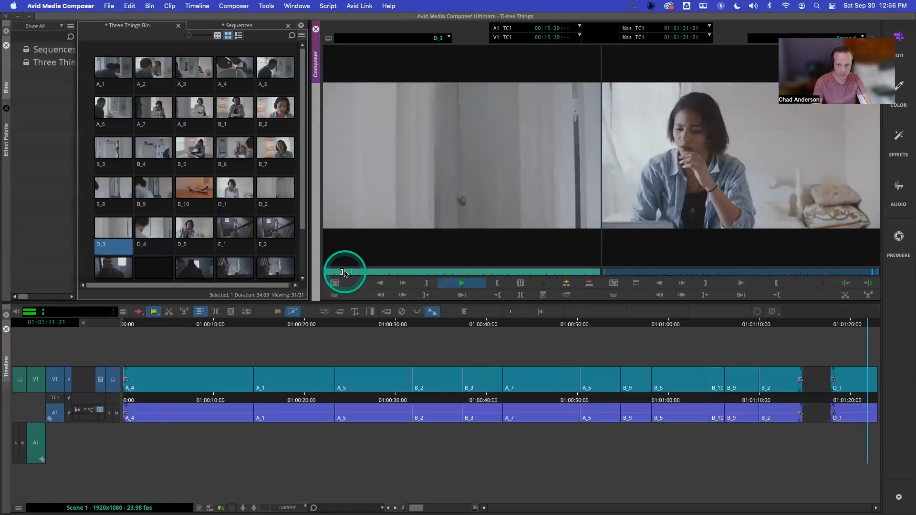
click(346, 273)
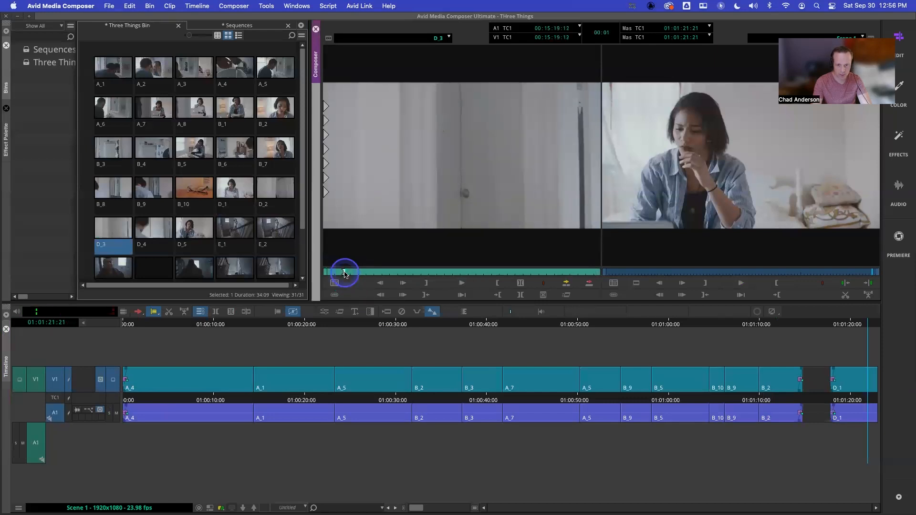
key(space)
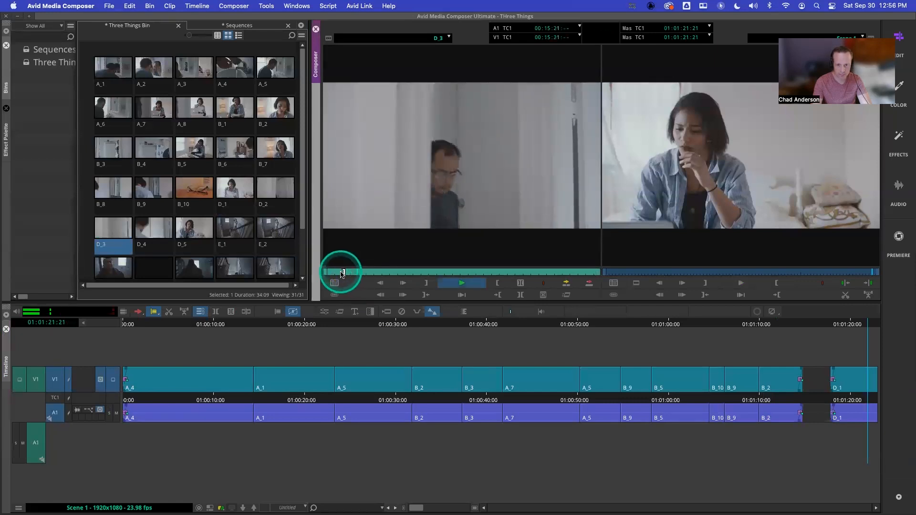
key(space)
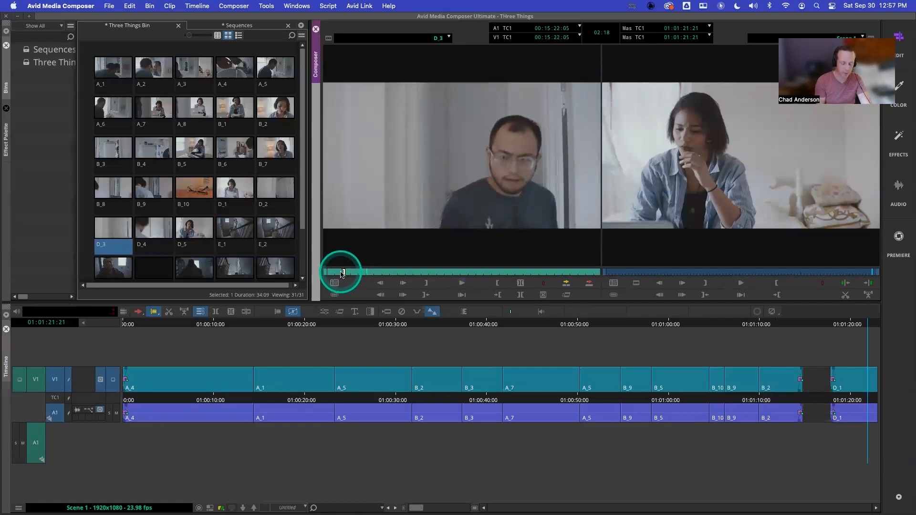
key(space)
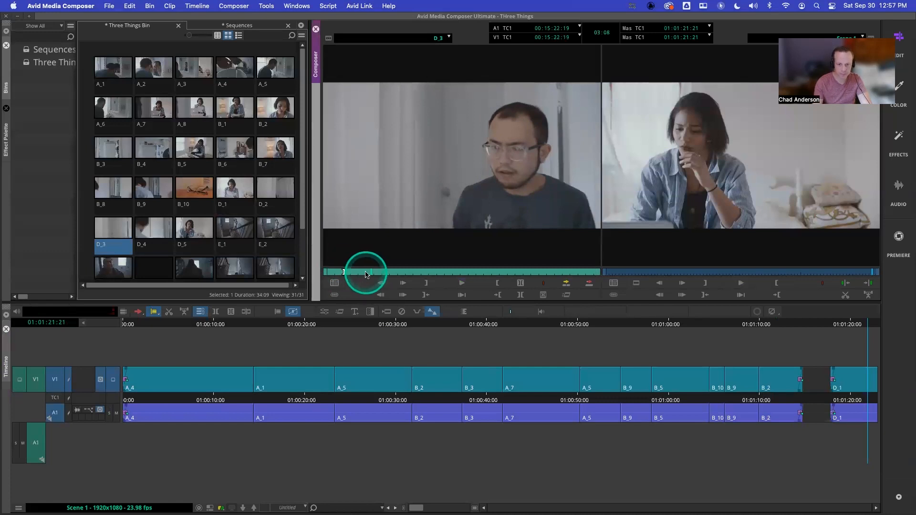
drag(366, 274, 355, 274)
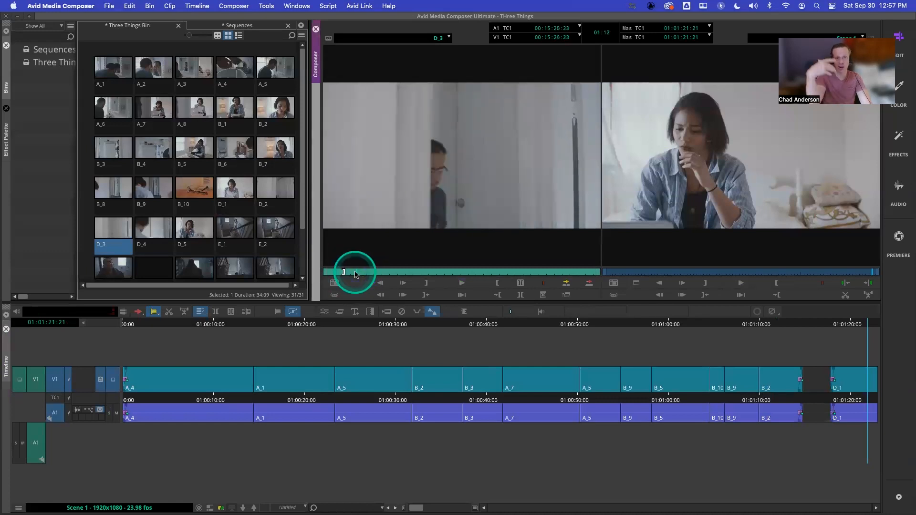
key(space)
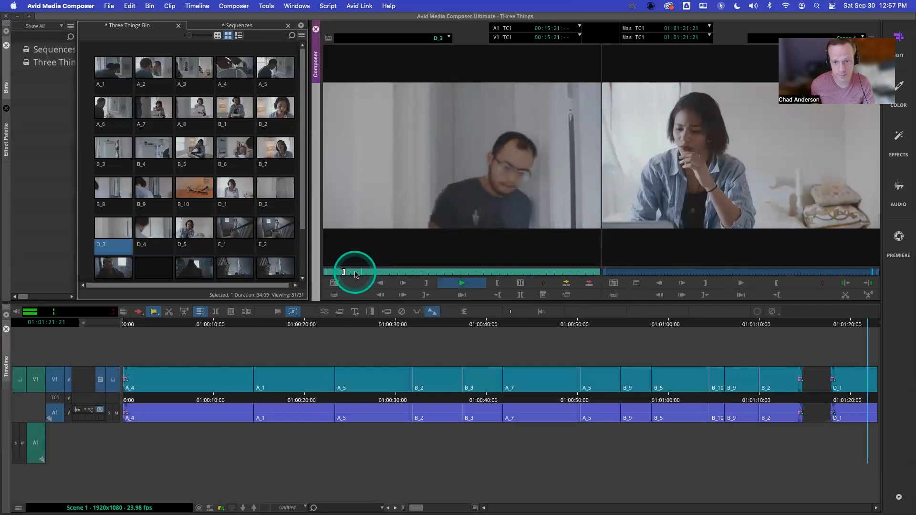
key(space)
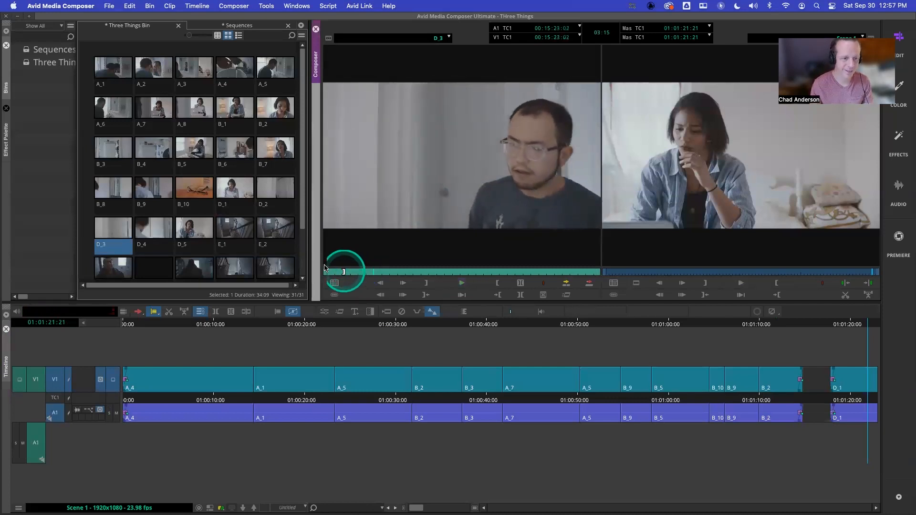
Reload D_2, move its In mark earlier and play the man's entrance again
double_click(267, 193)
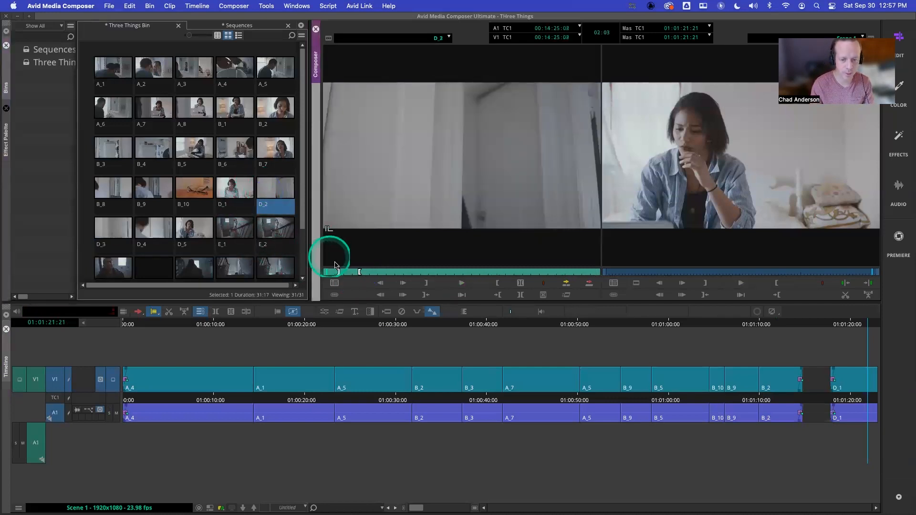
key(space)
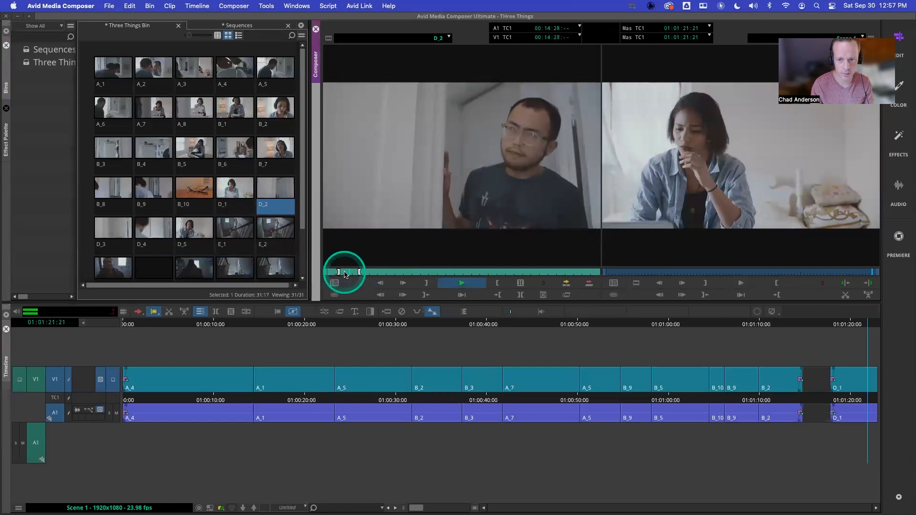
click(349, 274)
drag(349, 274, 328, 275)
key(space)
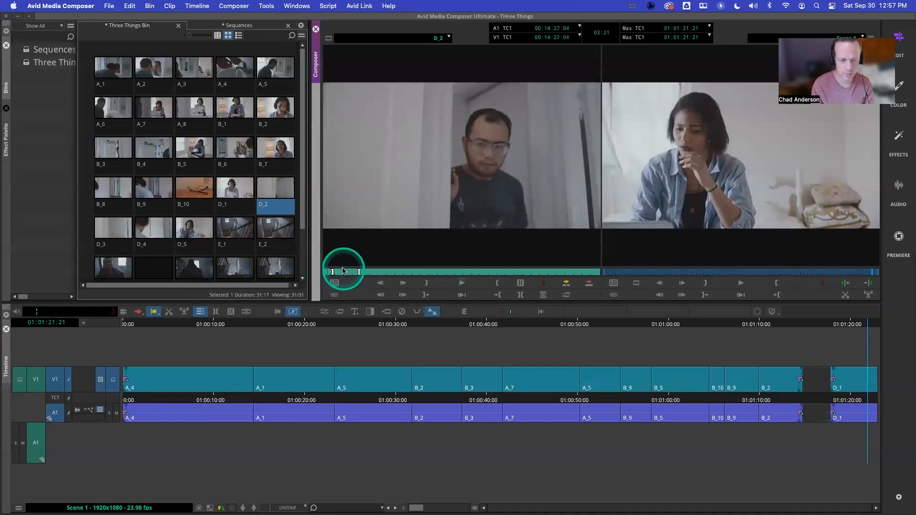
key(space)
Load D_4 as the source, play the man's entrance and mark a section with its Out at 00:16:51:17
double_click(115, 189)
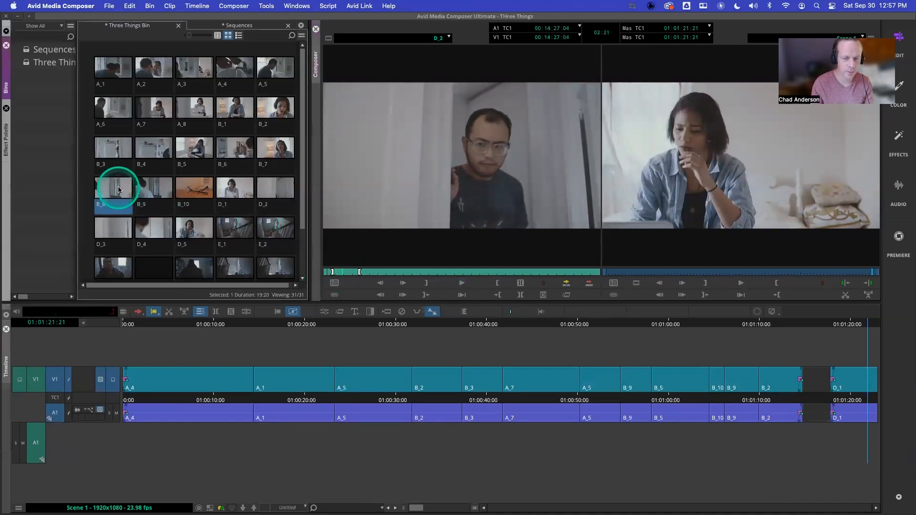
click(162, 198)
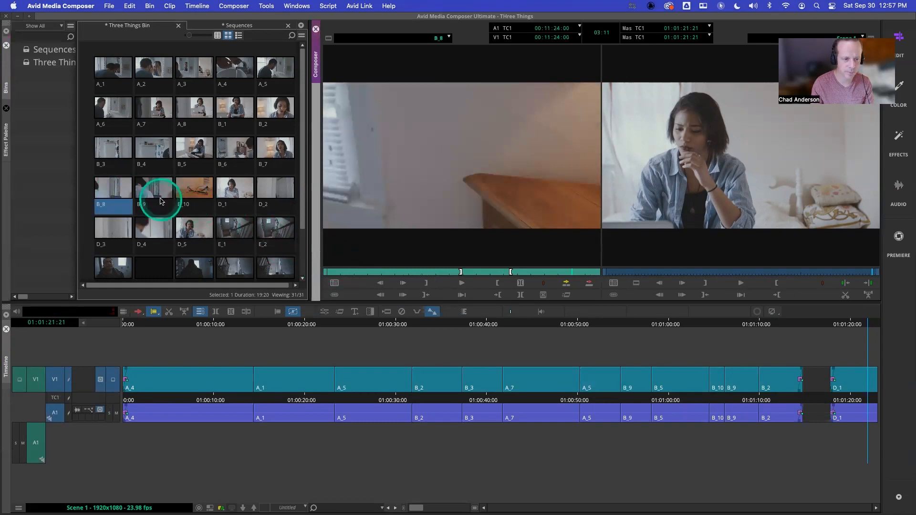
click(165, 233)
drag(164, 233, 374, 275)
key(space)
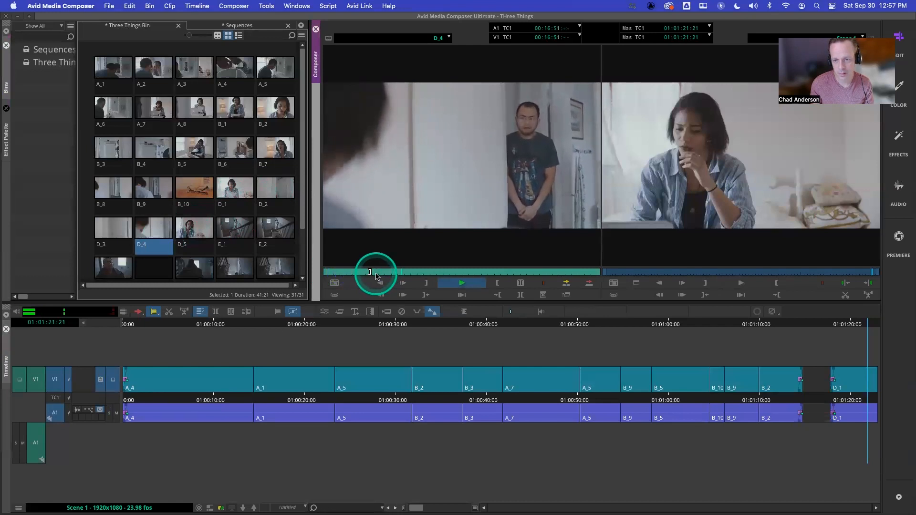
key(space)
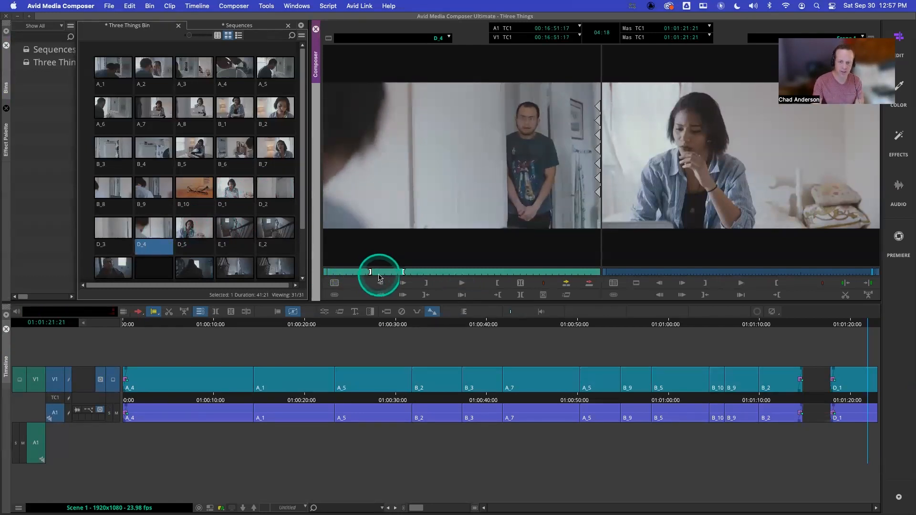
Re-mark D_4 from 00:16:46:06 to 00:16:50:18 and overwrite it into the sequence from 01:01:21:21, following D_1
drag(385, 275, 367, 275)
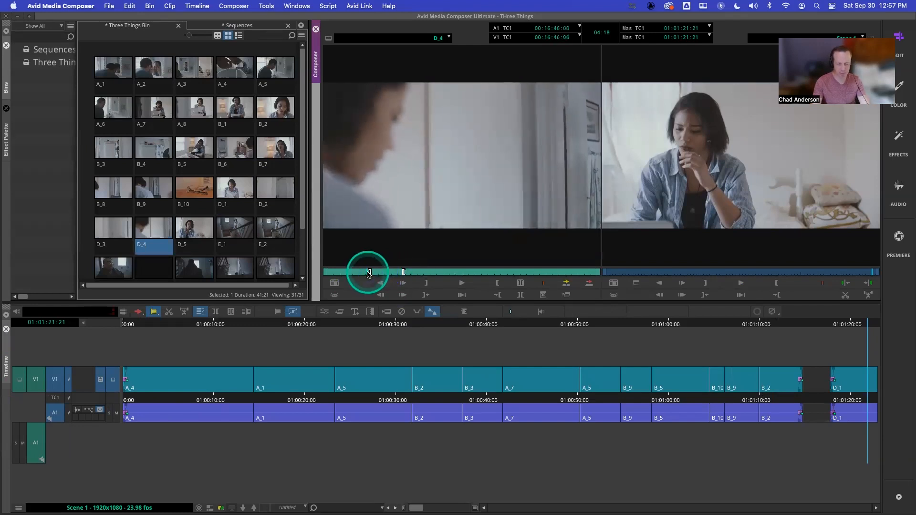
key(space)
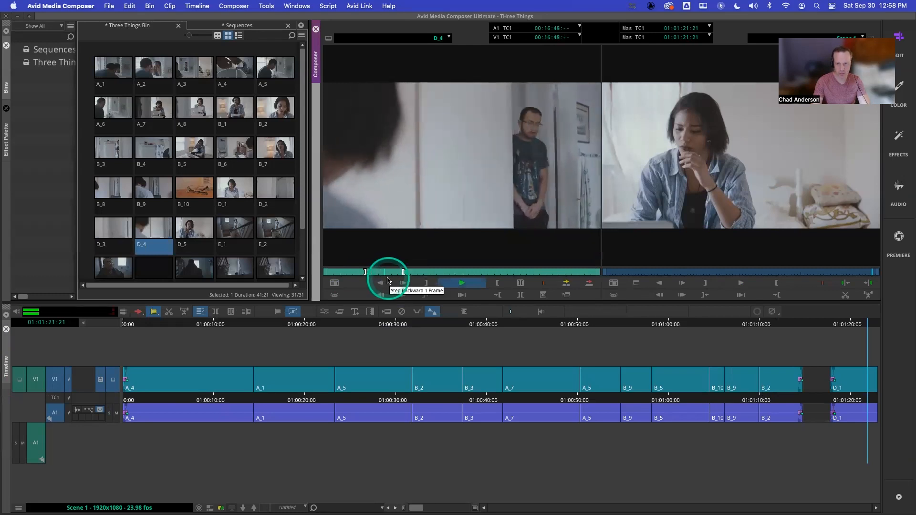
key(space)
key(space)
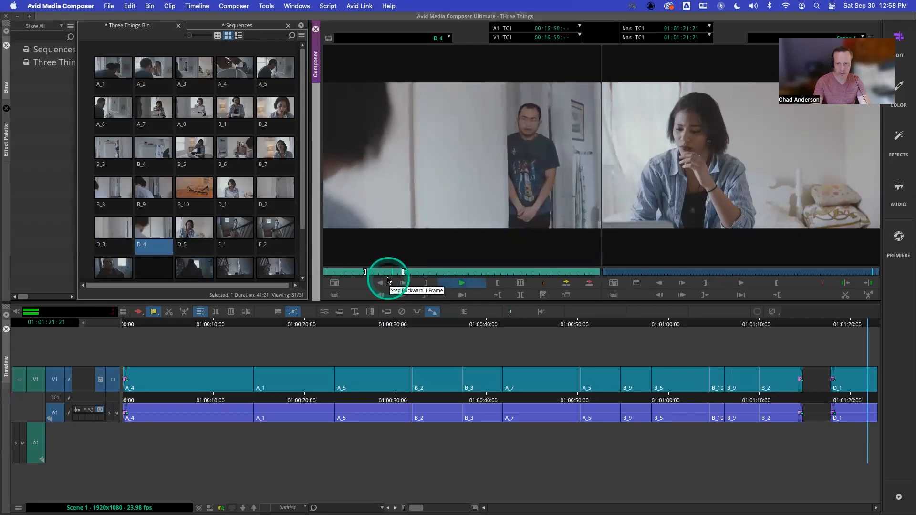
key(space)
key(o)
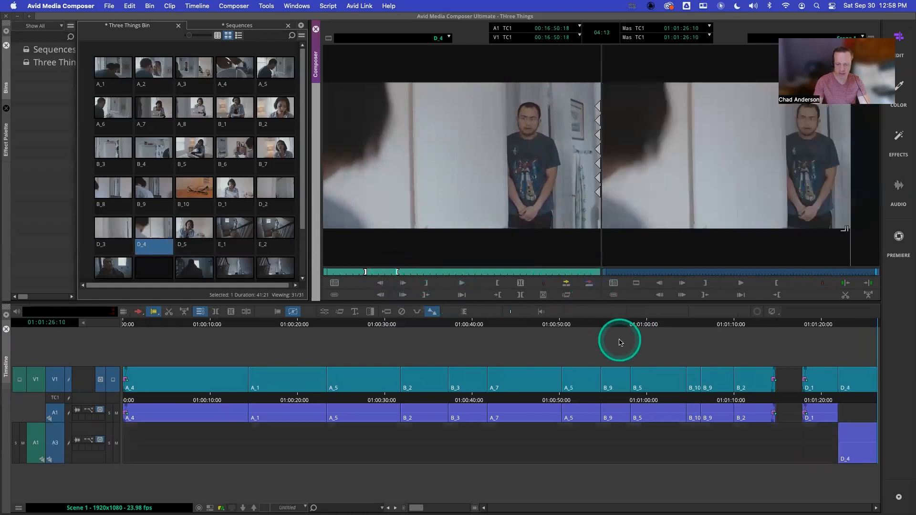
Undo the last overwrite, overwrite D_4 into the sequence again with its audio on track A1, and play the edit across the gap
key(super+z)
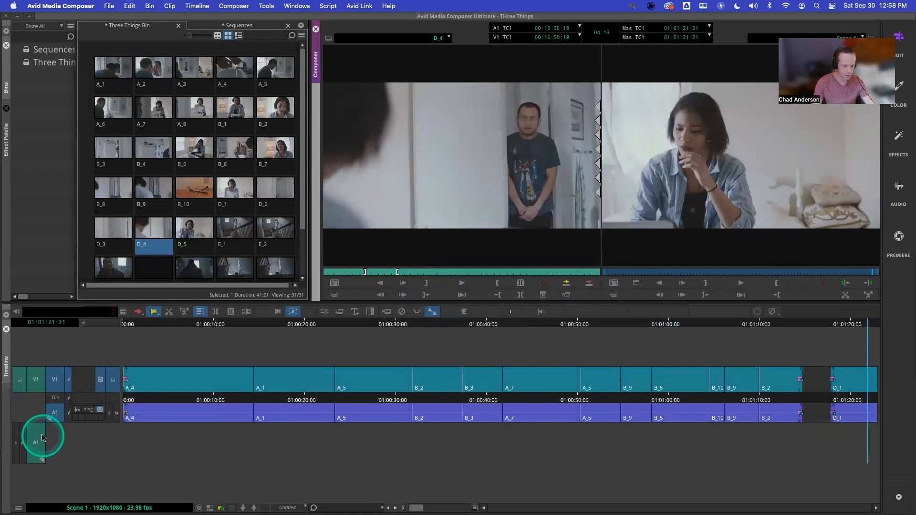
click(591, 285)
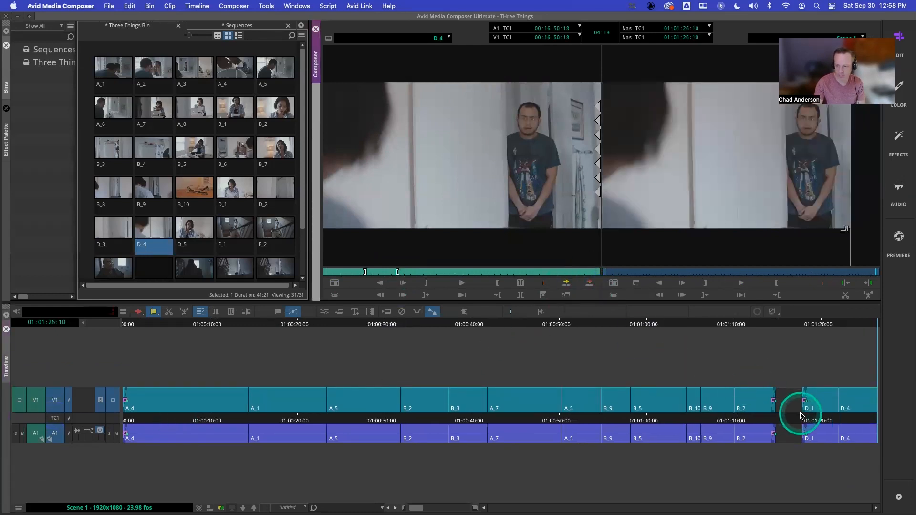
drag(810, 415, 772, 418)
key(space)
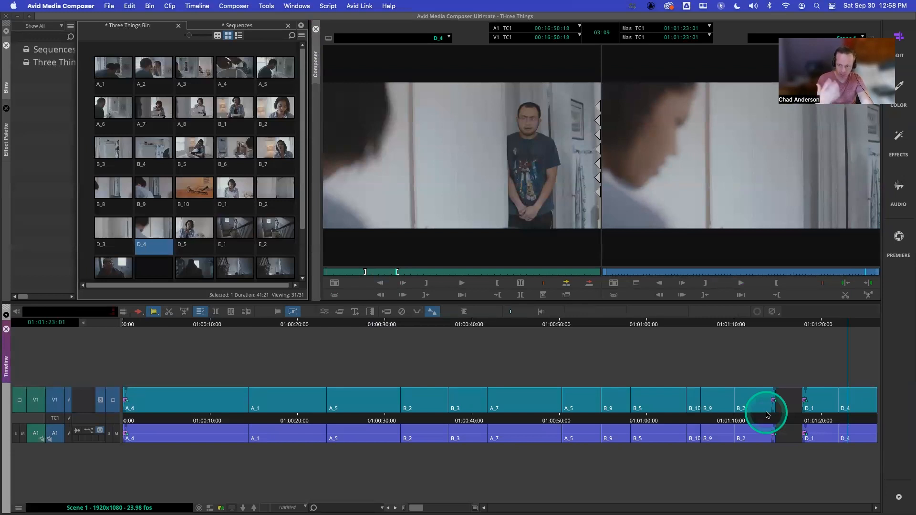
key(space)
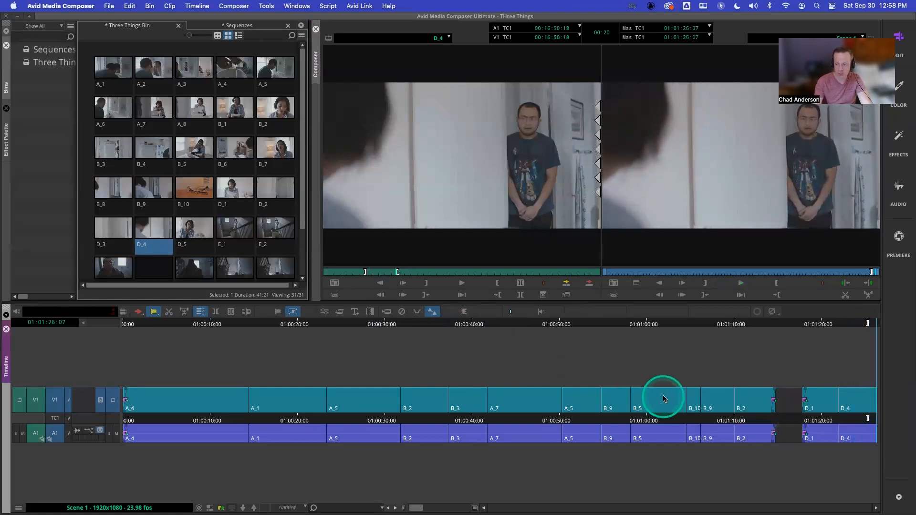
key(j)
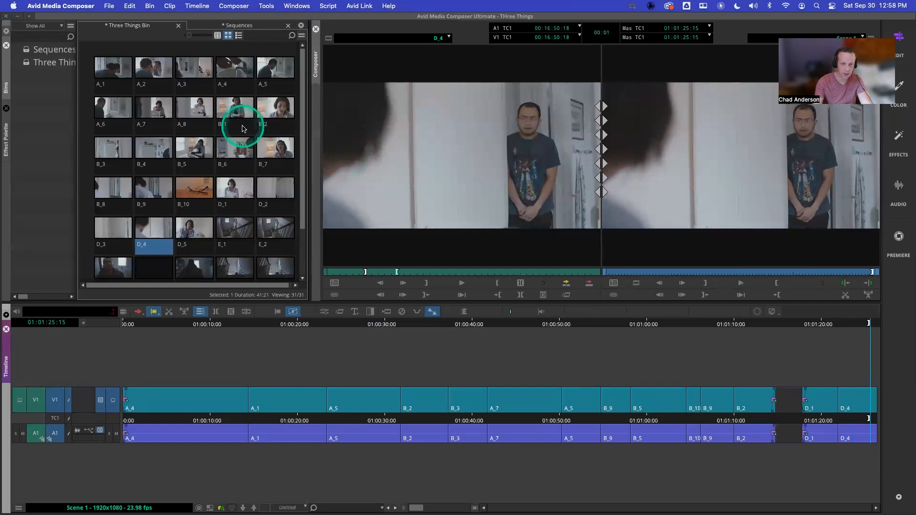
Compare the man's entrance in D_2 and D_3 as source clips, ending with D_2 loaded
double_click(260, 198)
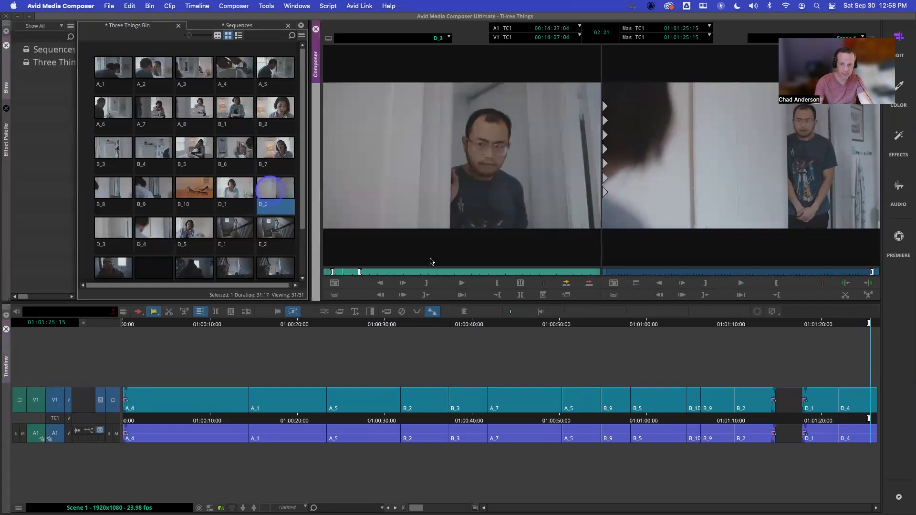
drag(346, 273, 353, 274)
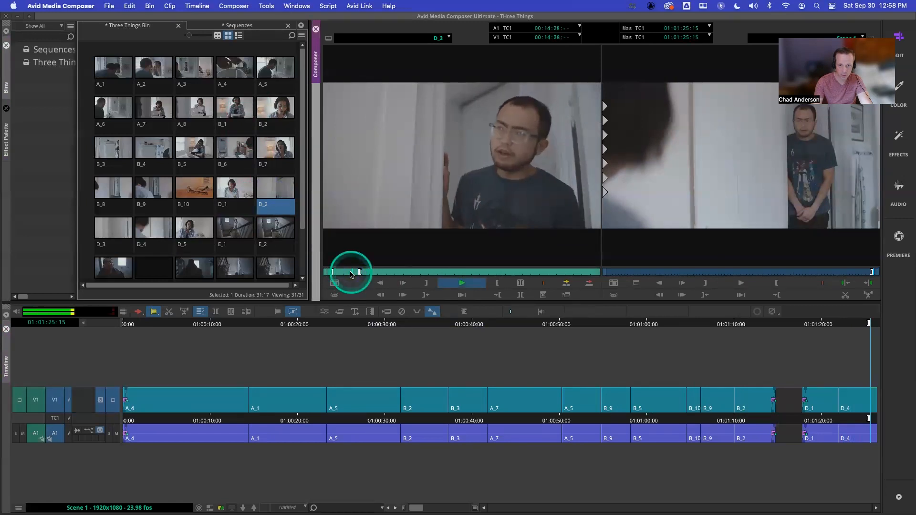
double_click(110, 228)
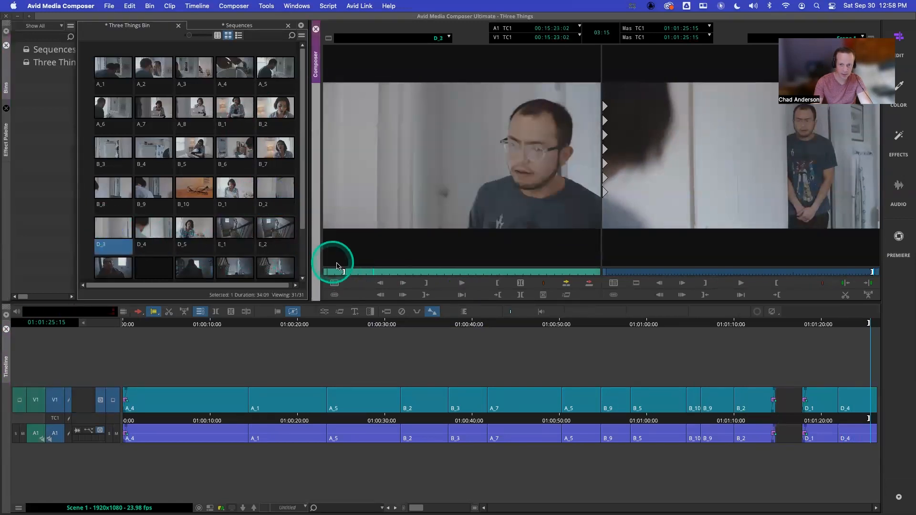
mouse_move(347, 271)
mouse_down()
mouse_move(393, 272)
mouse_move(314, 258)
mouse_move(352, 272)
mouse_up()
double_click(277, 185)
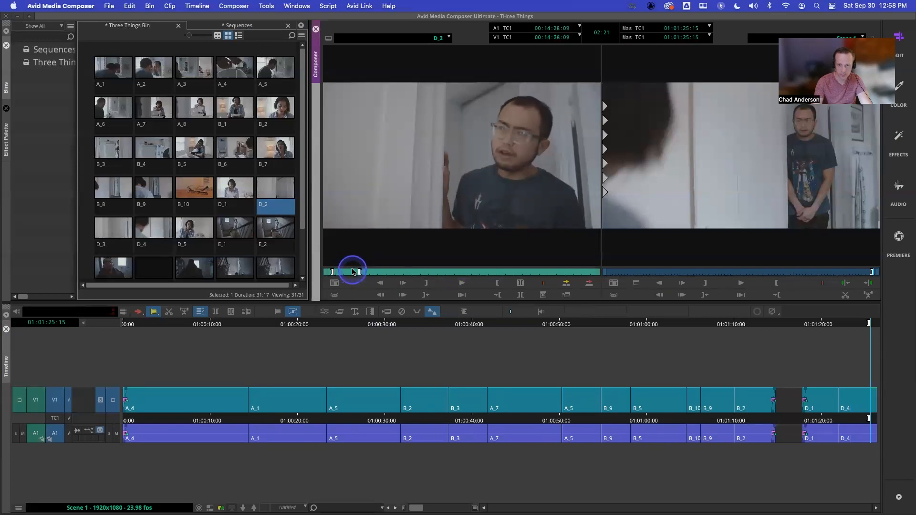
Extend the tail of D_4 in 8-frame trims to 01:01:28:02 and review the trimmed end
click(859, 411)
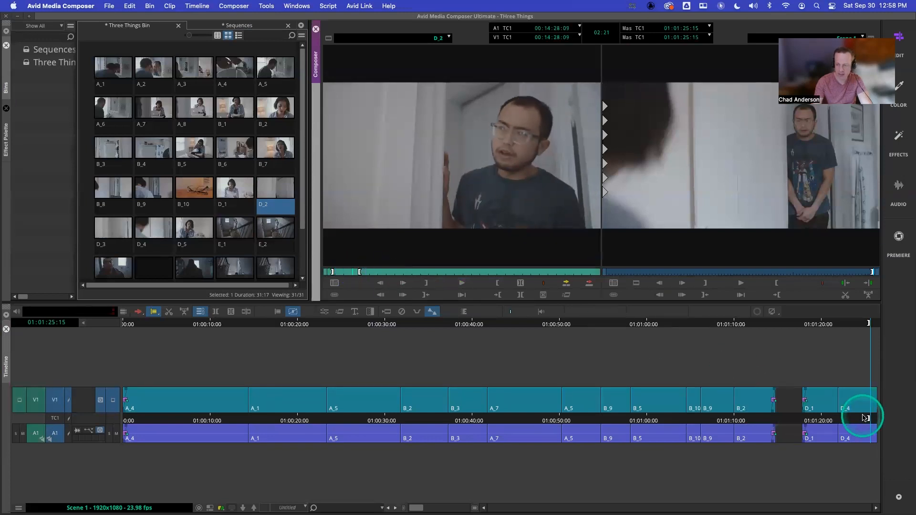
drag(865, 418, 857, 419)
click(874, 396)
click(722, 293)
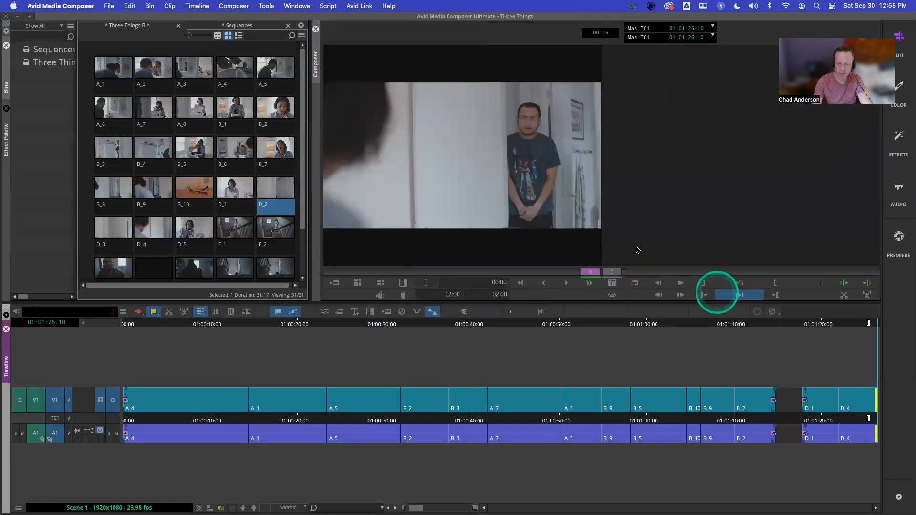
click(598, 284)
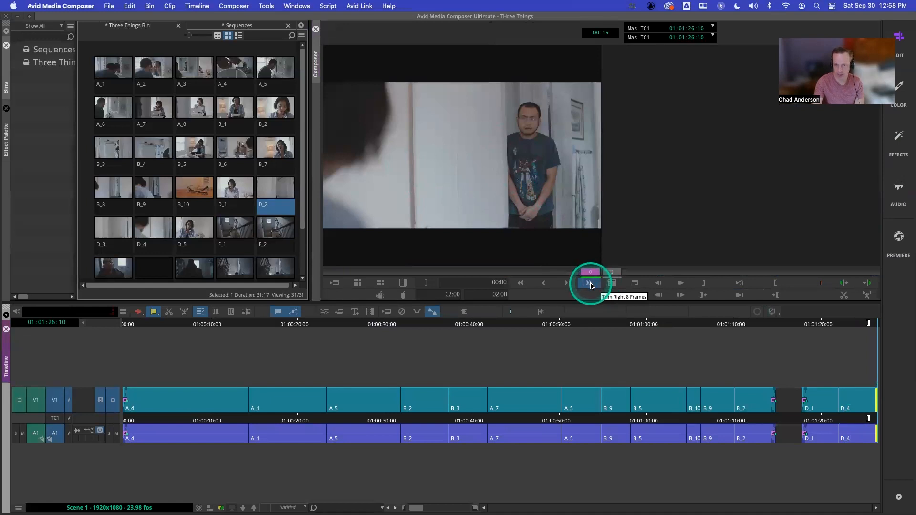
click(591, 284)
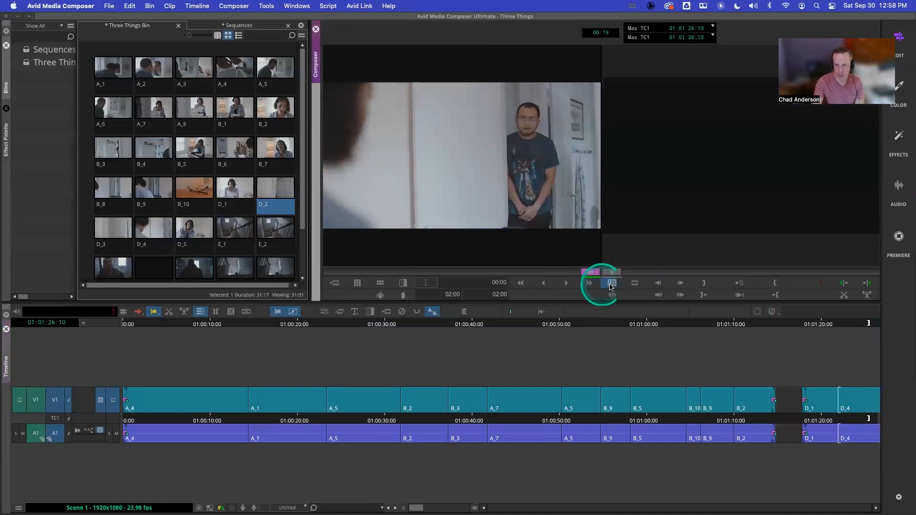
click(747, 286)
click(747, 288)
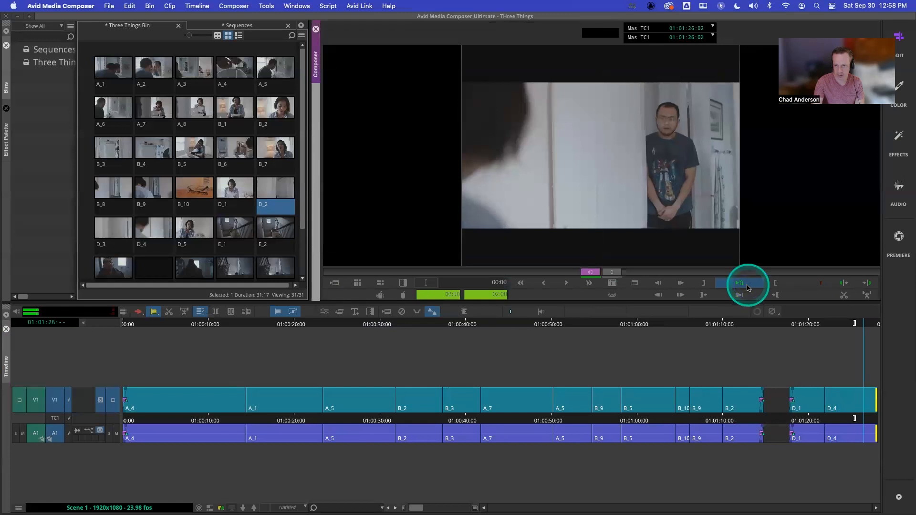
click(810, 408)
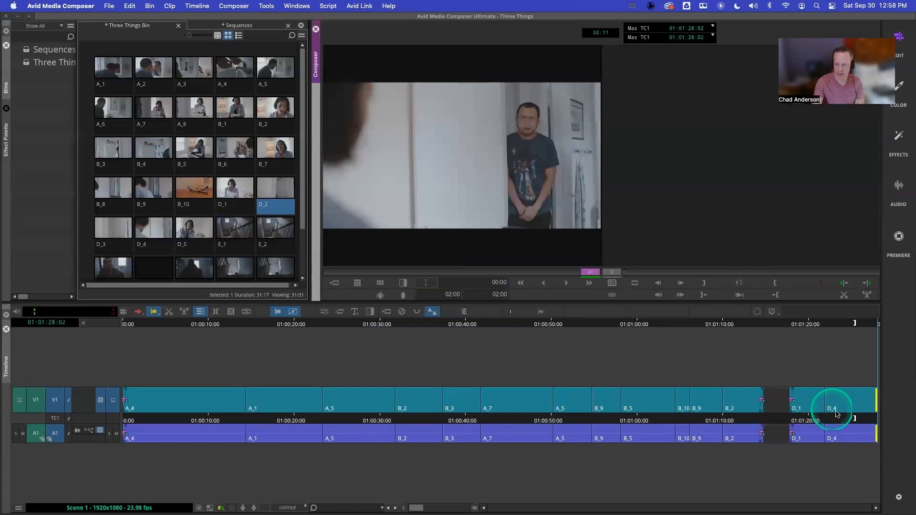
Play the extended D_4 in the sequence, and replay the man at the door in D_2 from about 00:14:28:06
click(741, 285)
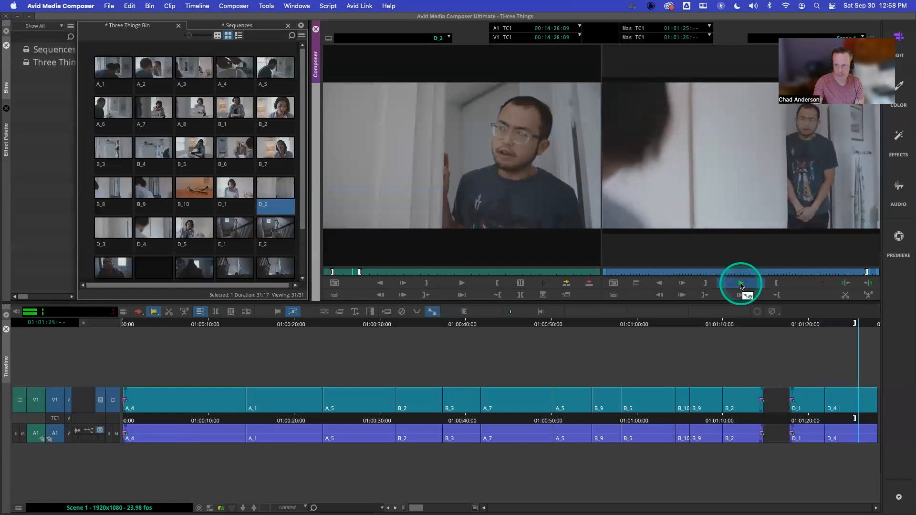
click(740, 285)
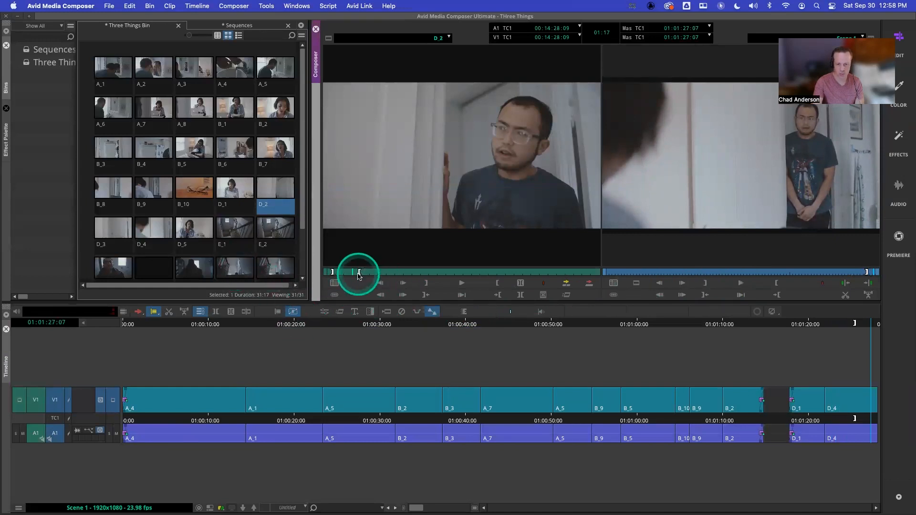
drag(357, 272, 352, 272)
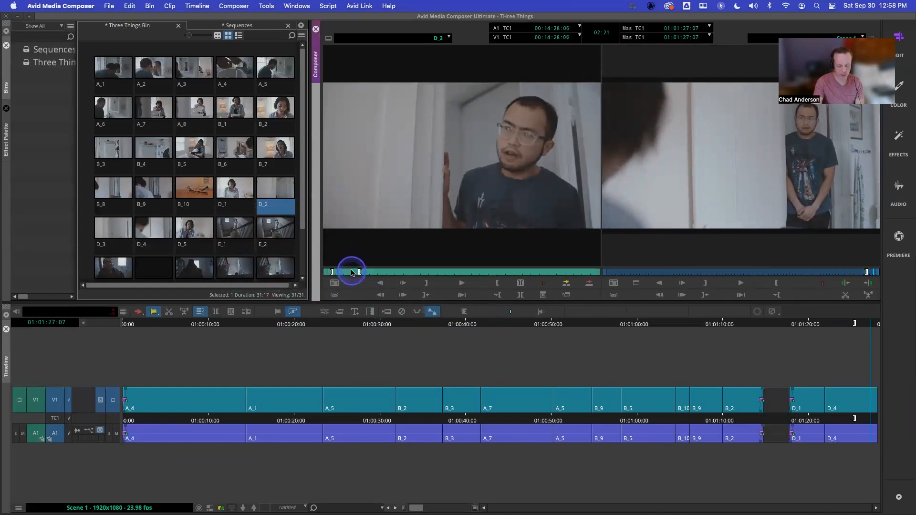
key(space)
key(space)
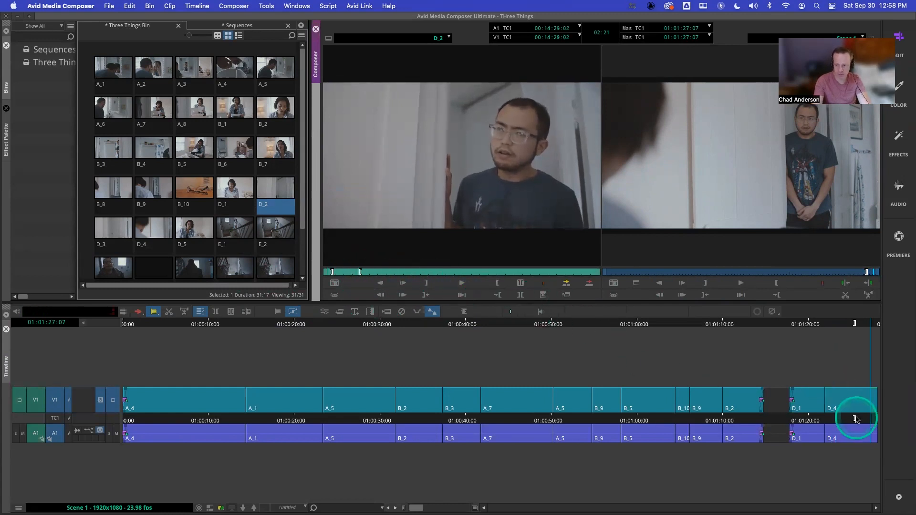
Clear the sequence marks, replay D_4 from its start and mark In at 01:01:27:08 near its end
click(853, 421)
drag(852, 422, 826, 421)
key(g)
key(space)
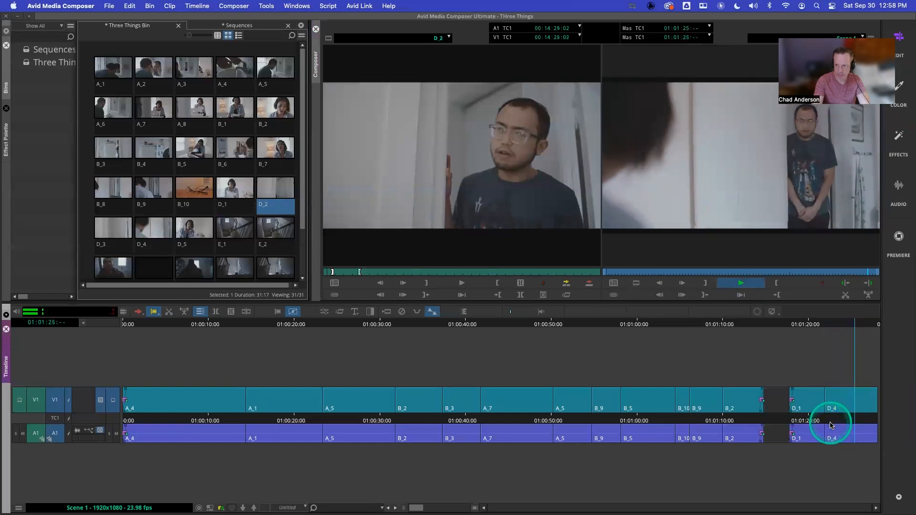
key(space)
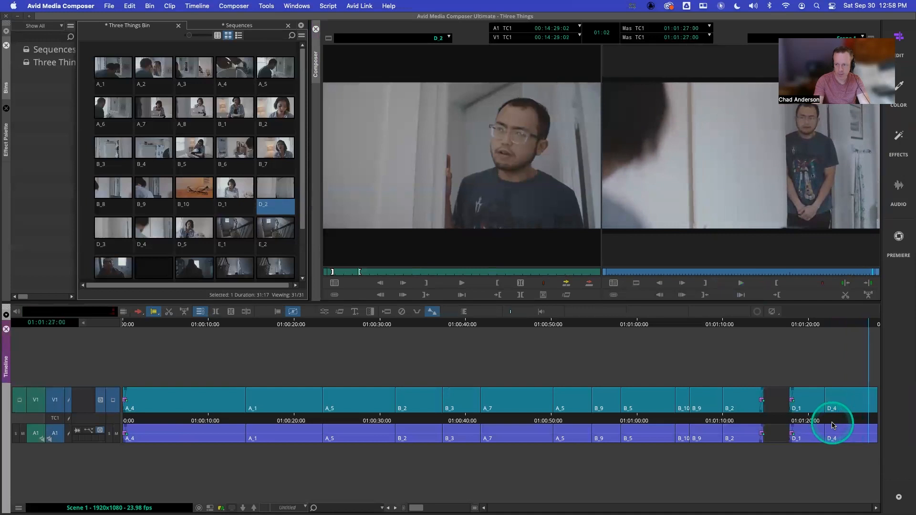
click(828, 424)
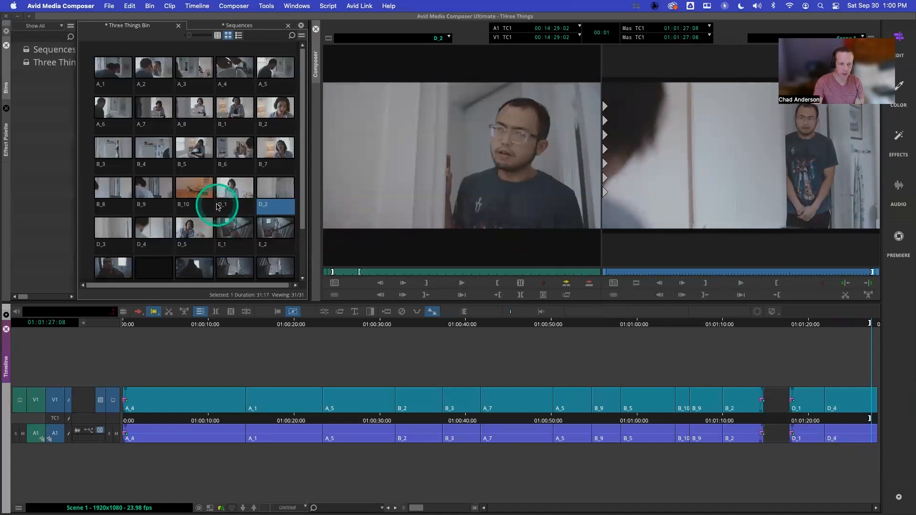
Load D_1 as the source and play the woman looking up from her laptop
double_click(229, 191)
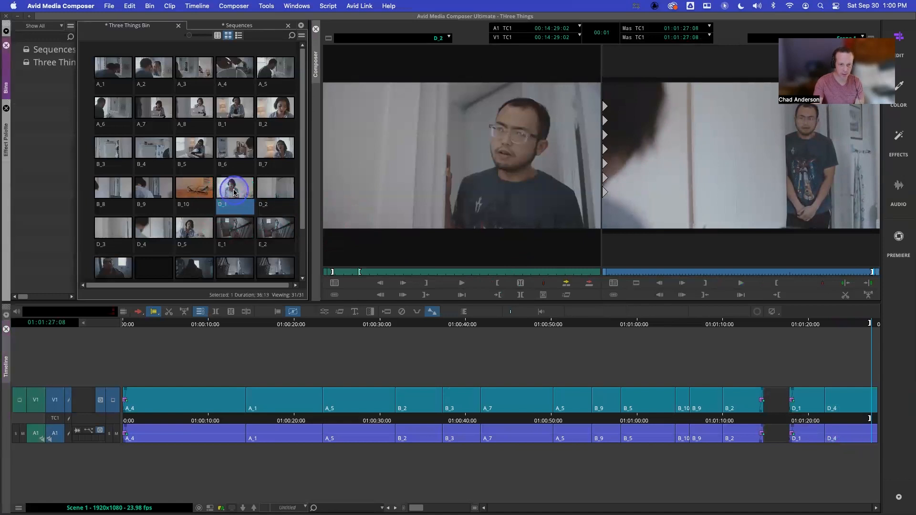
drag(387, 272, 363, 273)
key(space)
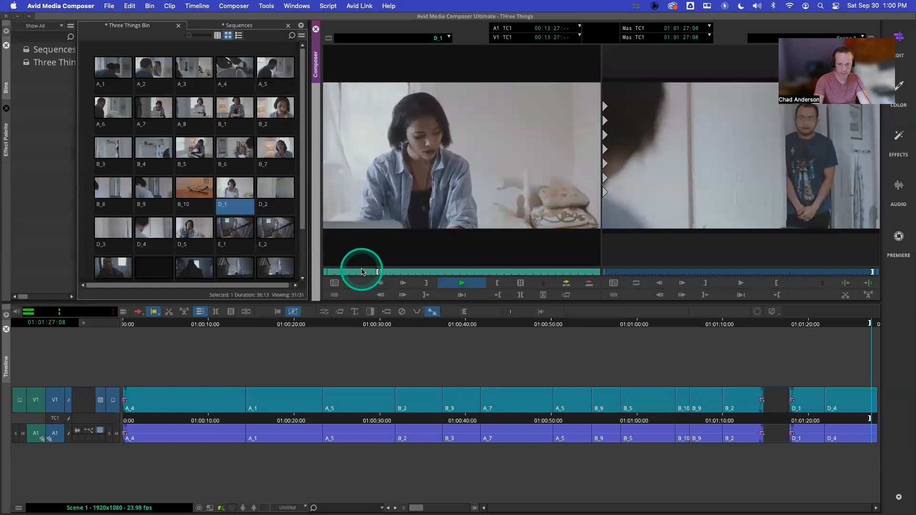
key(space)
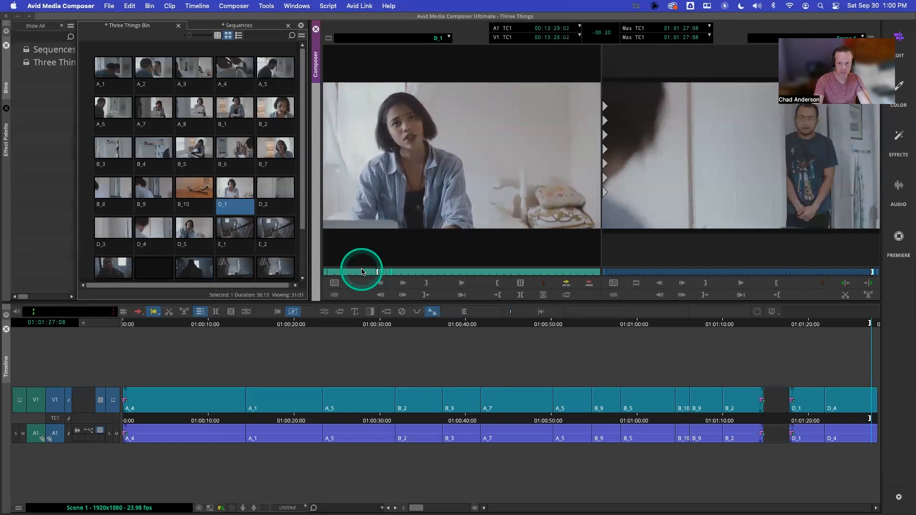
key(space)
key(space)
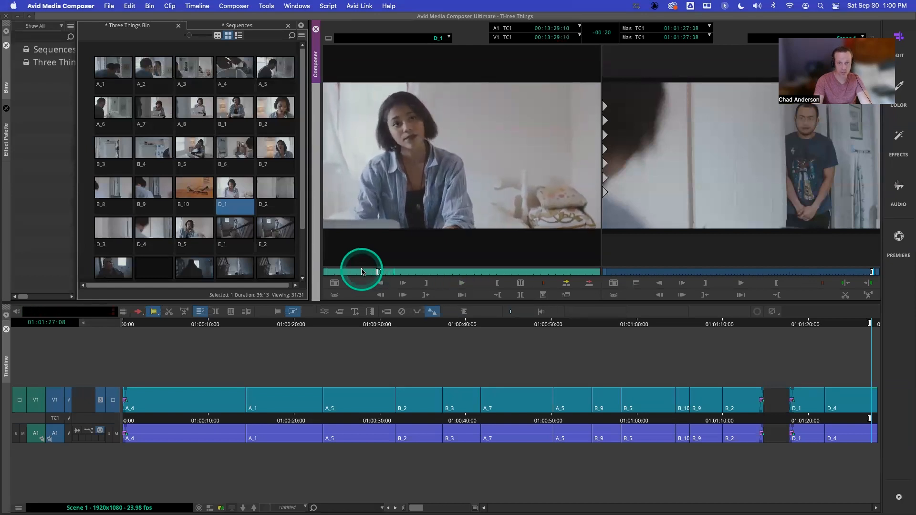
Replay the woman's glance in D_1 and mark a 2:07 section with its Out at 00:13:30:03
drag(389, 275, 385, 276)
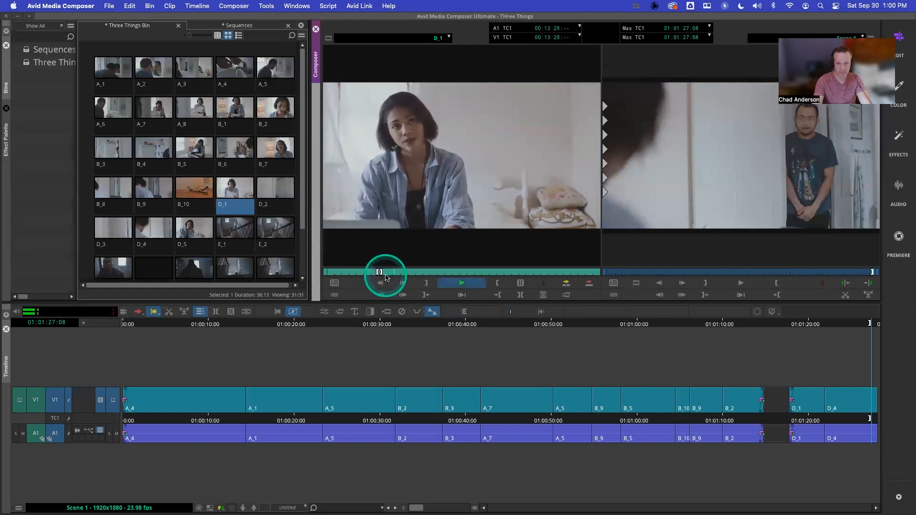
key(space)
key(l)
key(space)
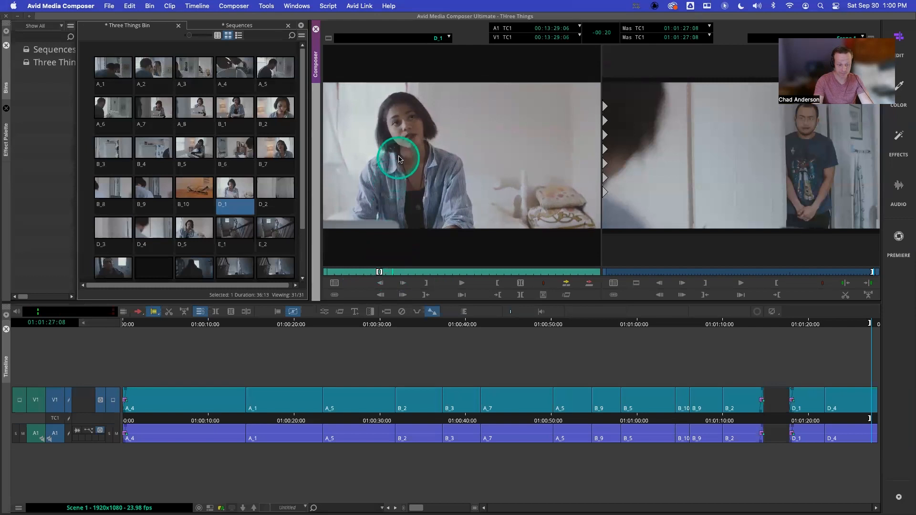
key(ctrl)
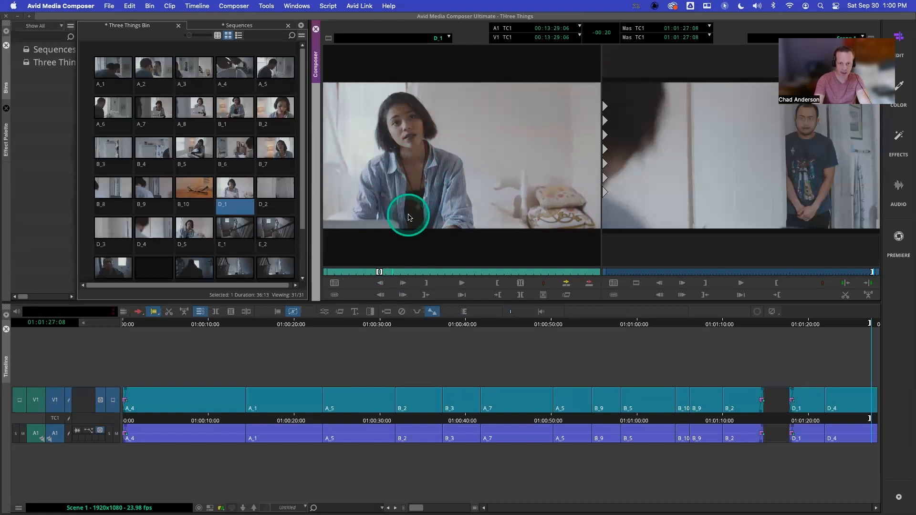
key(space)
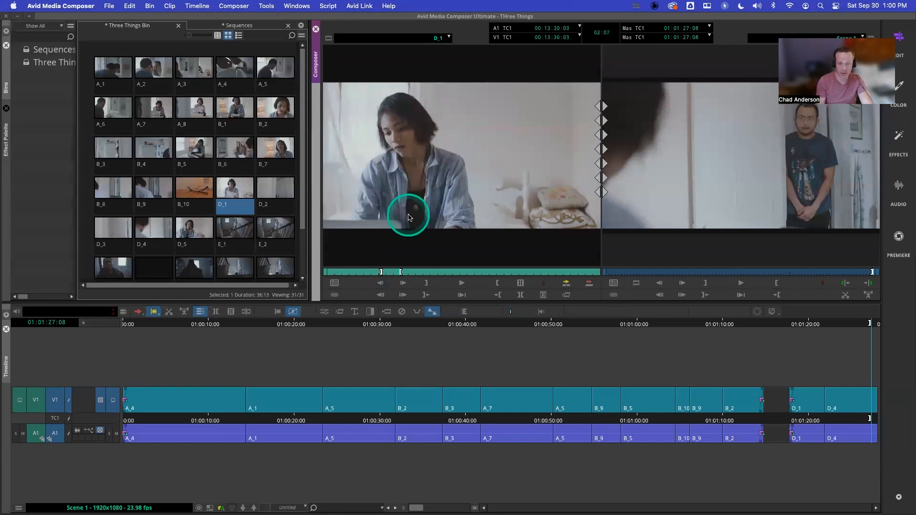
Overwrite the marked D_1 section into the sequence from 01:01:27:08 over the end of D_4, and play back the result
click(587, 284)
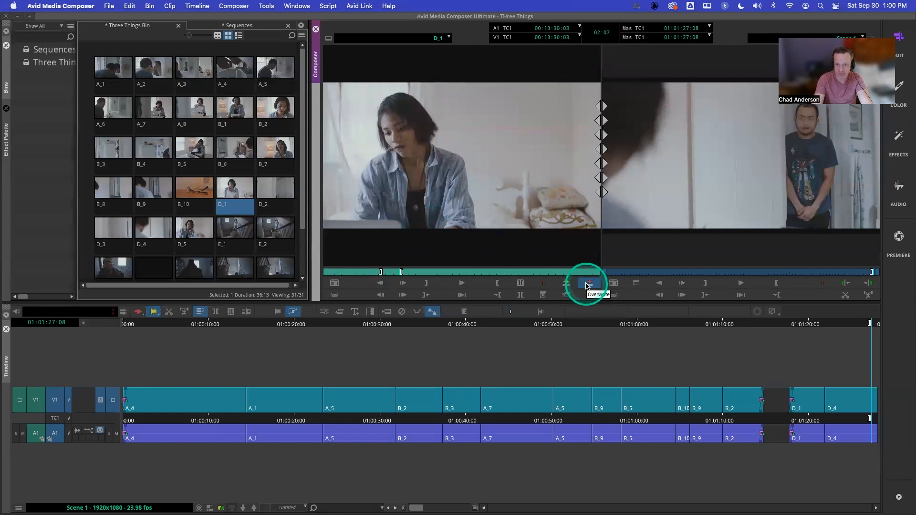
click(779, 410)
drag(807, 419, 789, 416)
key(space)
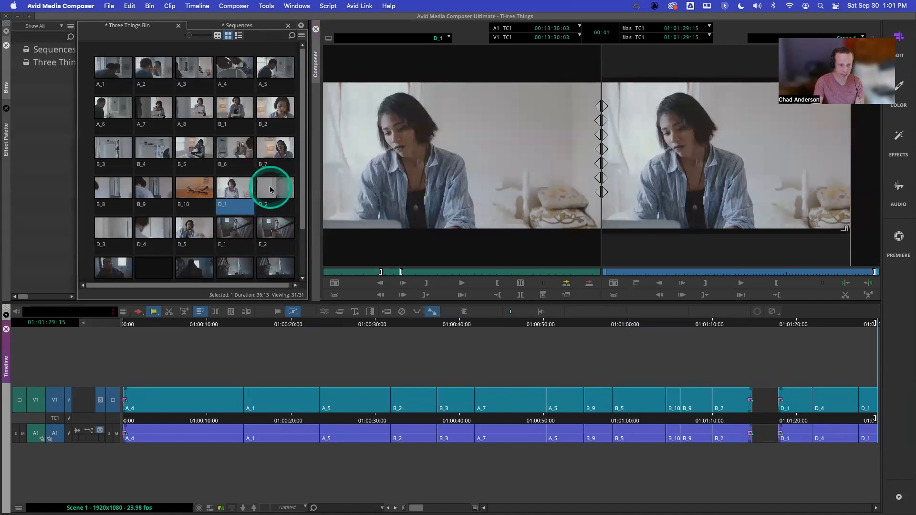
Load D_2 as the source, play the man at the door and mark a 3:19 section with its Out at 00:14:33:09
drag(270, 189, 400, 237)
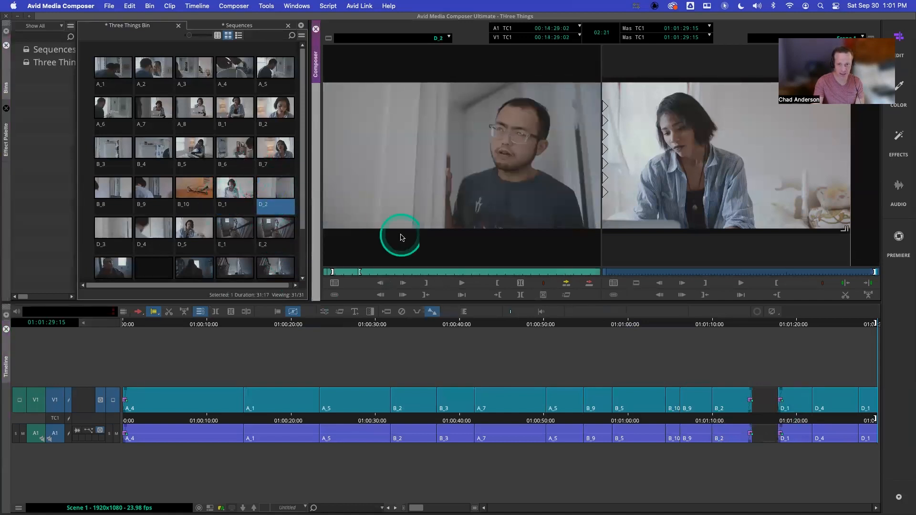
drag(355, 272, 352, 274)
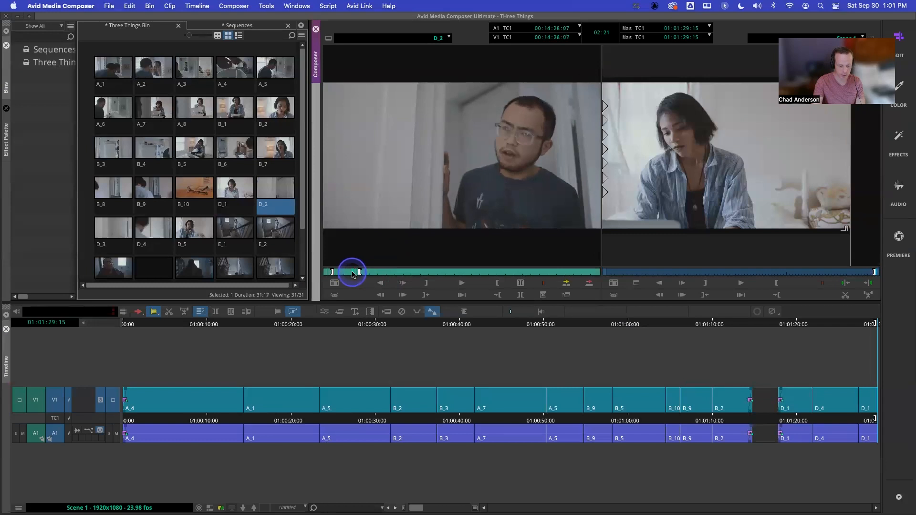
key(space)
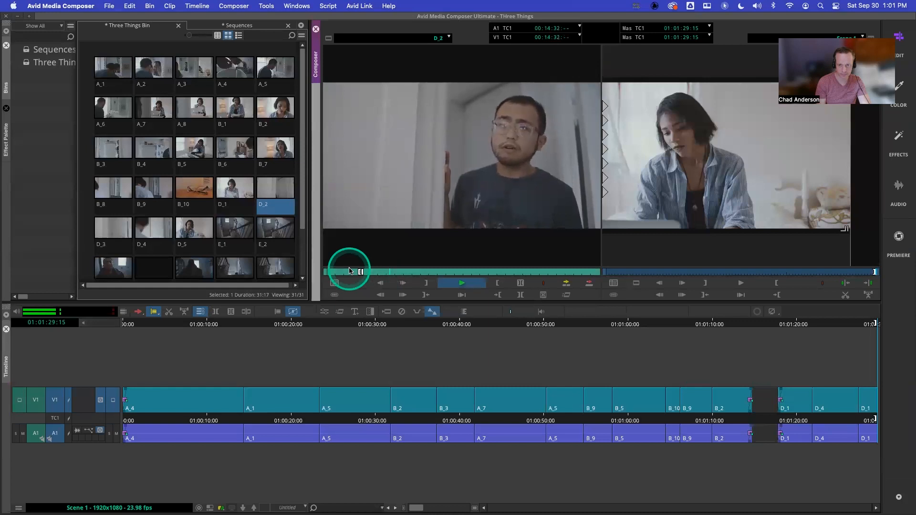
key(space)
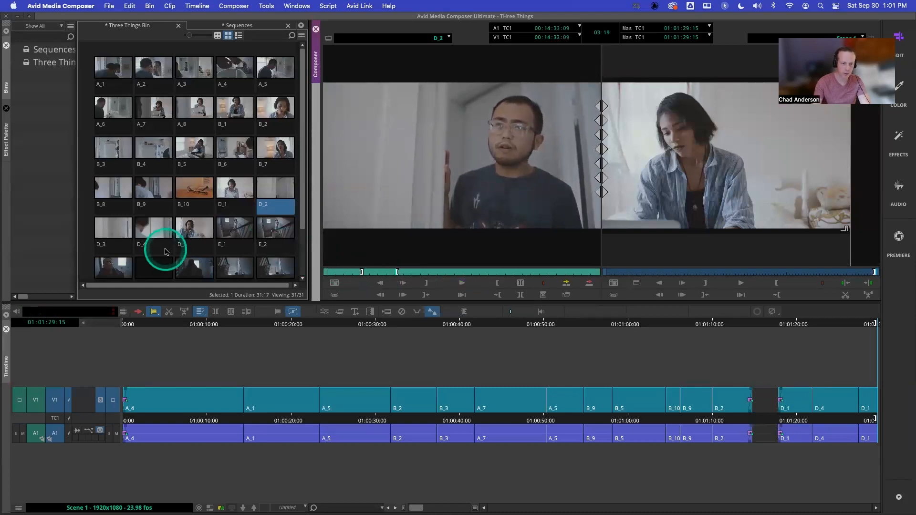
Load D_3 as the source, play the man's entrance and mark a 3:03 section with its Out at 00:15:27:06
double_click(110, 227)
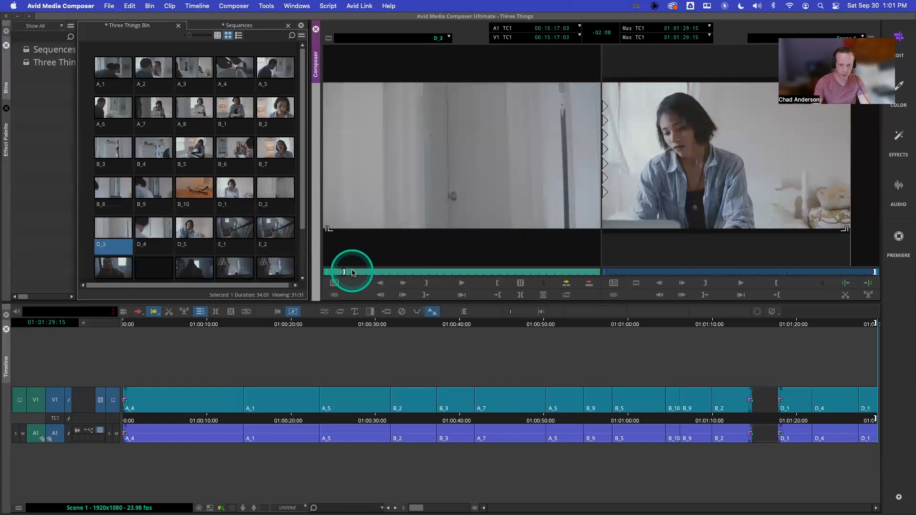
click(347, 272)
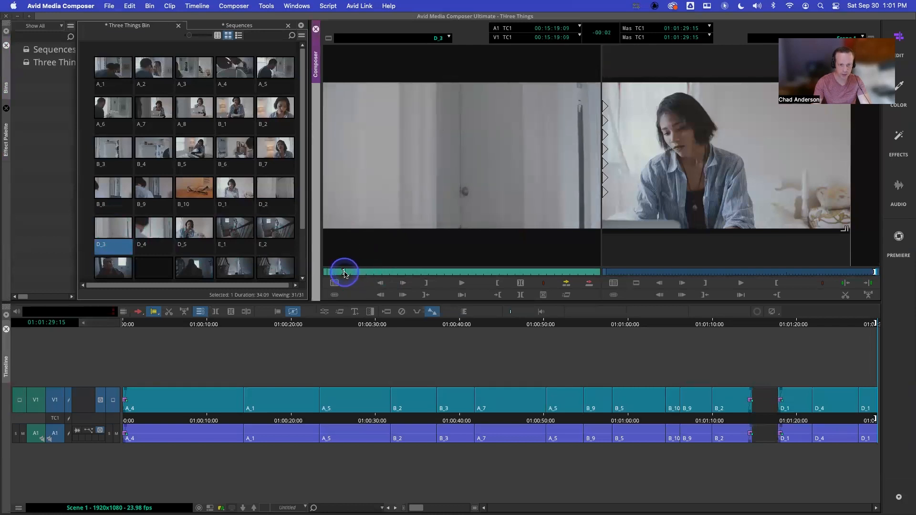
key(space)
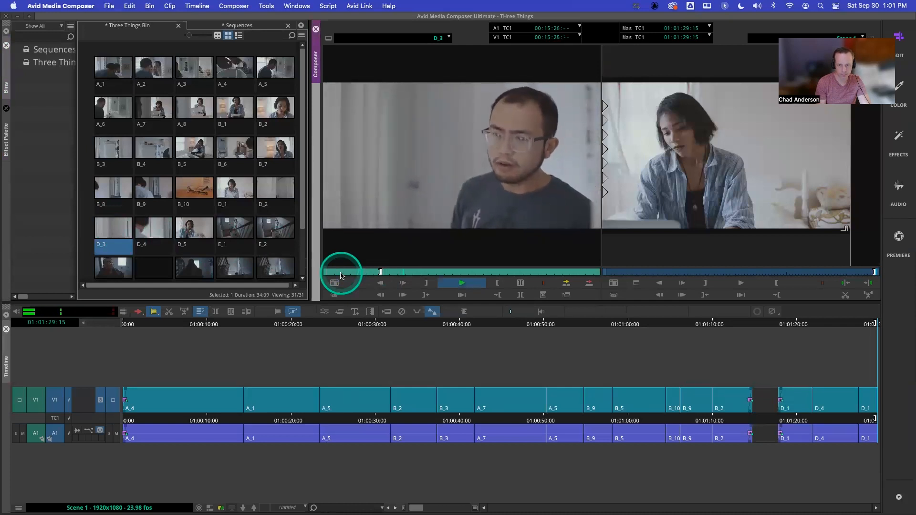
key(space)
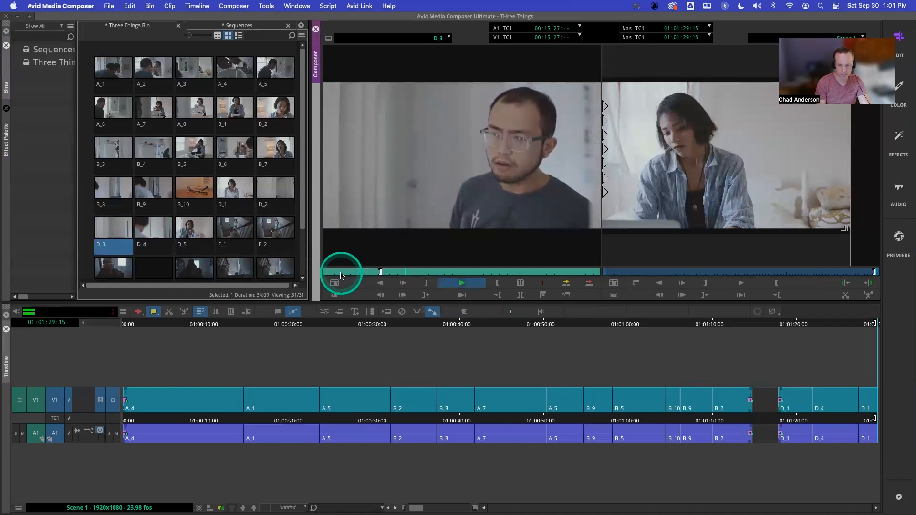
key(space)
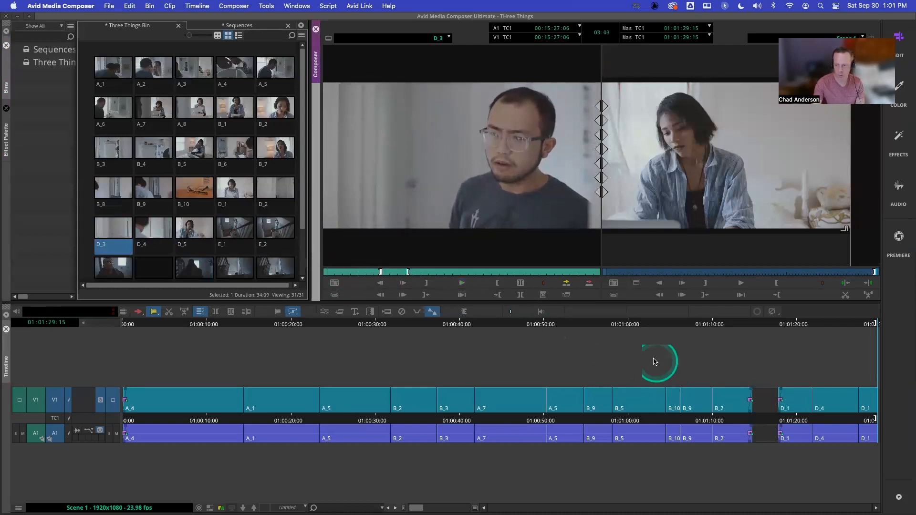
Overwrite the marked D_3 section into the sequence at 01:01:29:15, play back from 01:01:20:22 and mark In at 01:01:32:09
click(594, 284)
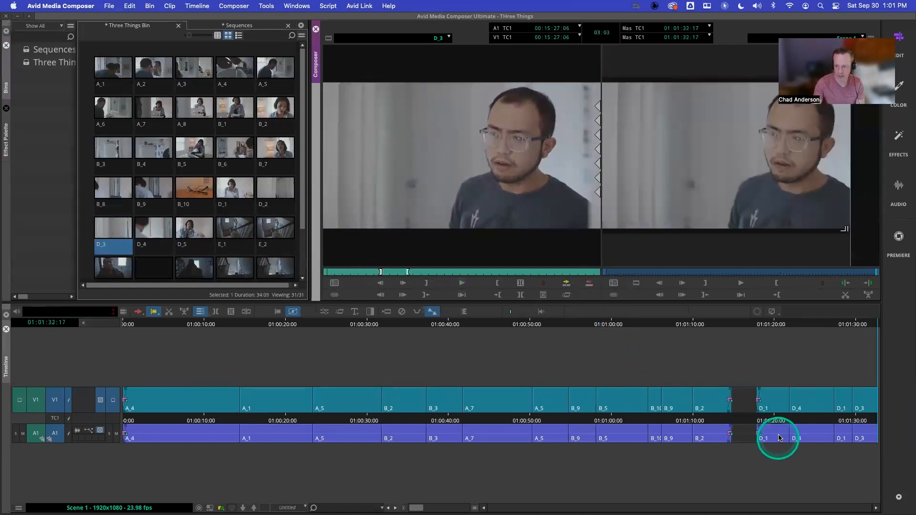
click(783, 420)
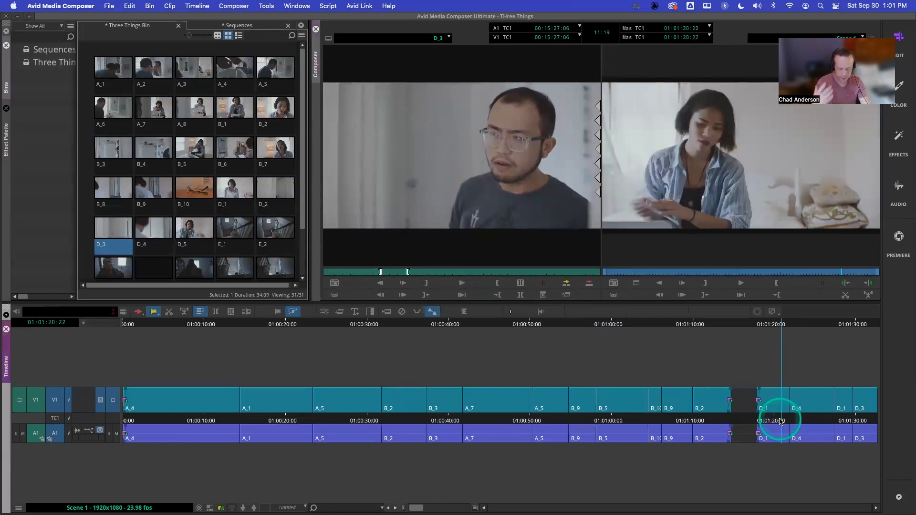
key(space)
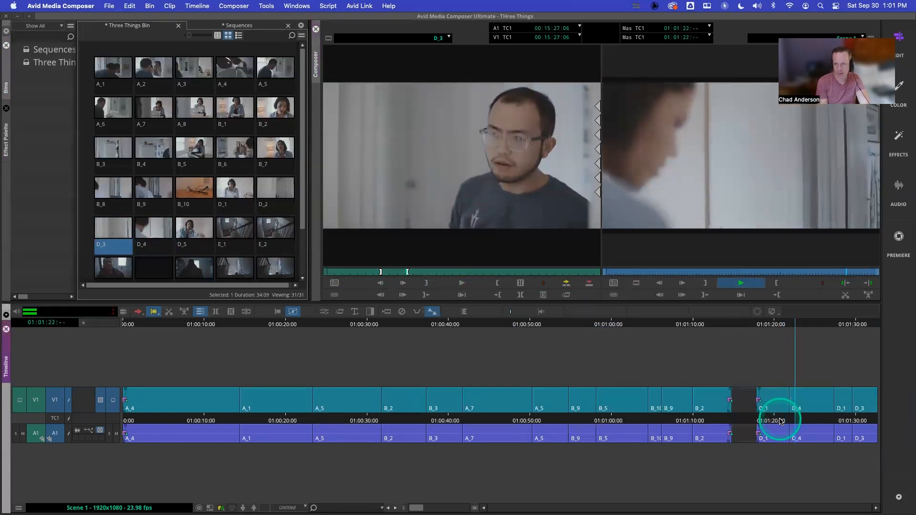
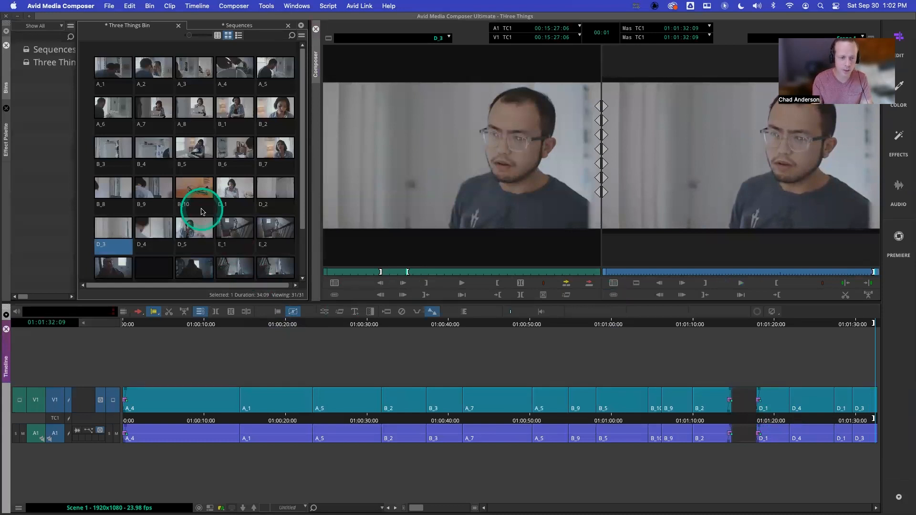
Load D_1 as the source and play on past the previously used section, marking a new In point
double_click(232, 196)
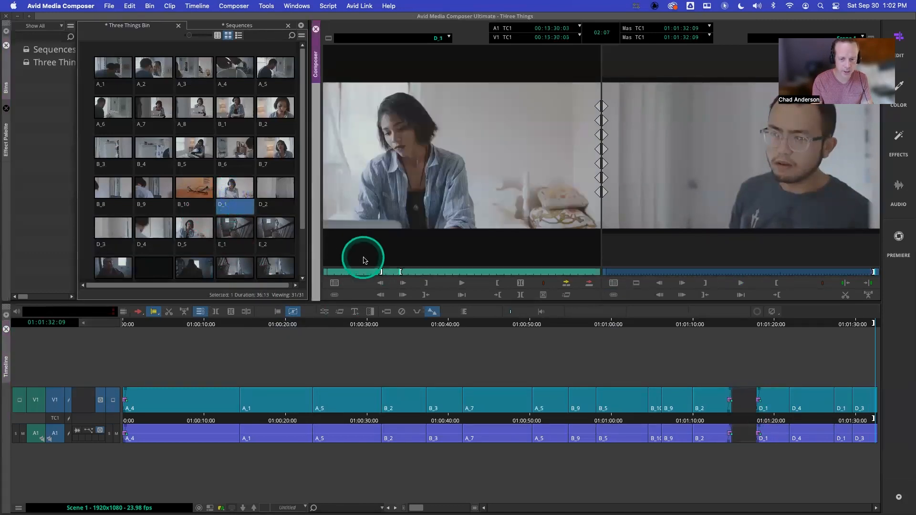
click(395, 272)
key(space)
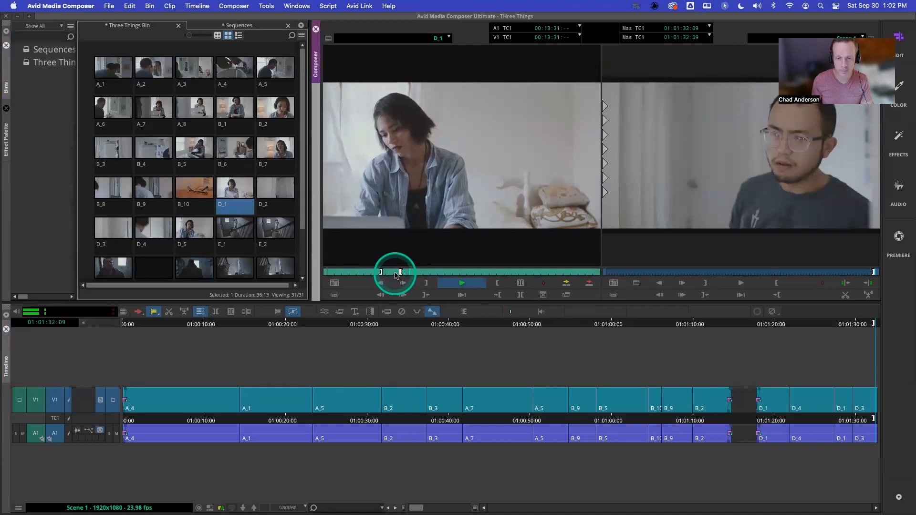
key(o)
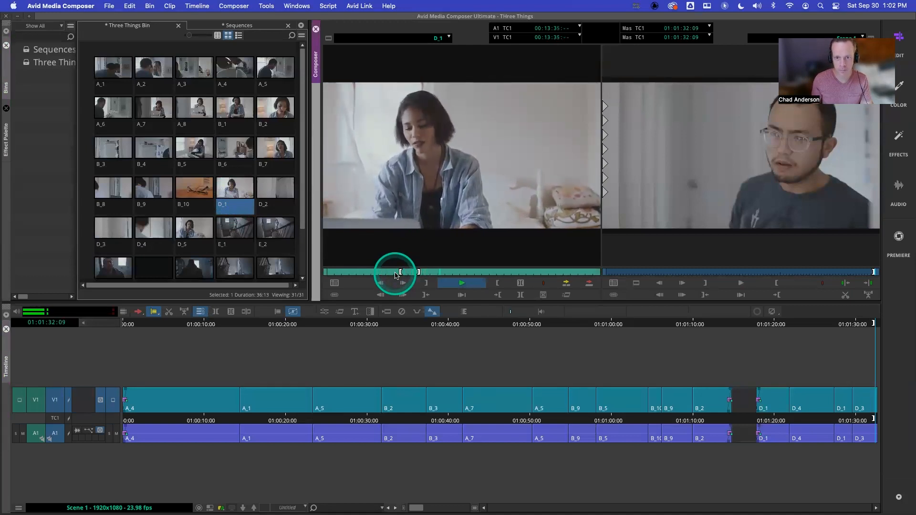
drag(395, 275, 257, 199)
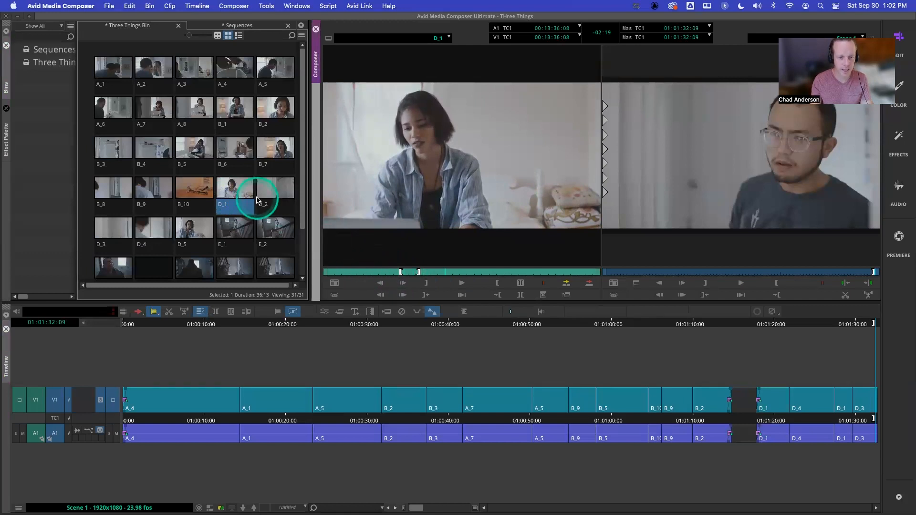
Load D_5 as the source, mark a 3:10 section of the woman looking up with its Out at 00:11:03:17, and replay it
double_click(194, 228)
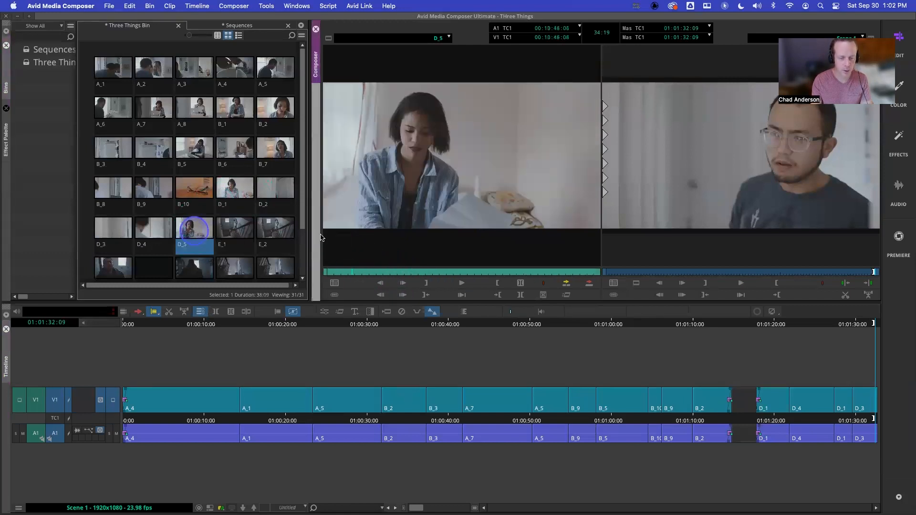
click(365, 268)
drag(365, 269, 353, 270)
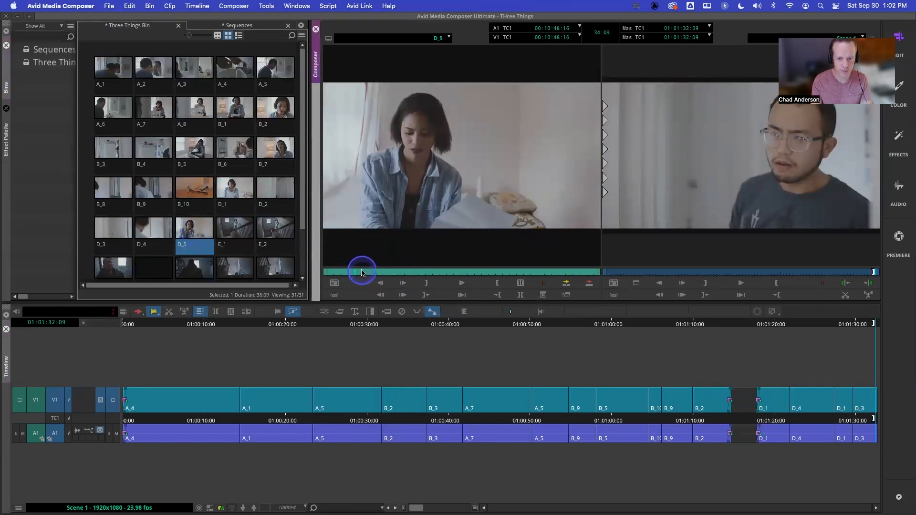
key(space)
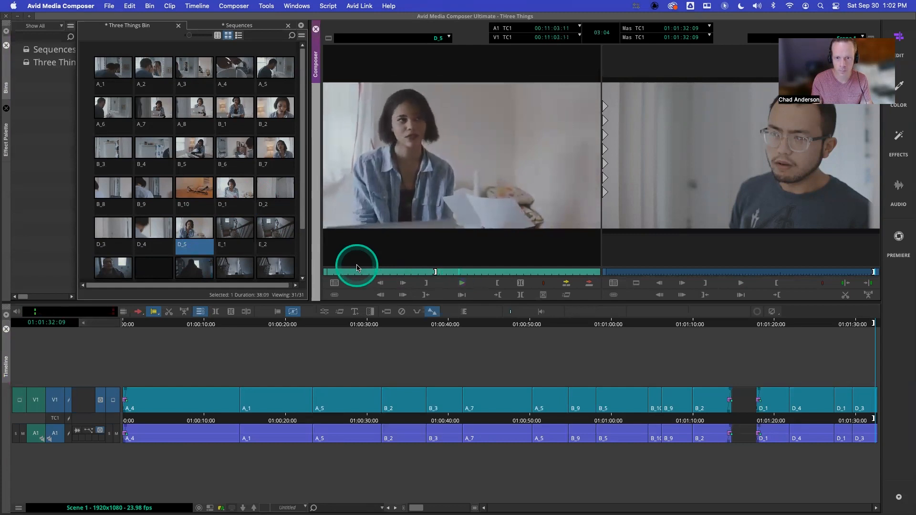
key(space)
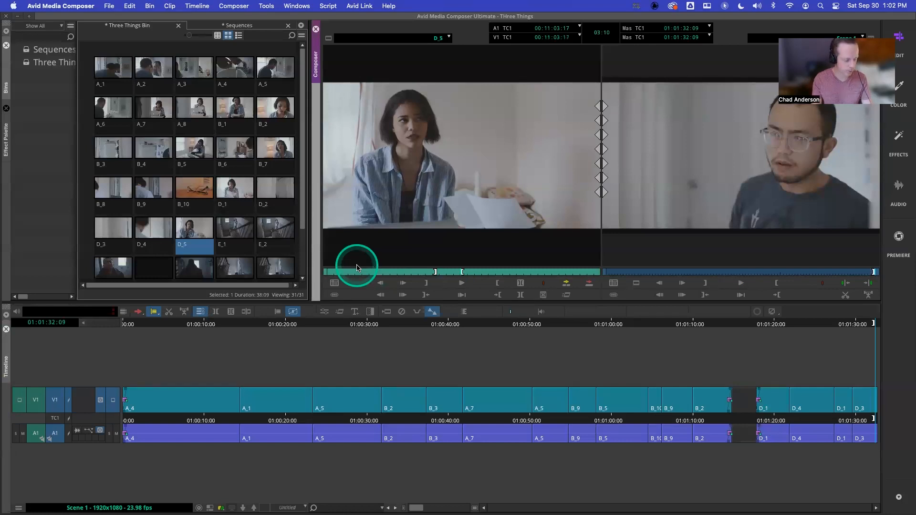
key(q)
key(space)
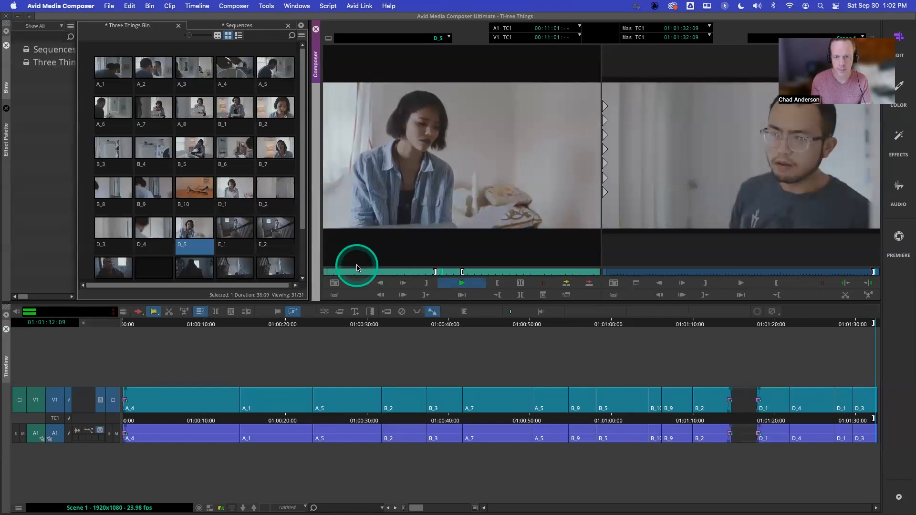
key(space)
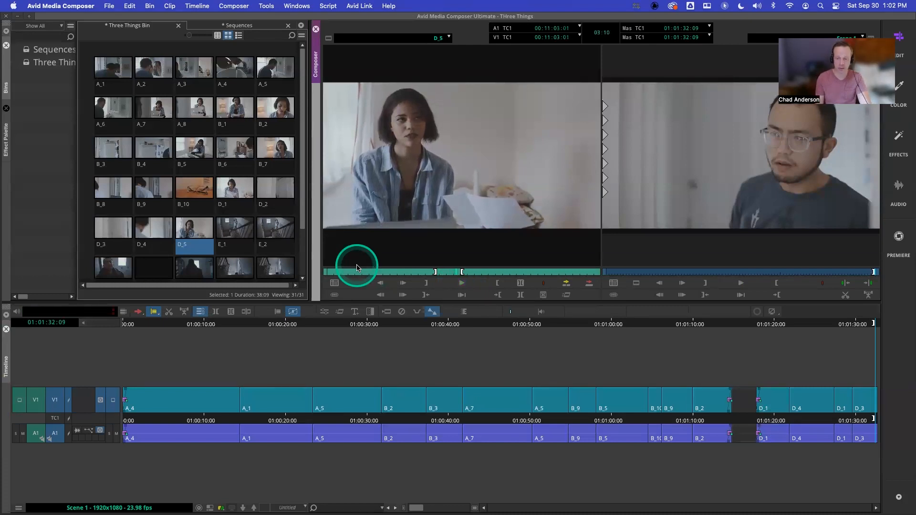
Overwrite the marked D_5 section into the sequence at 01:01:32:09, play back the cut and mark In at 01:01:35:04
click(595, 285)
click(791, 415)
key(space)
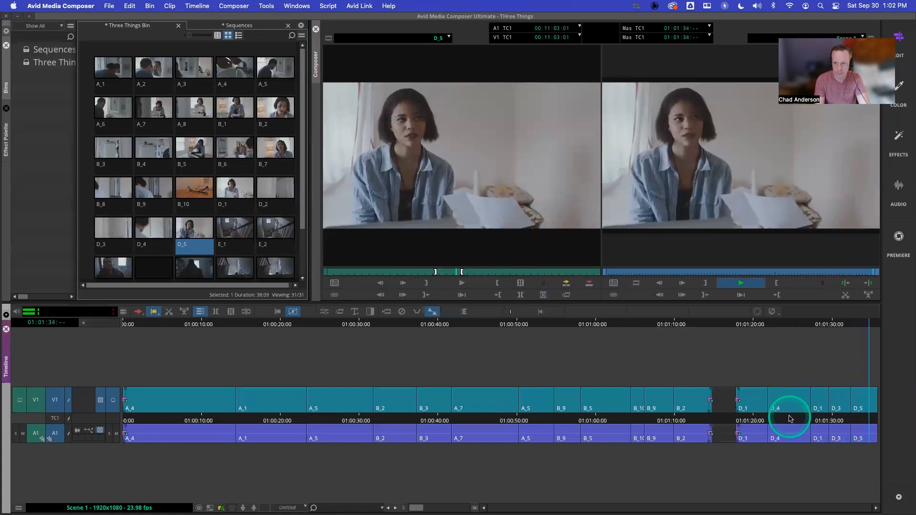
key(space)
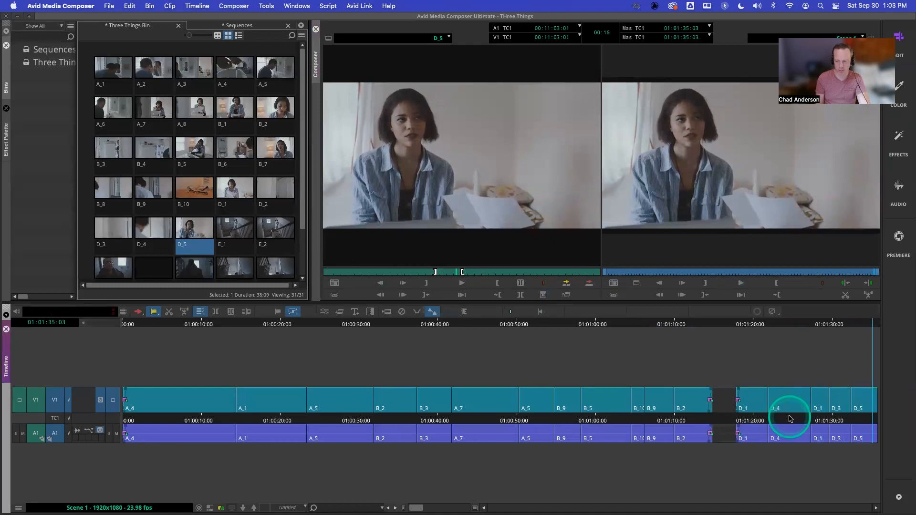
key(space)
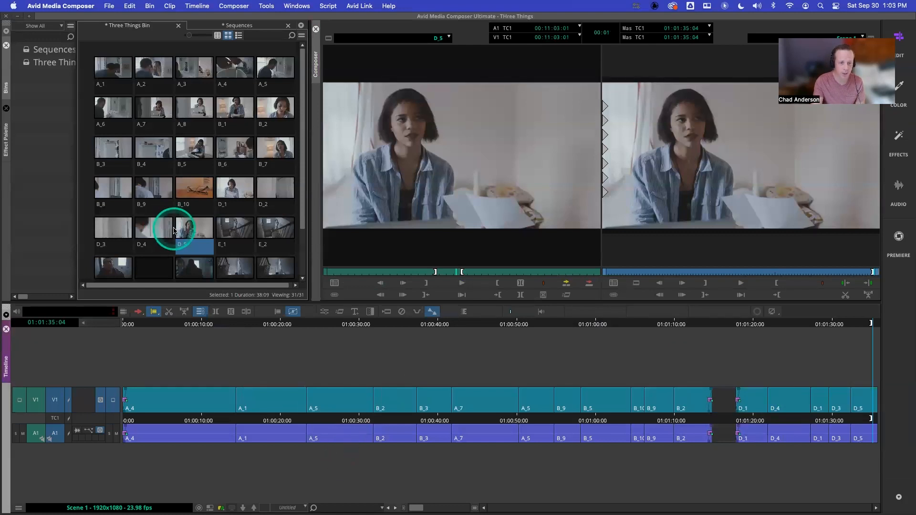
Load D_2 as the source and play the man's following moments, marking a new In point past the old Out
double_click(271, 200)
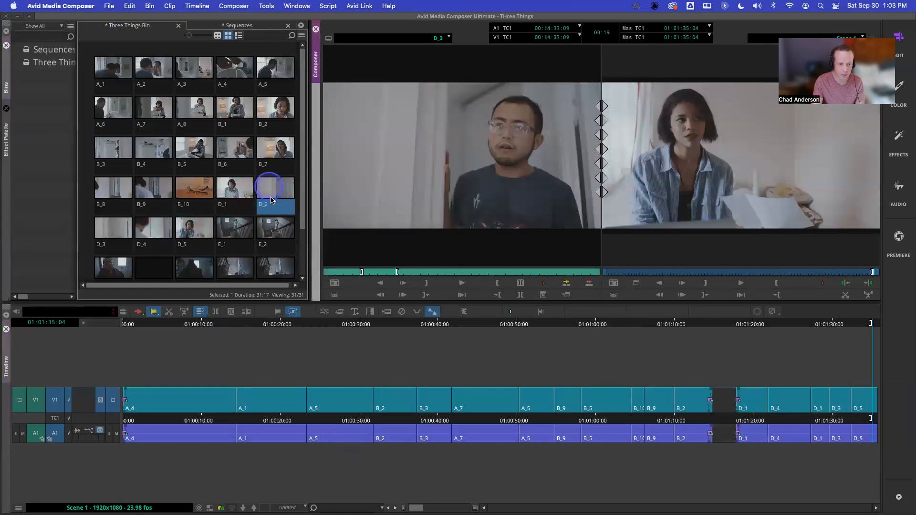
click(384, 272)
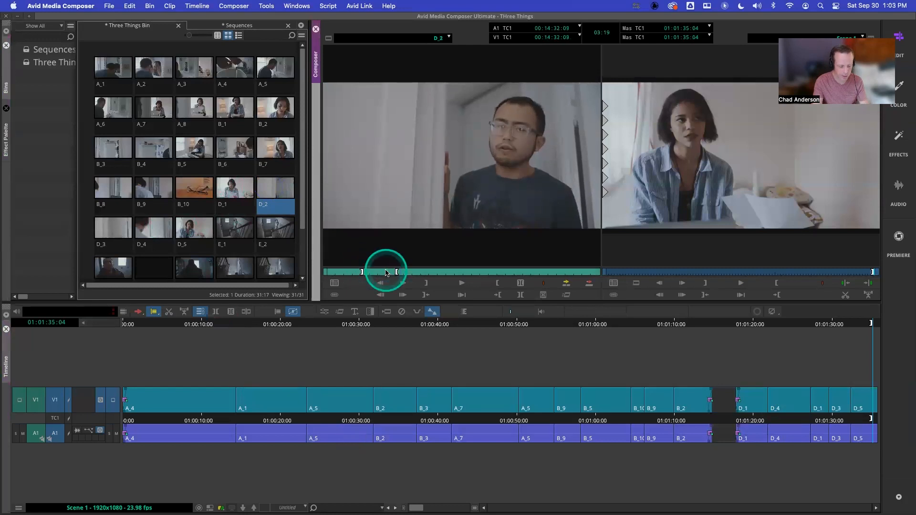
key(space)
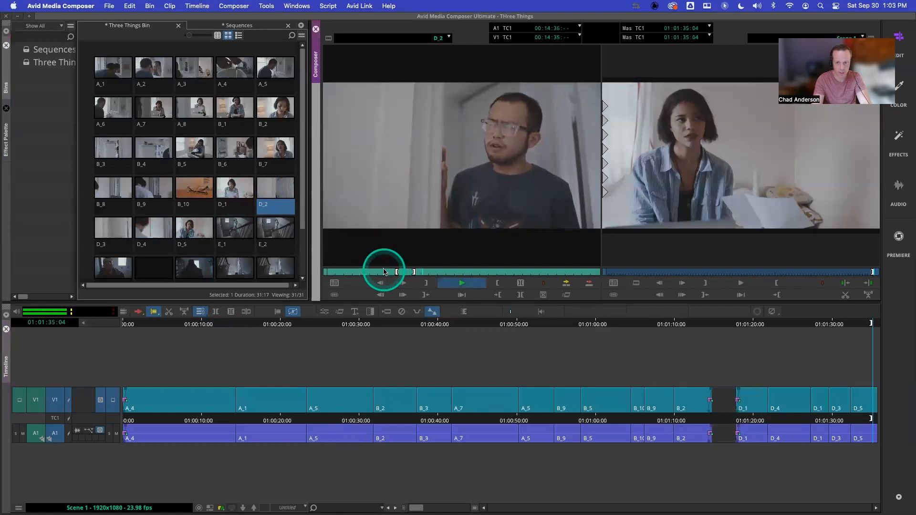
key(space)
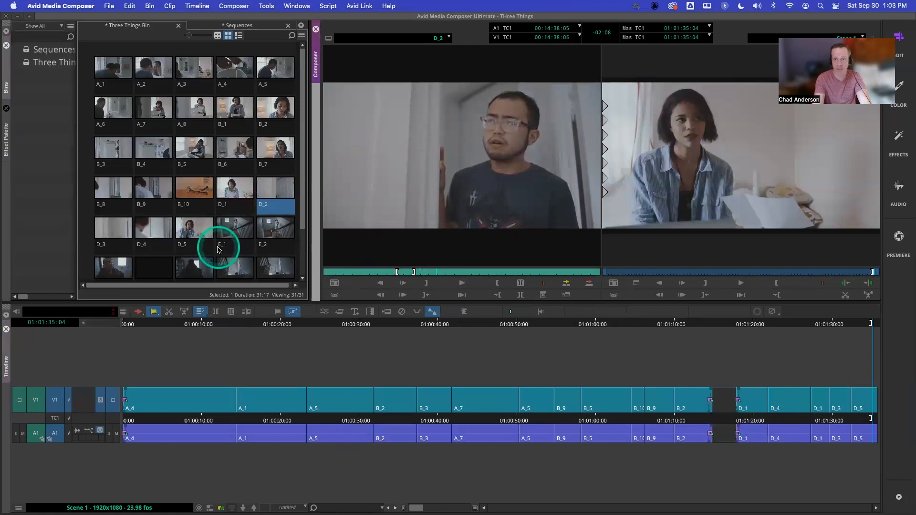
Load D_3 as the source and play on from the end of its used section, marking a new In point
double_click(113, 228)
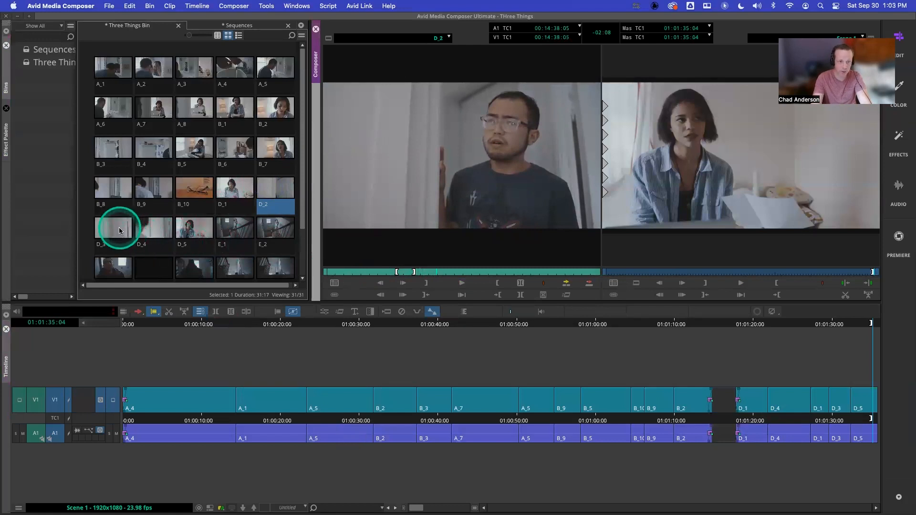
click(365, 257)
click(408, 272)
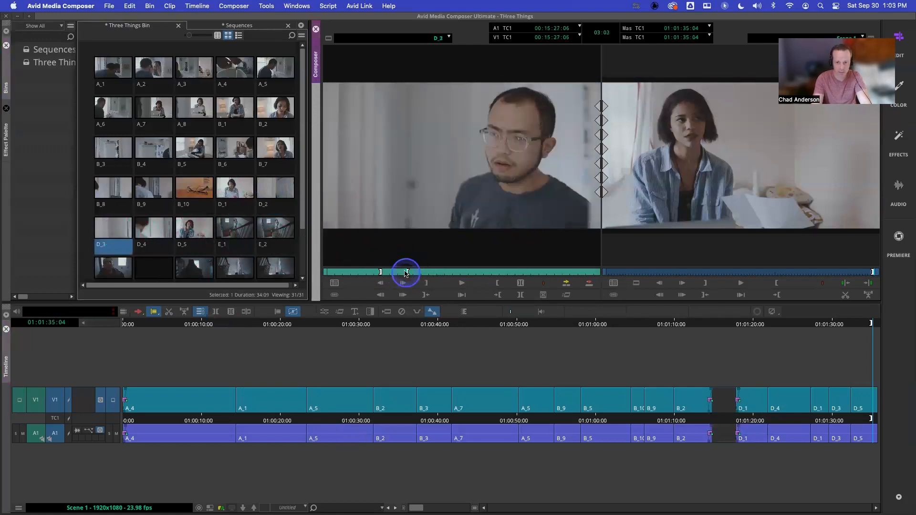
key(i)
key(space)
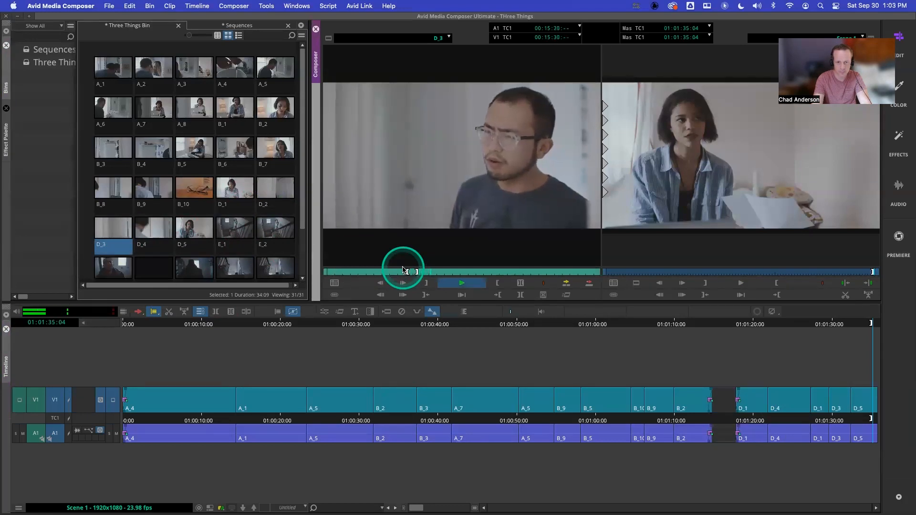
Load D_4 as the source and play on past its used section, marking a new section of the man by the door
double_click(160, 234)
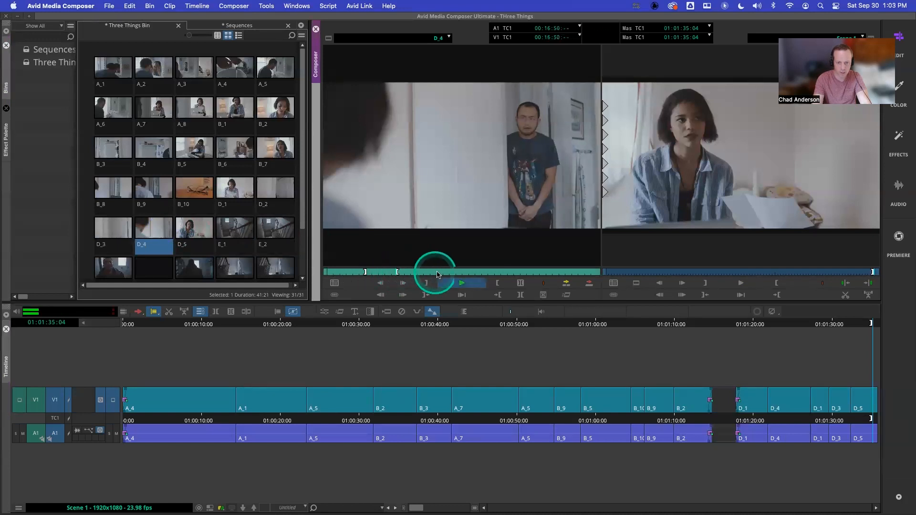
key(i)
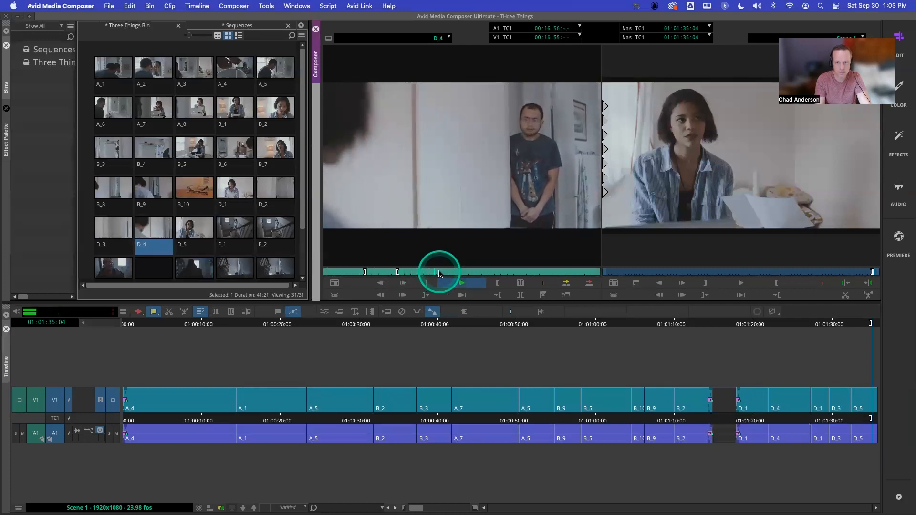
key(o)
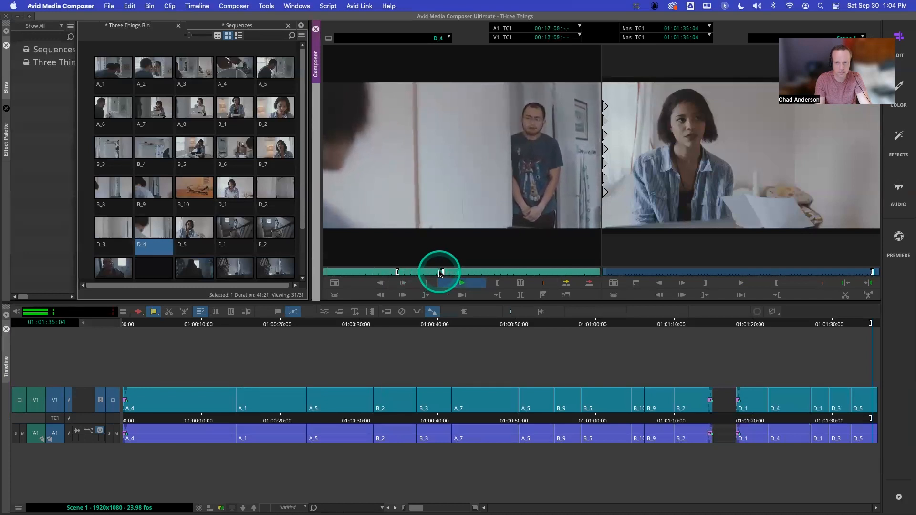
Load D_2 as the source, review the man's look and mark a 3:21 section with its Out at 00:14:38:15
double_click(280, 190)
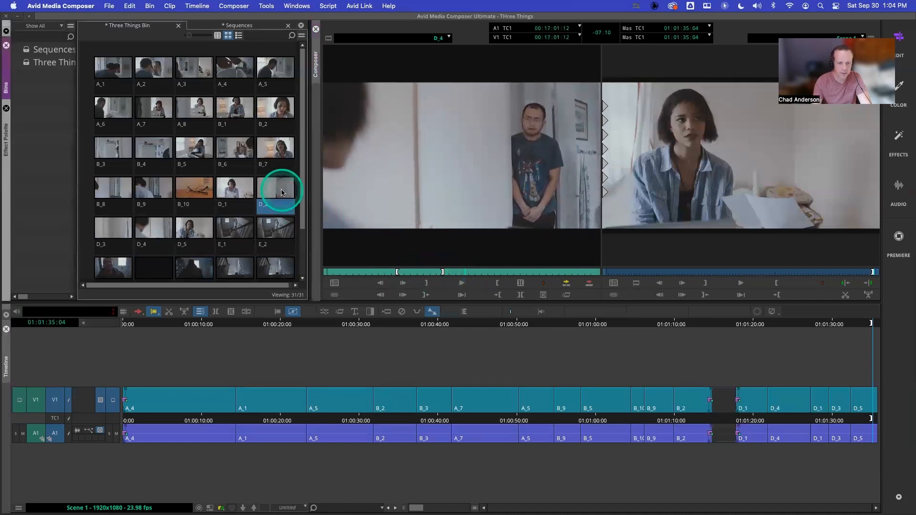
click(419, 272)
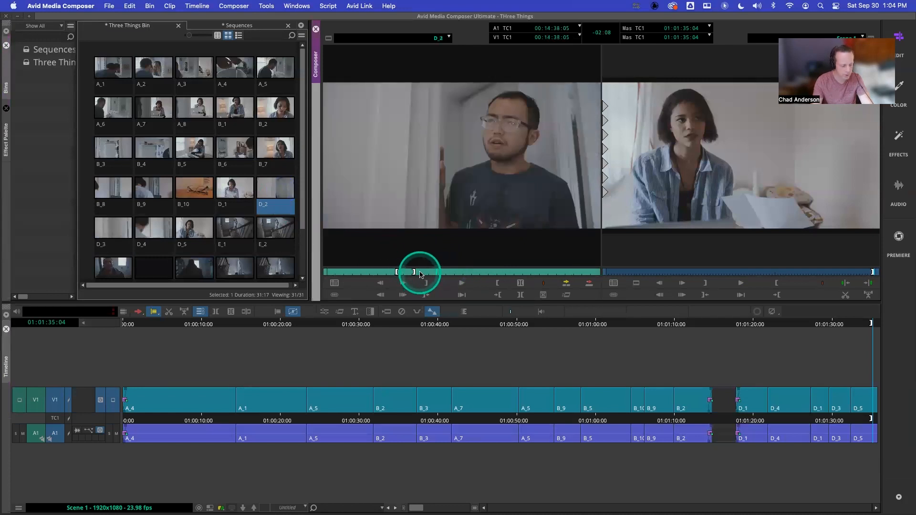
key(6)
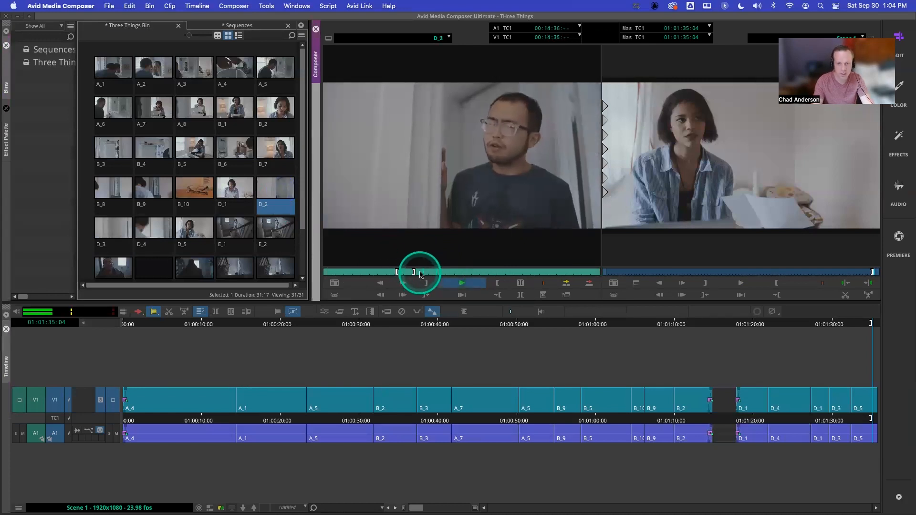
drag(420, 272, 408, 273)
key(j)
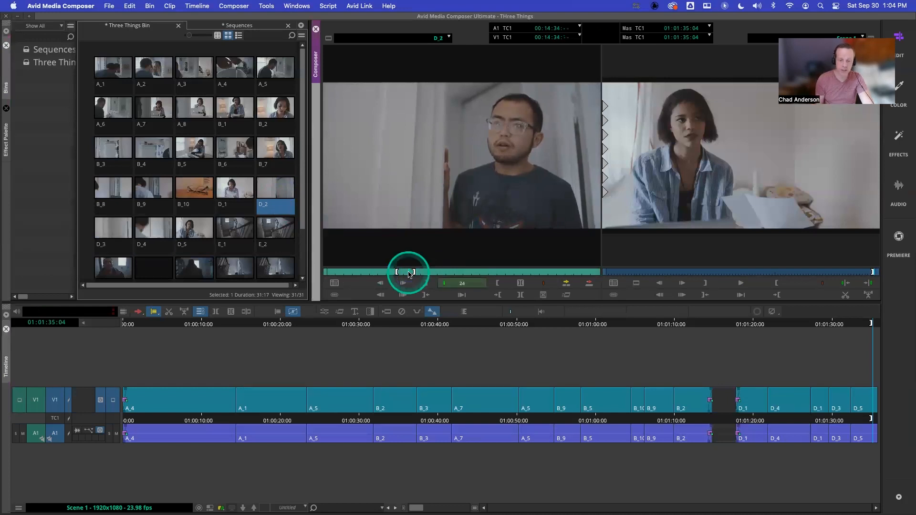
key(k)
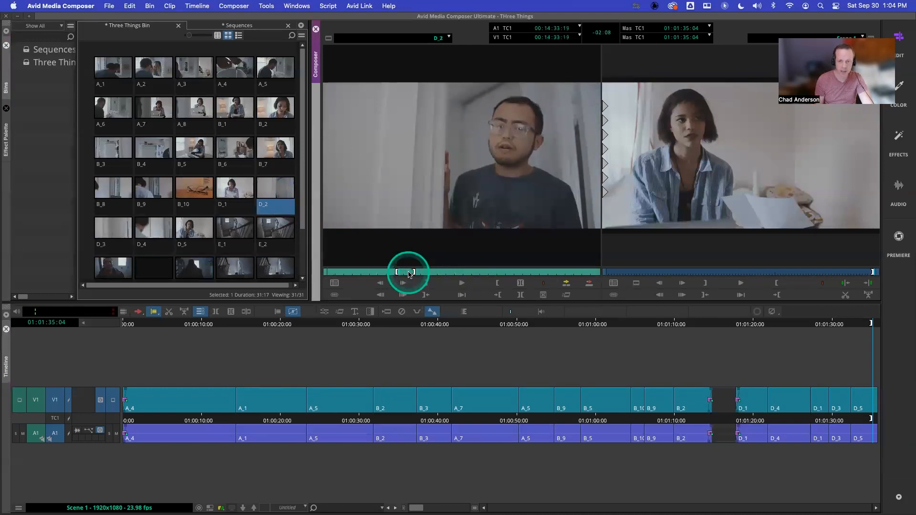
key(l)
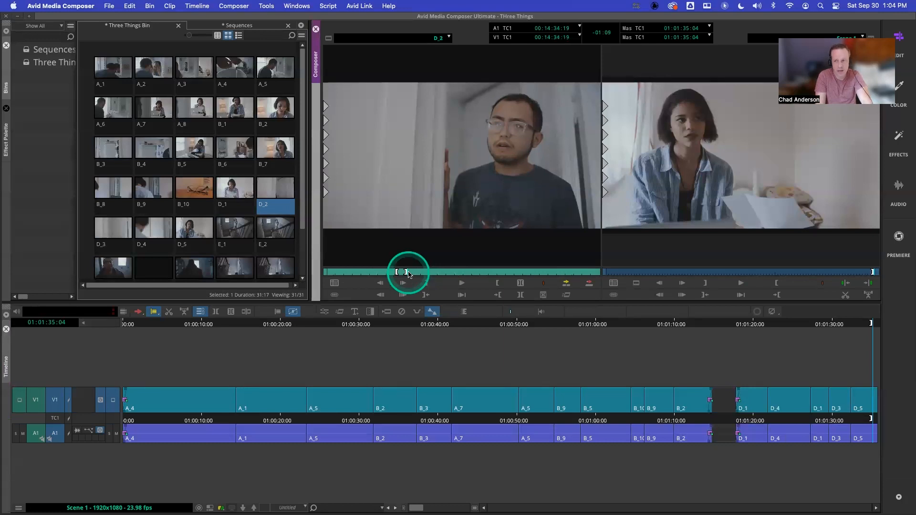
key(l)
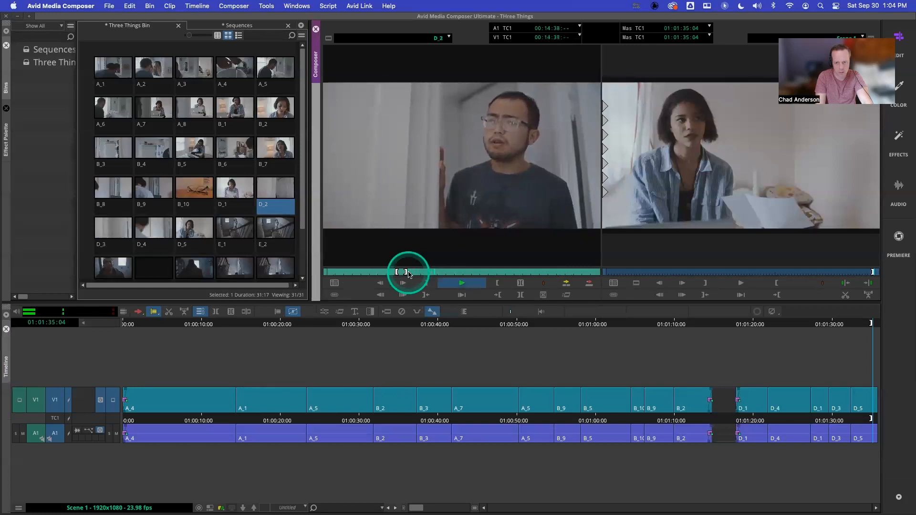
key(k)
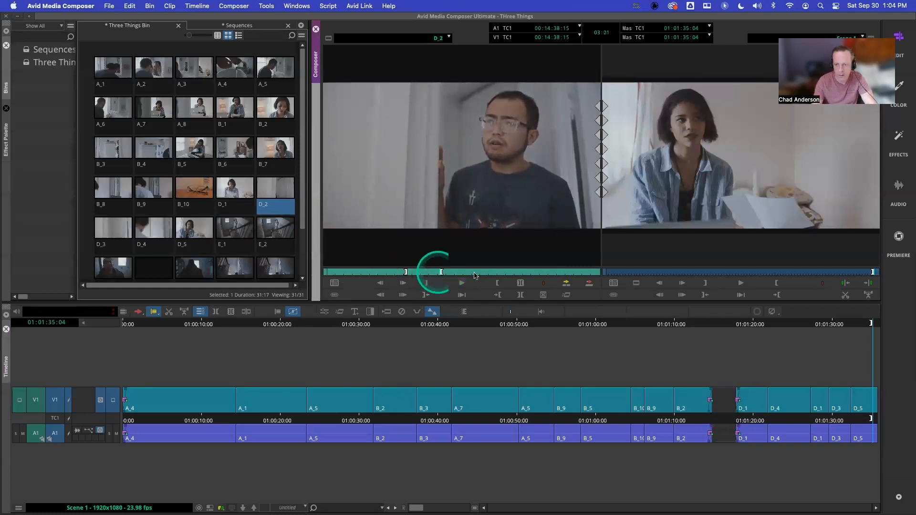
Overwrite the marked D_2 section into the sequence at 01:01:35:04, play back from 01:01:25:01 and mark In at 01:01:38:11
click(589, 284)
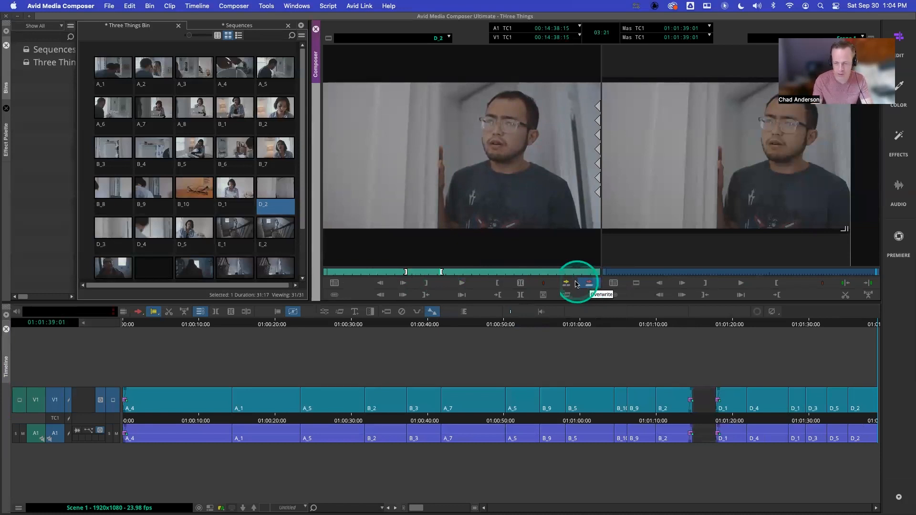
click(771, 420)
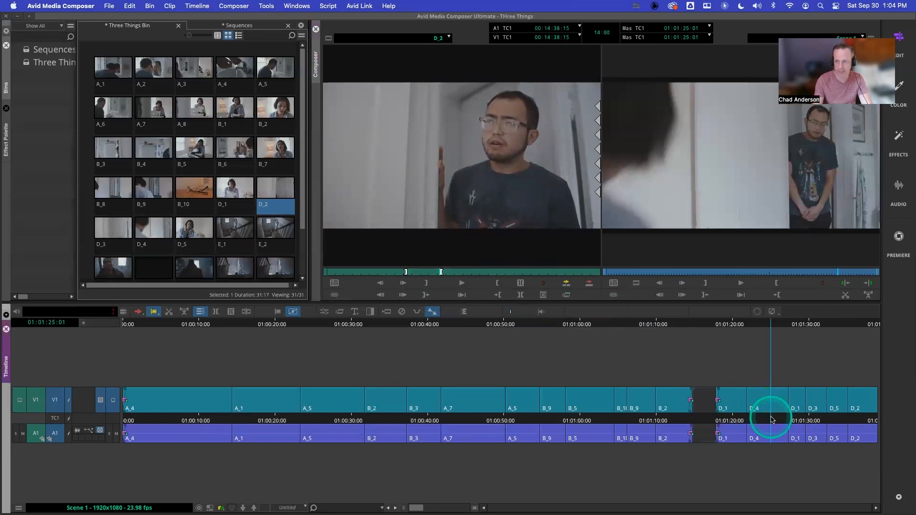
key(space)
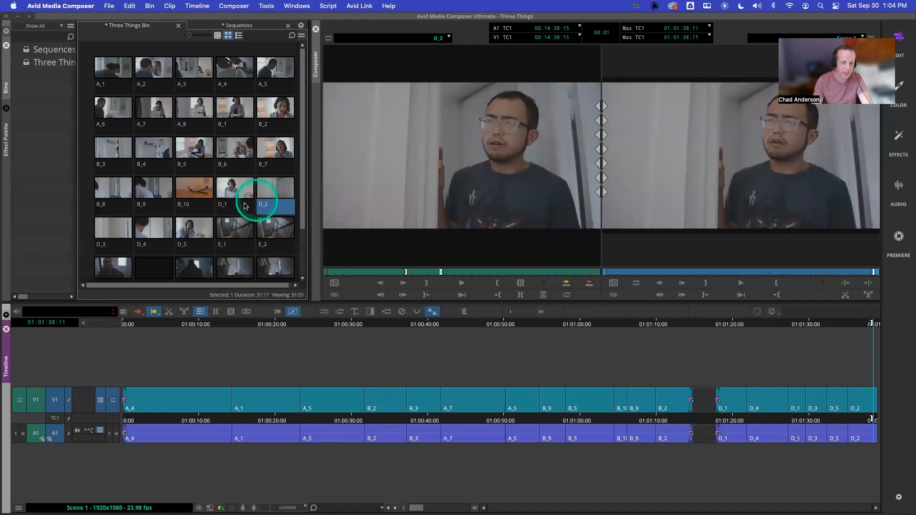
Check D_5, load D_1 as the source instead and mark a 2:12 section of the woman looking up, ending at 00:13:40:11
double_click(190, 228)
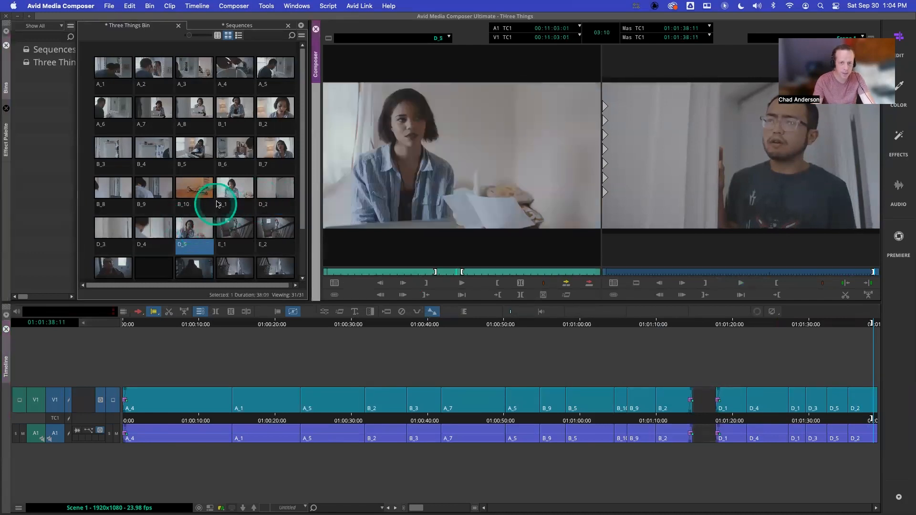
click(235, 190)
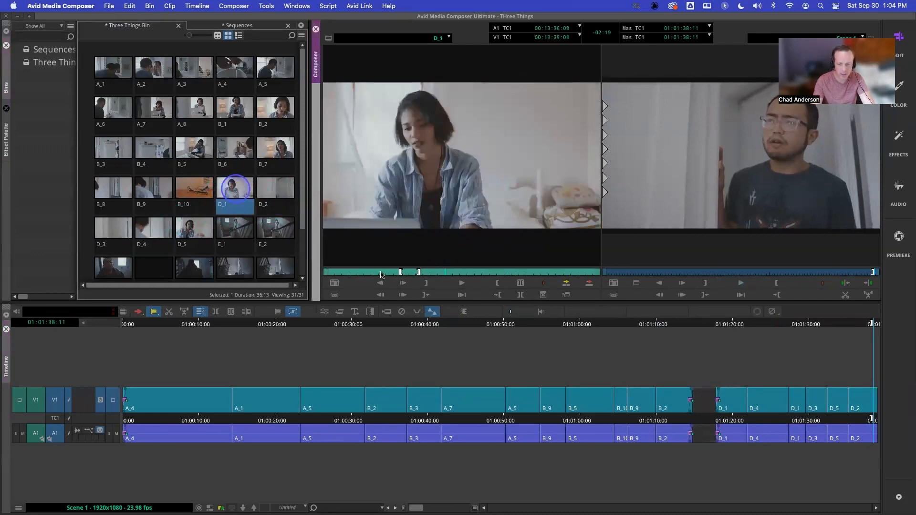
click(434, 272)
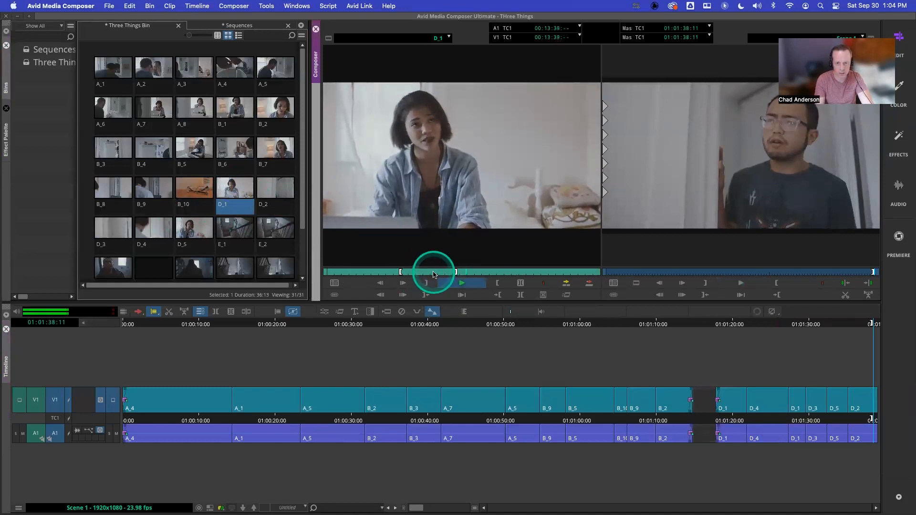
key(space)
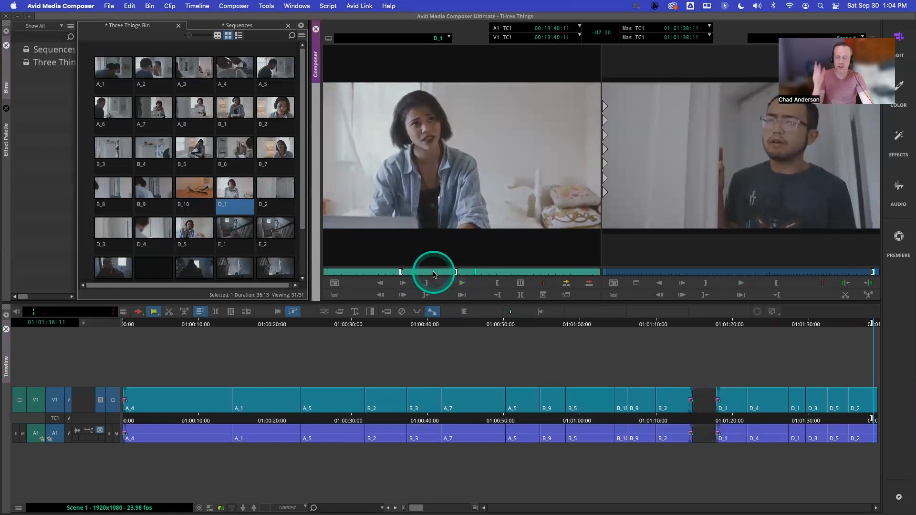
key(i)
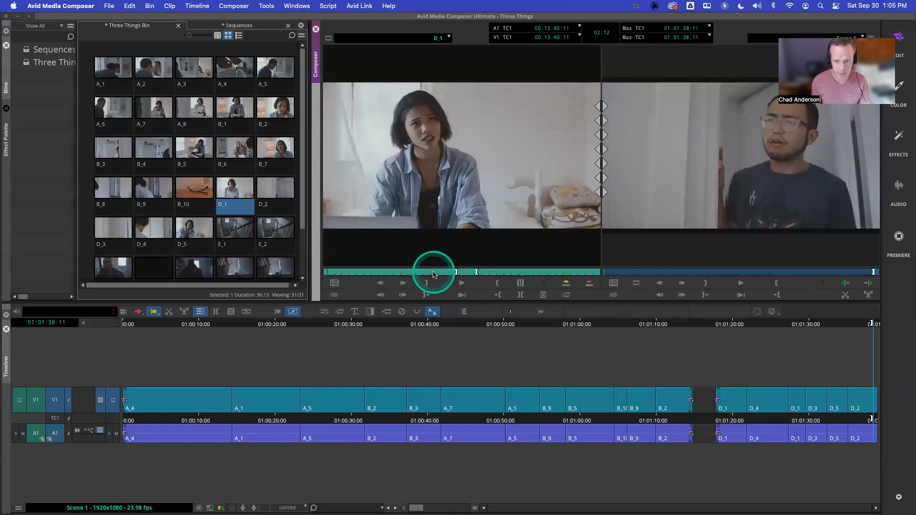
Replay the woman's reaction in D_1 and re-mark it as a 2:18 section with its Out at 00:13:40:14
drag(433, 274, 439, 212)
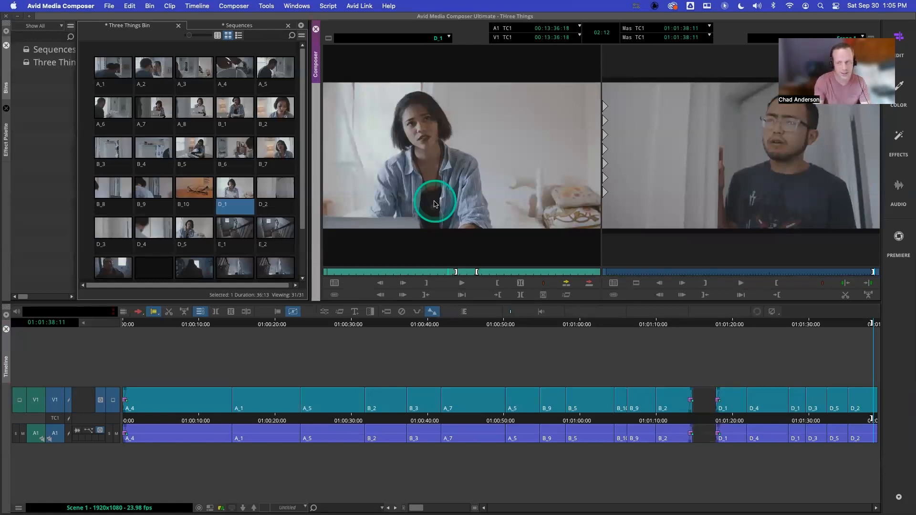
key(space)
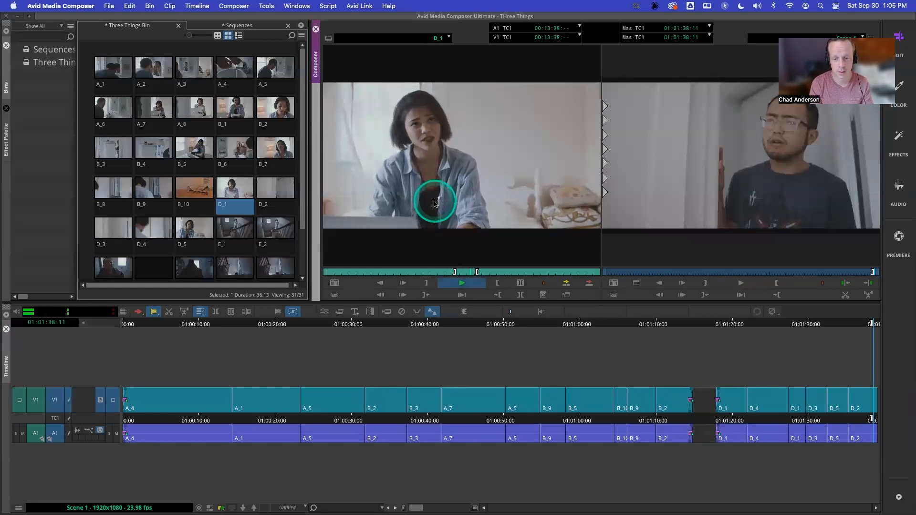
key(space)
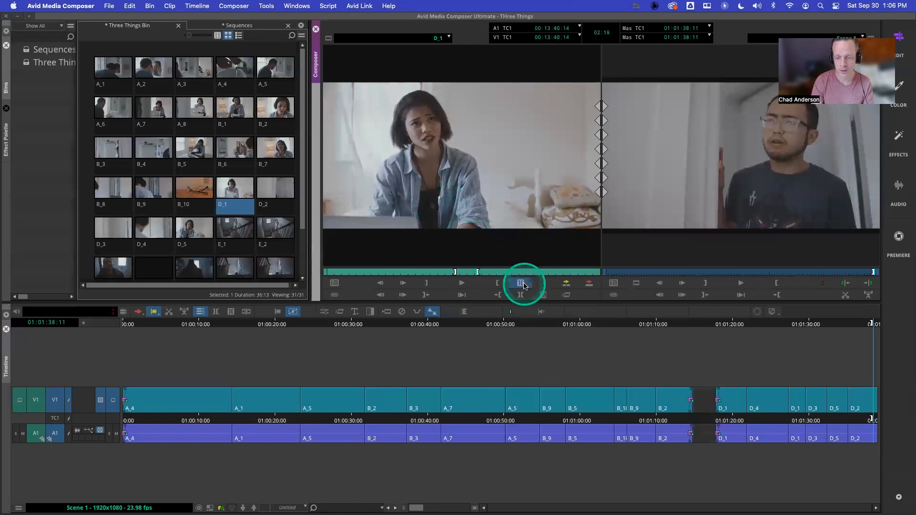
Overwrite the marked D_1 section into the sequence at 01:01:38:11 and play back the cut from D_5
click(588, 279)
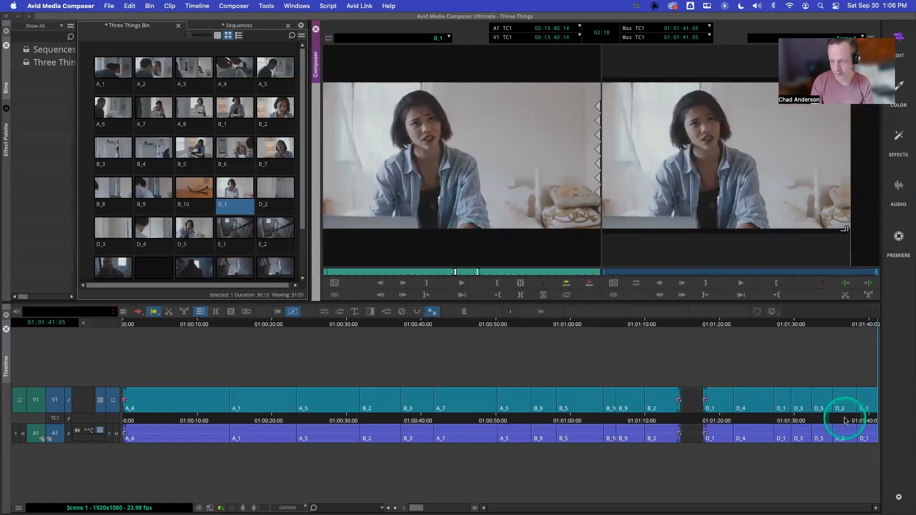
click(815, 420)
key(space)
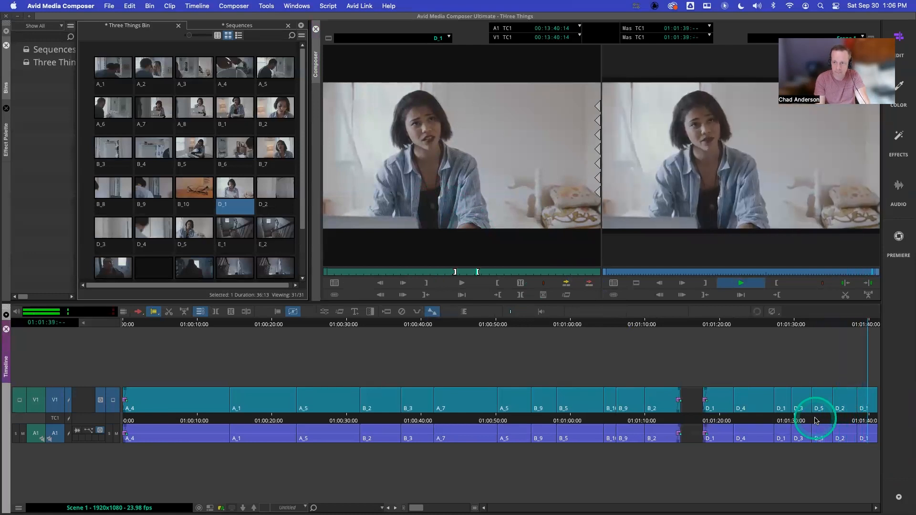
key(space)
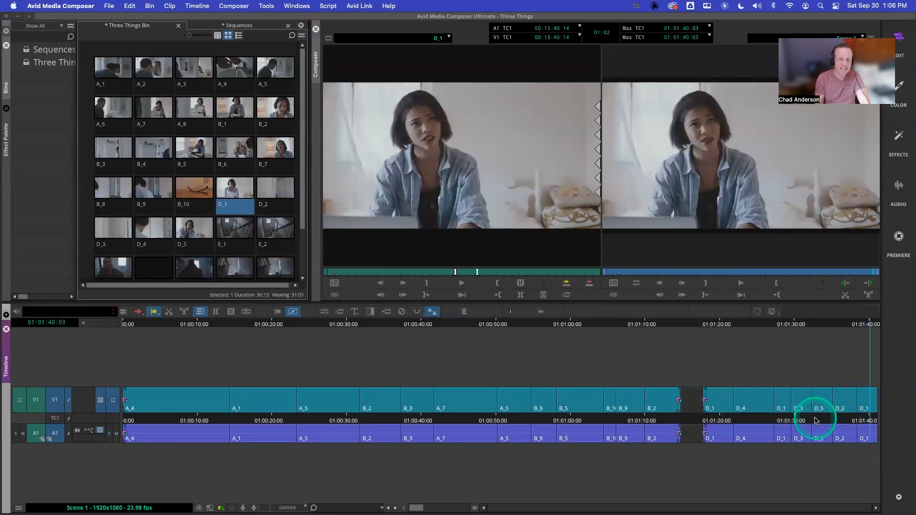
Play the end of the new D_1 clip and mark the sequence In at 01:01:40:15
click(553, 239)
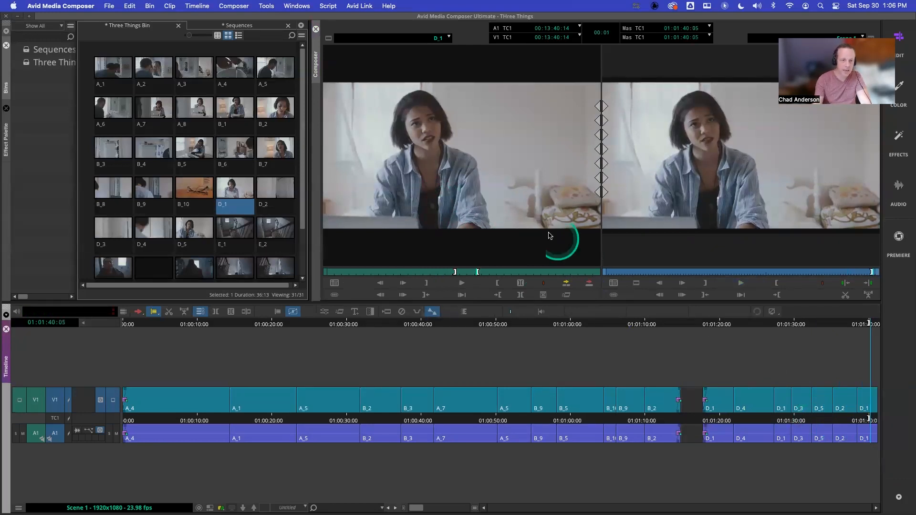
click(385, 216)
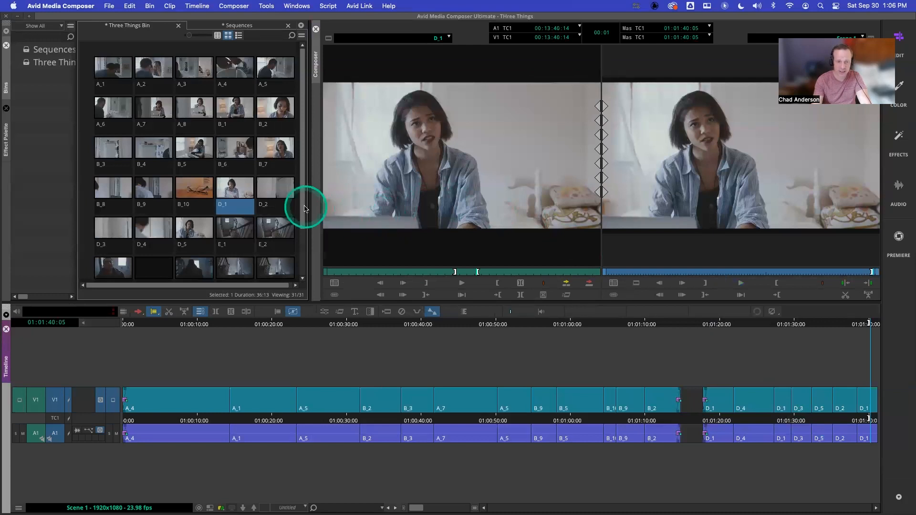
key(space)
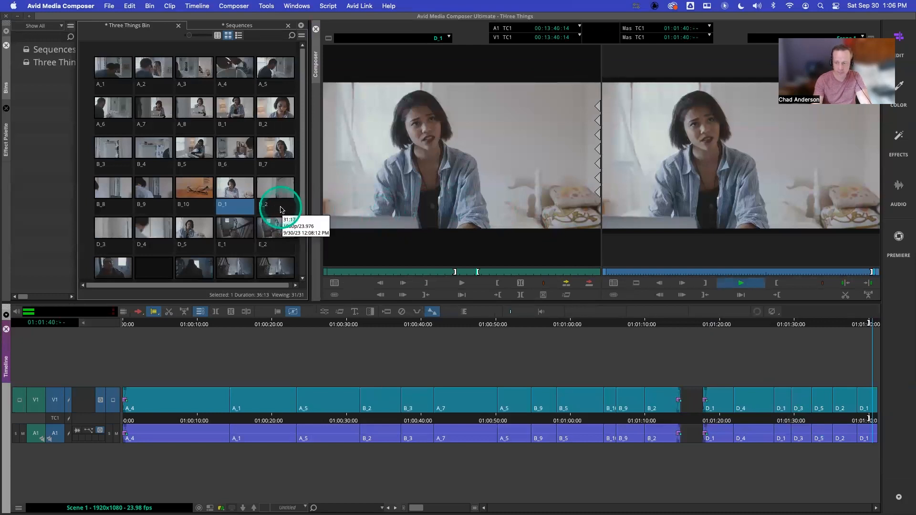
key(i)
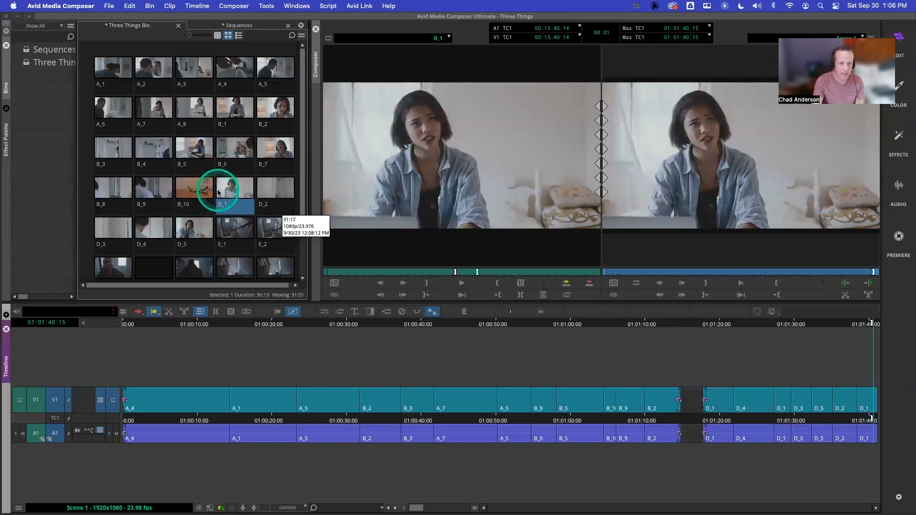
Load D_2 as the source, play on from its used section and mark an 8:18 section with its Out at 00:14:48:10
double_click(273, 190)
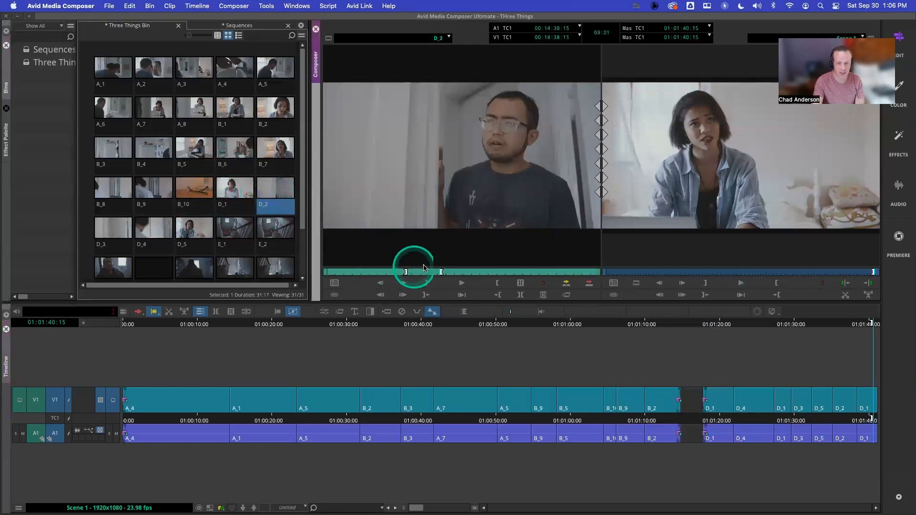
click(441, 272)
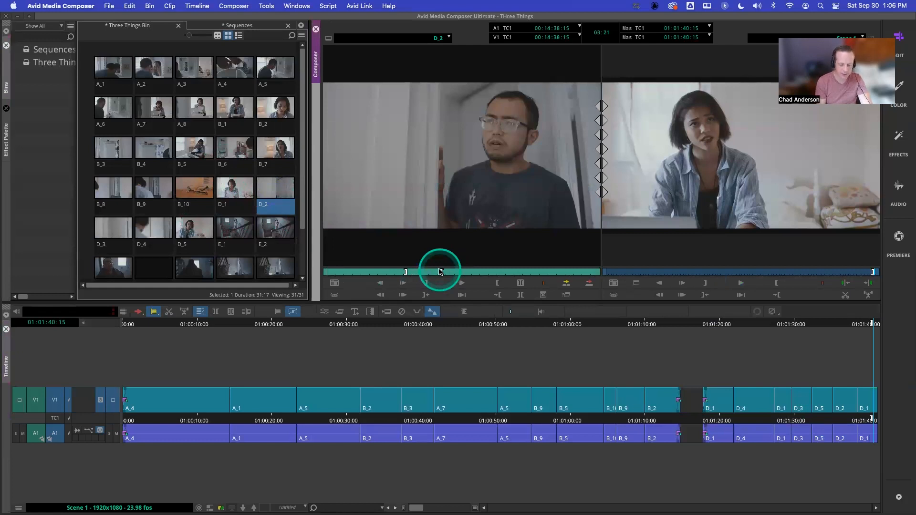
key(space)
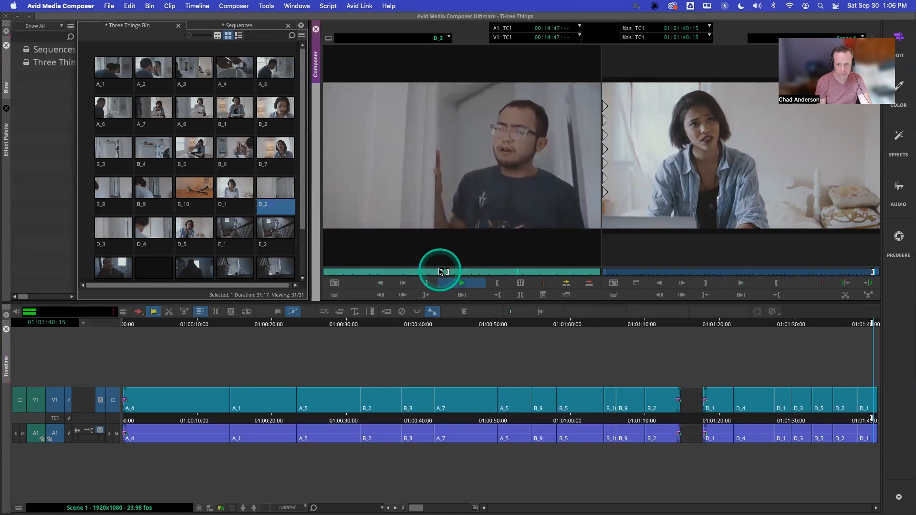
key(space)
key(o)
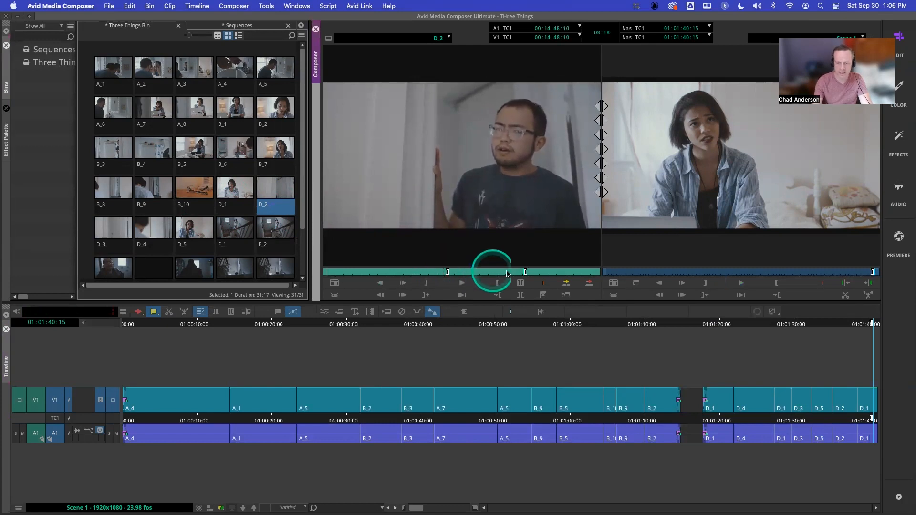
Overwrite the marked D_2 section into the sequence at 01:01:40:15 and play back the cut from D_5
click(590, 284)
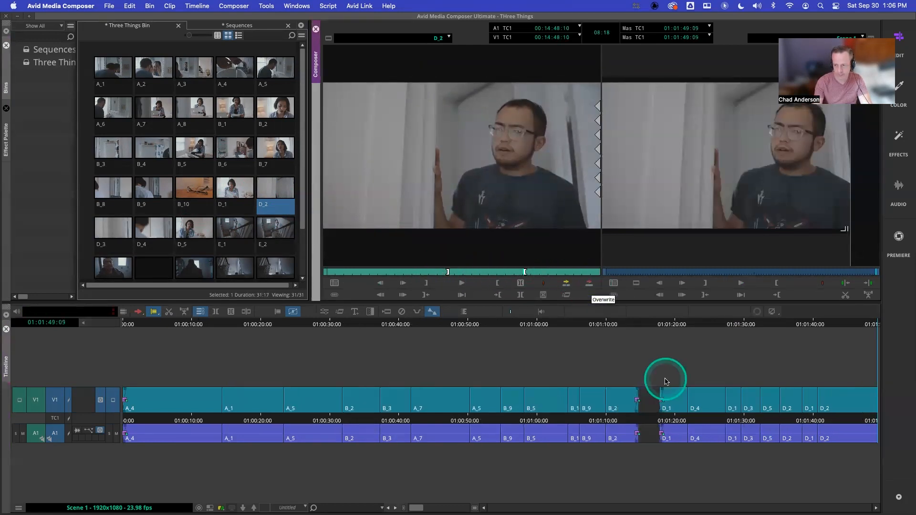
click(794, 418)
click(769, 418)
key(space)
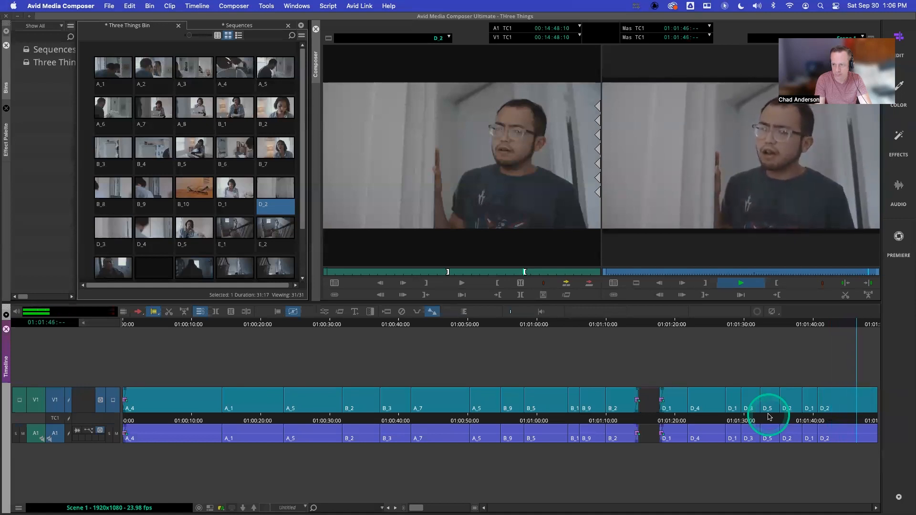
Extend the head of the last D_2 clip back 24 frames at its cut with D_1, and review the trim in loop playback
key(space)
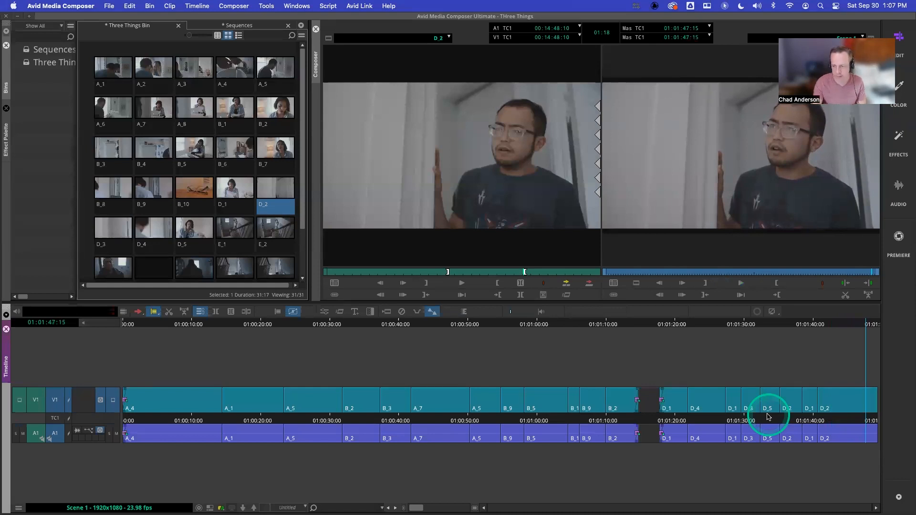
click(815, 419)
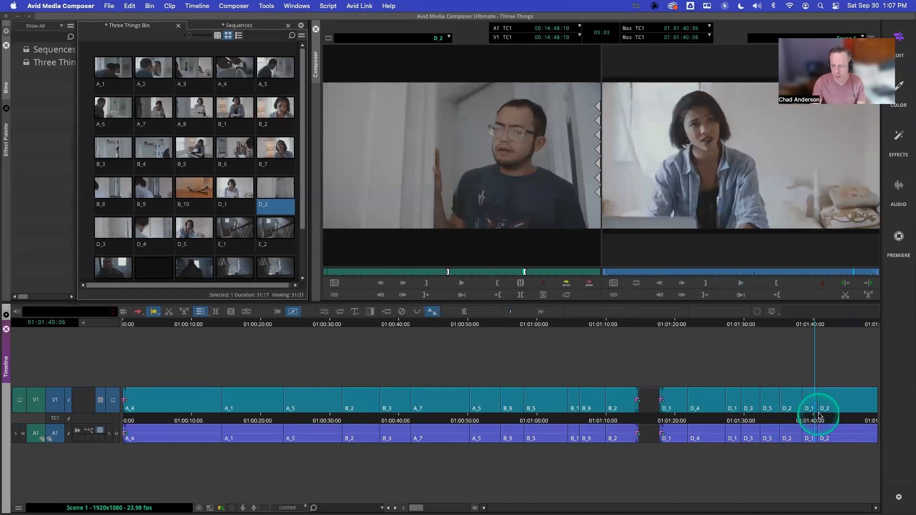
click(821, 406)
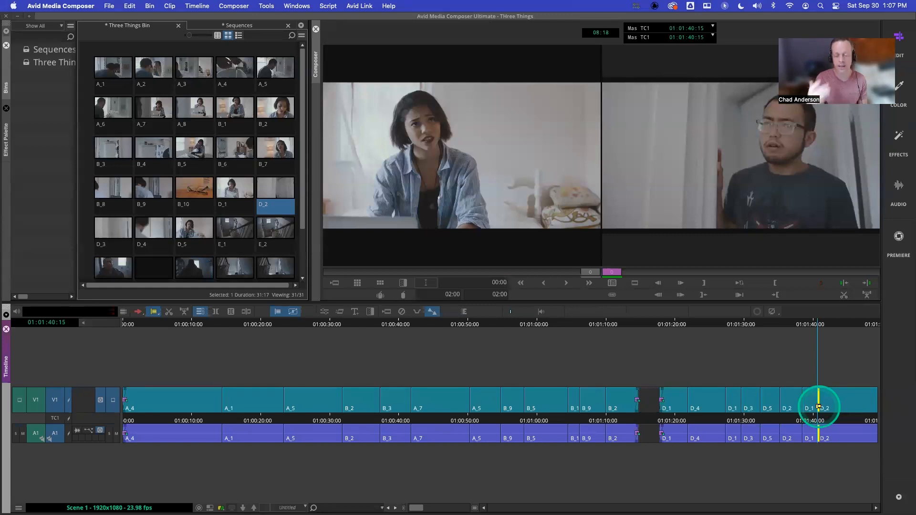
click(524, 282)
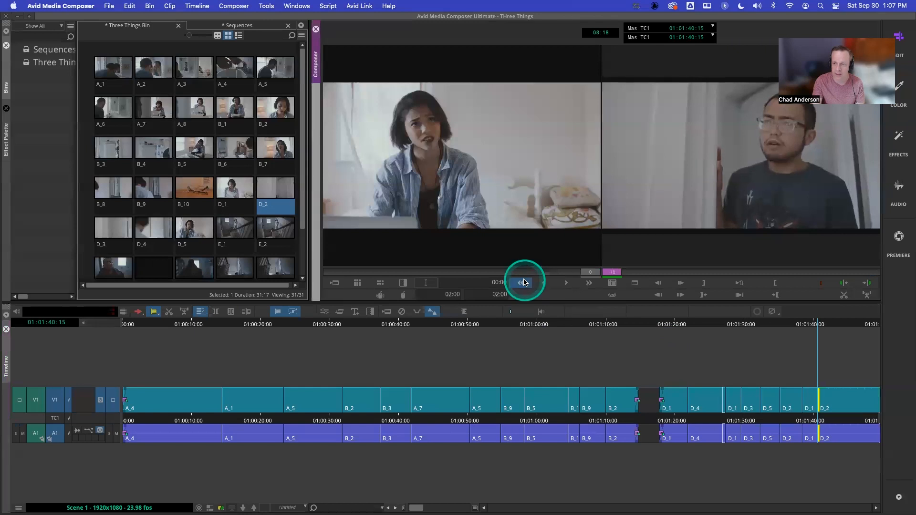
click(747, 286)
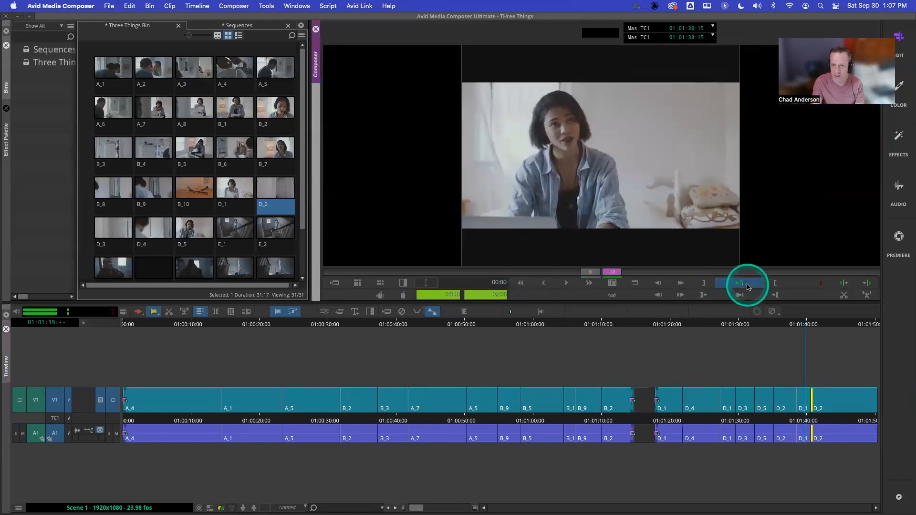
click(747, 286)
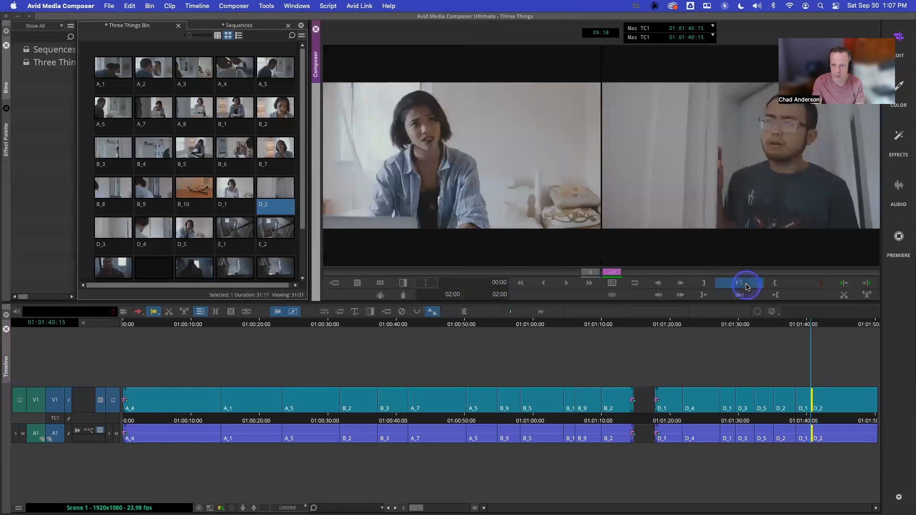
Trim 16 frames off the head of the last D_2 clip, to a 9:02 length, and review the cut in loop playback
click(708, 285)
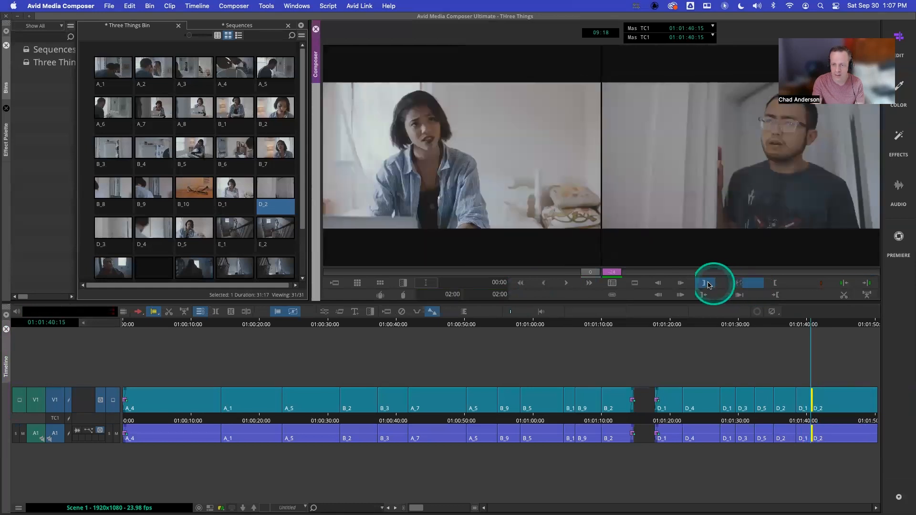
click(587, 284)
click(587, 283)
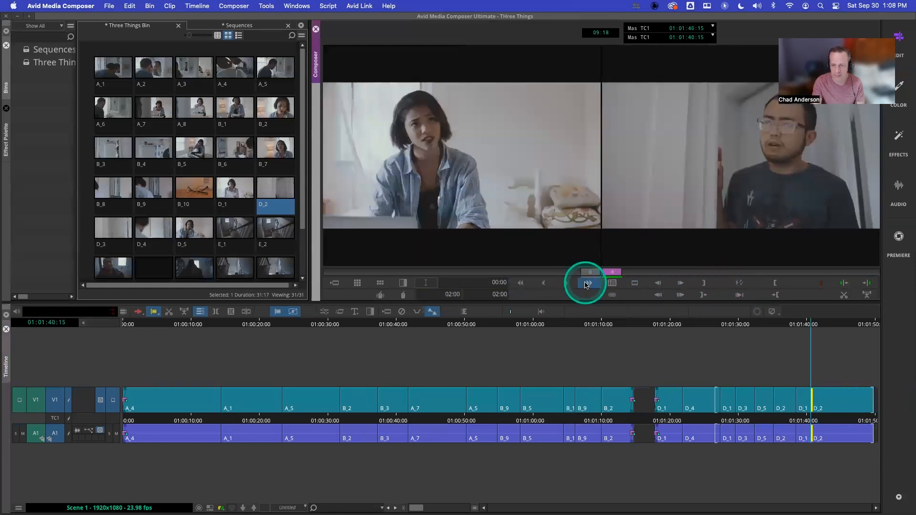
click(748, 285)
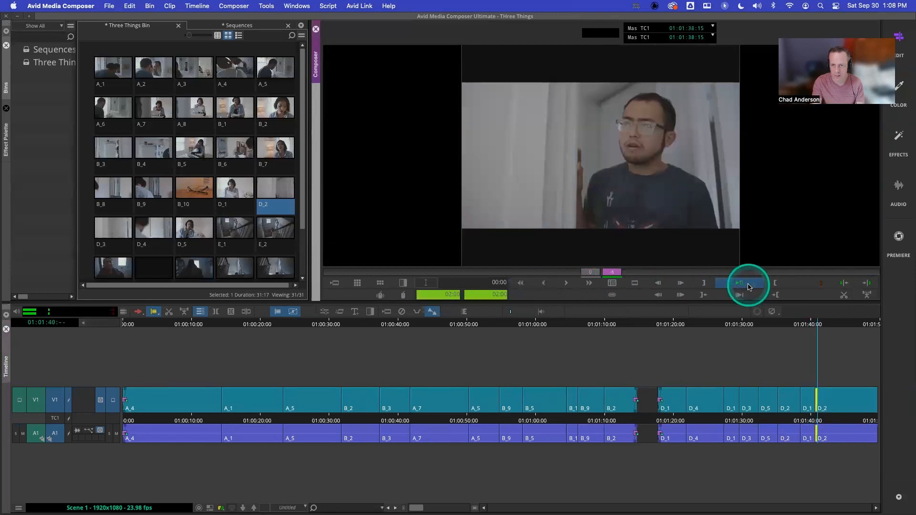
click(748, 285)
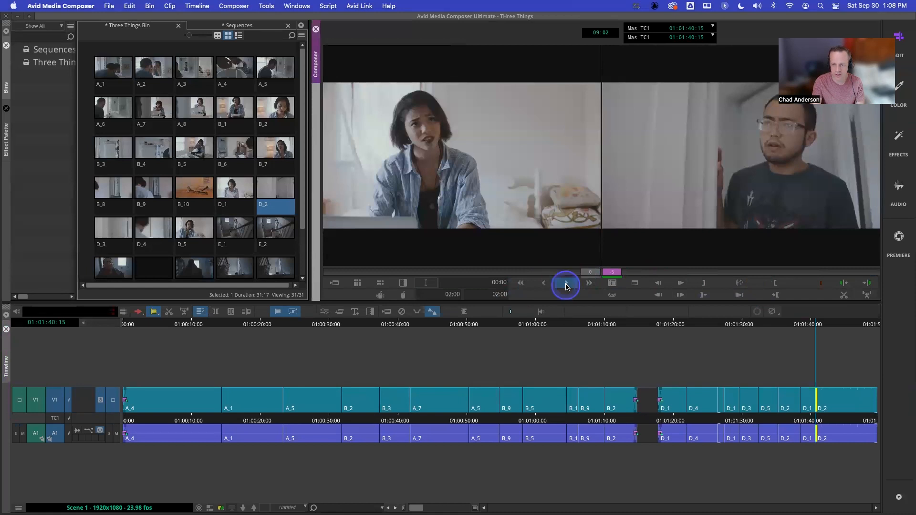
Trim the last D_2 clip's head by 4 more frames to an 8:22 length, and play the sequence back from D_3
drag(566, 287, 731, 286)
click(732, 285)
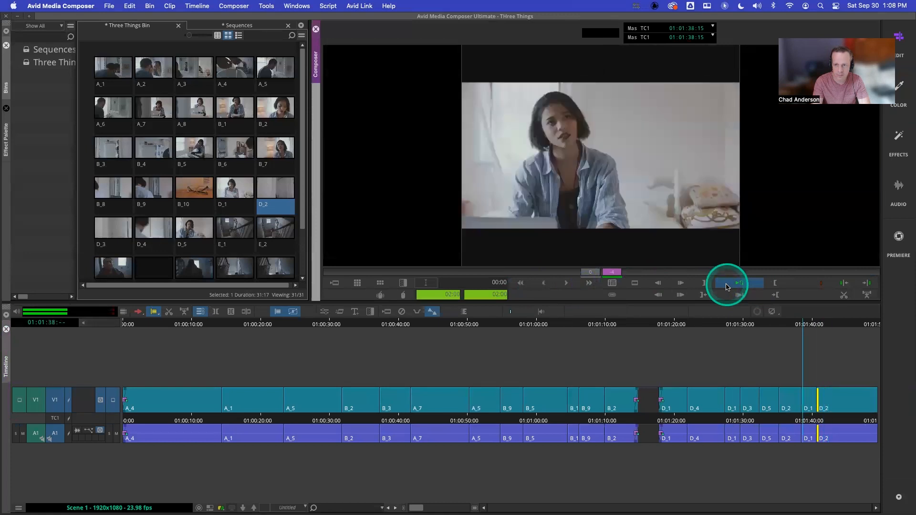
click(727, 285)
click(749, 418)
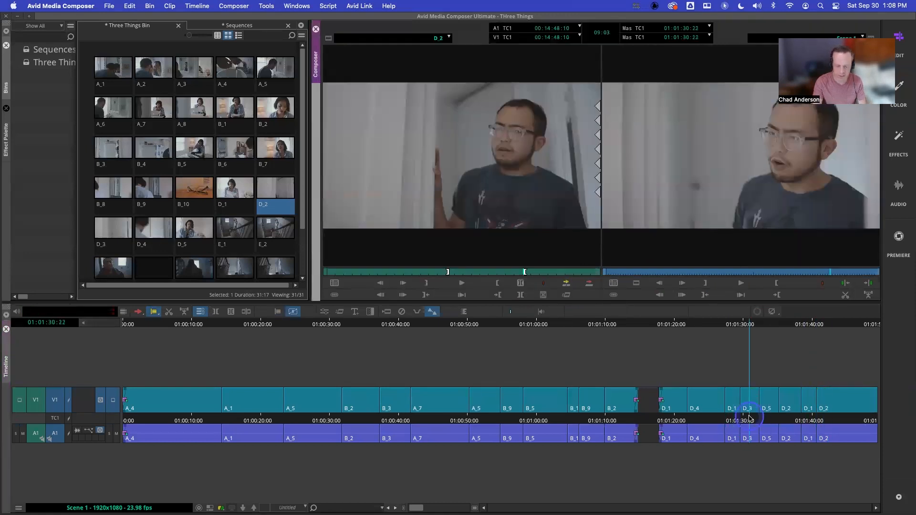
key(space)
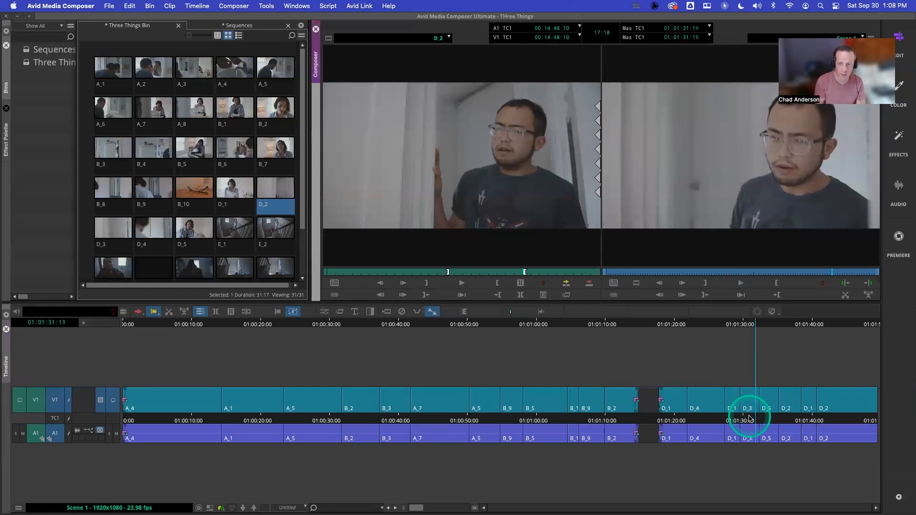
key(space)
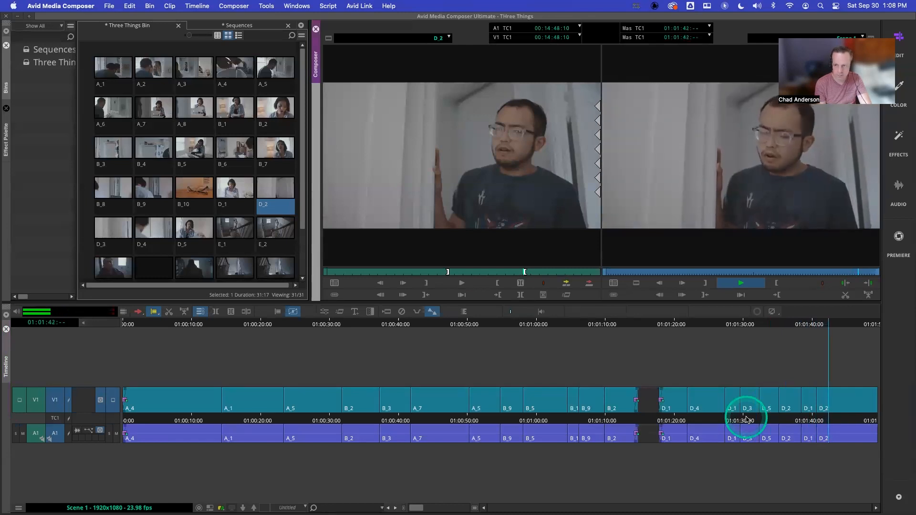
key(space)
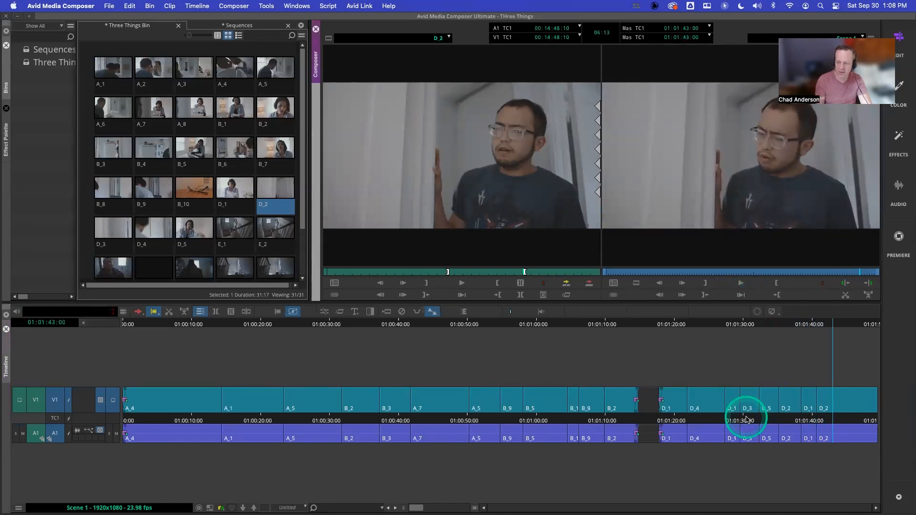
click(821, 423)
key(j)
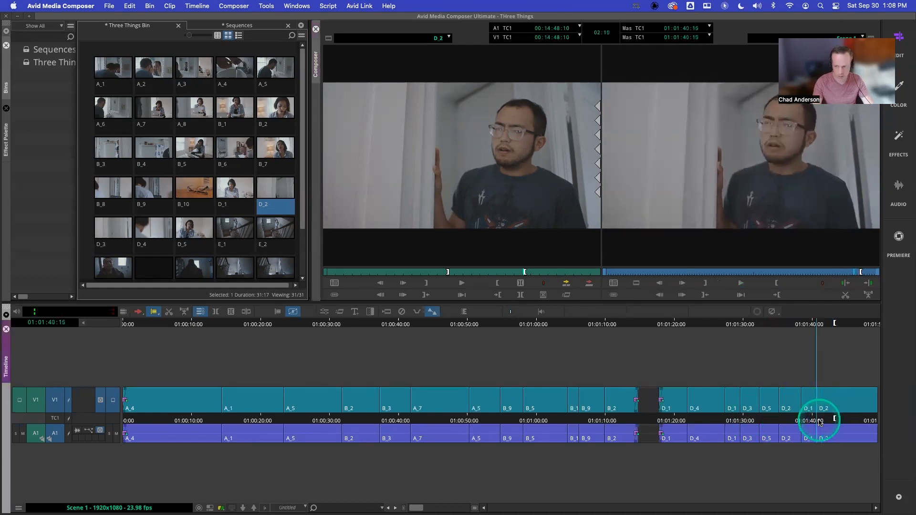
key(o)
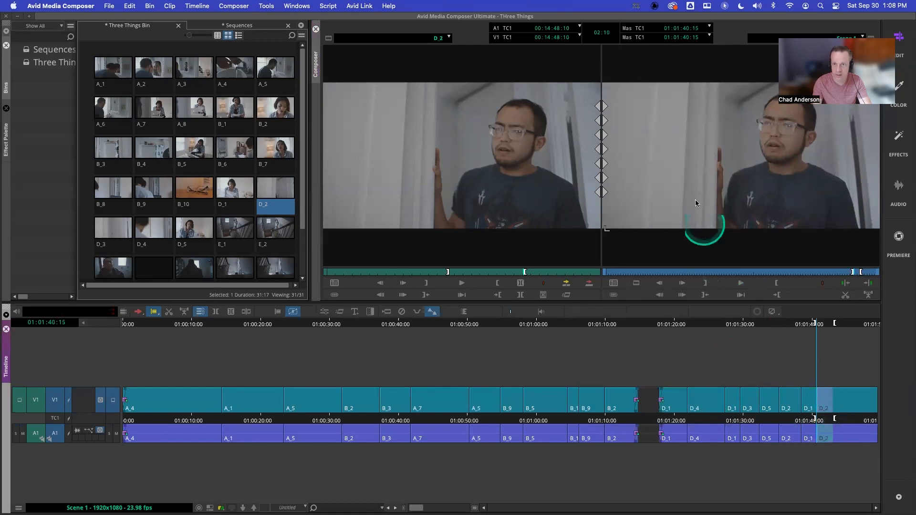
key(g)
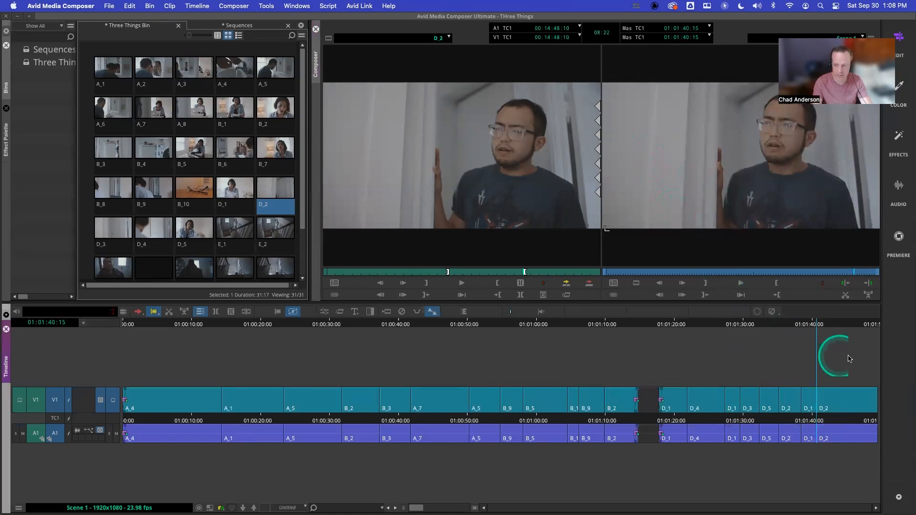
Play back the trimmed cut from 01:01:39:15 in D_1, and again from the preceding D_2 clip
click(810, 419)
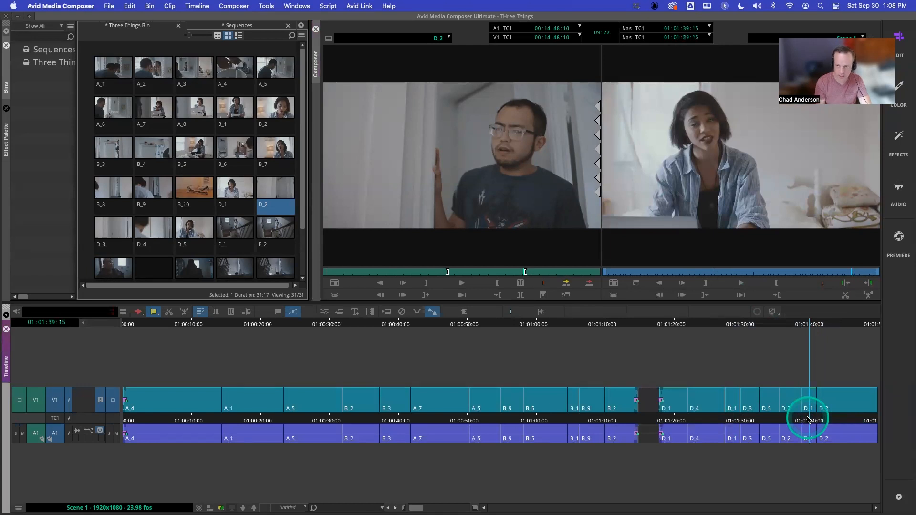
key(space)
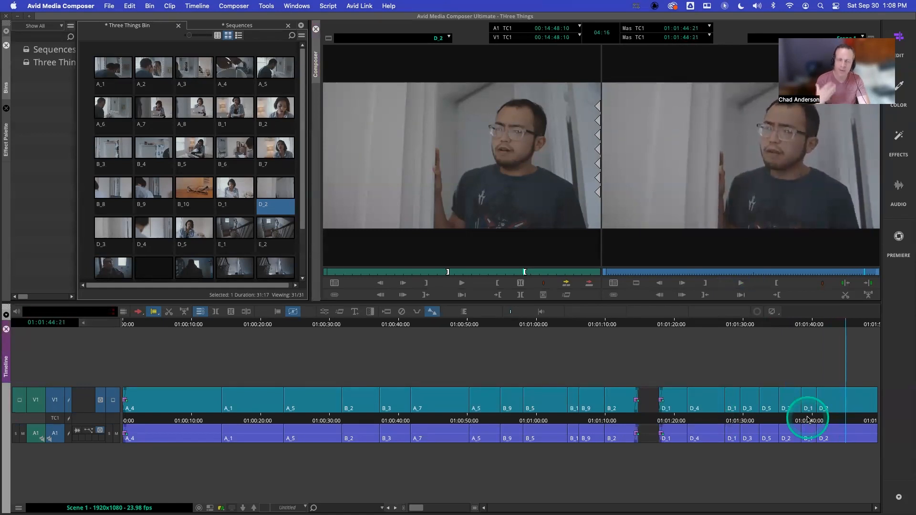
key(space)
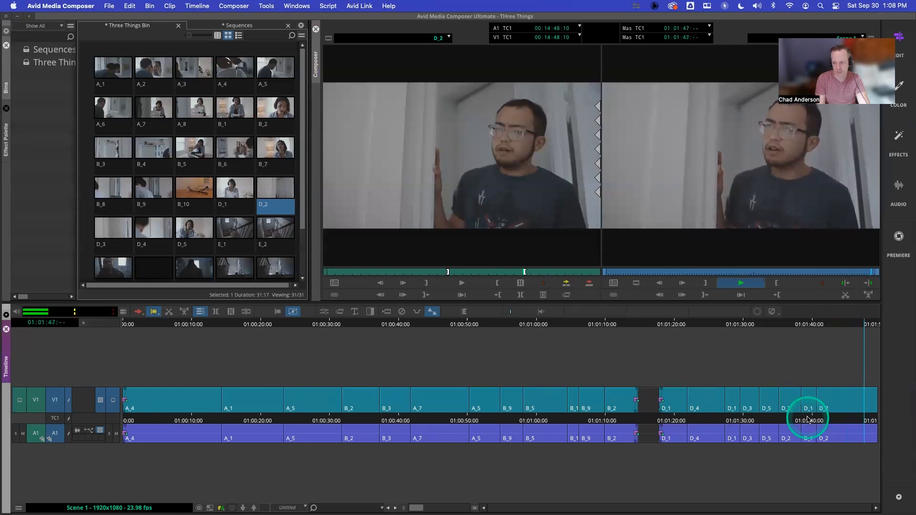
key(space)
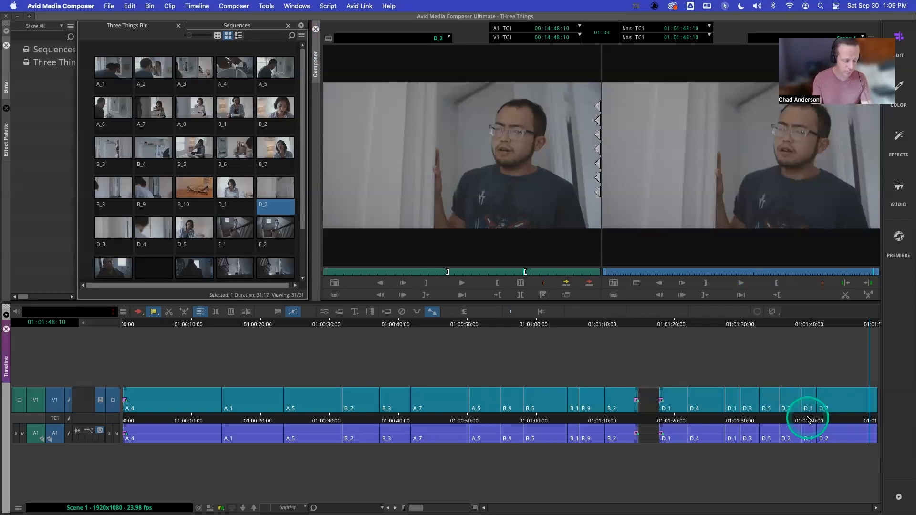
click(786, 419)
key(space)
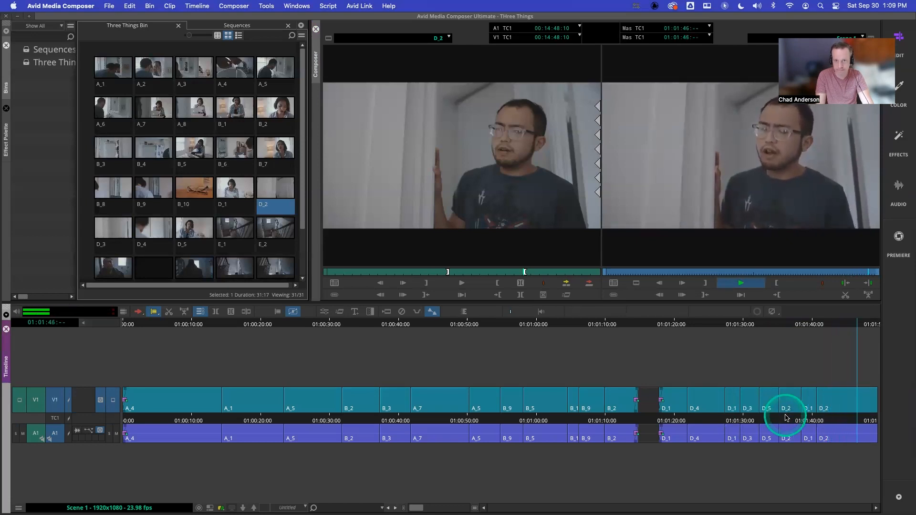
Extend the tail of the last D_2 clip by two seconds so the sequence ends at 01:01:51:13
click(821, 417)
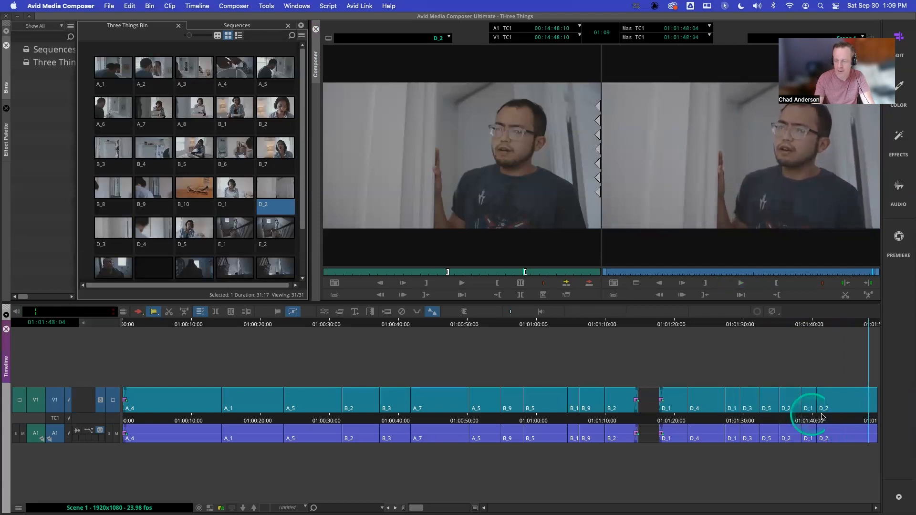
click(878, 402)
click(873, 401)
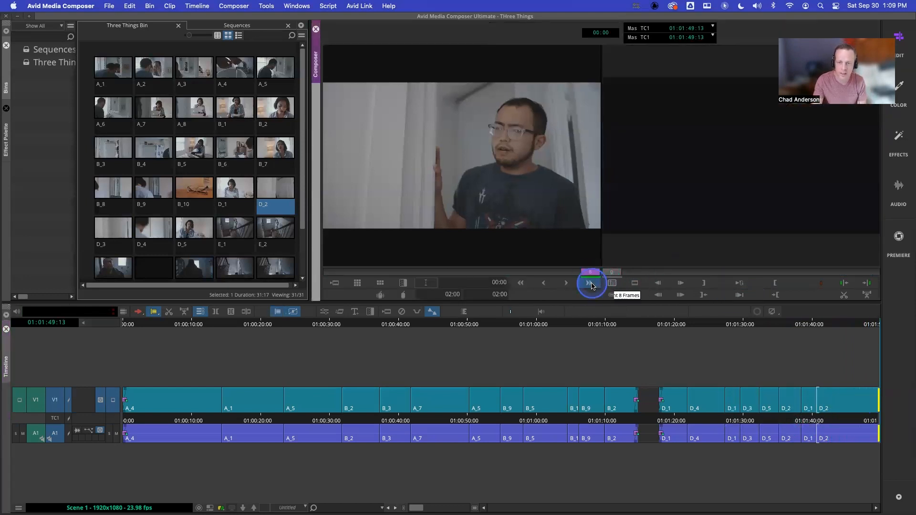
click(592, 285)
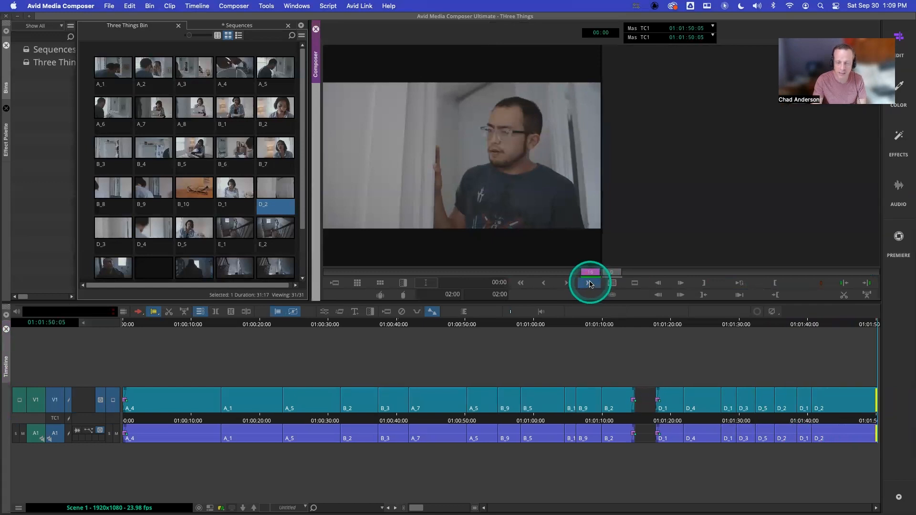
click(591, 285)
click(591, 285)
click(592, 286)
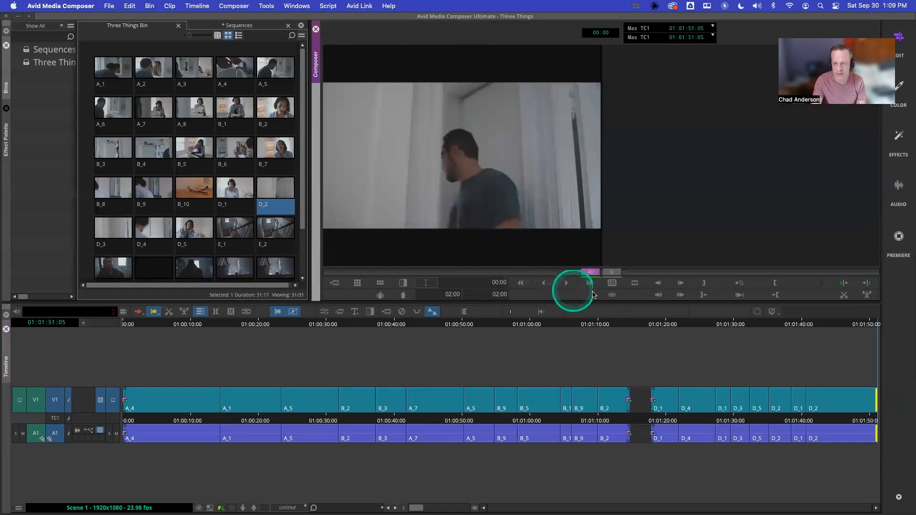
click(590, 285)
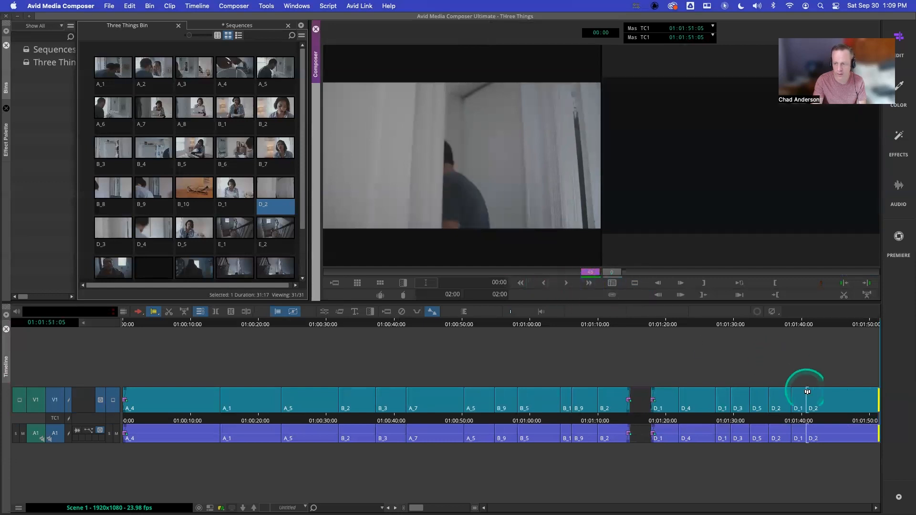
drag(779, 419, 773, 420)
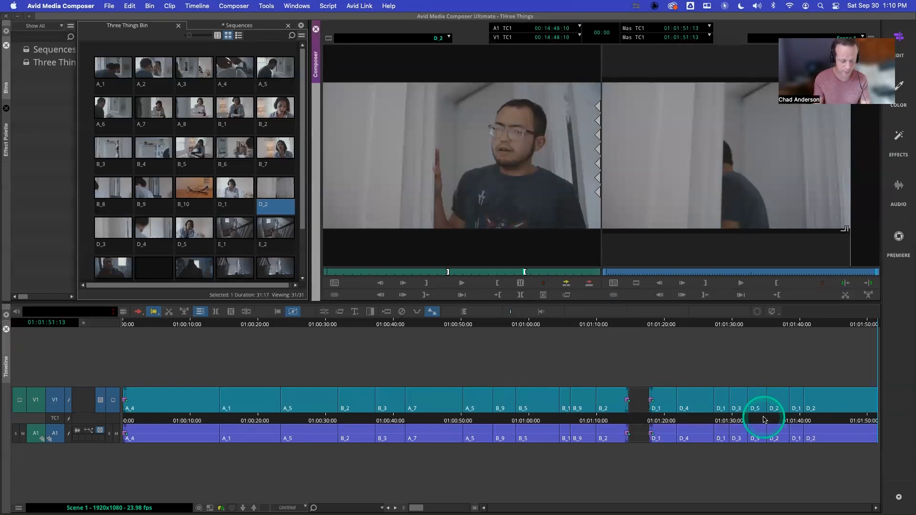
Play the end of the extended D_2 clip and park the sequence at 01:01:49:09
click(828, 419)
key(space)
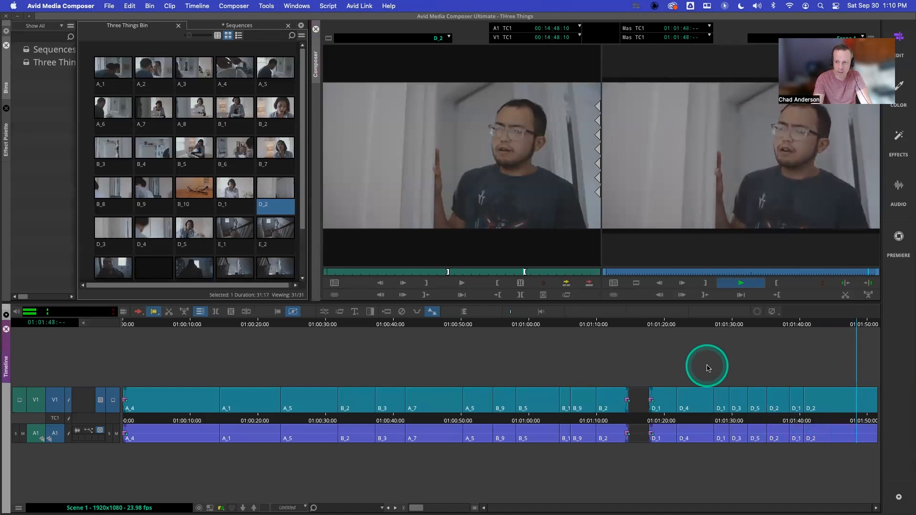
key(space)
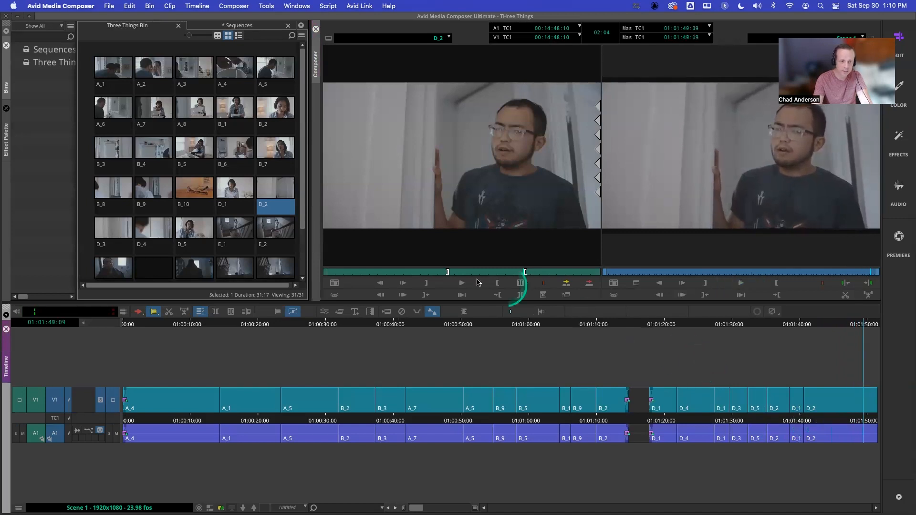
Load D_1 as the source, play on from its used section and mark a 4:12 section with its Out at 00:13:52:14
double_click(227, 190)
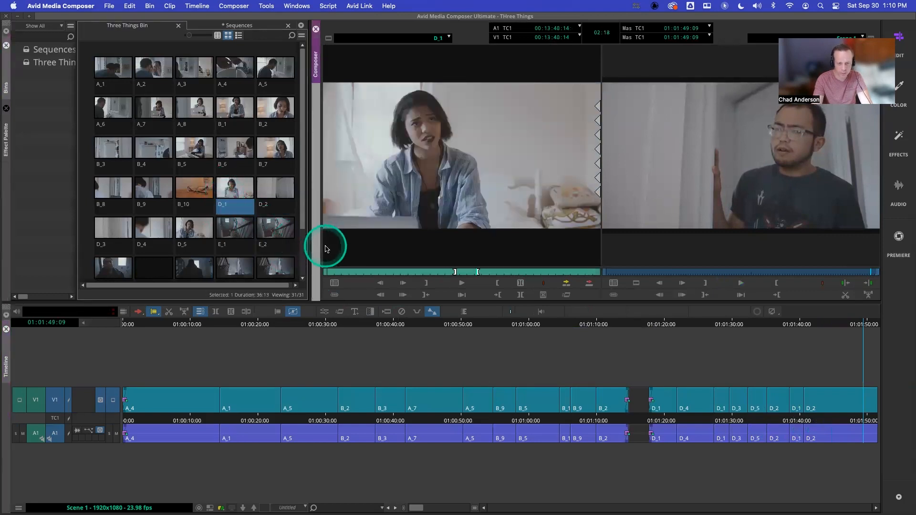
drag(367, 274, 476, 273)
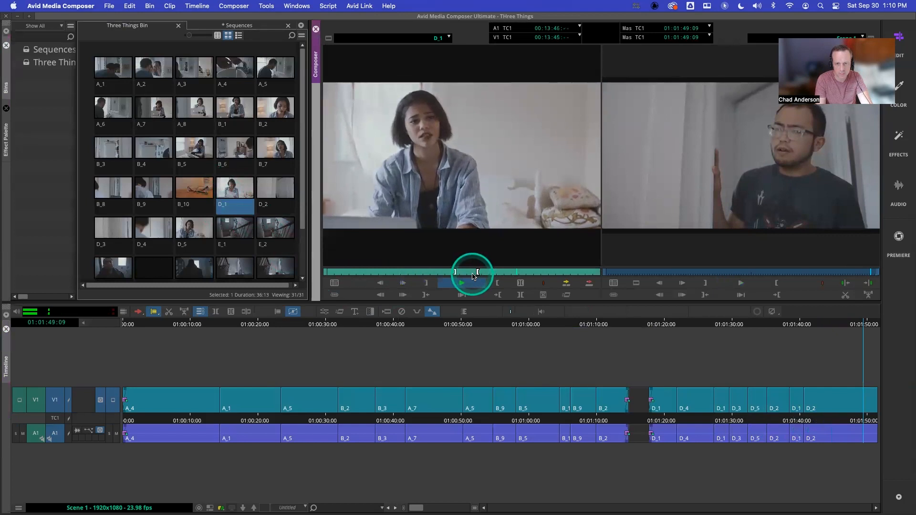
key(o)
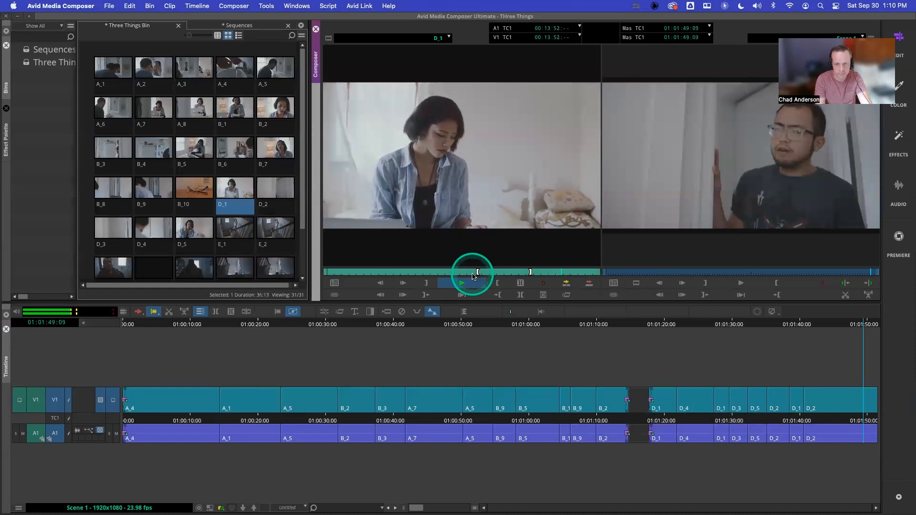
key(space)
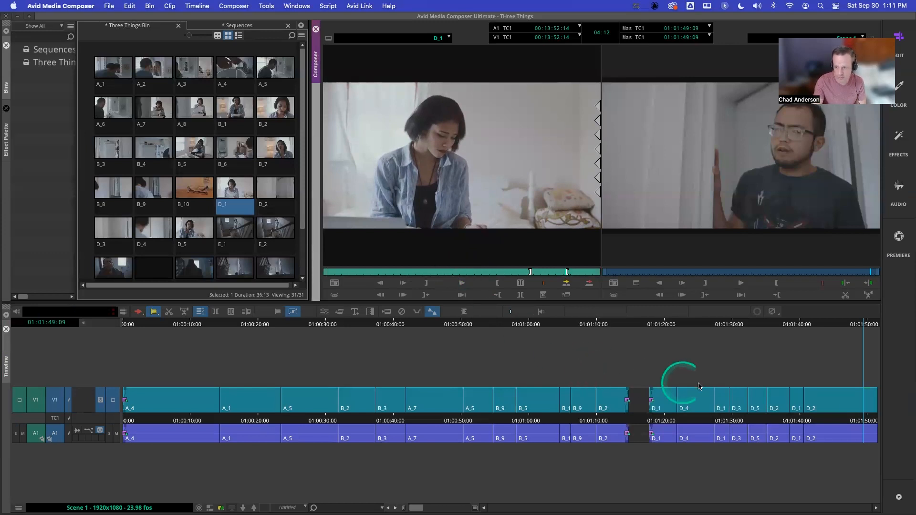
Splice the marked 4:12 D_1 section onto the end of the sequence and play back the join from 01:01:46:04
drag(838, 417, 879, 420)
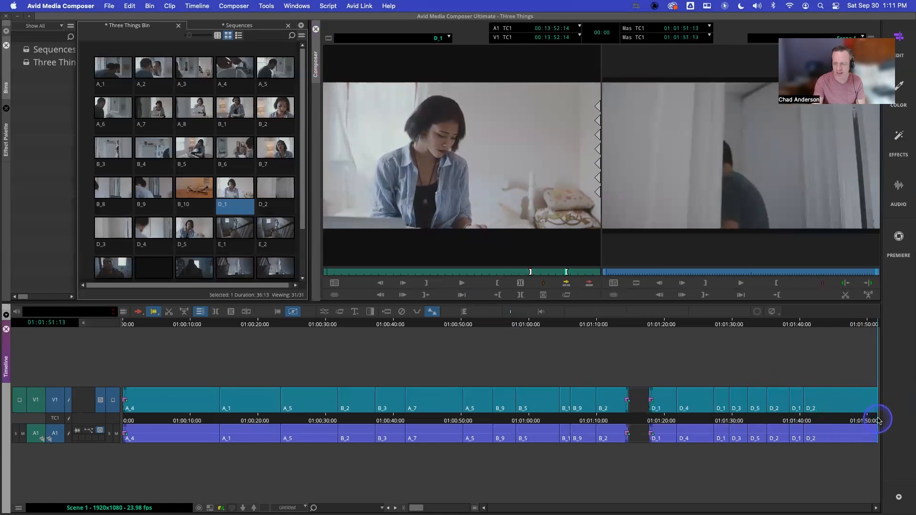
click(566, 284)
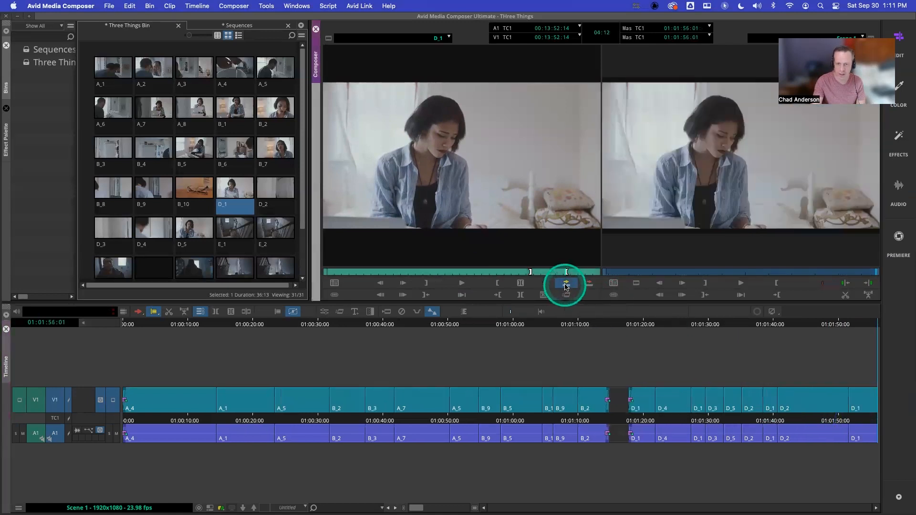
click(812, 419)
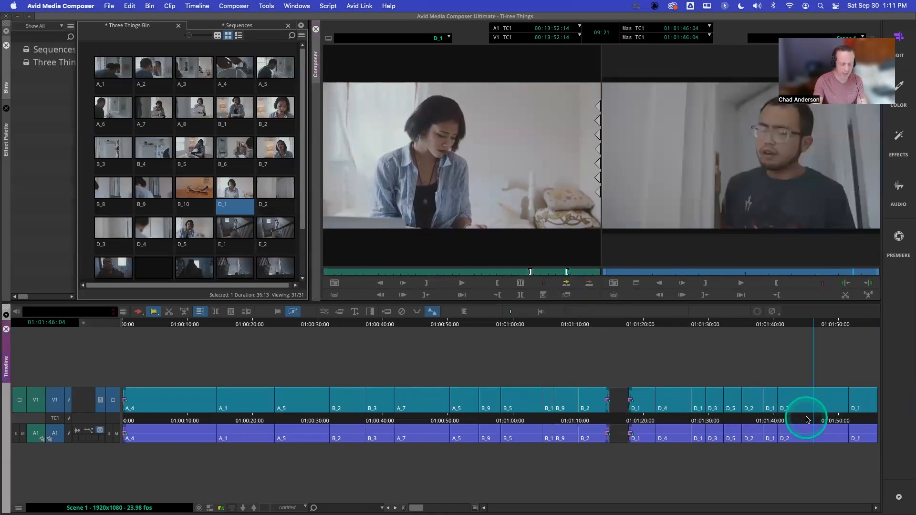
key(space)
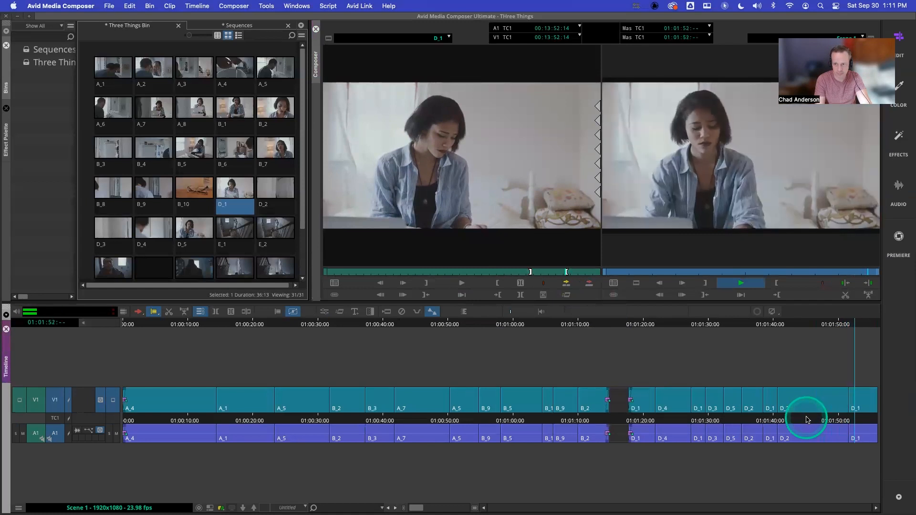
key(space)
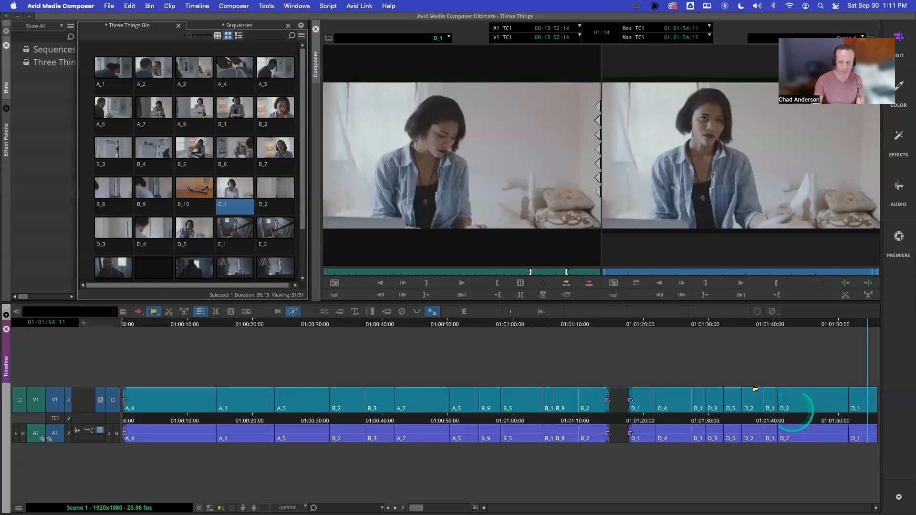
Replay the join from D_2 into the new last D_1 clip, stop at 01:01:53:20 and save the bins
click(621, 419)
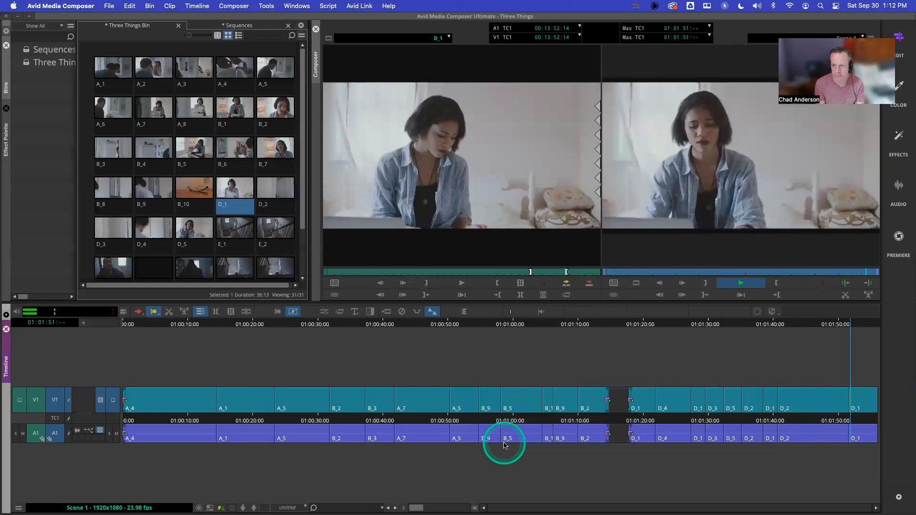
key(space)
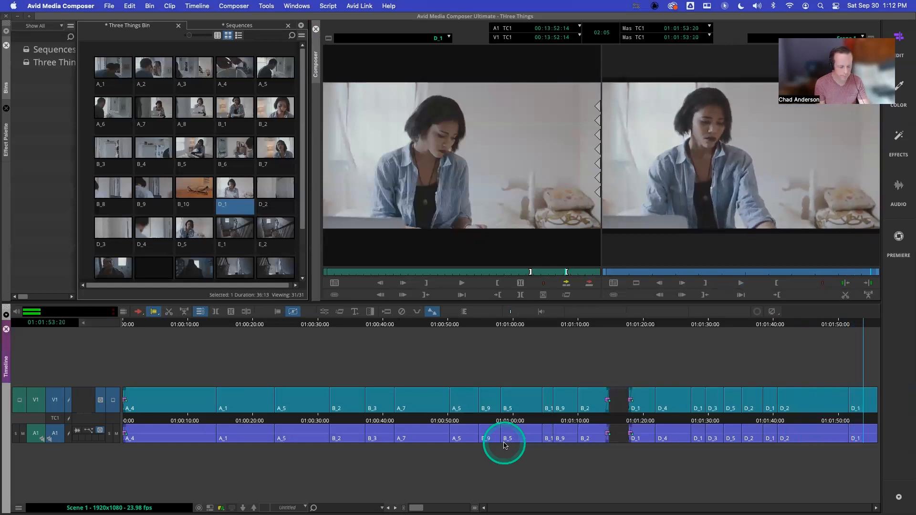
key(super+s)
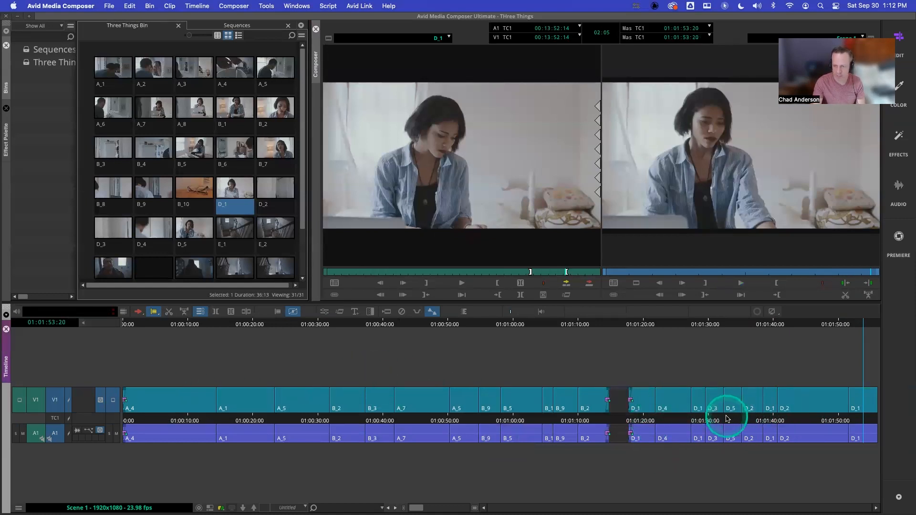
Review the D_1 and D_4 clips after the filler gap and park the sequence at 01:01:26:17 in D_4
drag(727, 419, 651, 412)
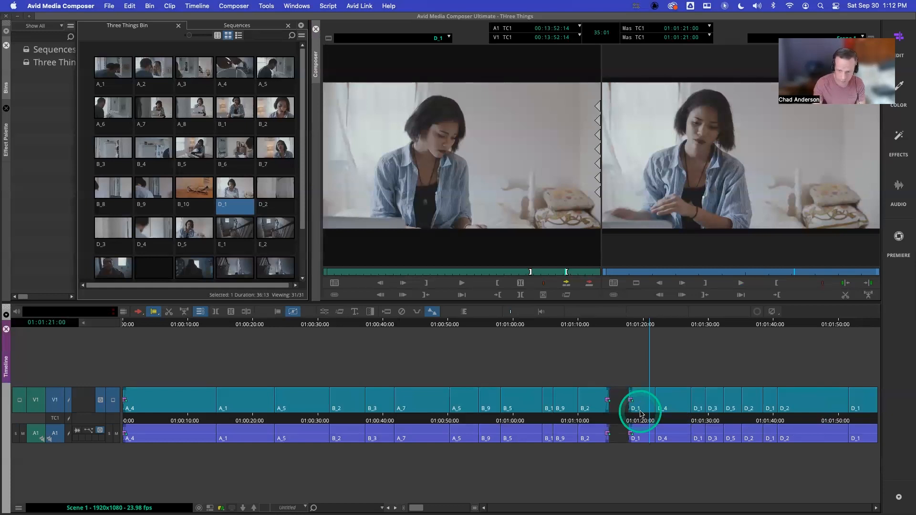
drag(645, 415, 674, 420)
key(space)
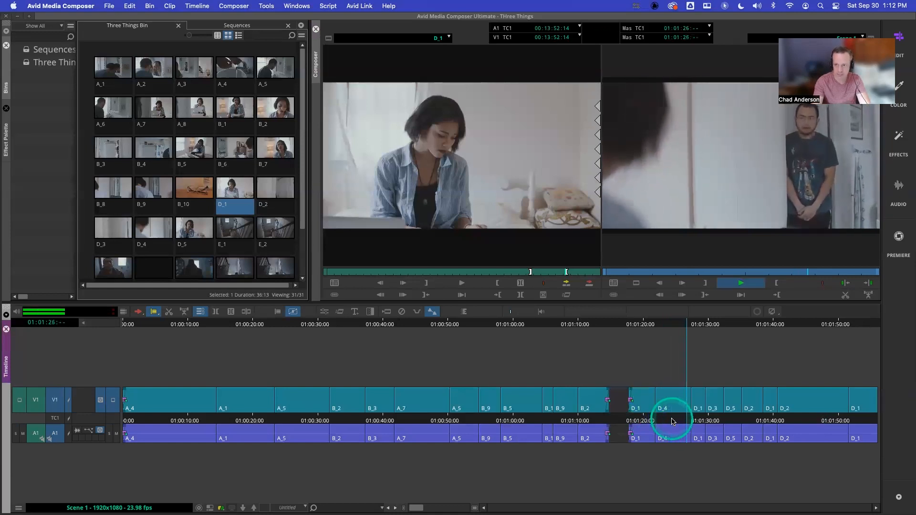
key(space)
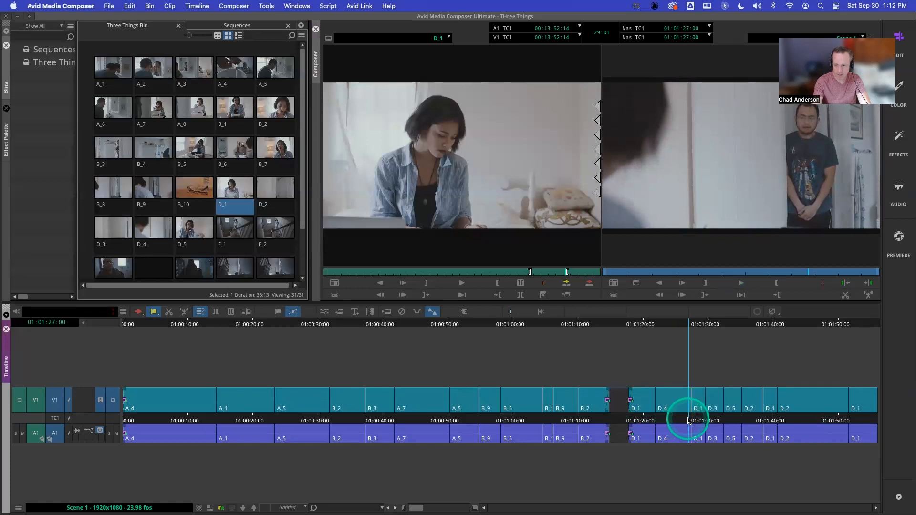
click(689, 420)
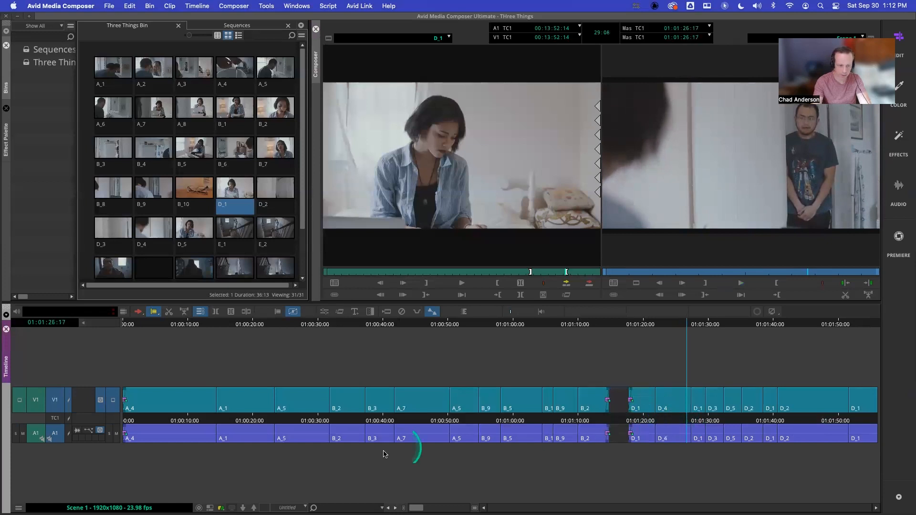
Display the audio waveforms on A1 and park at the short audio spike at 01:01:29:06 near the end of D_1
click(77, 433)
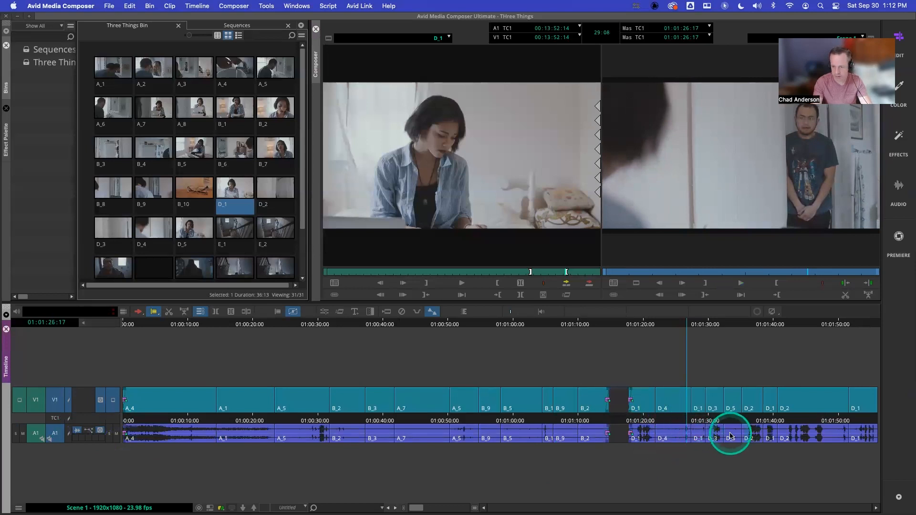
click(704, 423)
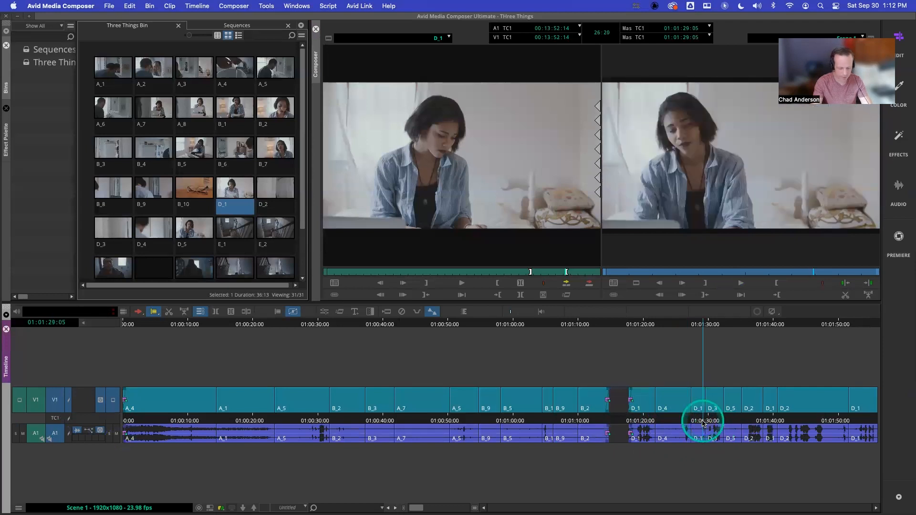
drag(416, 508, 455, 507)
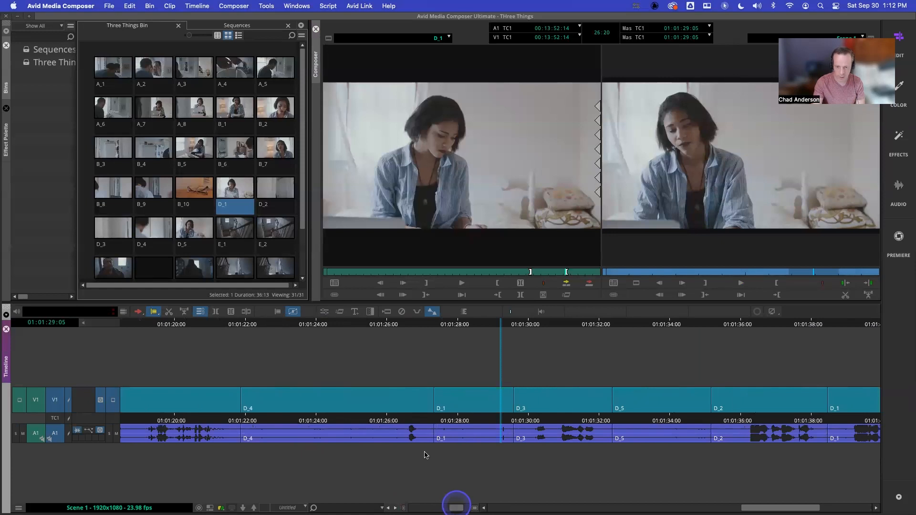
drag(473, 416, 500, 422)
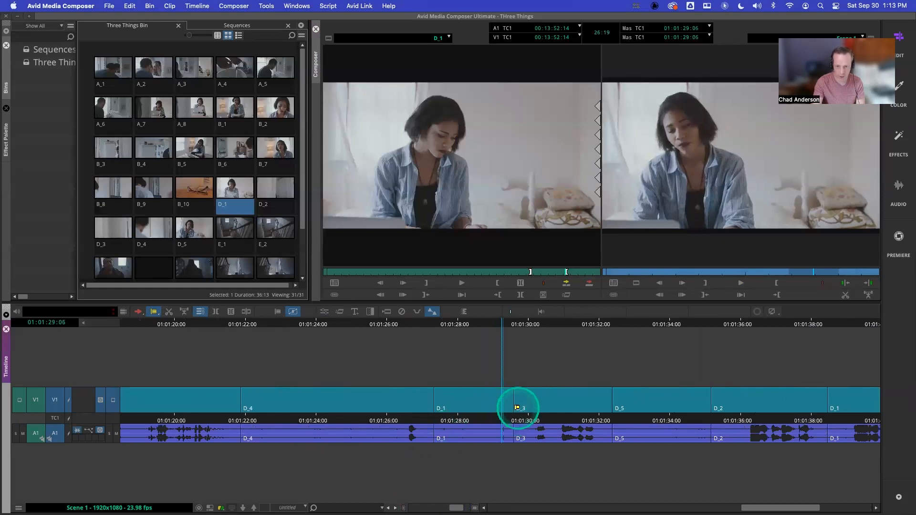
Check the linked trim selection at the D_1/D_3 cut, leave trimming and switch off linked selection
click(514, 404)
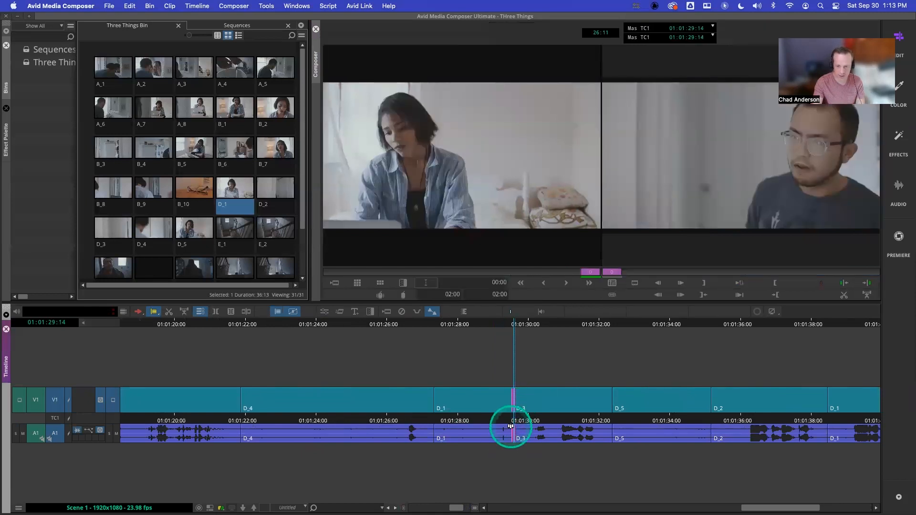
click(511, 423)
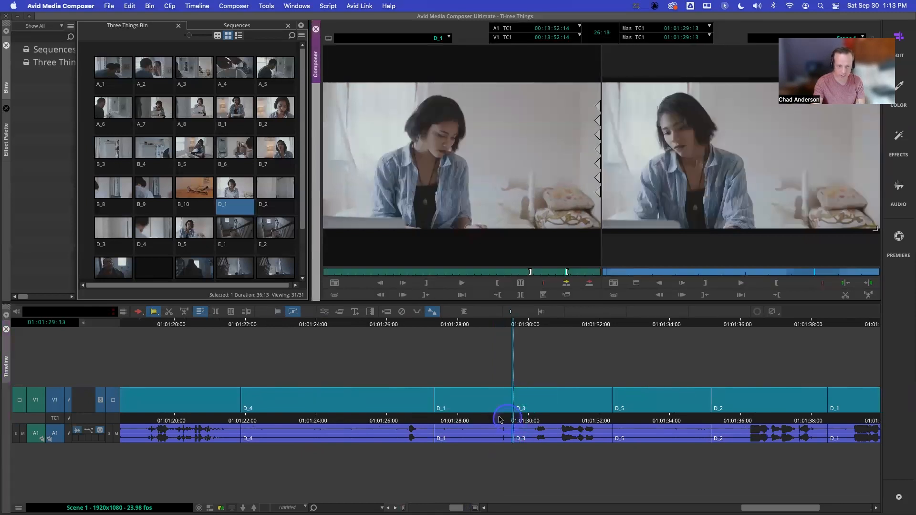
click(201, 311)
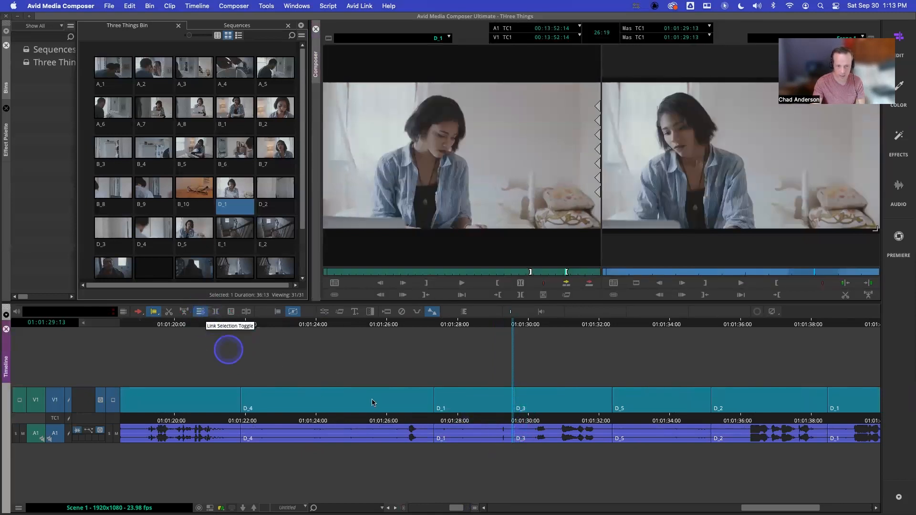
Try rolling only the video cut between D_1 and D_3 back to about 01:01:29:07, play it and undo the roll
click(514, 404)
drag(513, 404, 473, 417)
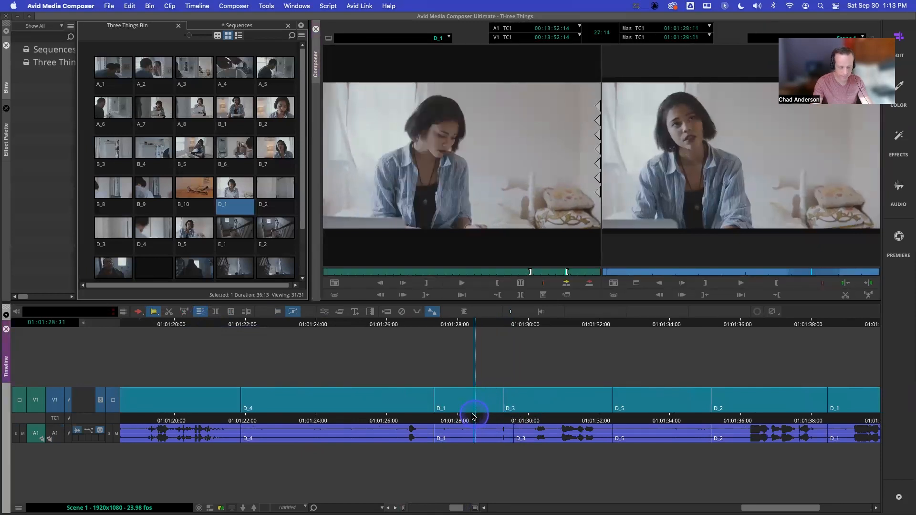
key(space)
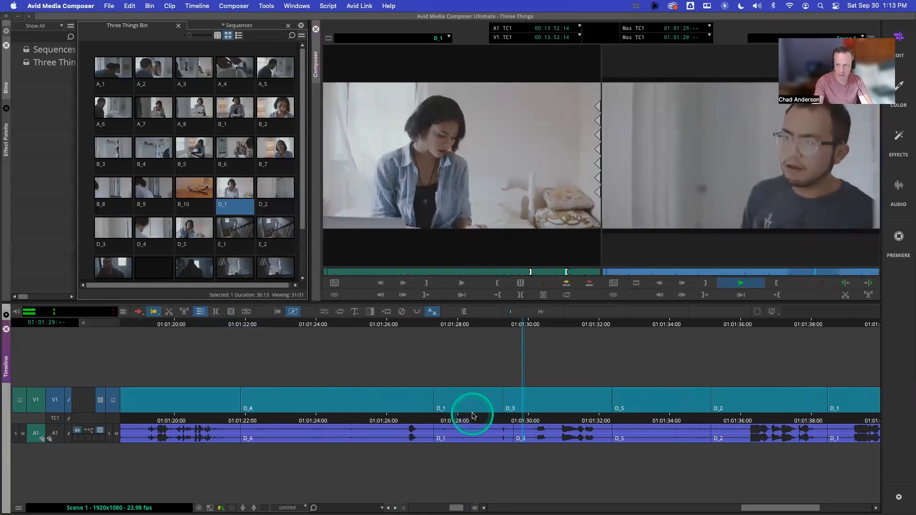
key(space)
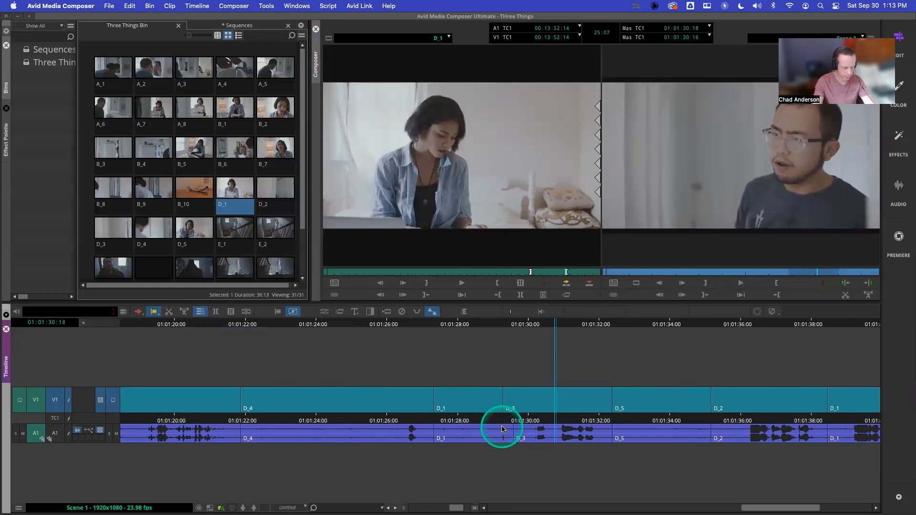
key(super+z)
Try rolling only the video cut between D_4 and D_1 back to 01:01:26:17, and play it from 01:01:25:00
mouse_move(415, 421)
mouse_down()
mouse_move(389, 418)
mouse_move(434, 405)
mouse_move(412, 408)
mouse_up()
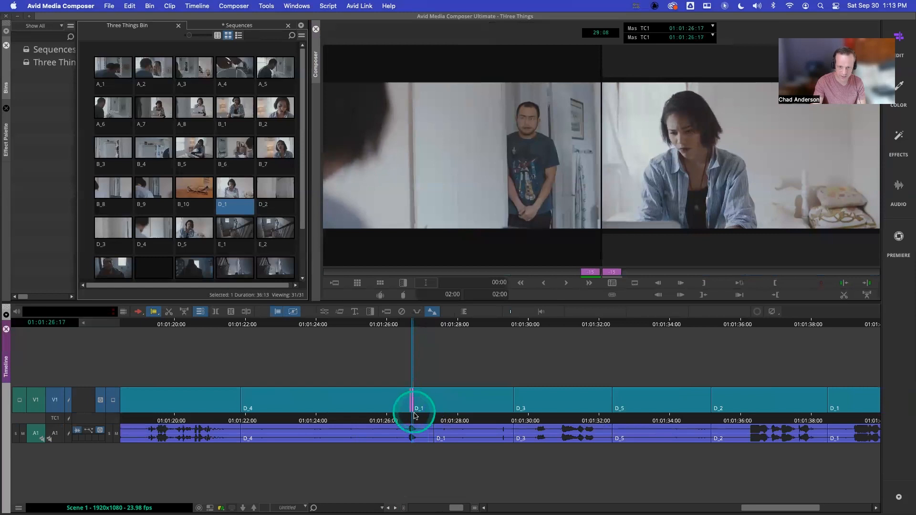
drag(407, 418, 363, 417)
key(space)
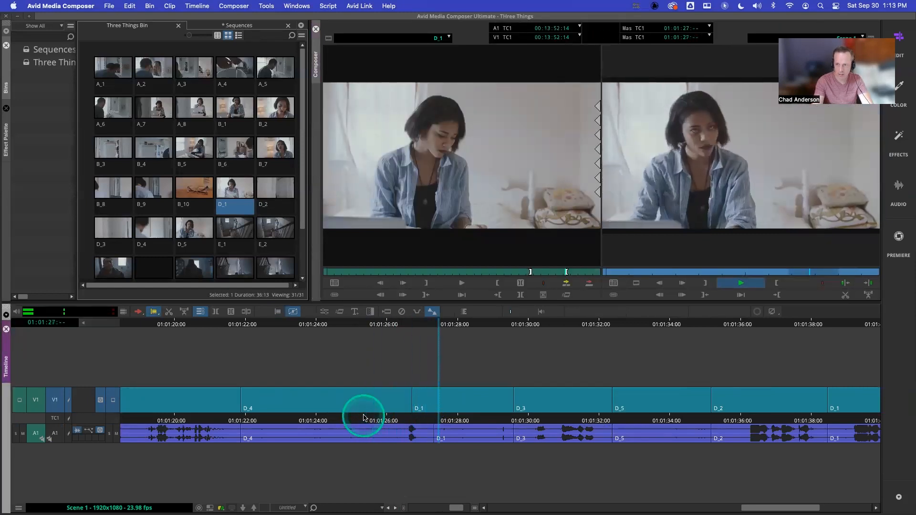
click(363, 417)
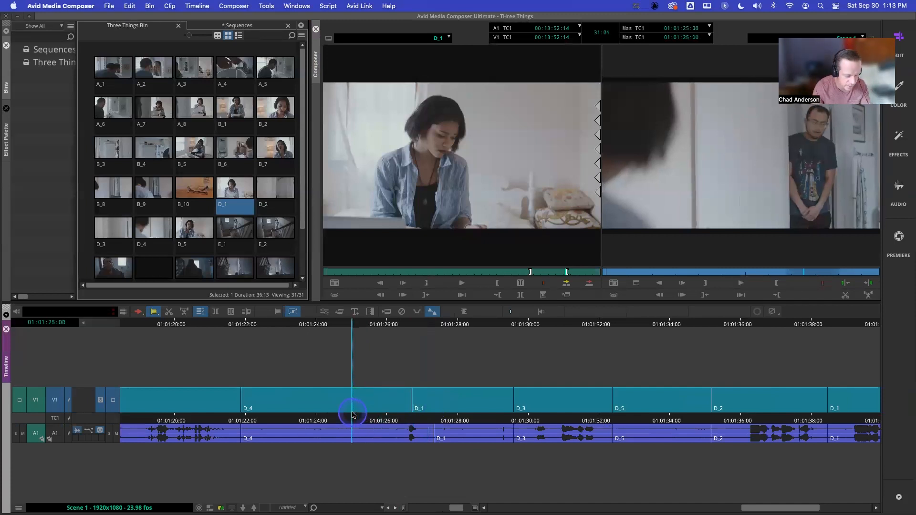
click(352, 414)
key(space)
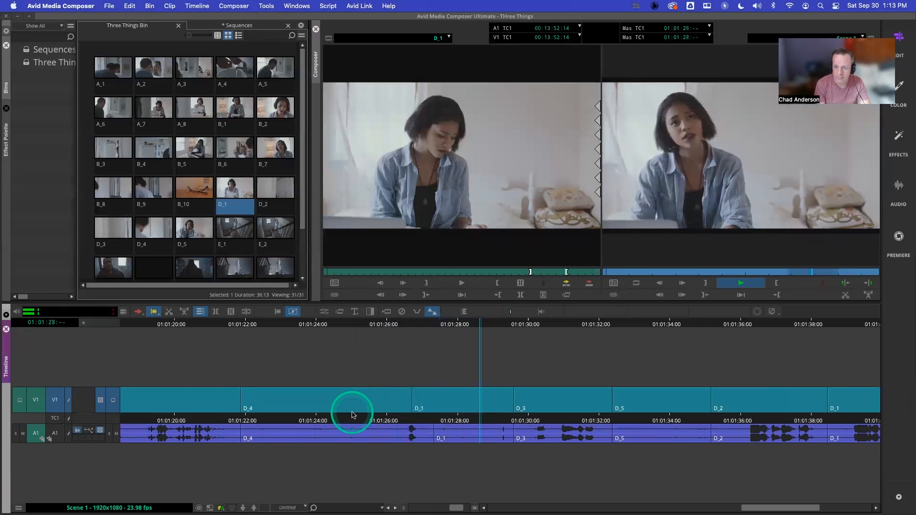
key(space)
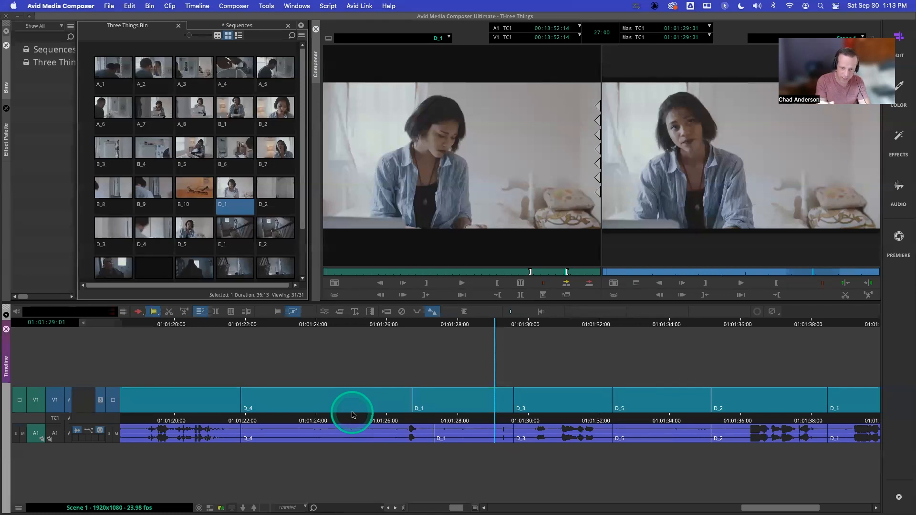
Roll the video cut between D_4 and D_1 forward to 01:01:27:07 and play it back
drag(396, 418, 425, 421)
click(410, 405)
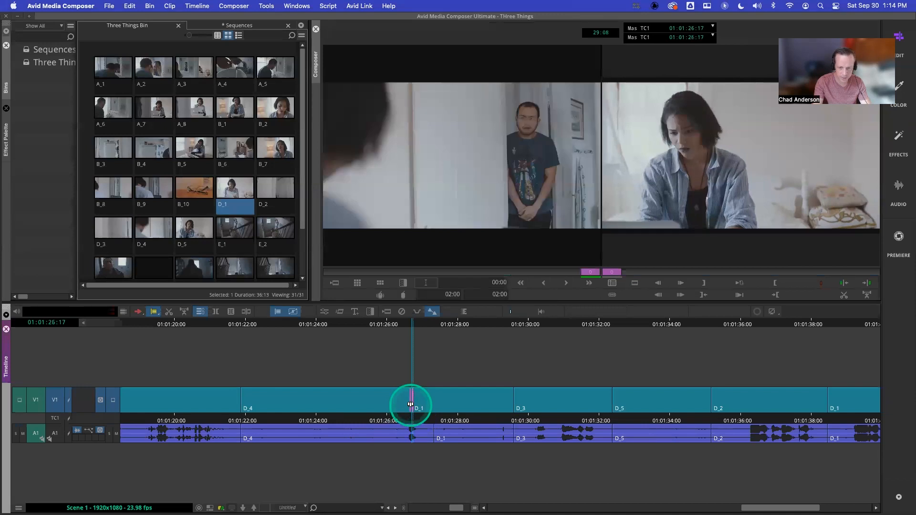
drag(409, 403, 373, 416)
key(space)
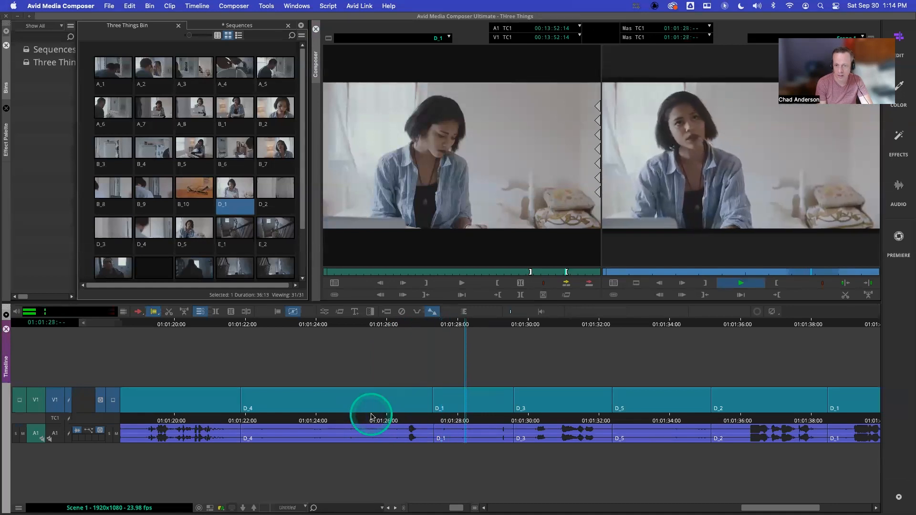
key(space)
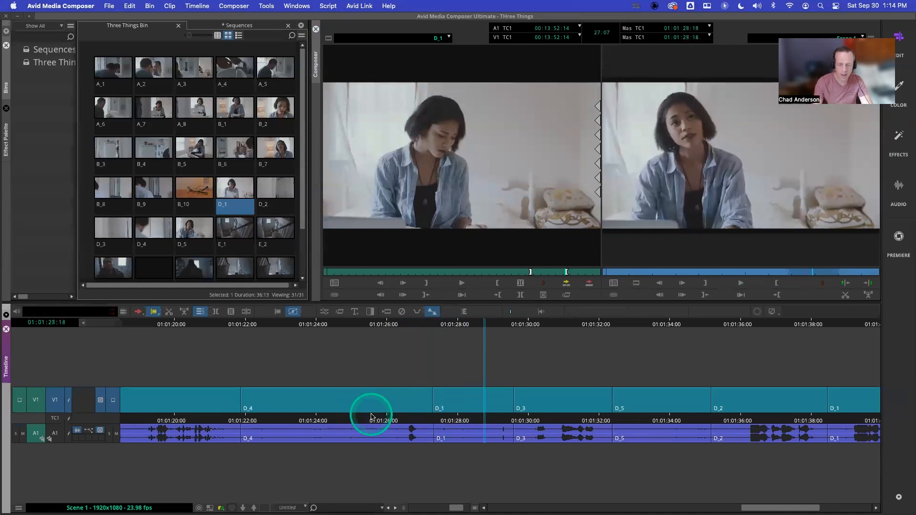
Trim seven frames off the tail of D_4 on V1 and A1 to 01:01:27:00, and review the cut in a playback loop
click(428, 401)
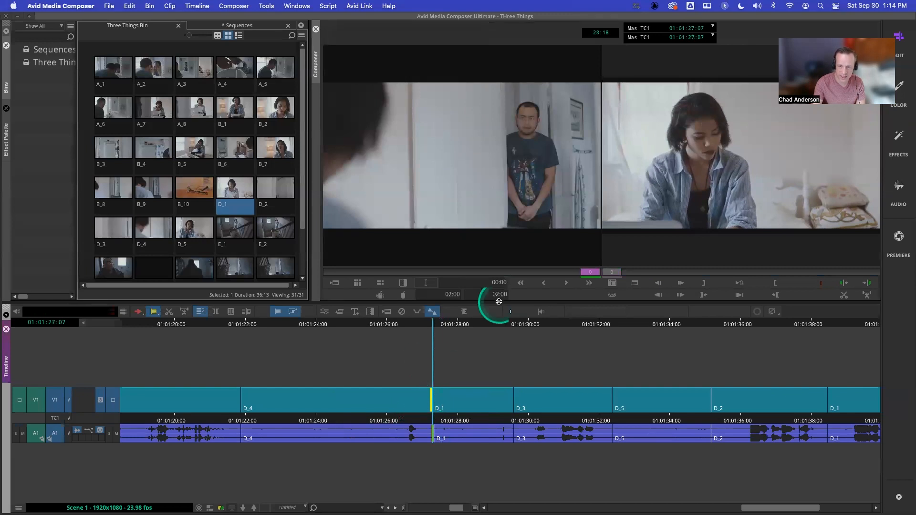
click(544, 284)
click(544, 284)
click(544, 284)
click(544, 284)
click(544, 285)
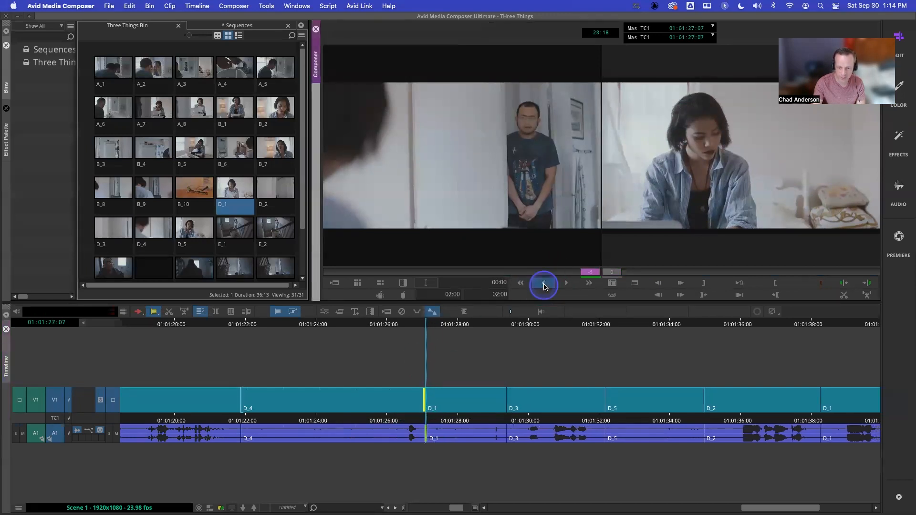
click(544, 285)
click(546, 285)
click(738, 285)
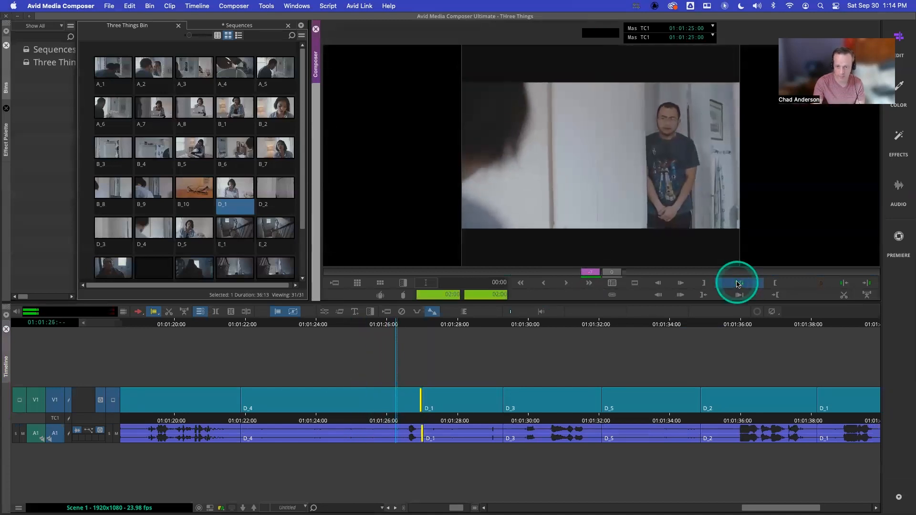
click(738, 285)
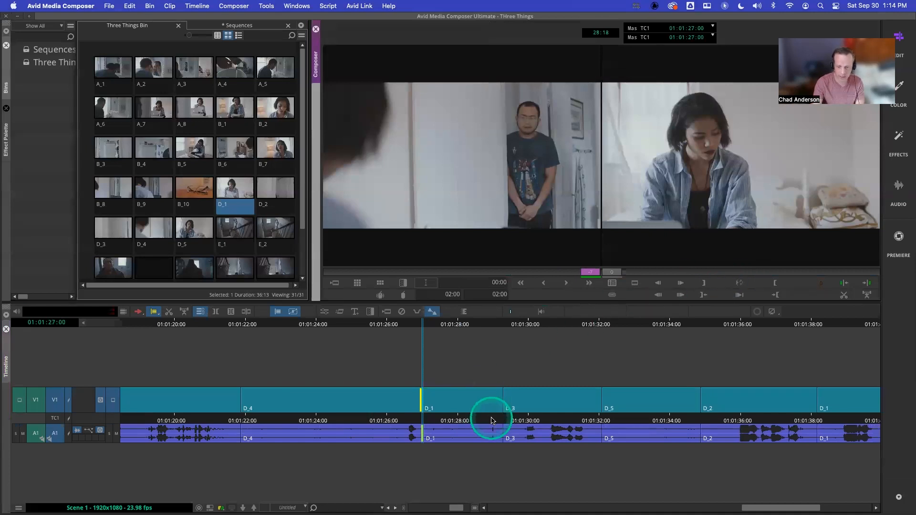
Roll only the video cut between D_3 and D_5 back to about 01:01:31:04, and play the result from 01:01:28:12
drag(491, 419, 472, 422)
key(space)
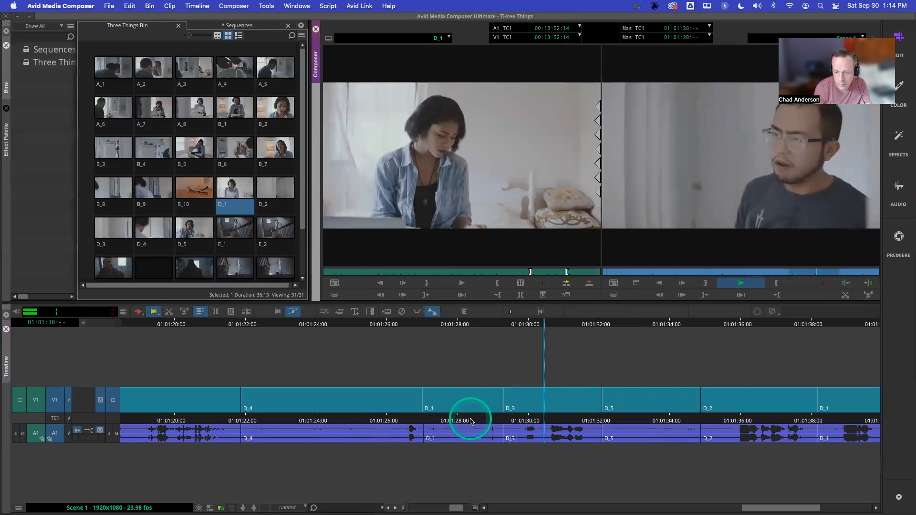
key(space)
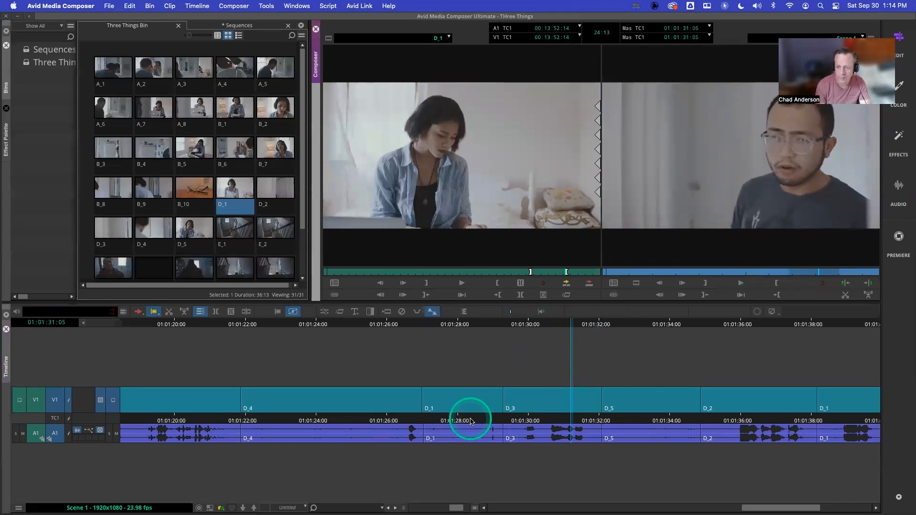
key(space)
key(space)
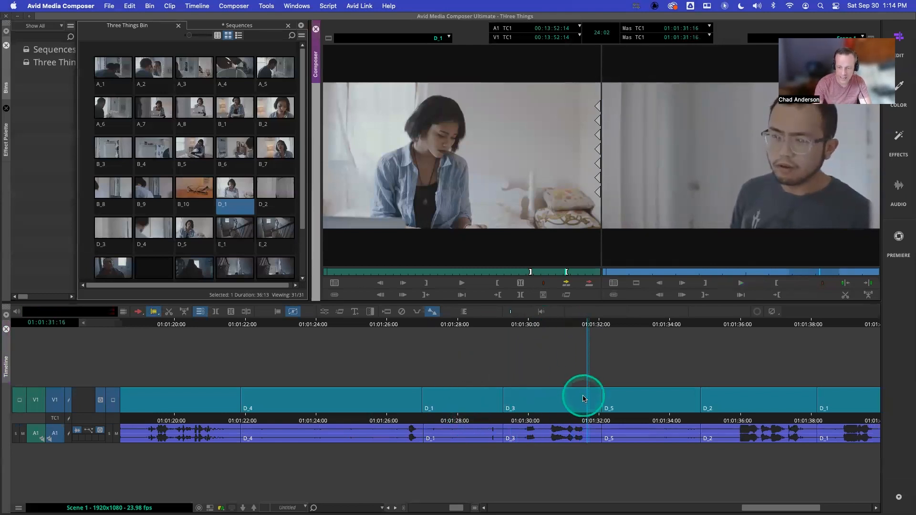
click(601, 399)
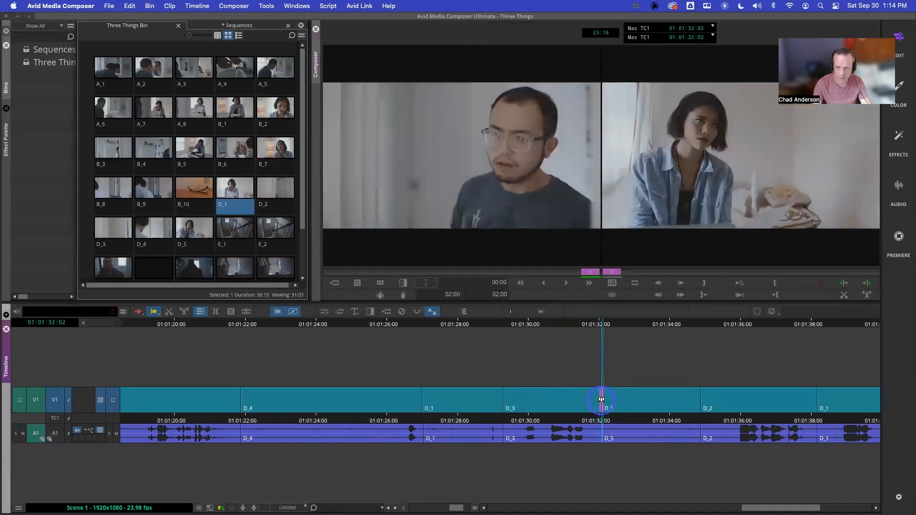
drag(598, 400, 475, 417)
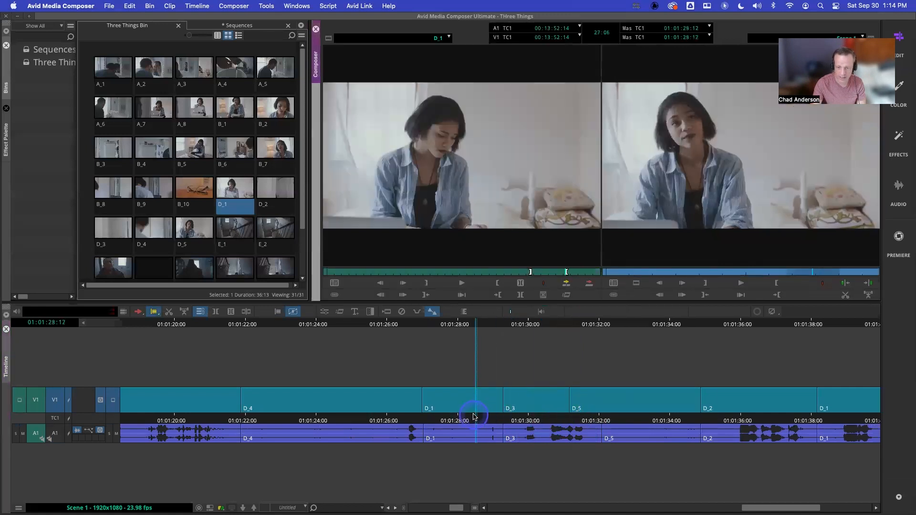
click(473, 416)
key(space)
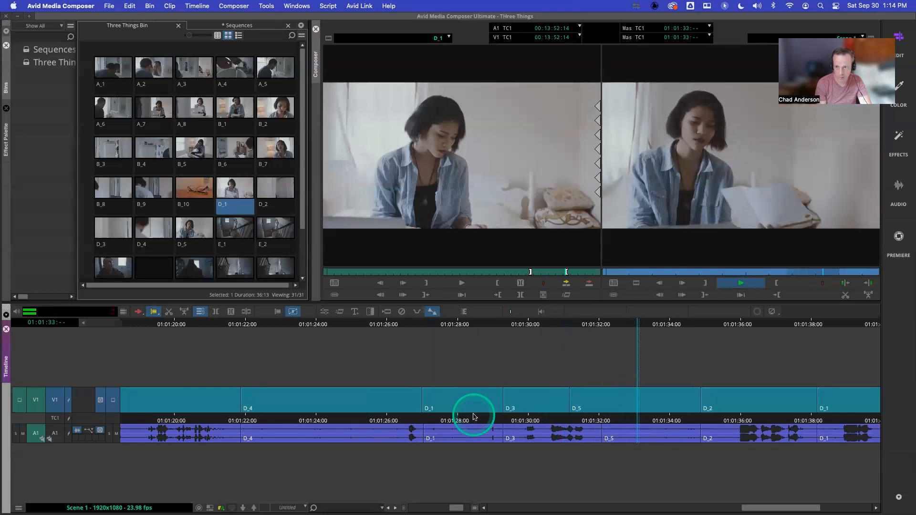
key(space)
key(space)
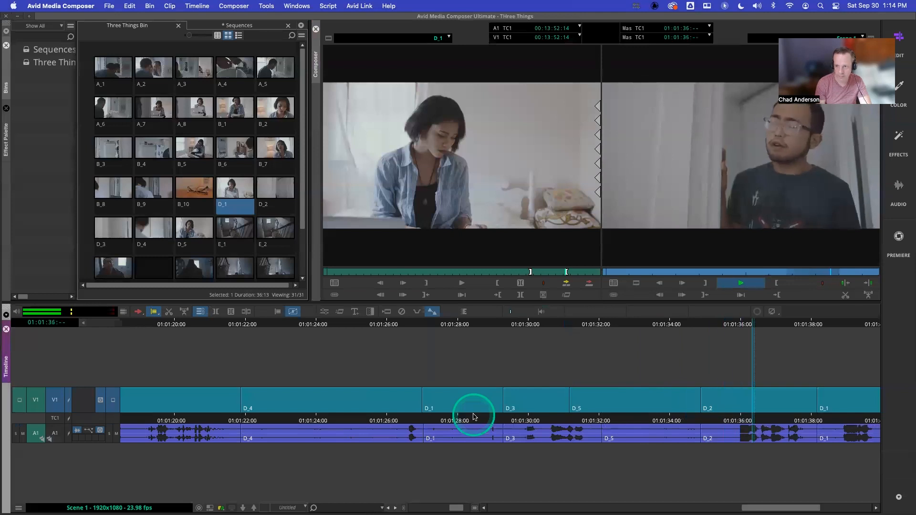
key(space)
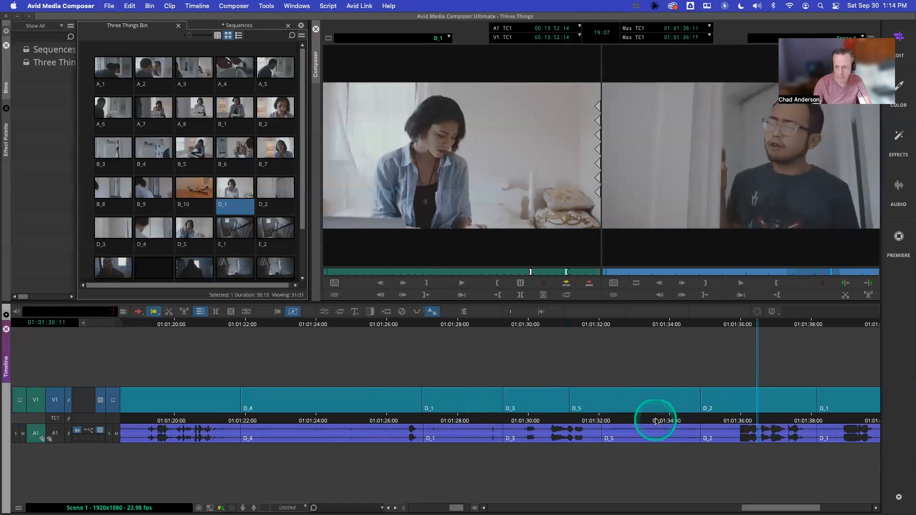
Trim 16 frames off the head of D_2 on V1 and A1 at the cut with D_5
click(700, 402)
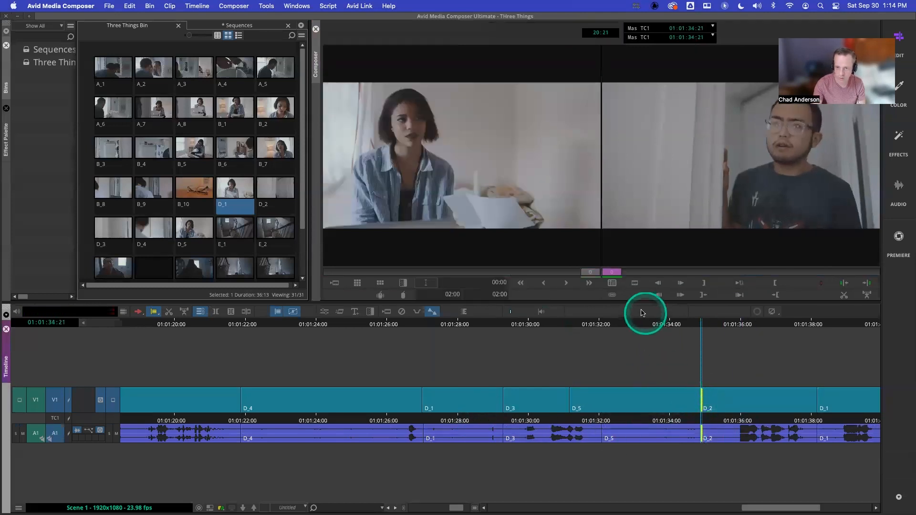
click(588, 284)
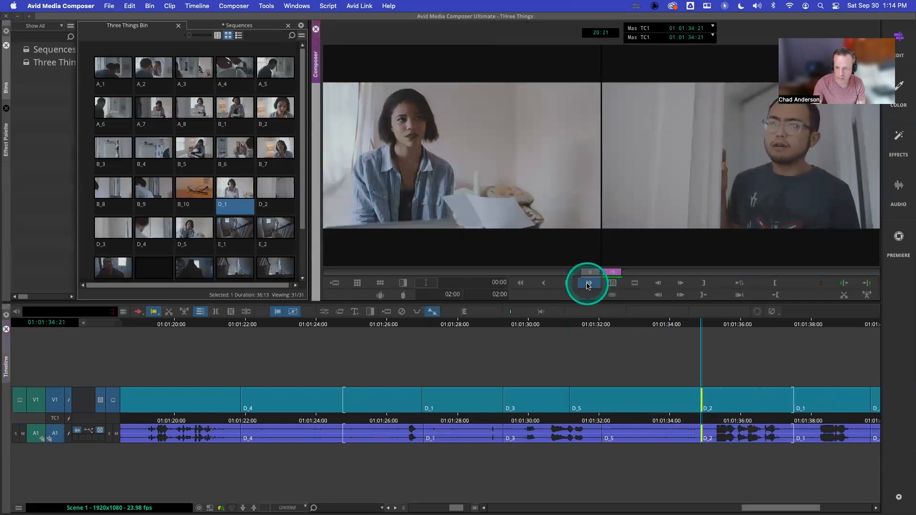
click(682, 418)
drag(684, 418, 682, 415)
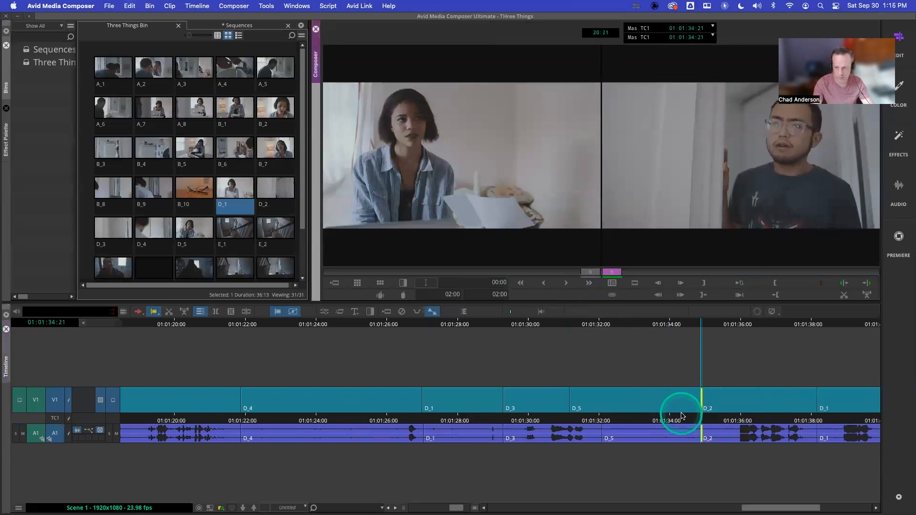
click(589, 283)
click(589, 284)
click(671, 422)
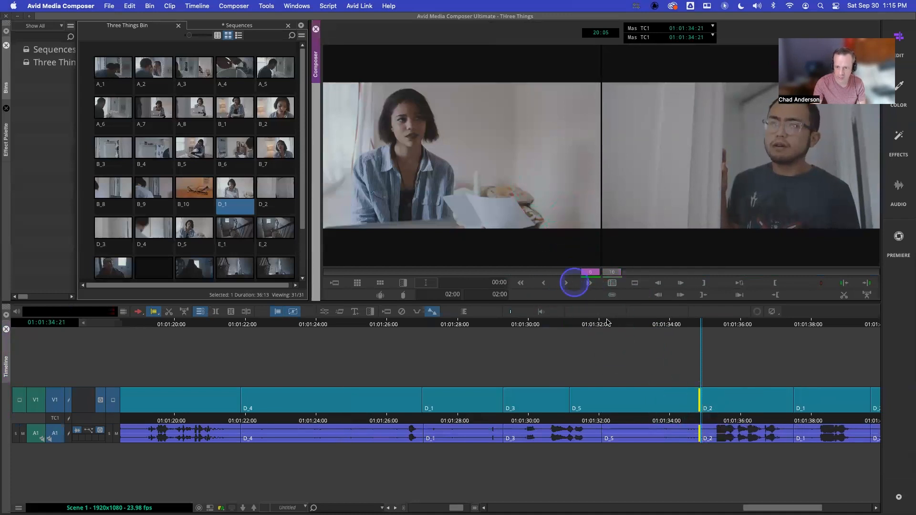
Try trimming 16 frames off the tail of D_5 on V1 and A1 to 01:01:34:05, and play across the cut
click(519, 283)
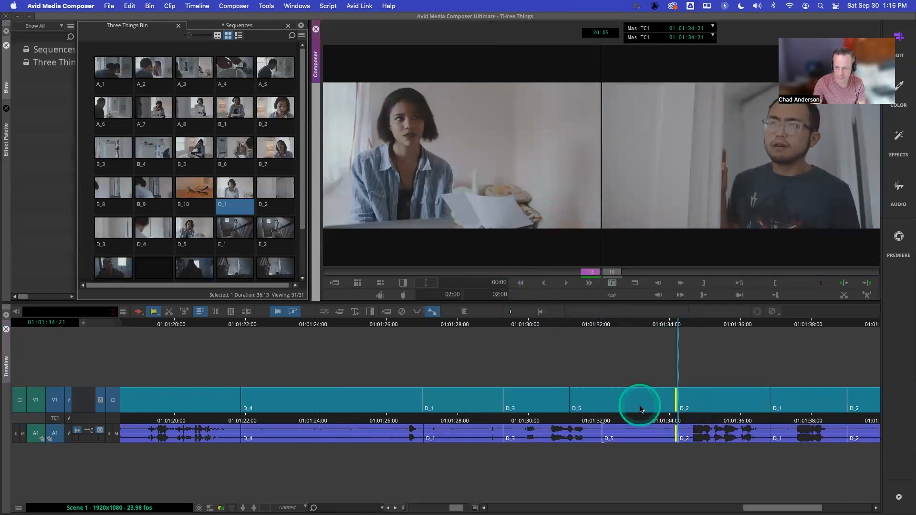
click(611, 414)
key(space)
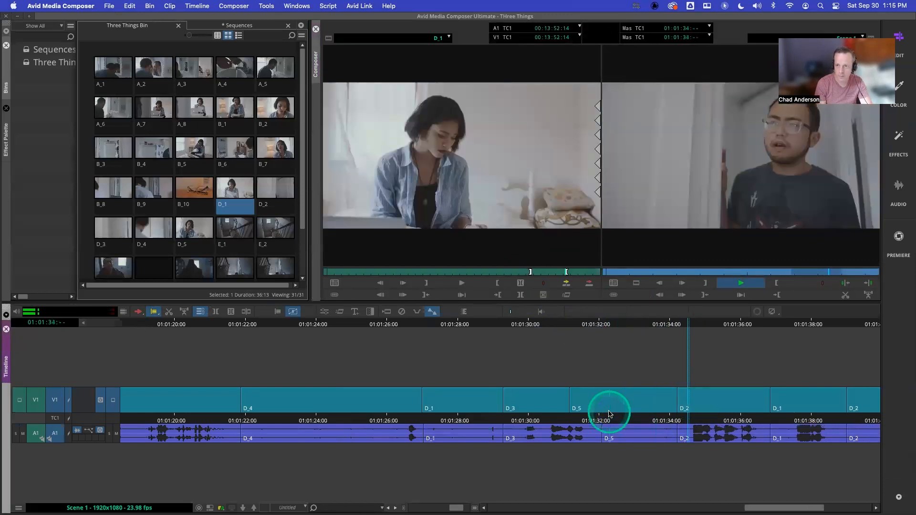
Trim six more frames off the head of D_2 on V1 and A1, and review the cut in a playback loop
click(680, 398)
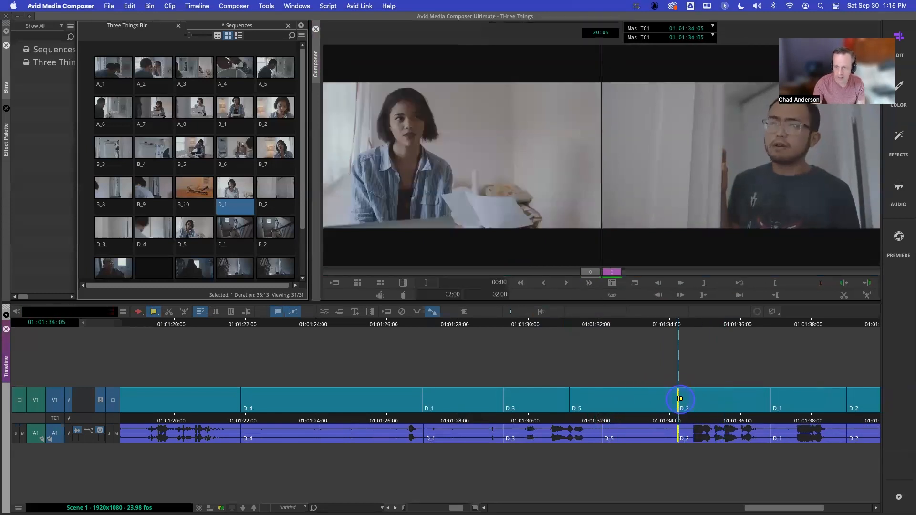
click(568, 284)
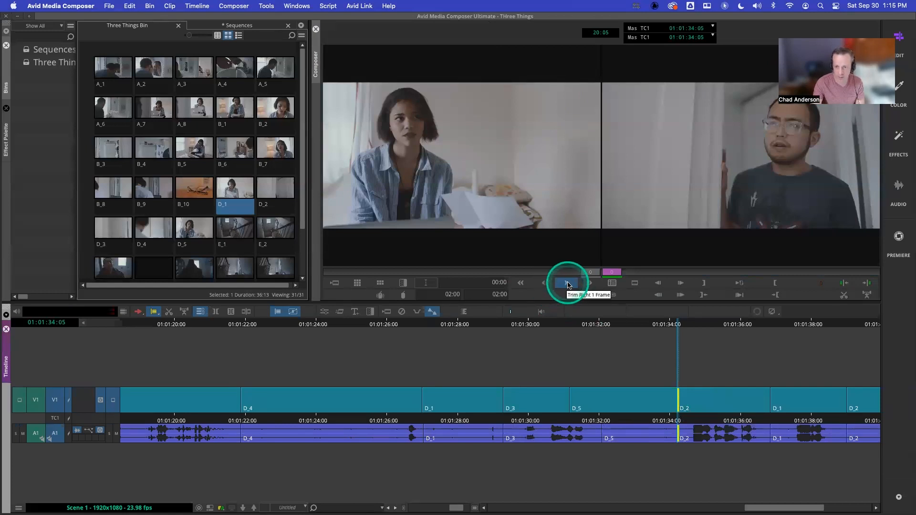
click(568, 285)
click(568, 285)
click(568, 285)
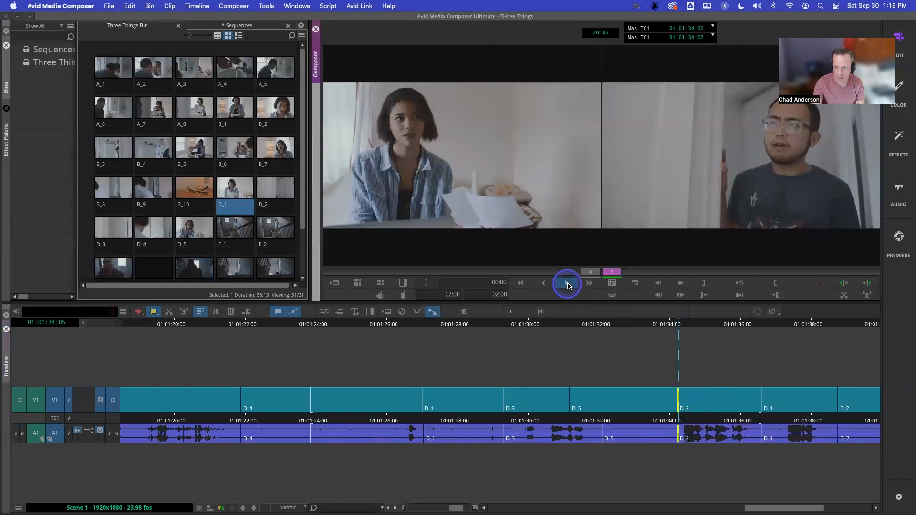
click(730, 296)
click(734, 286)
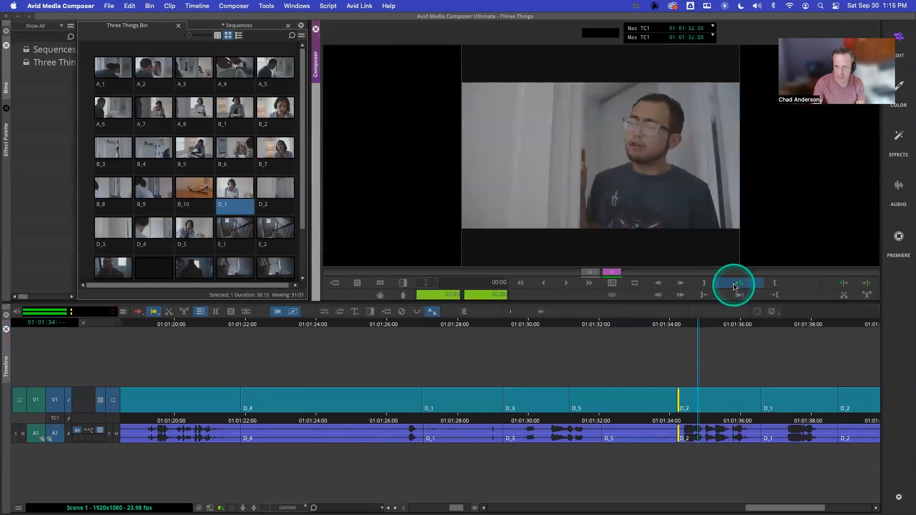
click(734, 285)
Extend the head of D_2 by eight frames on V1 and A1, and review the cut in a playback loop
click(521, 282)
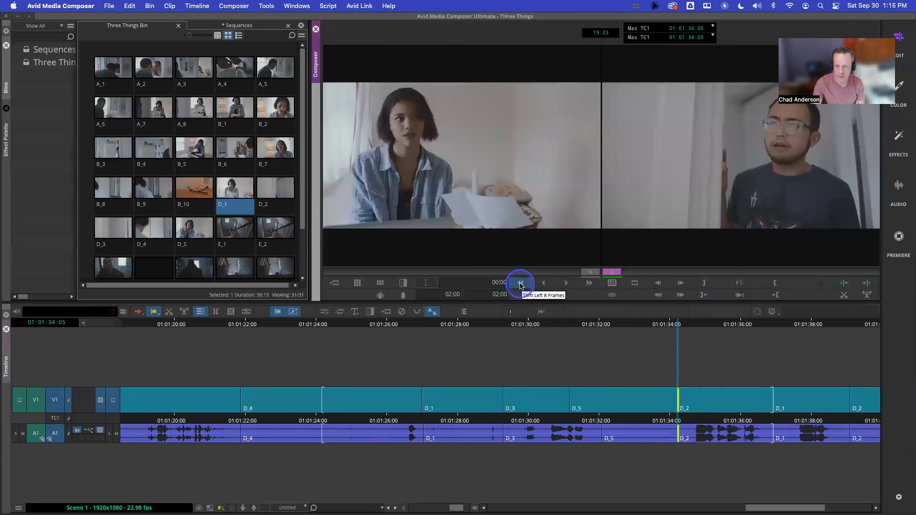
click(739, 286)
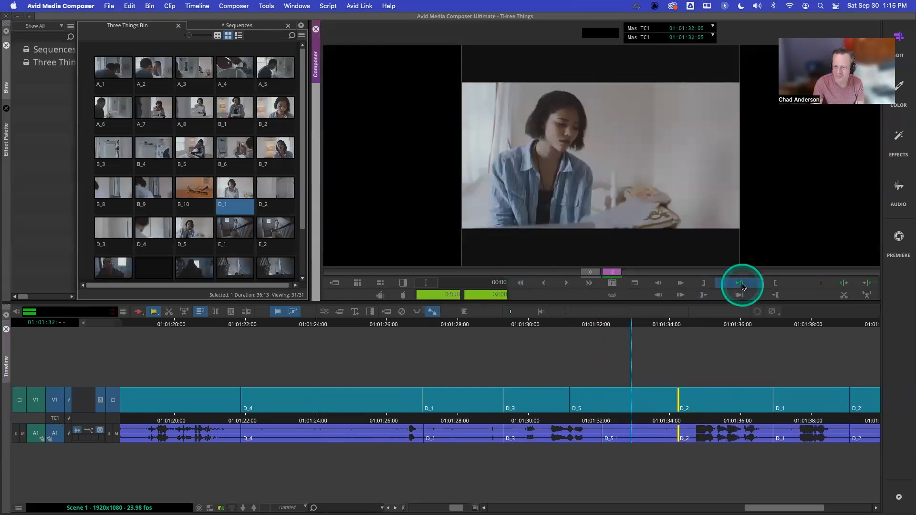
click(739, 285)
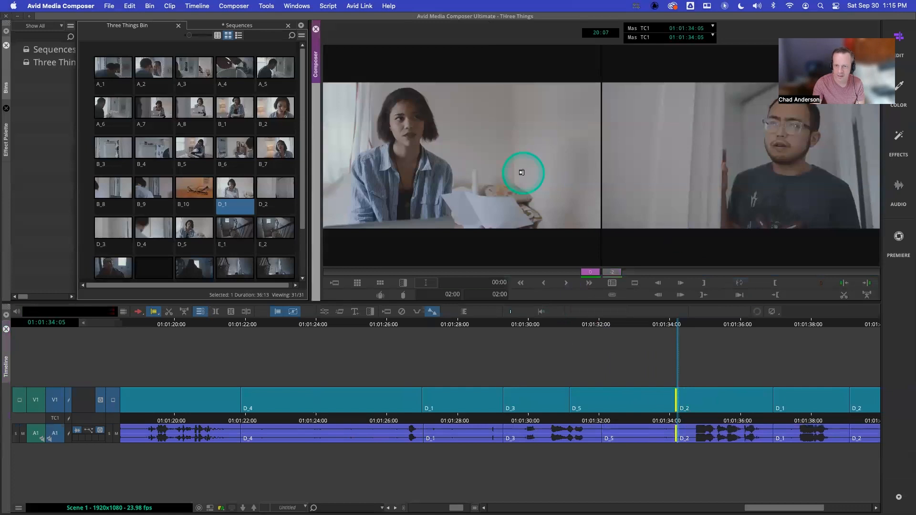
Extend the tail of D_5 by 16 frames on V1 and A1 to 01:01:34:21, and loop playback around the cut
double_click(589, 283)
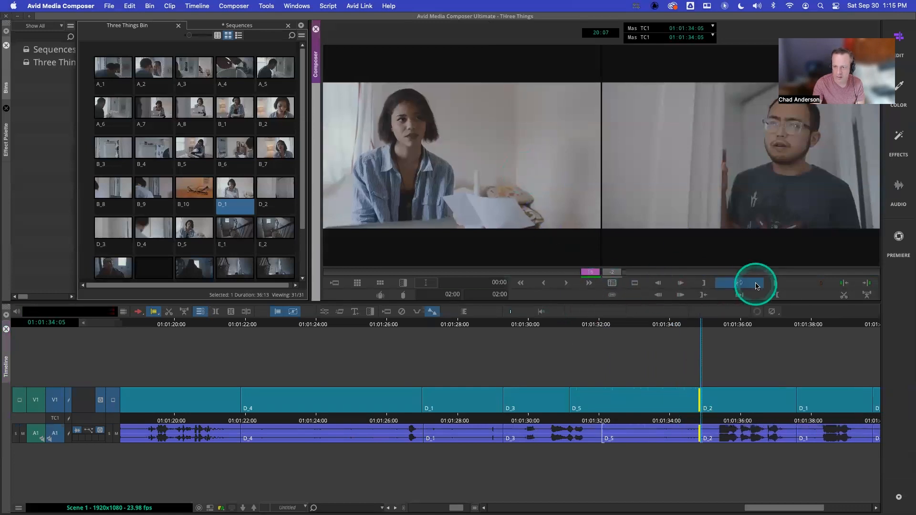
click(752, 286)
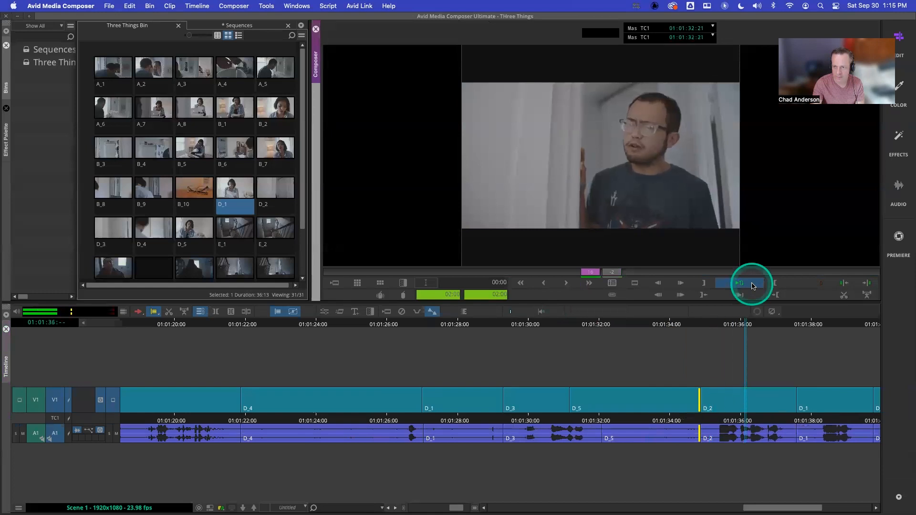
click(747, 286)
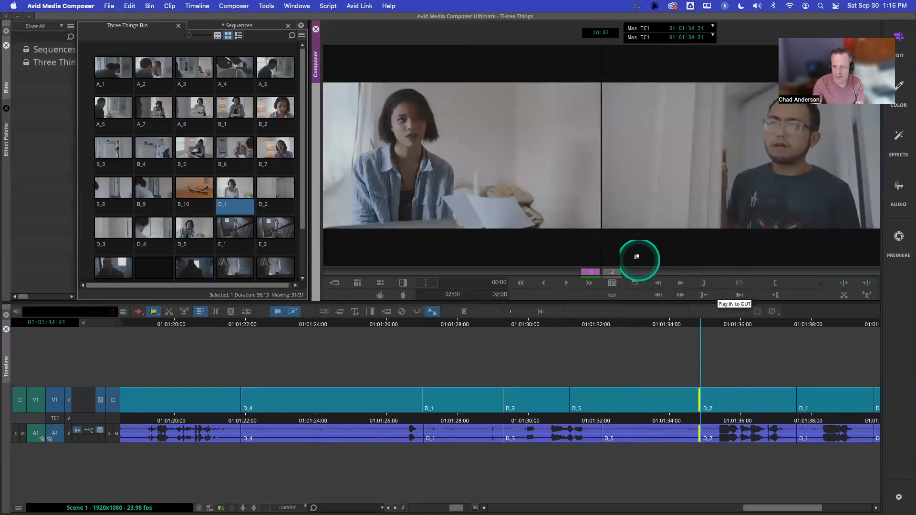
Extend the head of D_2 by three frames on V1 and A1, and review the cut in a playback loop
click(543, 283)
click(543, 283)
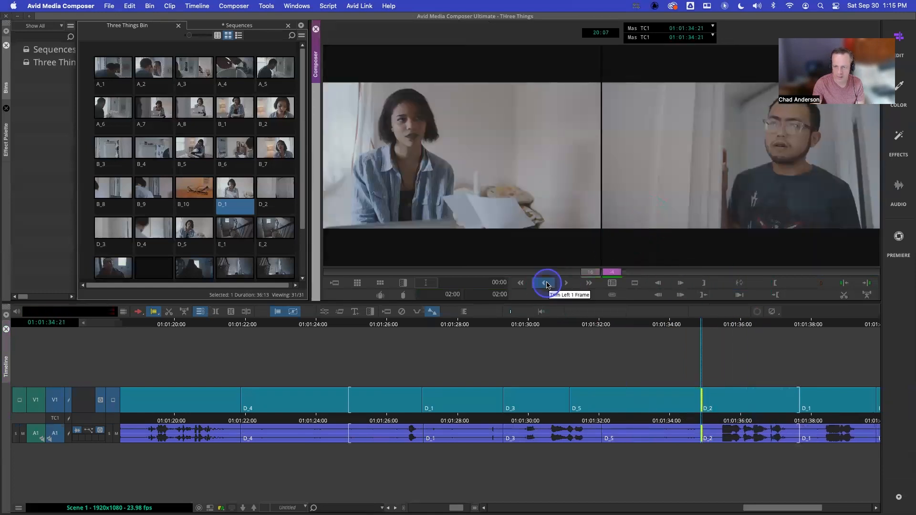
click(567, 284)
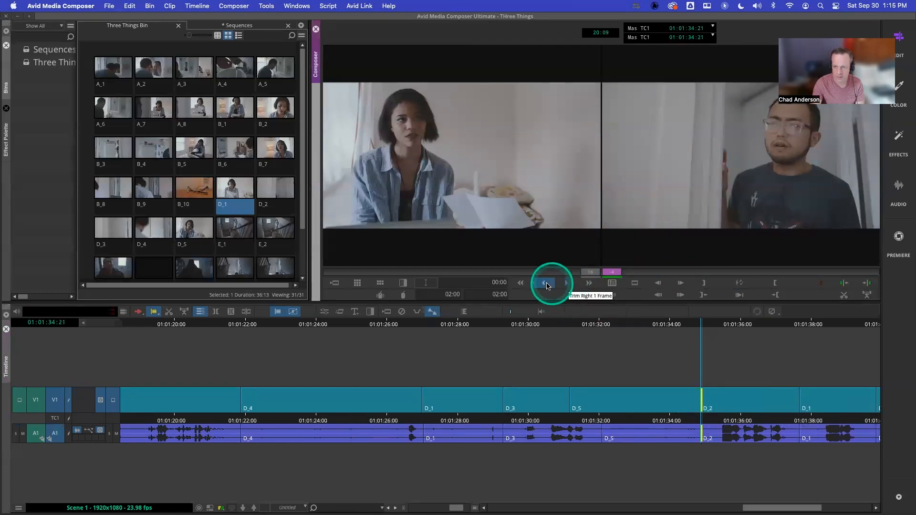
click(543, 283)
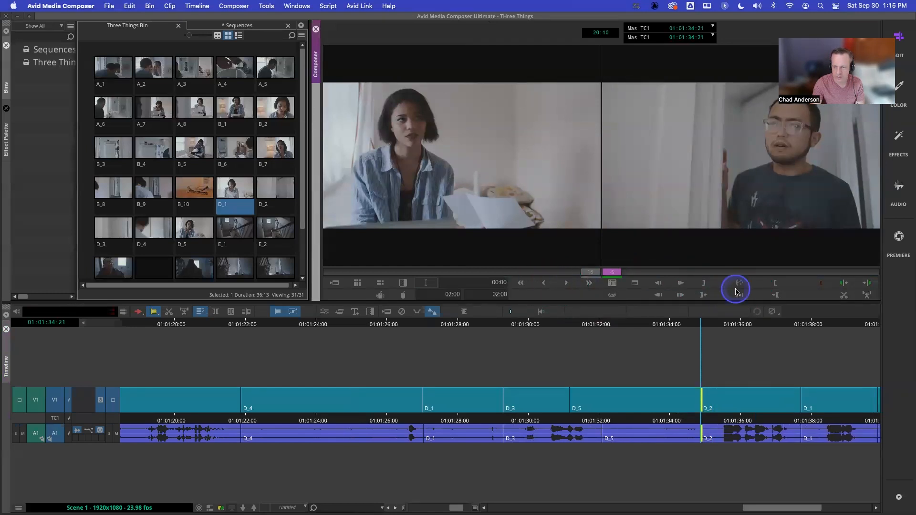
click(737, 285)
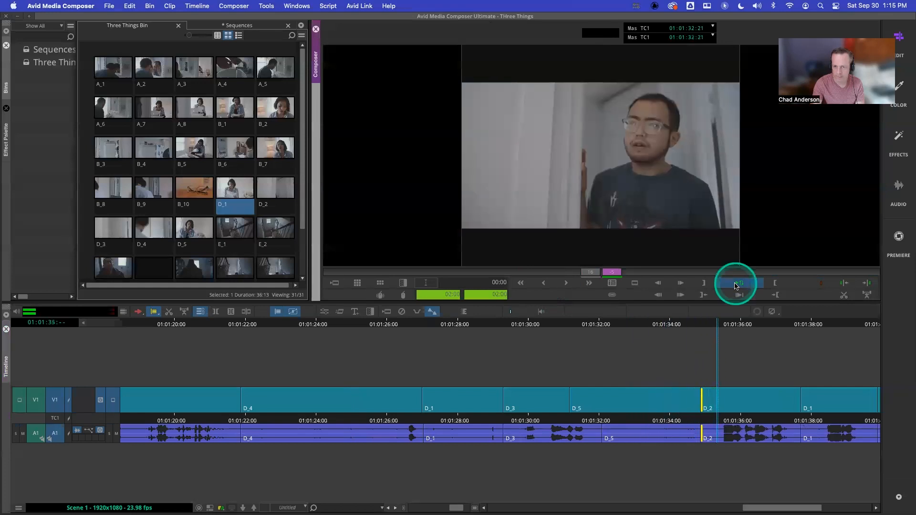
click(735, 285)
Trim four frames off the head of D_2 on V1 and A1, and loop playback around the cut with D_5
click(566, 283)
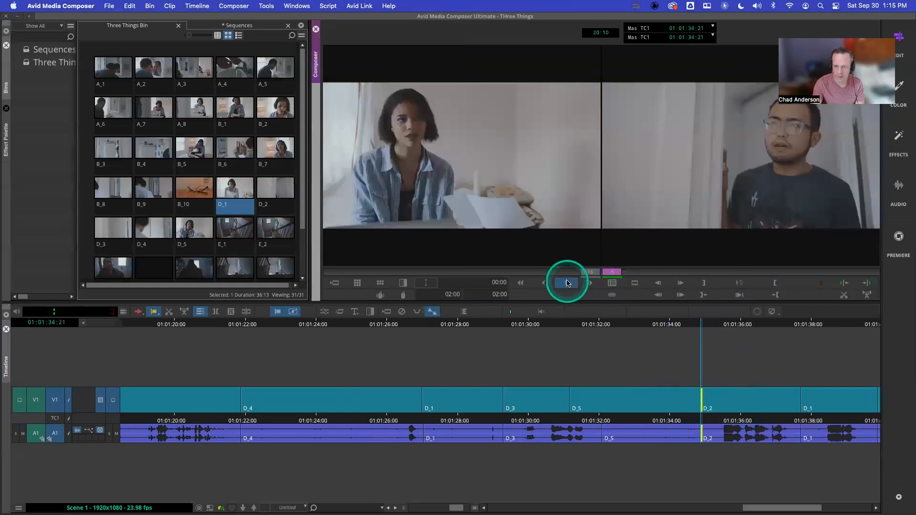
click(746, 286)
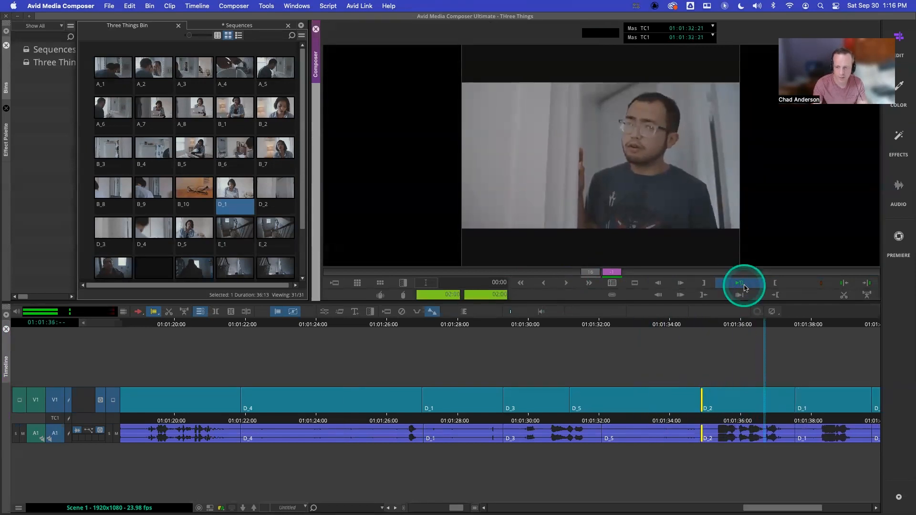
click(746, 287)
Try rolling only the video cut between D_5 and D_2 forward to 01:01:35:11, play it in a loop and undo the roll
click(700, 411)
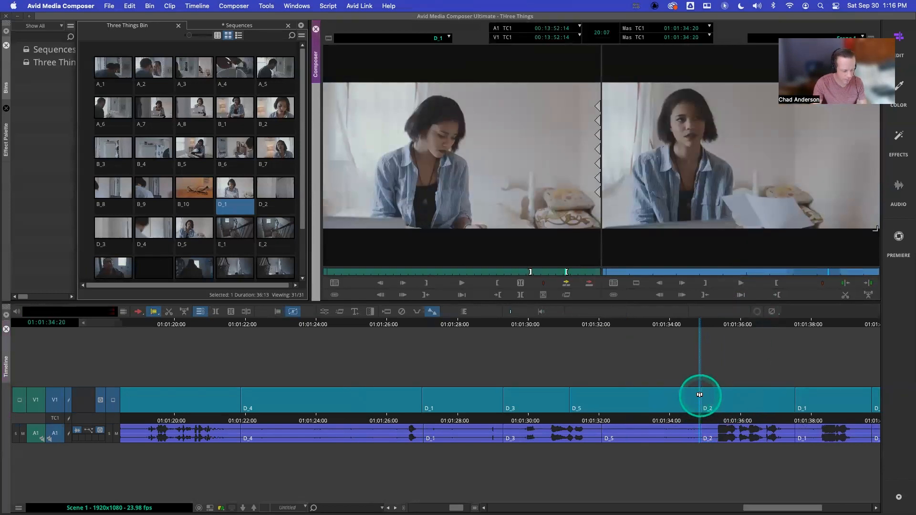
click(700, 394)
drag(699, 394, 722, 402)
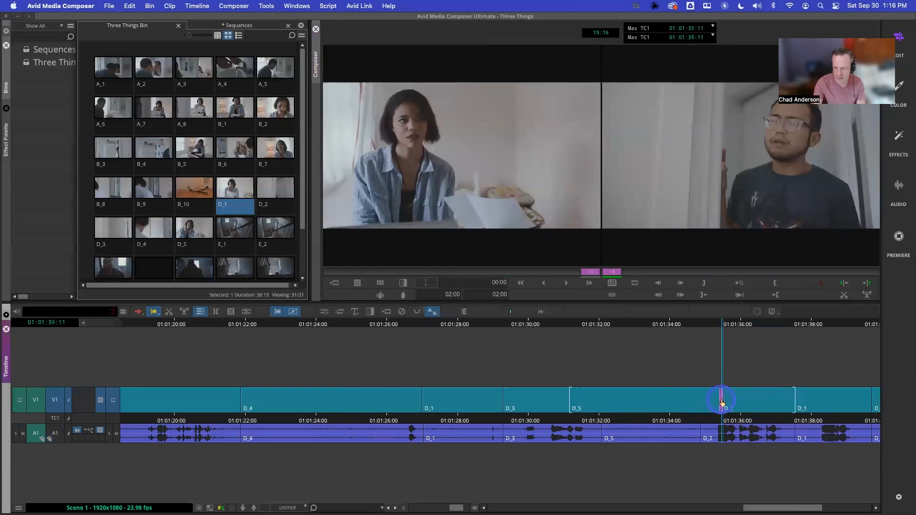
click(748, 284)
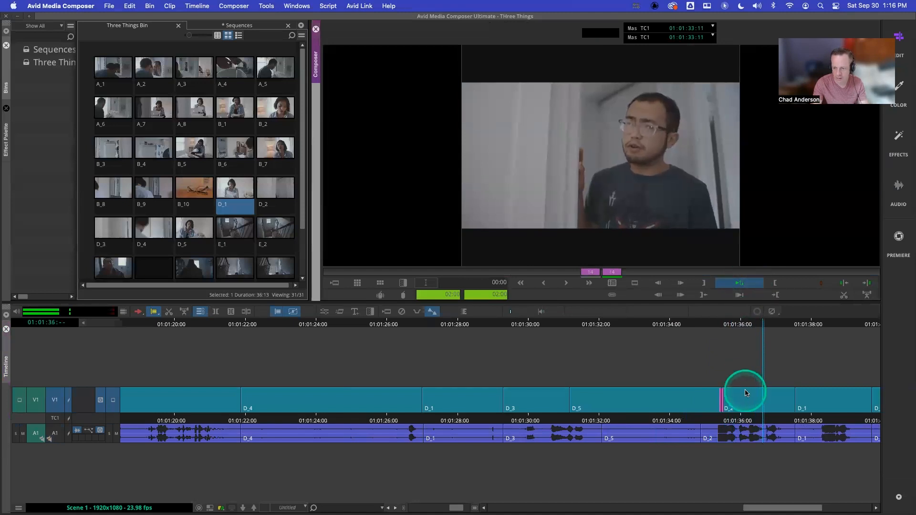
click(724, 400)
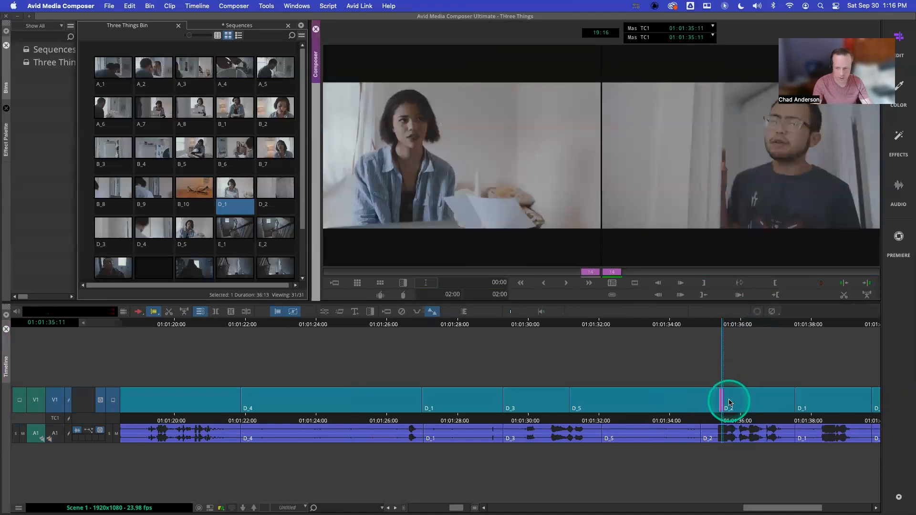
drag(728, 403, 710, 401)
click(702, 397)
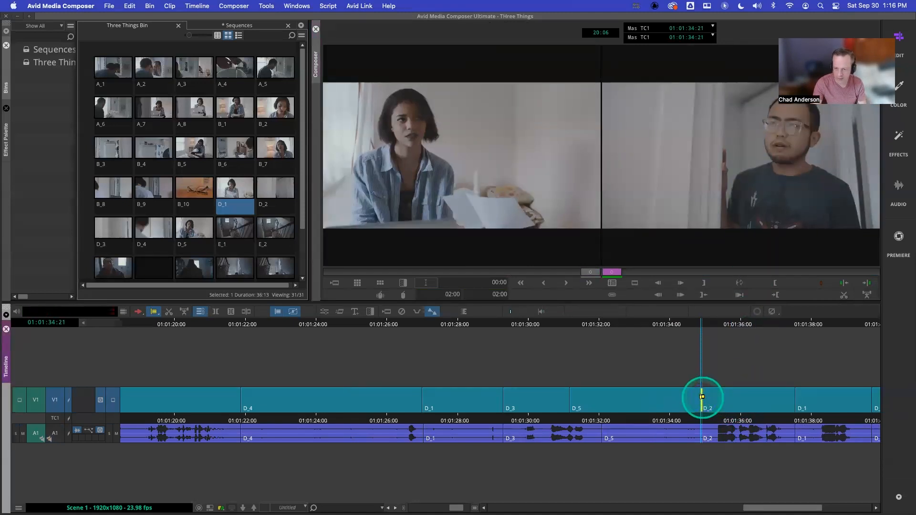
Trim eight frames off the head of D_2 at its cut with D_5 on V1 and A1
click(707, 408)
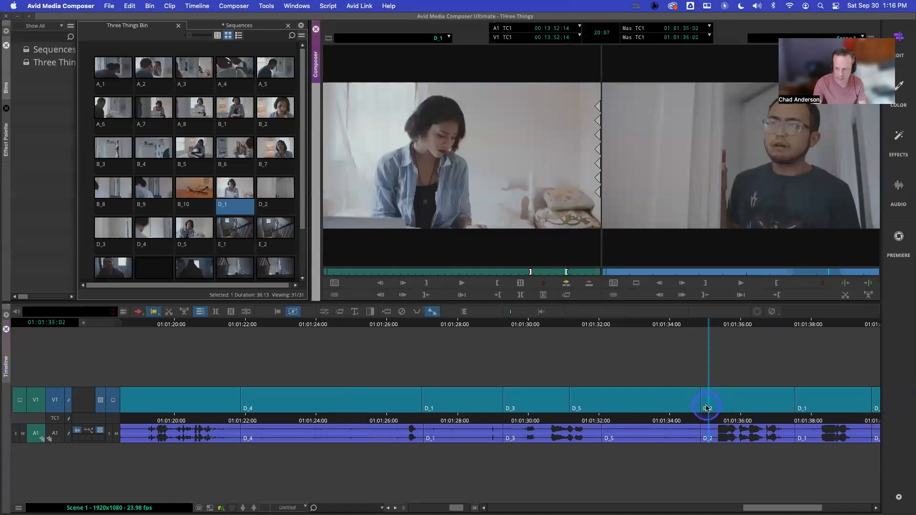
click(703, 402)
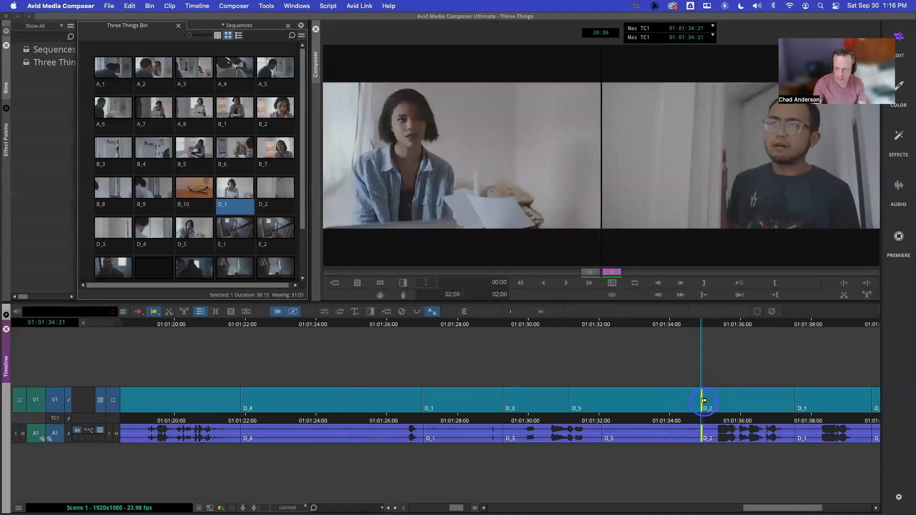
click(590, 285)
click(522, 283)
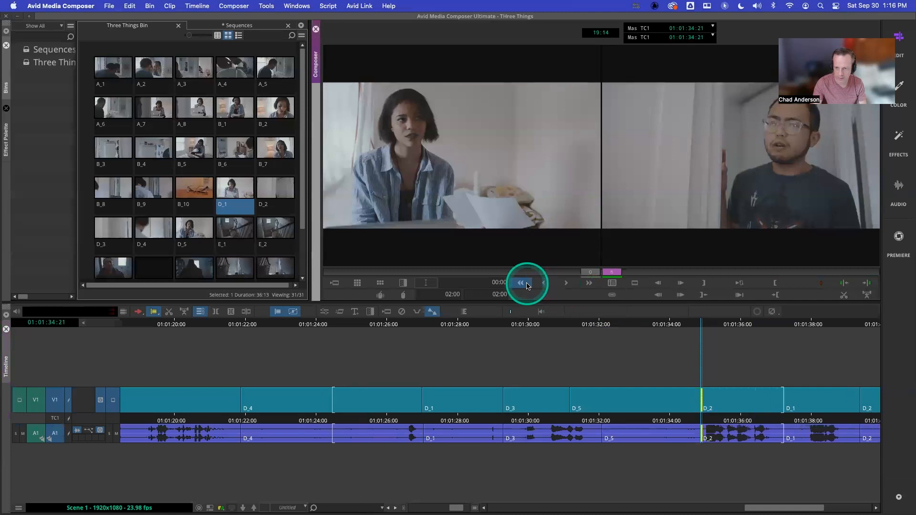
Roll only the video cut between D_5 and D_2 forward to 01:01:35:08 and loop playback around it
click(700, 409)
drag(700, 407, 718, 409)
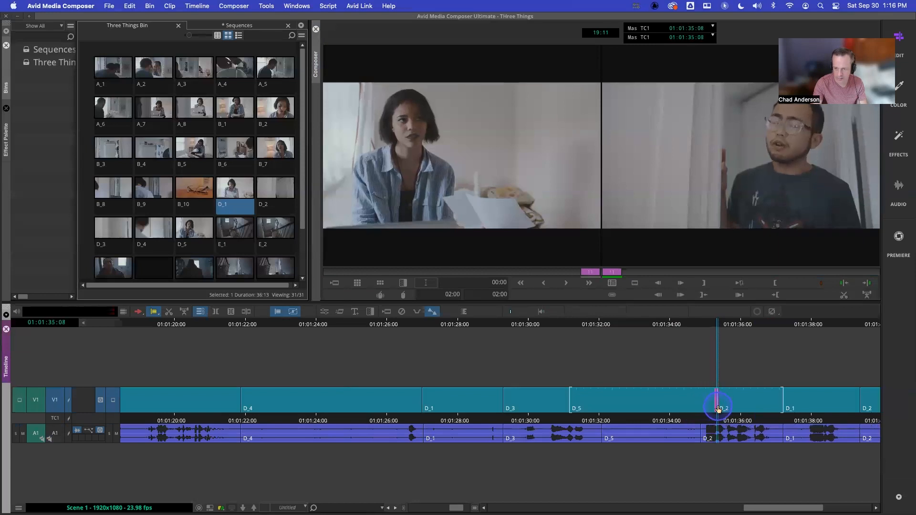
click(736, 285)
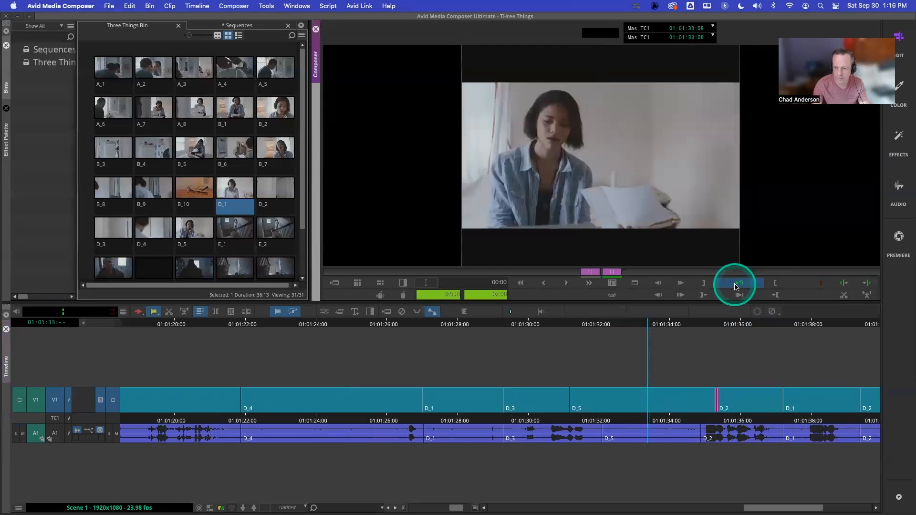
click(736, 285)
Roll only the video cut between D_2 and the following D_1 forward to 01:01:38:03, and play the sequence from 01:01:32:21
click(782, 399)
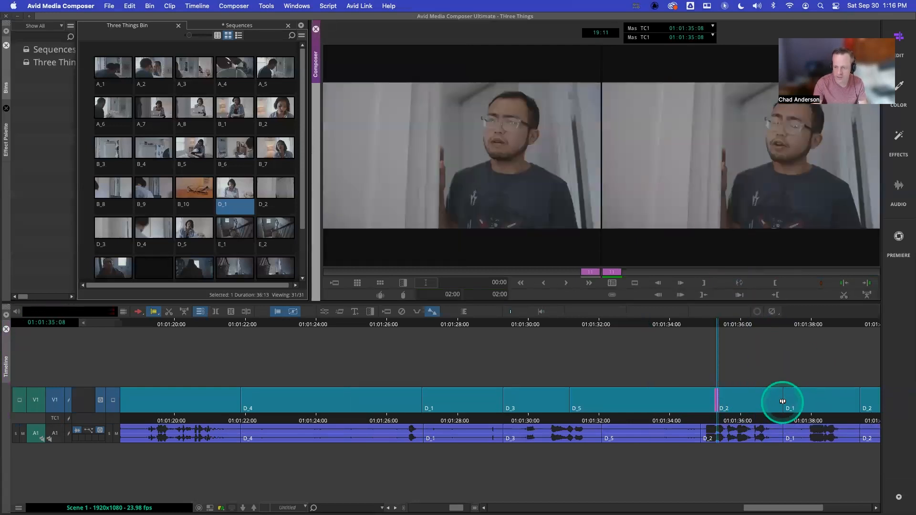
click(769, 407)
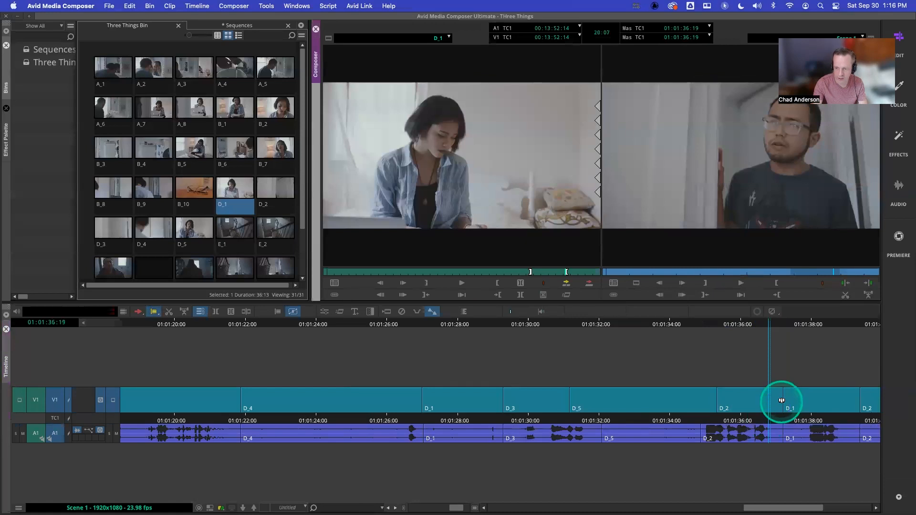
click(782, 401)
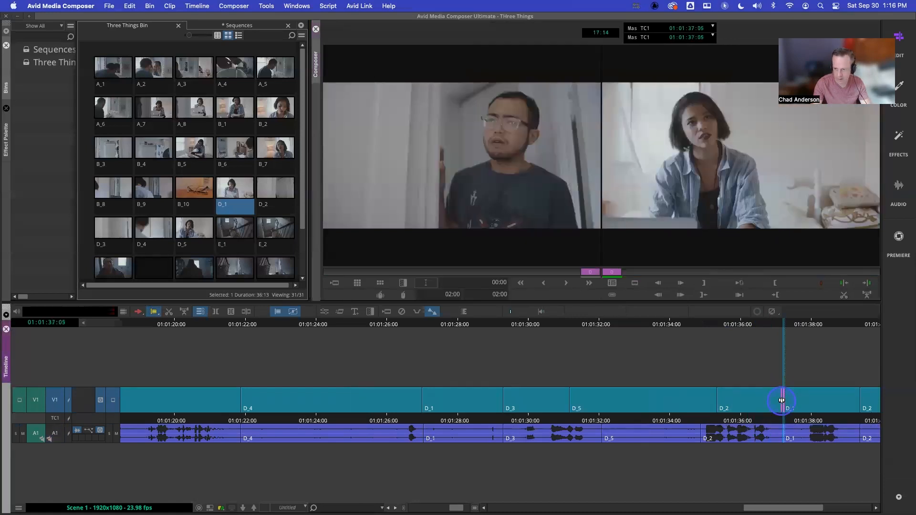
drag(783, 400, 815, 408)
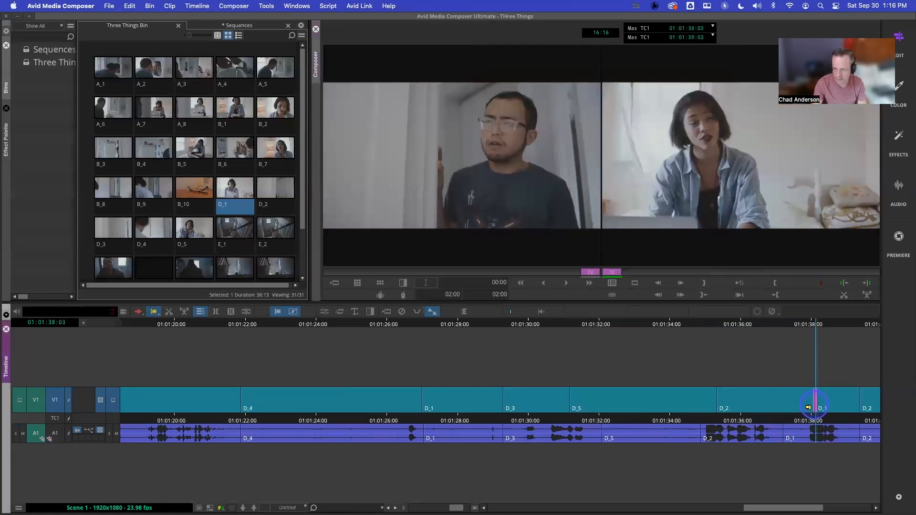
drag(746, 420, 631, 419)
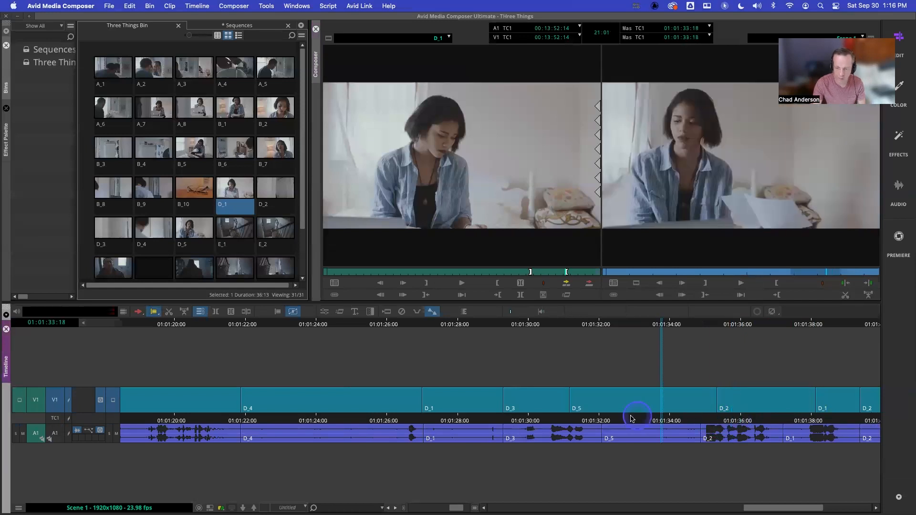
click(632, 418)
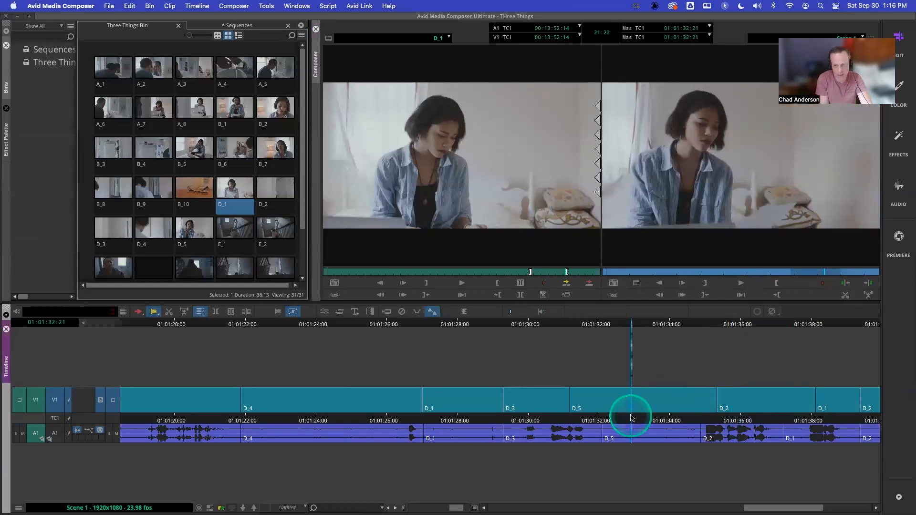
key(space)
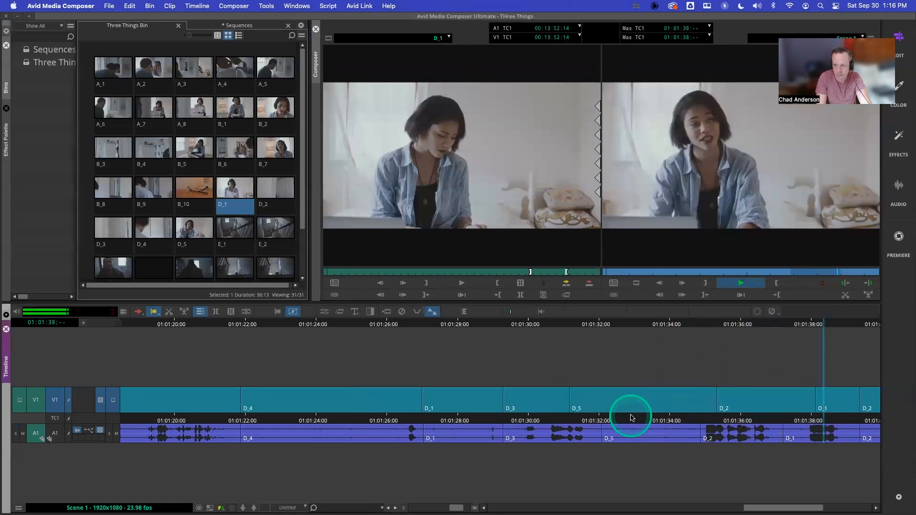
key(space)
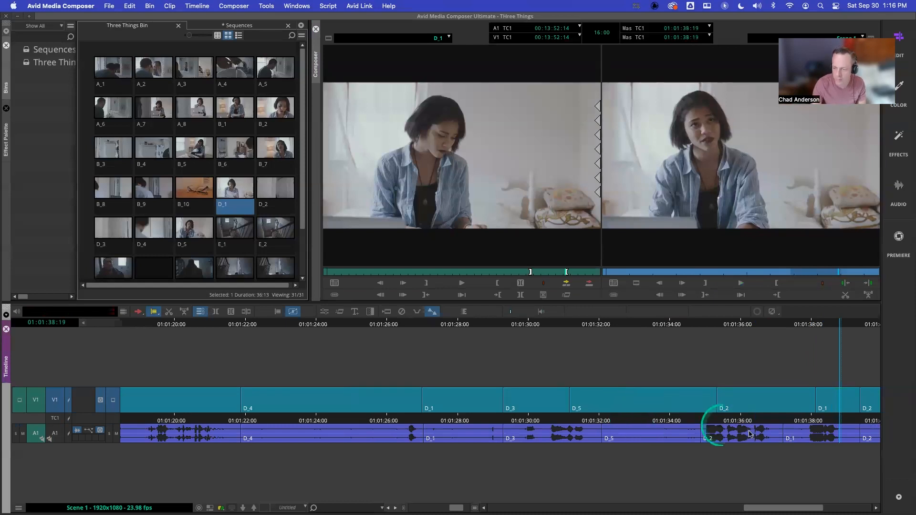
Roll the video cut between D_2 and D_1 two frames further to 01:01:38:05 and play back across it
click(814, 401)
click(809, 413)
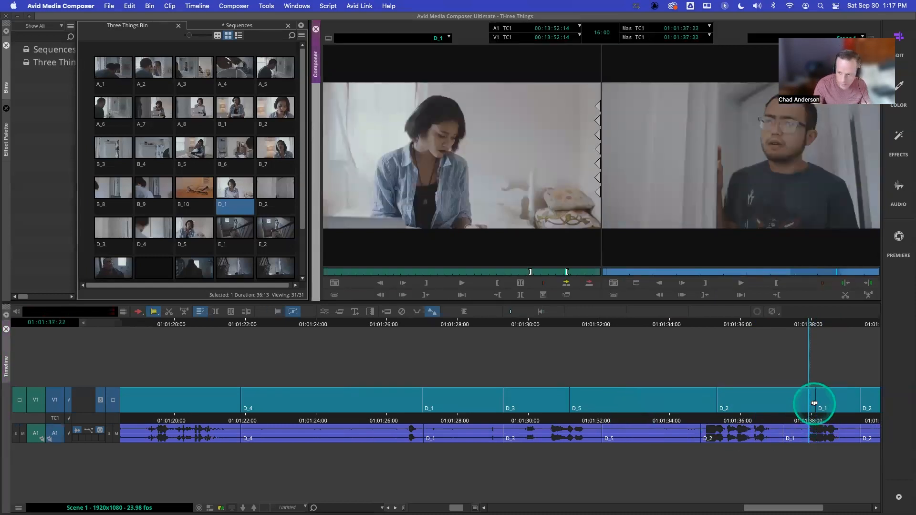
click(814, 403)
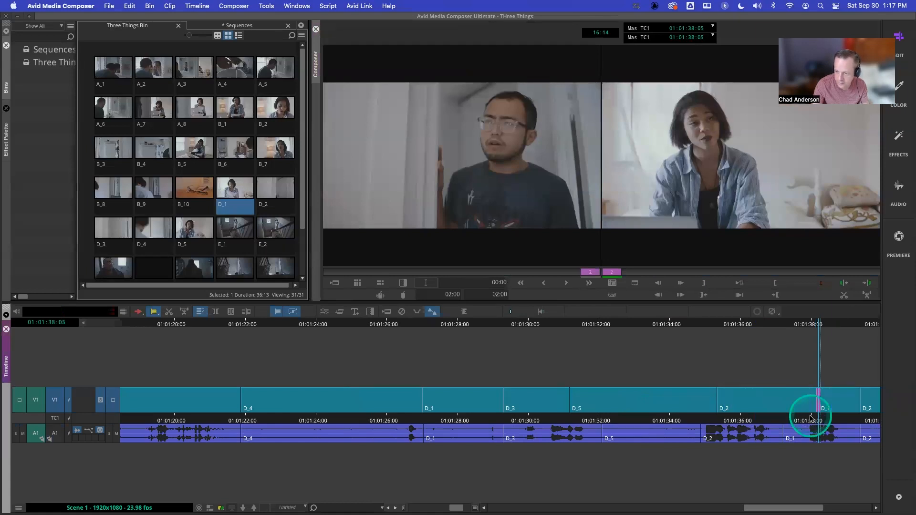
click(767, 414)
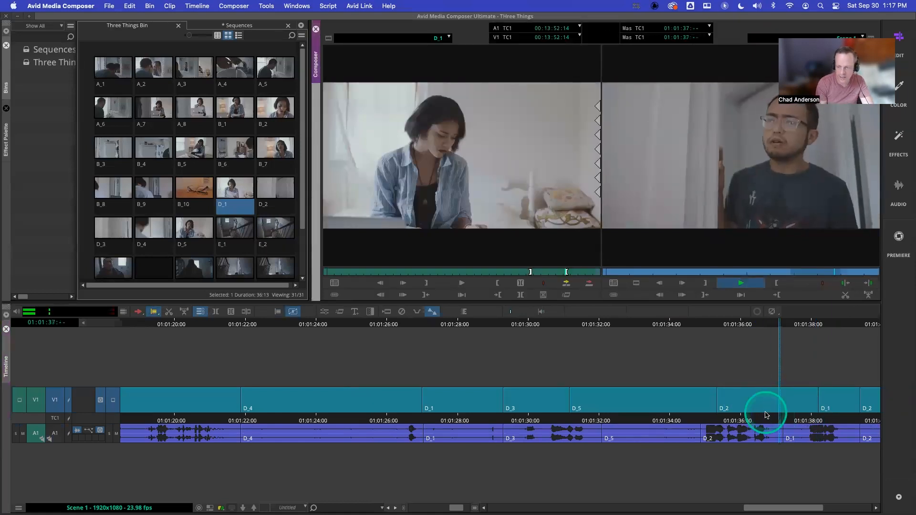
key(space)
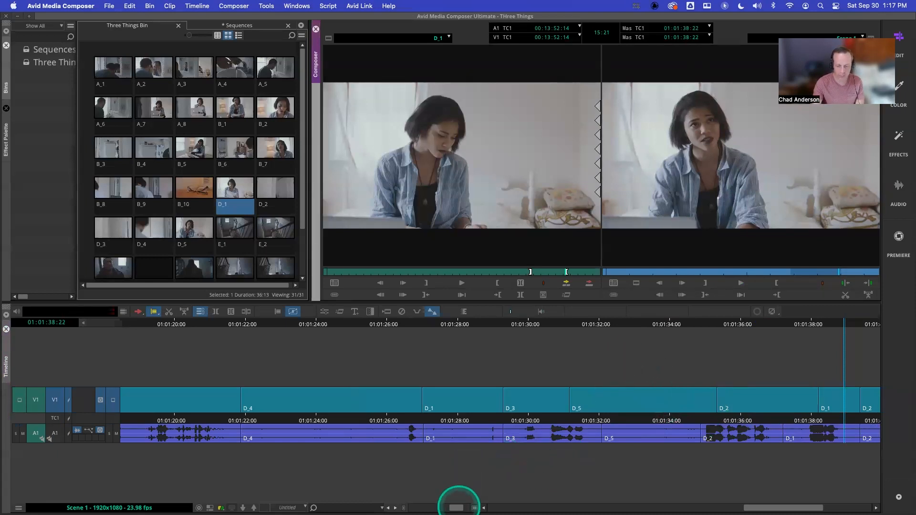
Show the entire sequence in the timeline and park the playhead in the gap before the first D_1 clip, at 01:01:16:17
drag(457, 507, 416, 507)
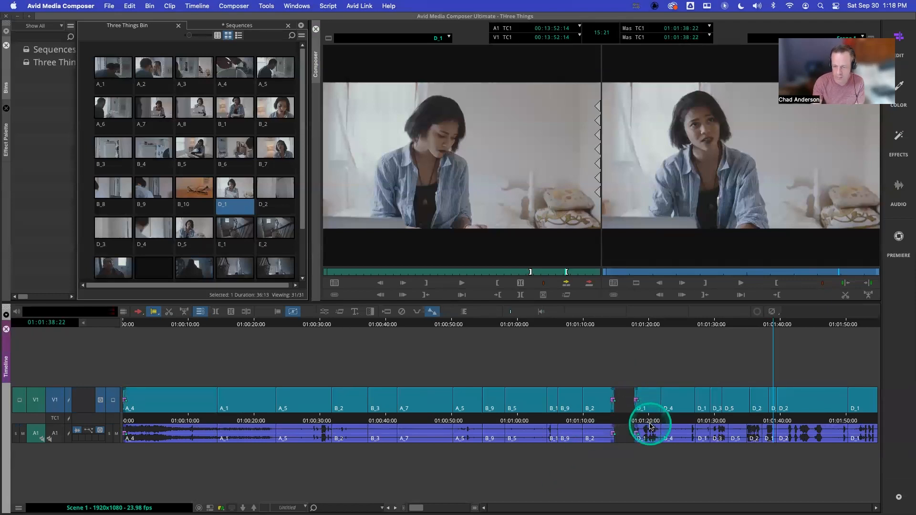
click(681, 421)
drag(689, 426, 646, 415)
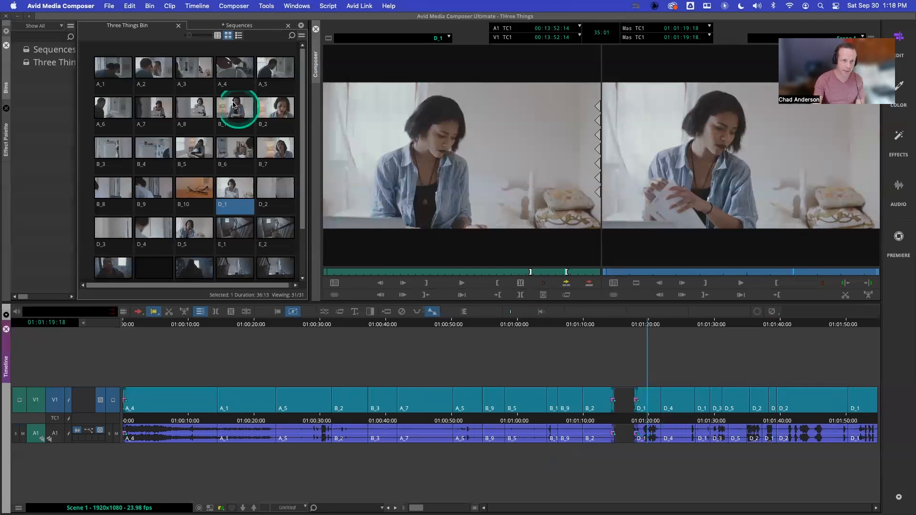
click(136, 6)
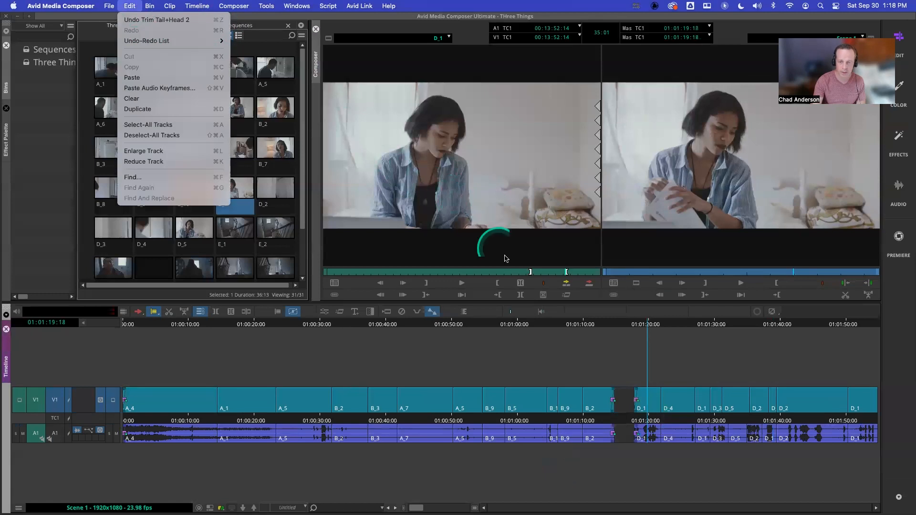
click(627, 418)
click(627, 419)
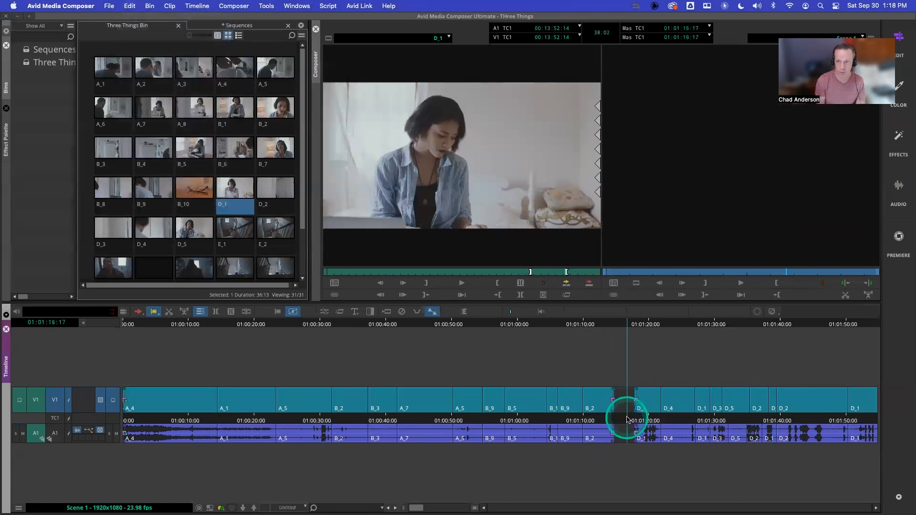